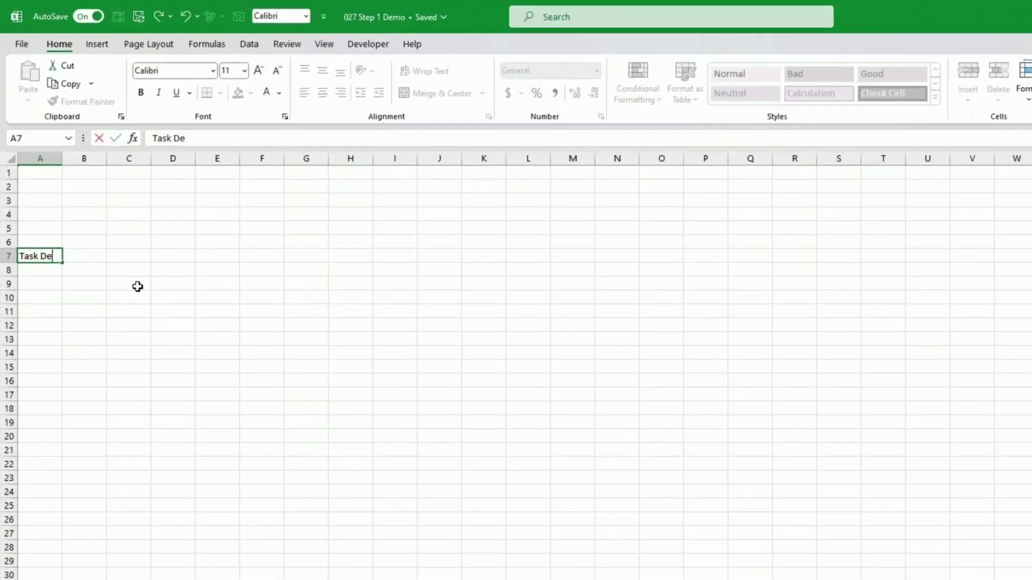
Complete row 7's first headings with "Task Desc 1" in A7, "Task Desc 2" in B7 and "Color bkg" in C7.
key(Tab)
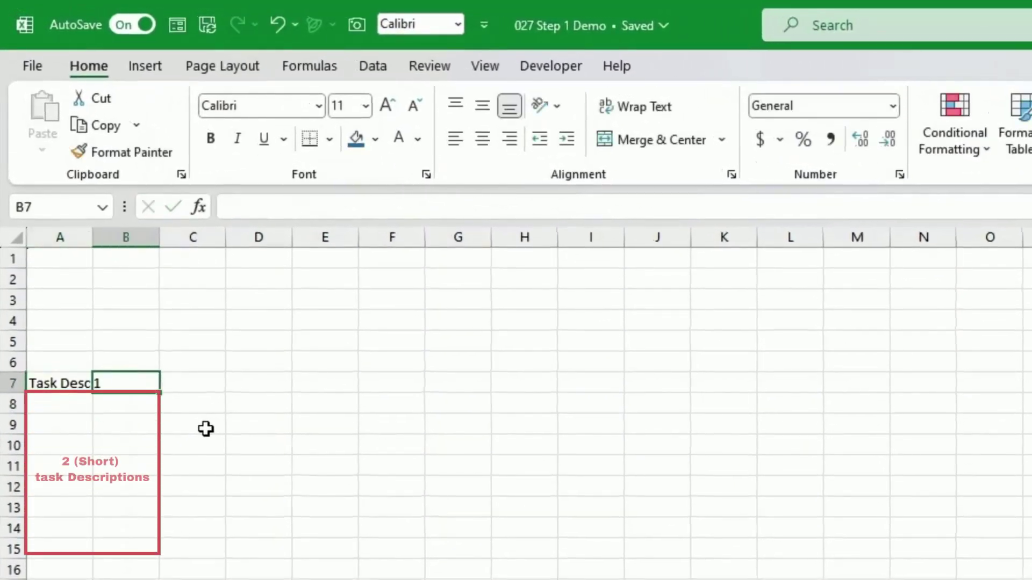
text(Task Des)
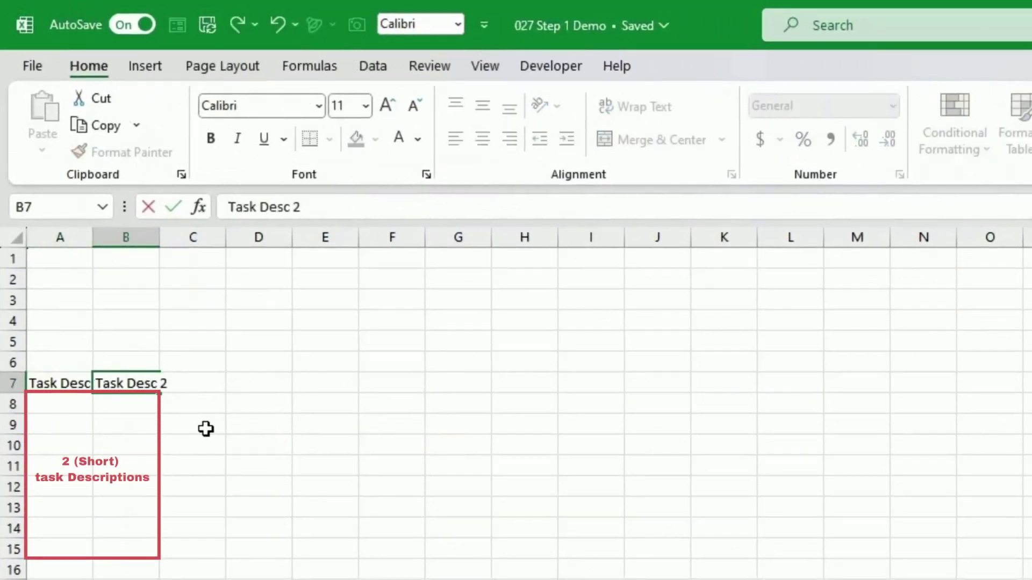
text(c 2)
key(Return)
key(Up)
key(Right)
text(Co)
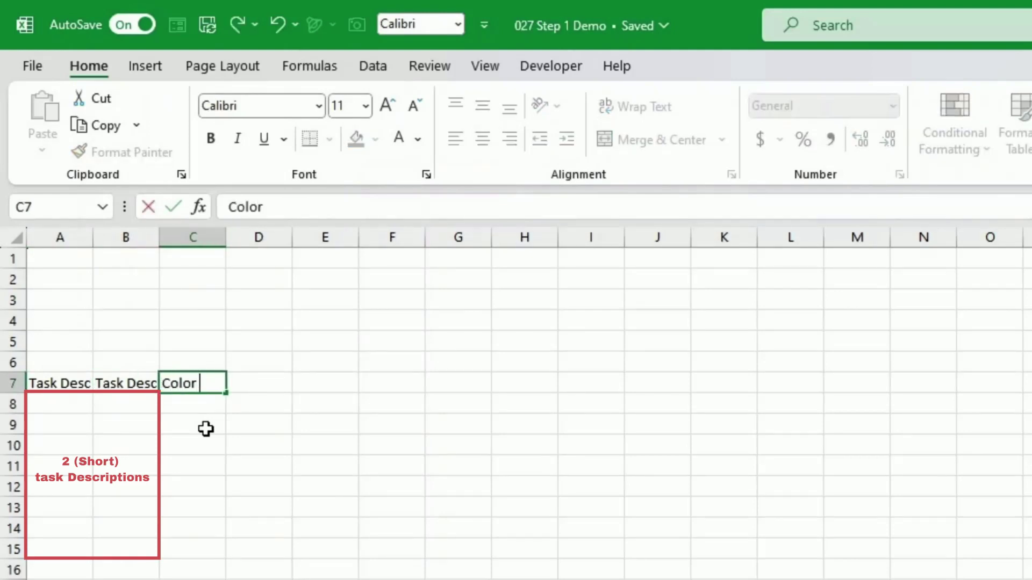
key(ctrl+Return)
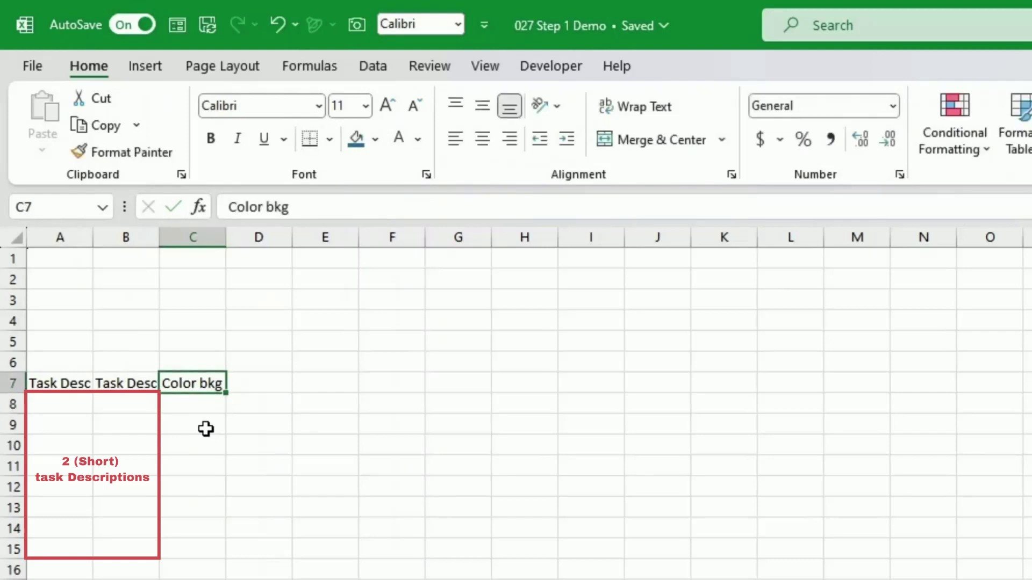
Autofit the widths of columns A through C to their headings.
drag(81, 240, 224, 242)
double_click(226, 240)
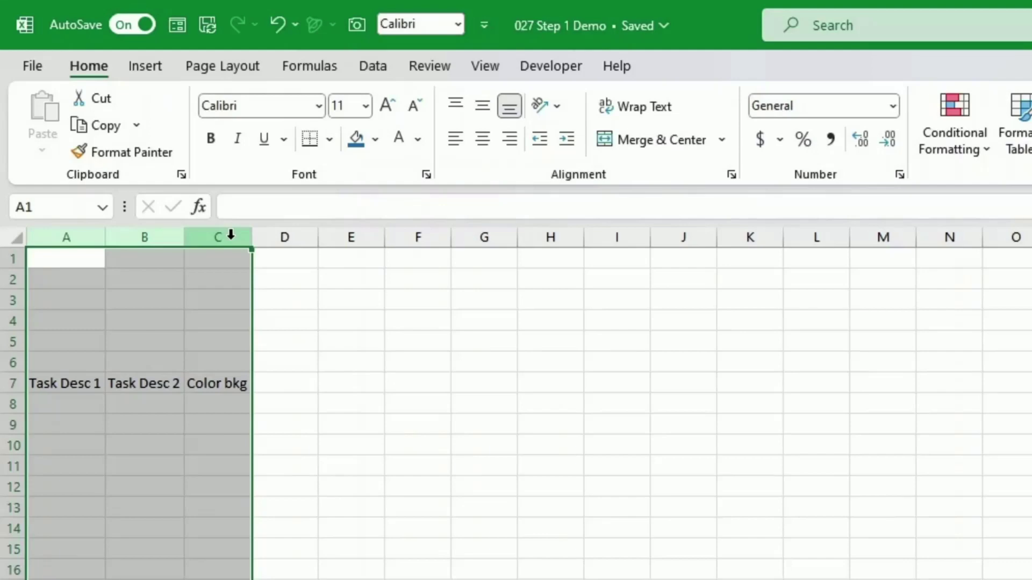
click(361, 382)
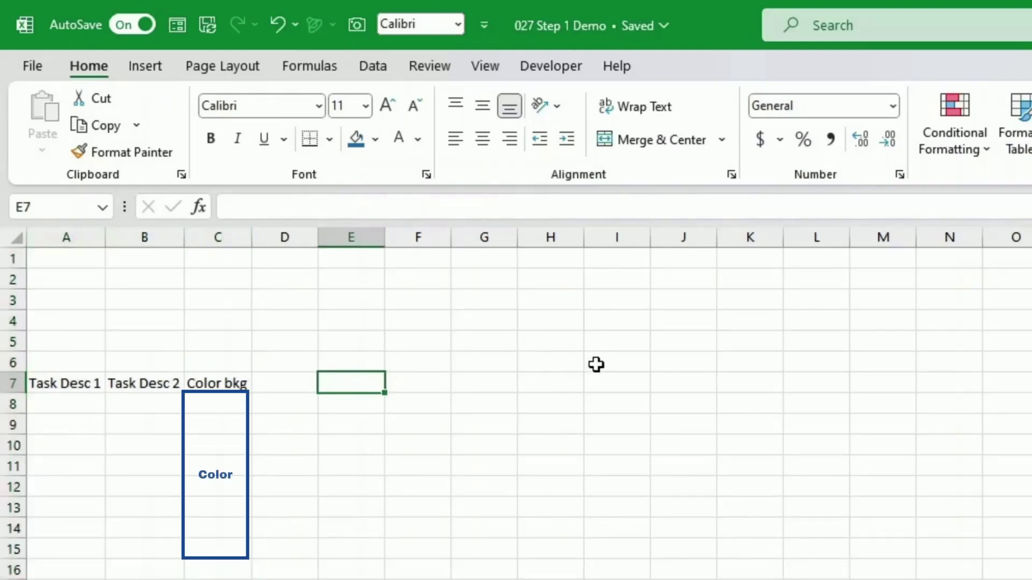
Enter the quarter headings "Q1" in F7 and "Q2" in H7, leaving a blank column between them.
key(Right)
text(Q1)
key(Return)
key(Up)
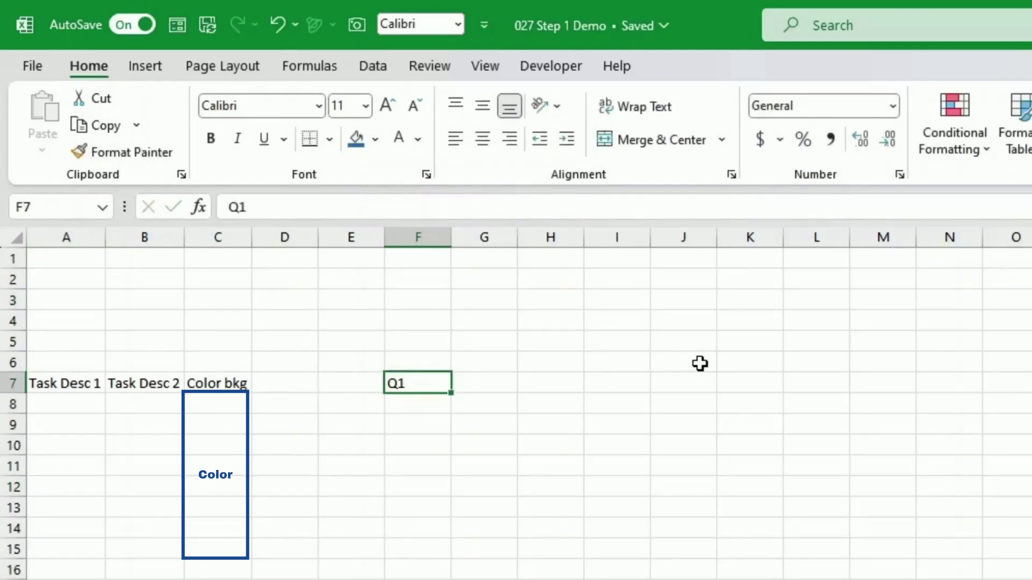
key(Left)
key(shift+Right)
key(Right)
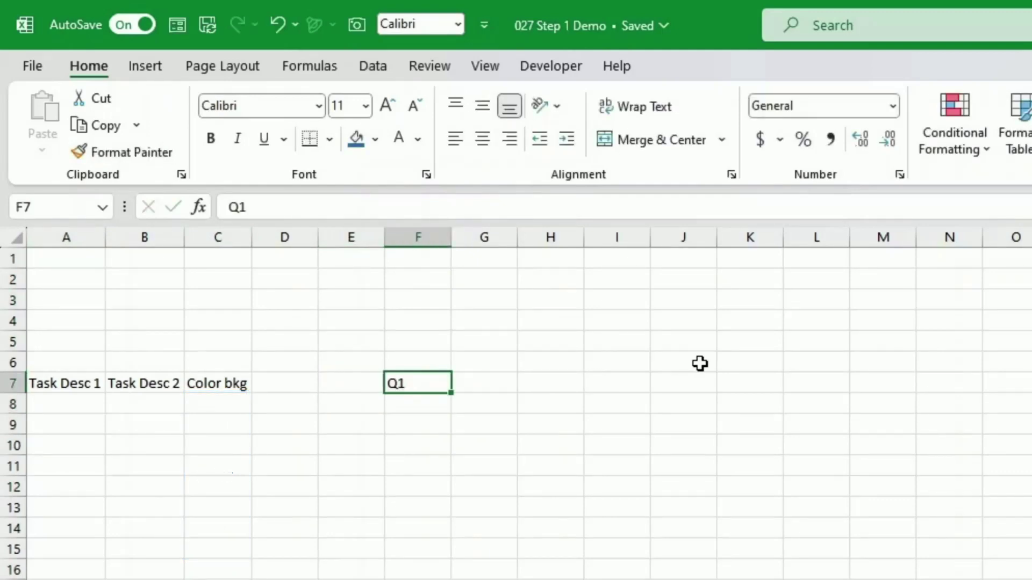
key(Right)
key(Right)
text(Q2)
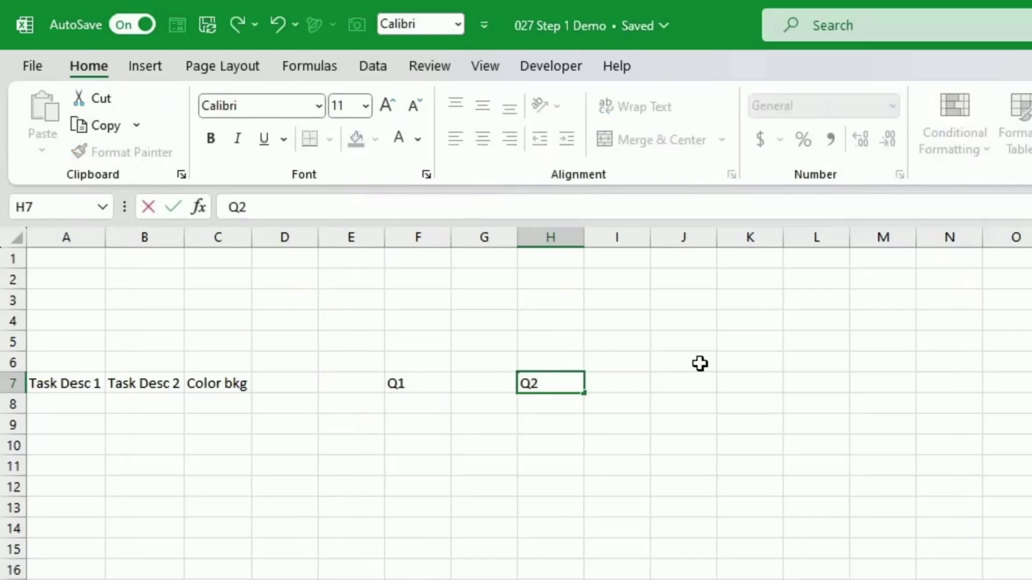
Continue the quarter headings in row 7 with "Q3" in J7 and "Q4" in L7.
key(Right)
key(Right)
text(Q3)
key(Right)
key(Right)
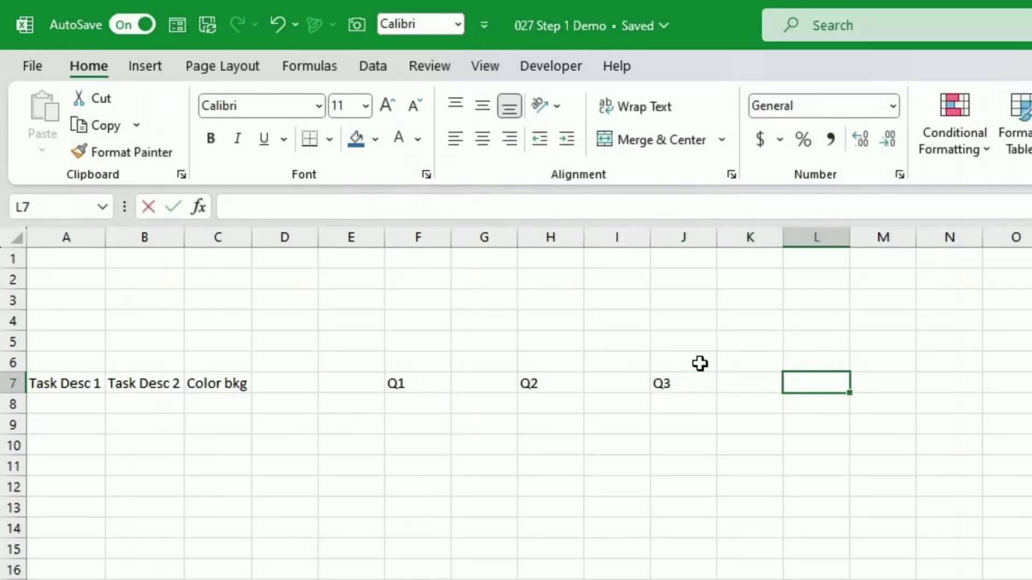
text(Q4)
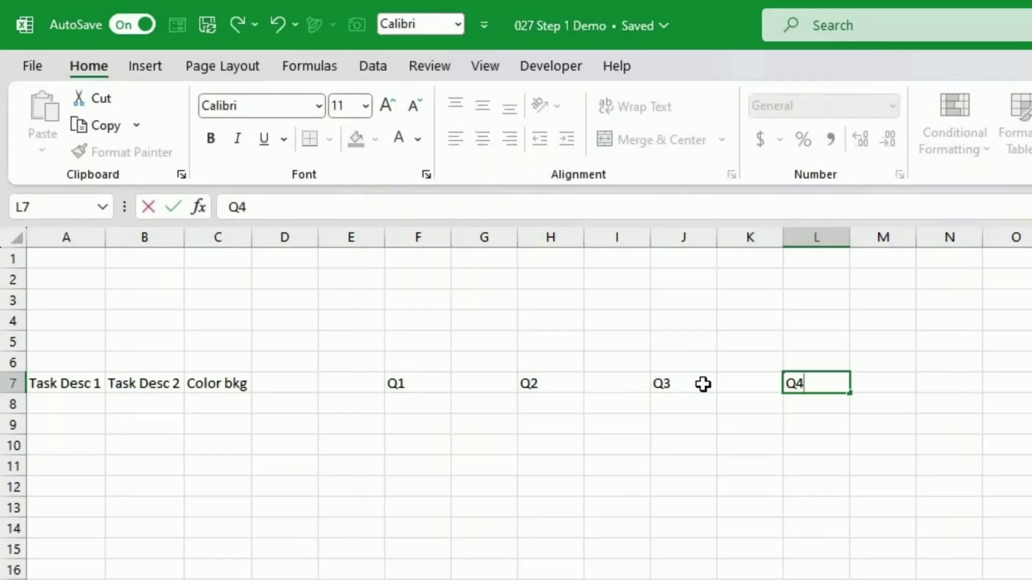
key(Return)
key(Left)
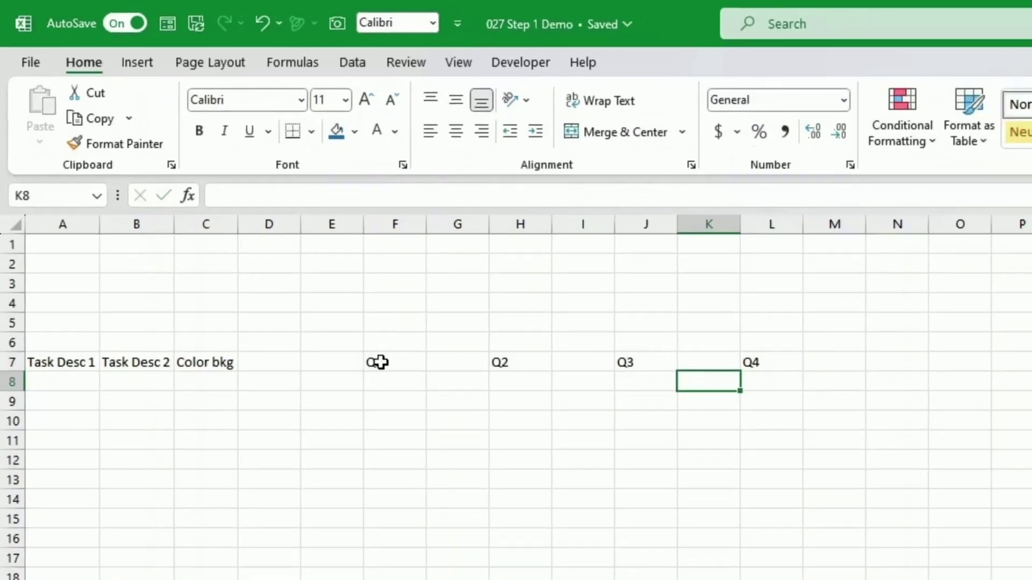
Copy the Q1 to Q4 headings in F7:M7 and repeat them twice across N7:AC7.
drag(381, 362, 781, 362)
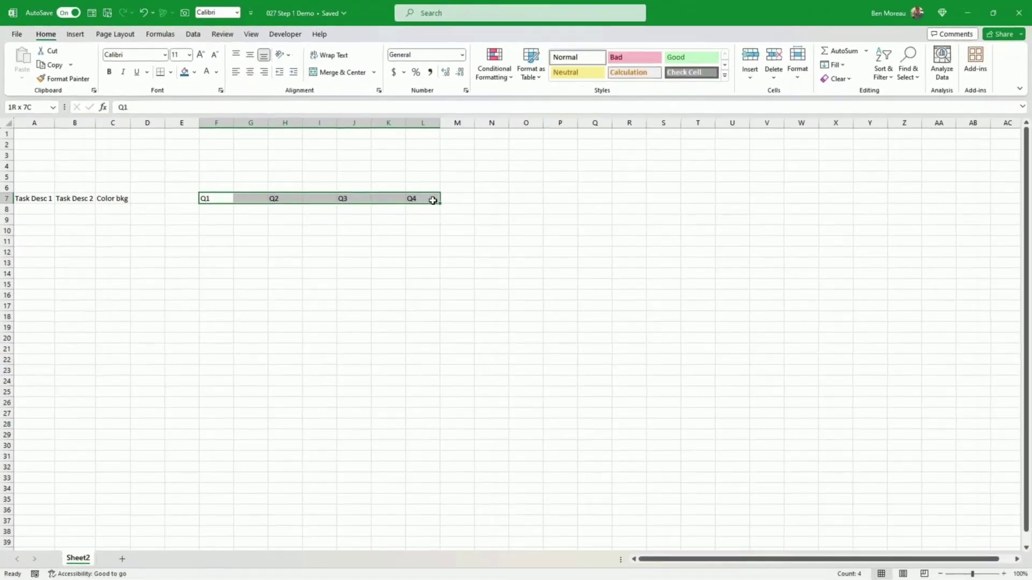
drag(433, 200, 449, 198)
key(ctrl+c)
click(489, 199)
key(ctrl+v)
Narrow columns F through AC to one uniform column width.
drag(226, 123, 938, 122)
right_click(701, 122)
click(732, 230)
click(161, 242)
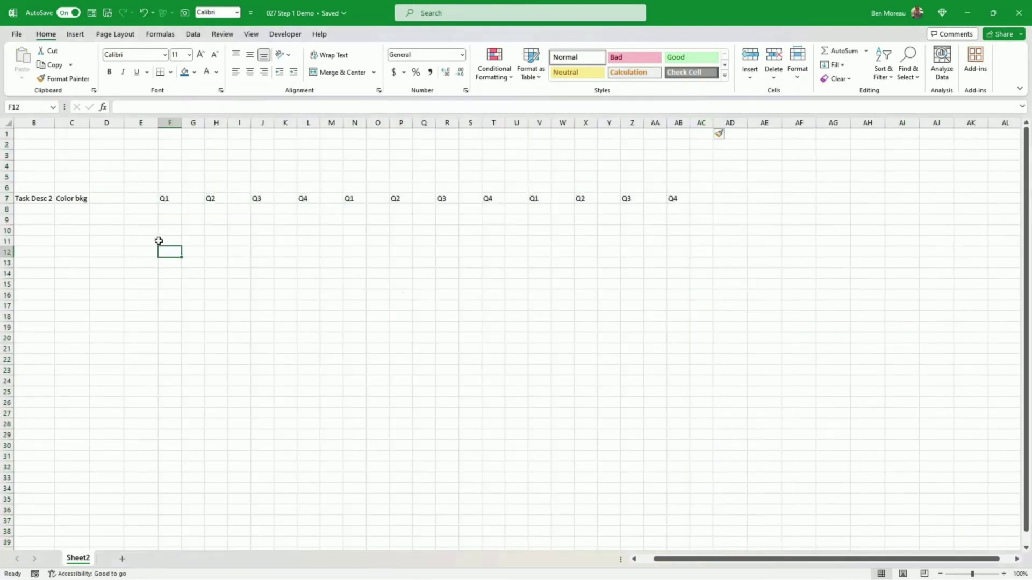
Enter the row label "Counter" in cell D9.
click(51, 209)
key(Left)
key(Down)
key(Right)
key(Right)
key(Right)
text(Counter)
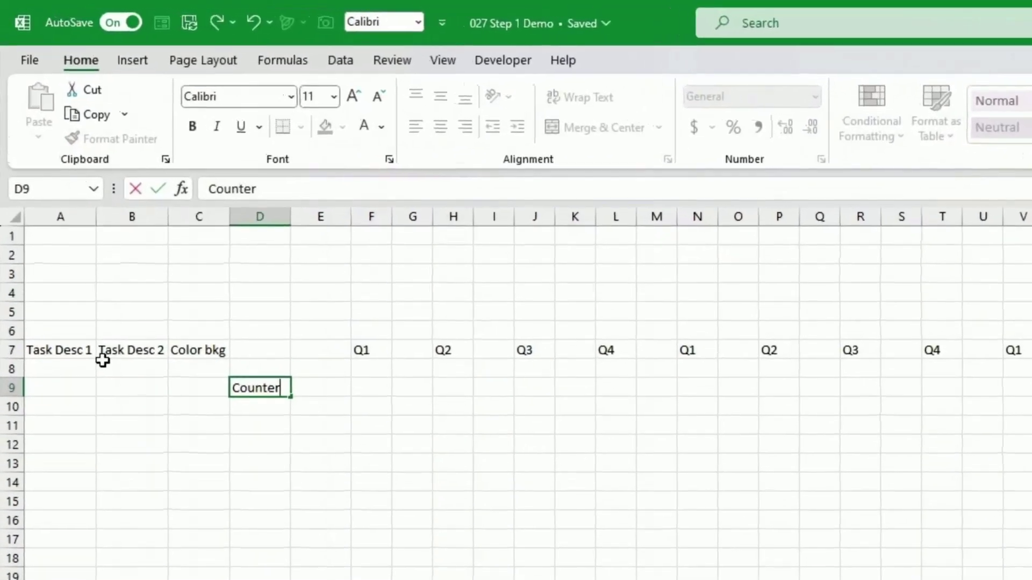
Add the row labels "Buffer" in D10 and "Schedule" in D11.
key(Return)
text(V)
key(BackSpace)
text(Buffer)
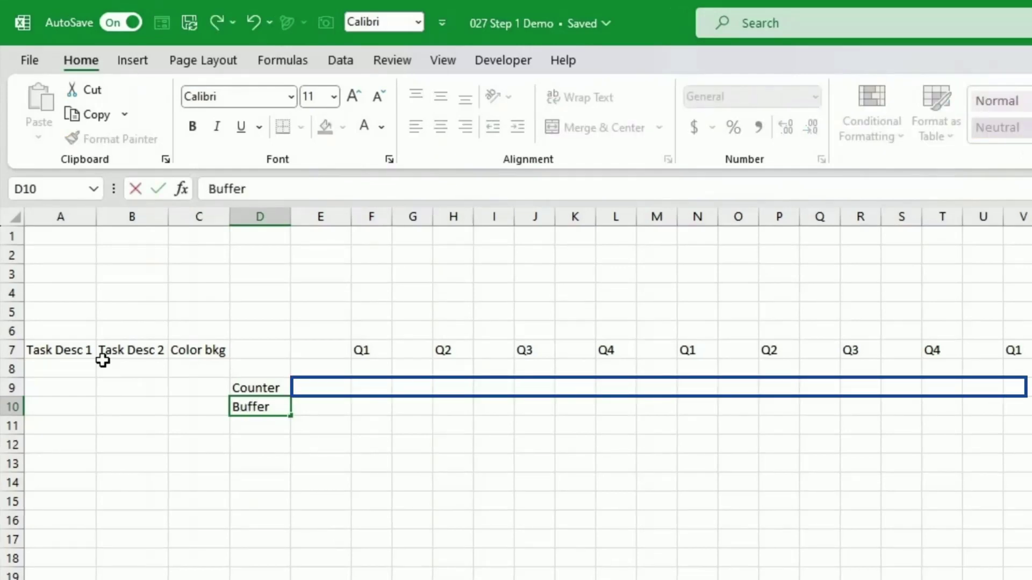
key(Return)
text(Schedule)
key(Return)
Increase the height of row 11 to about three normal rows and vertically center the Schedule label in D11.
drag(19, 433, 16, 480)
click(153, 459)
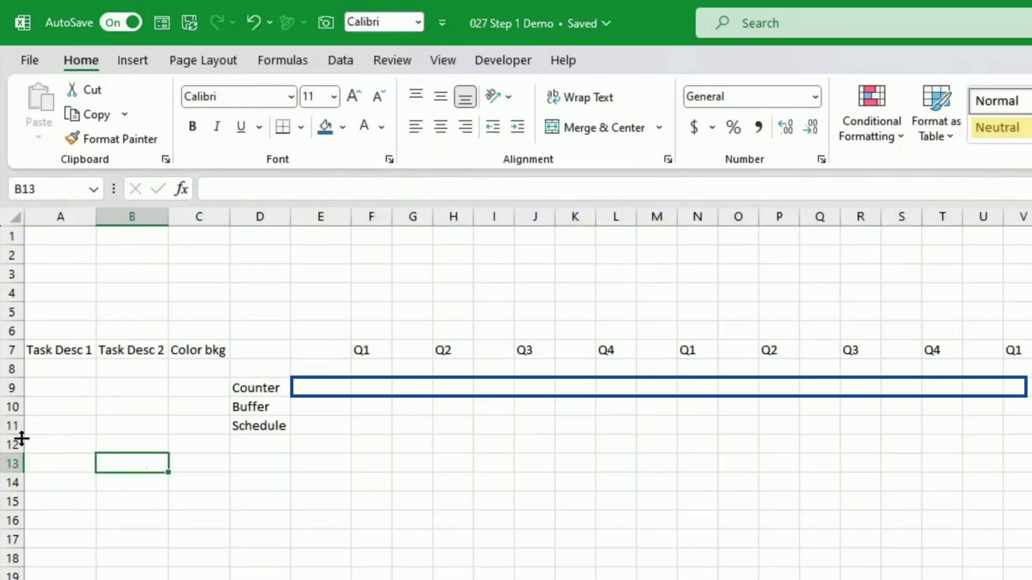
drag(21, 434, 20, 473)
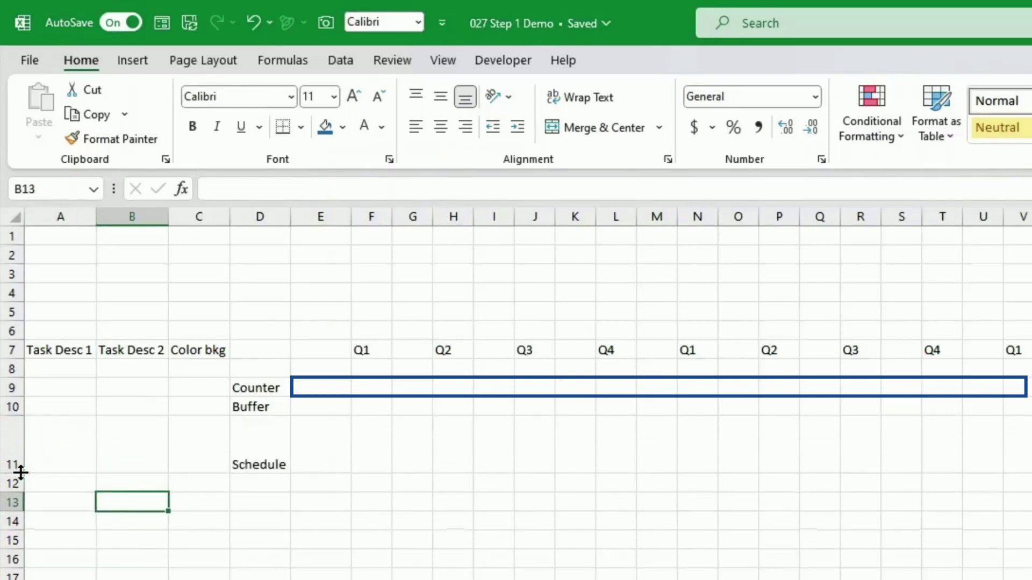
click(267, 456)
click(439, 100)
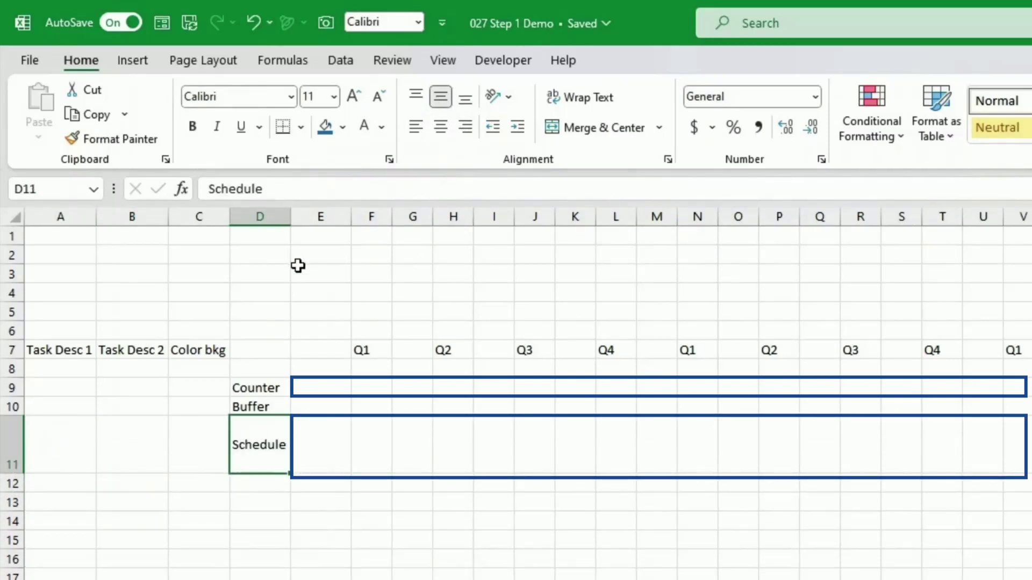
Enter the sample task descriptions "Example 1" in A11 and "Example 1b" in B11.
click(73, 448)
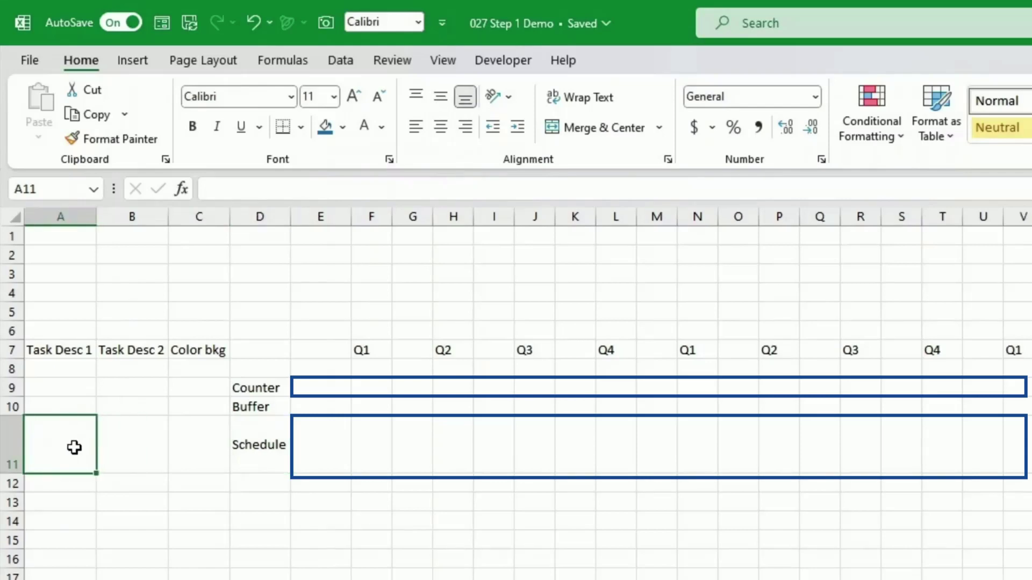
text(Example)
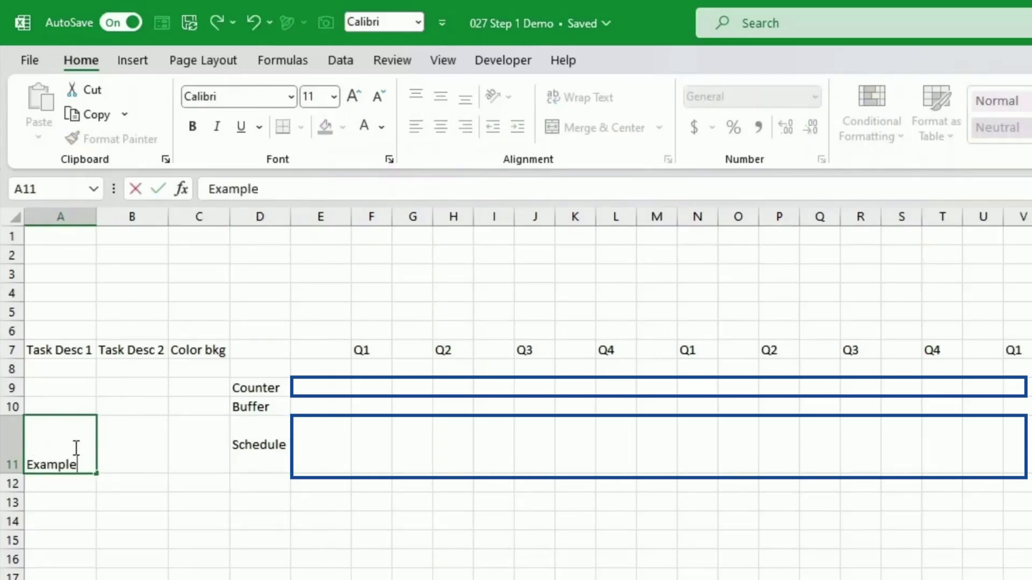
text( 1)
key(Return)
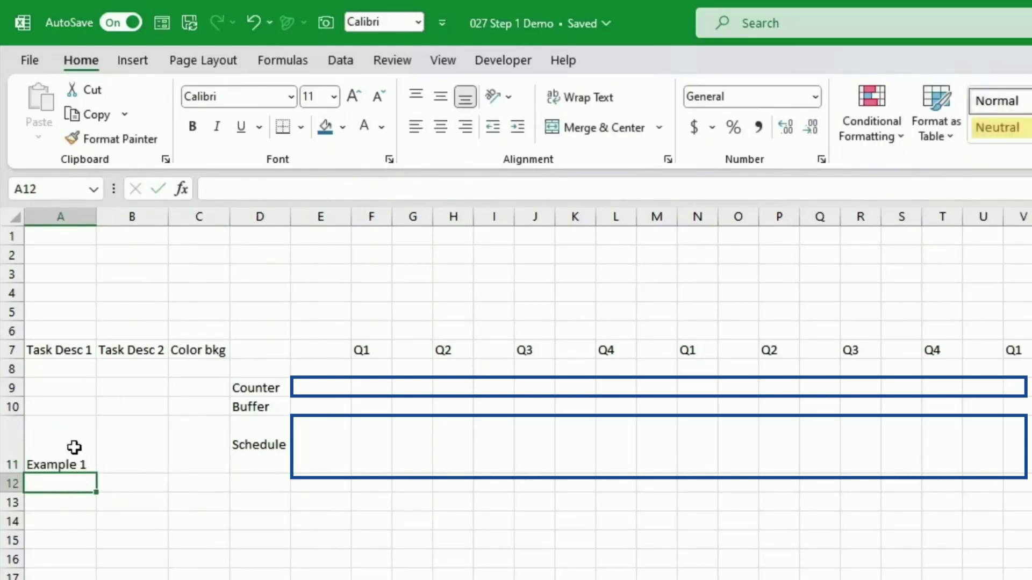
key(Up)
key(Right)
text(Exam)
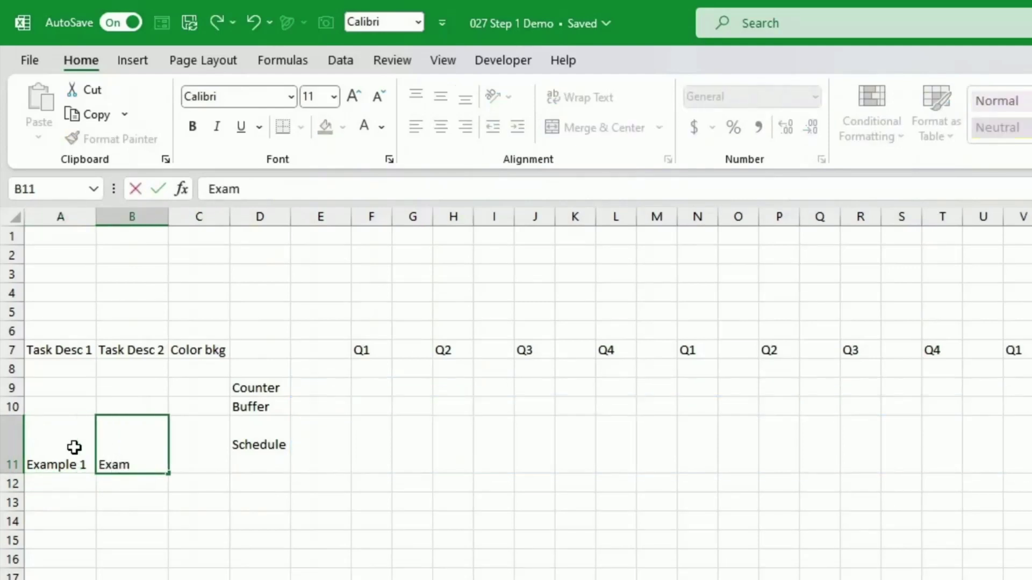
text(ple 1b)
key(Return)
Vertically center cells A11:C11 and enter "light" as the background color in C11.
drag(74, 447, 187, 454)
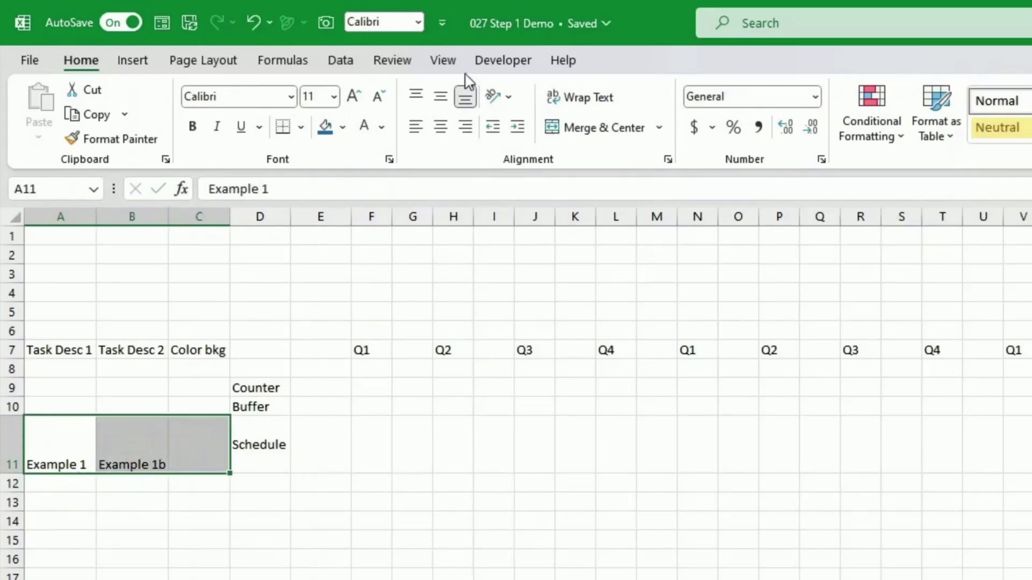
click(437, 101)
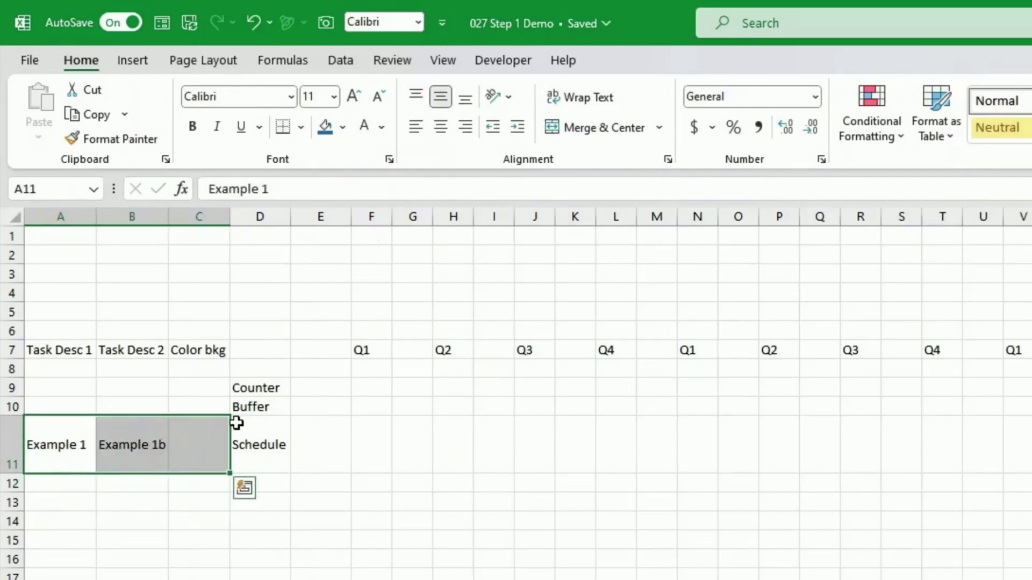
click(203, 448)
text(I)
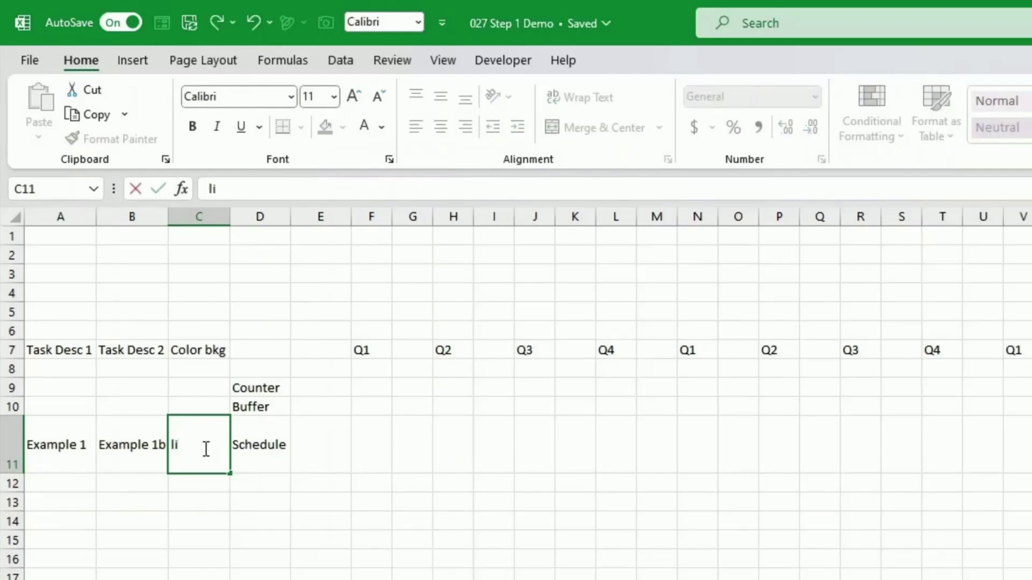
key(Return)
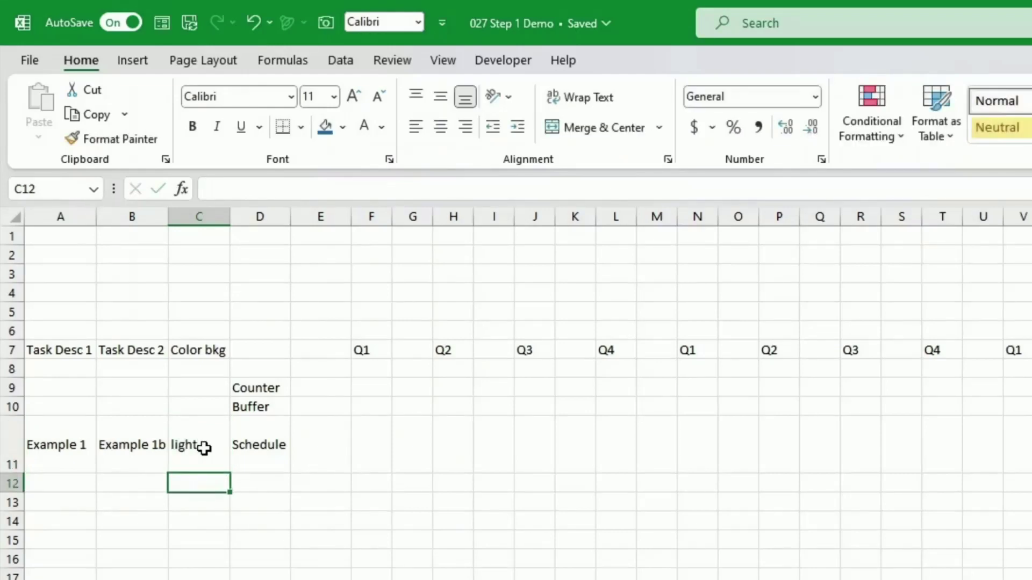
Narrow column E to match the quarter columns and hide the worksheet gridlines.
click(321, 446)
click(443, 60)
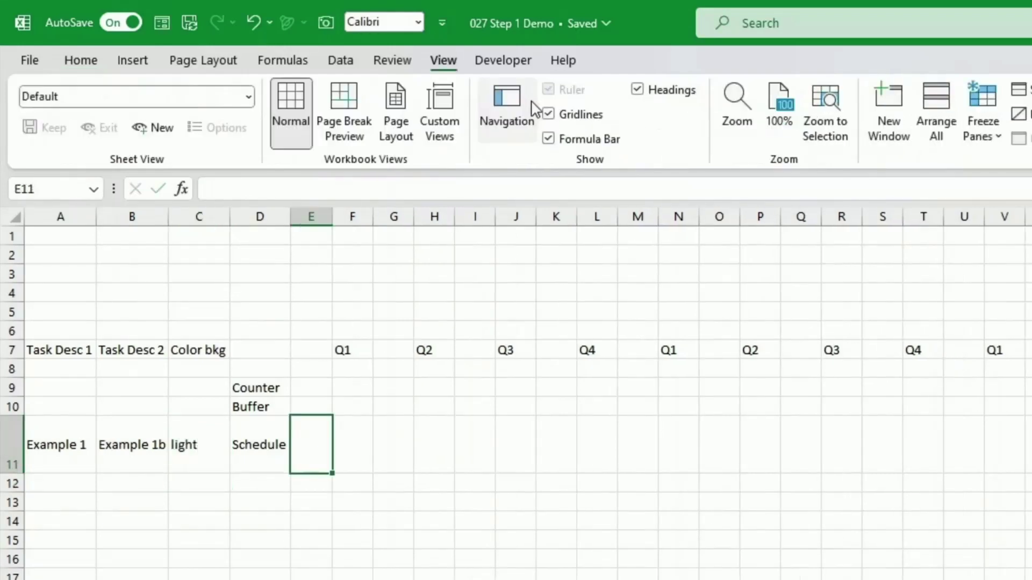
click(548, 113)
click(486, 407)
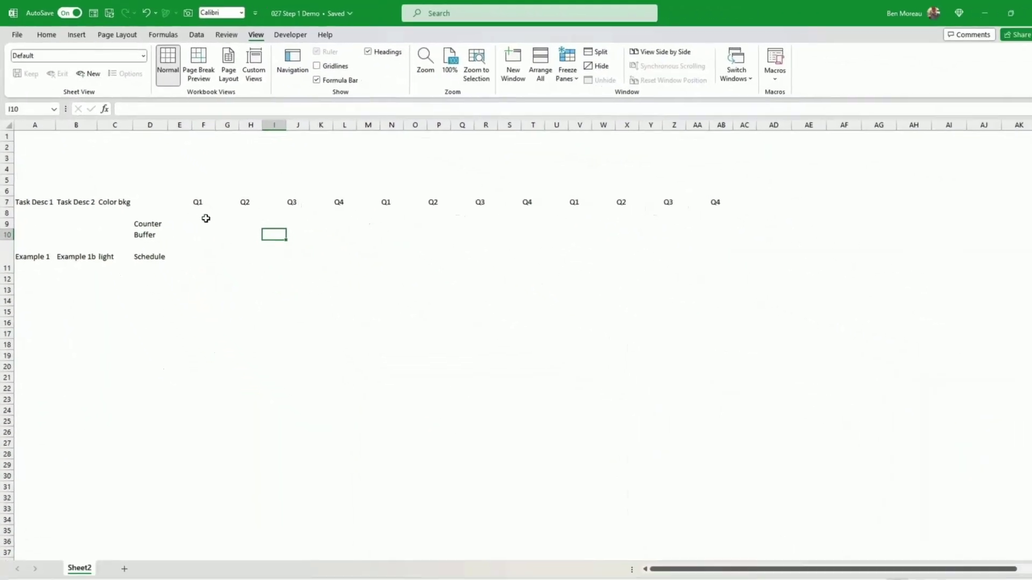
Apply all borders to the schedule grid range E7:AC32.
drag(230, 248, 502, 252)
drag(405, 202, 730, 488)
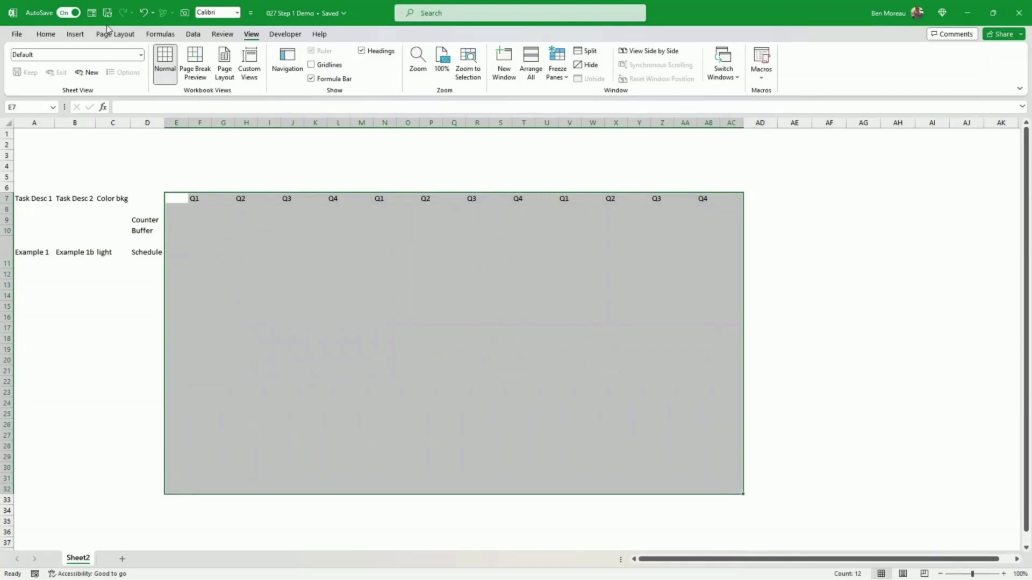
click(46, 35)
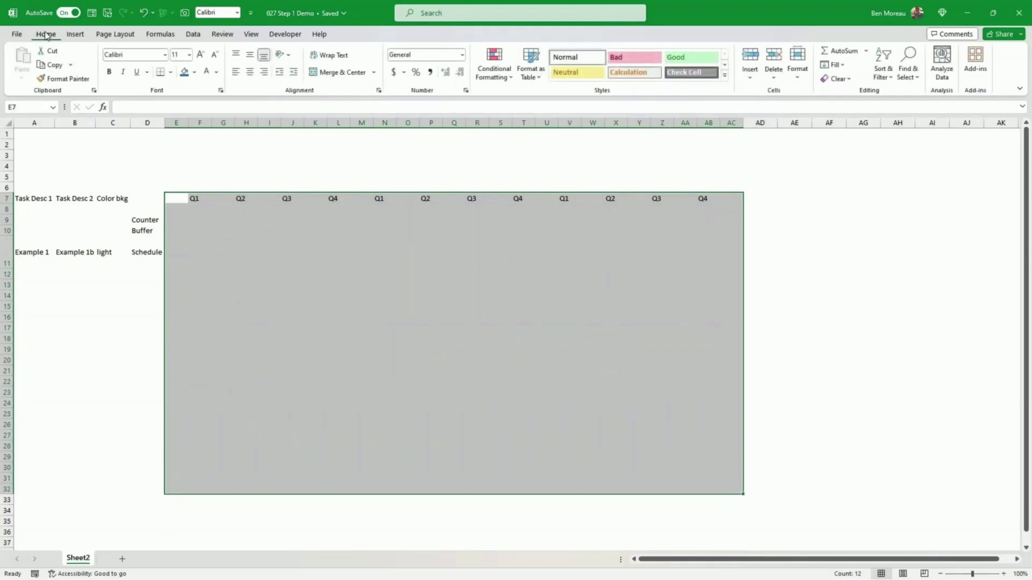
click(170, 75)
click(180, 179)
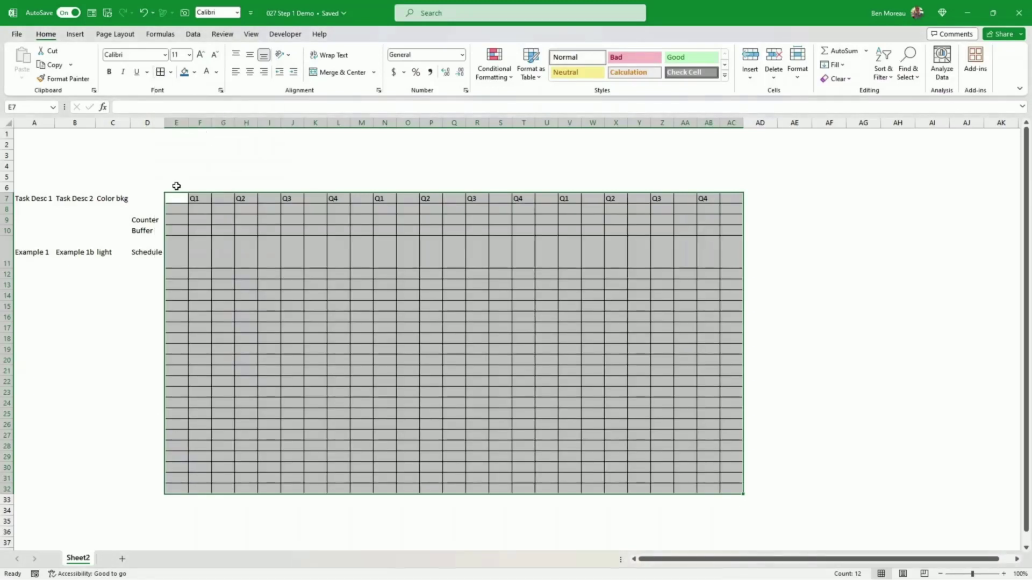
Apply all borders to the sample task cells A11:D11.
click(167, 211)
drag(163, 246, 48, 254)
click(161, 73)
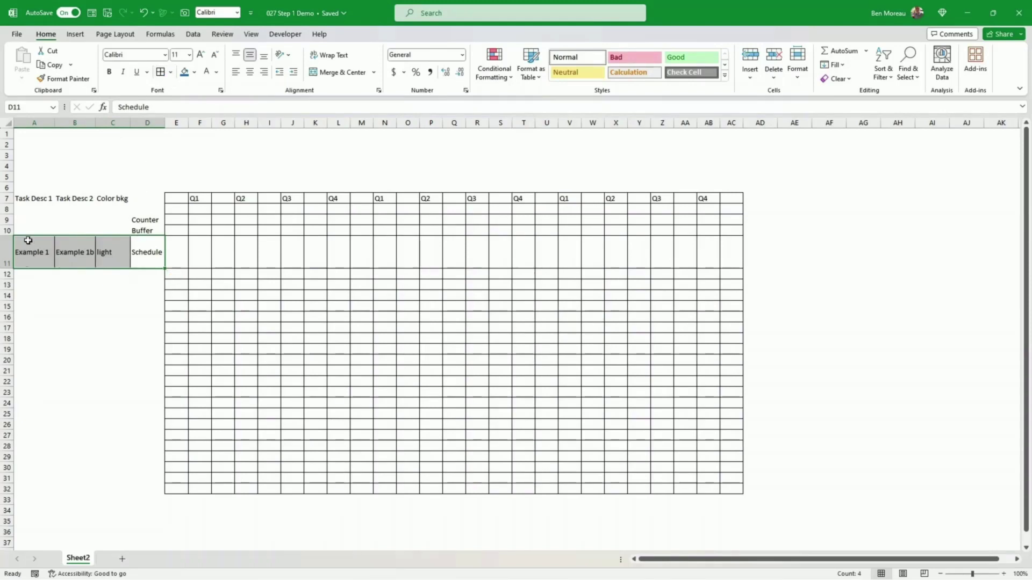
Copy the sample task block A9:D11 and paste it directly below, starting at A12.
drag(30, 221, 157, 256)
key(ctrl+c)
key(Down)
key(Down)
key(Down)
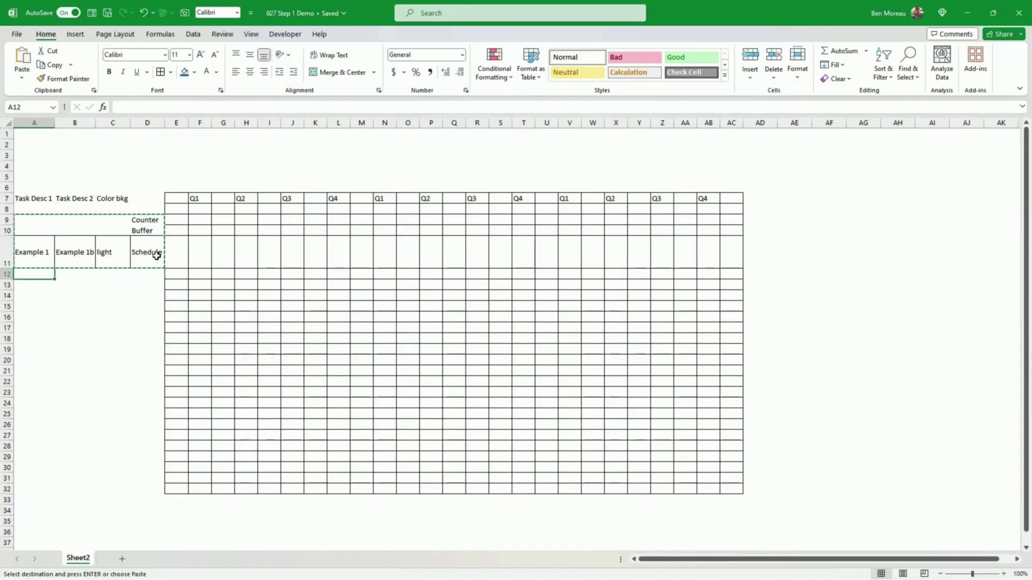
key(ctrl+v)
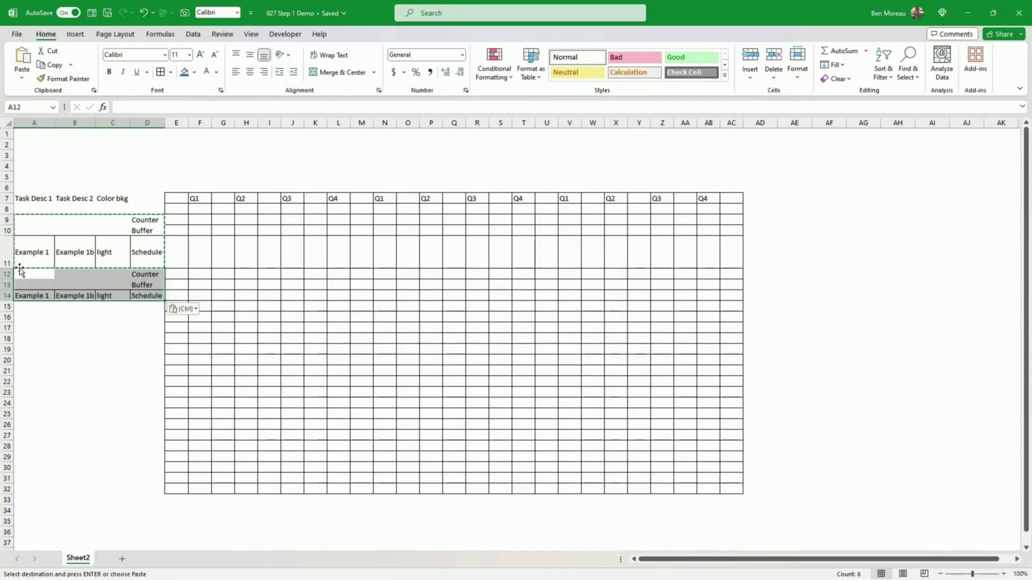
Copy the full task block rows 9 to 11 and repeat them below to make five task blocks through row 23.
click(4, 274)
right_click(6, 273)
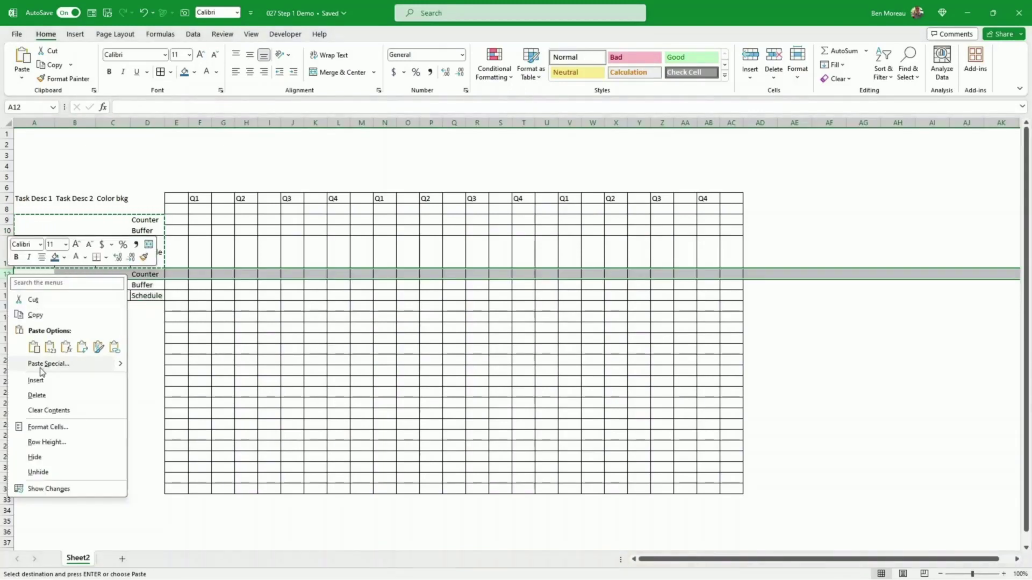
key(Escape)
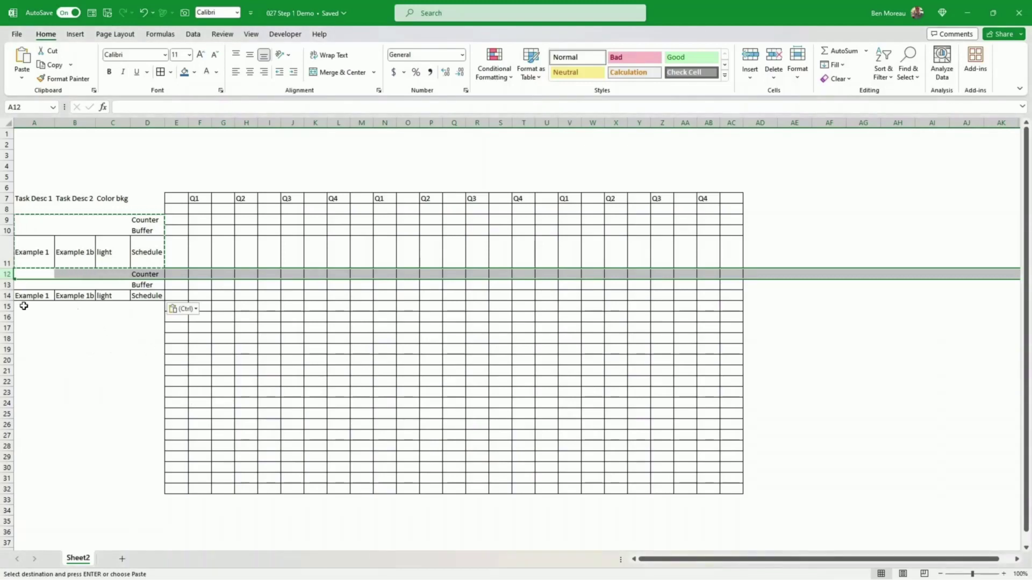
drag(7, 220, 7, 252)
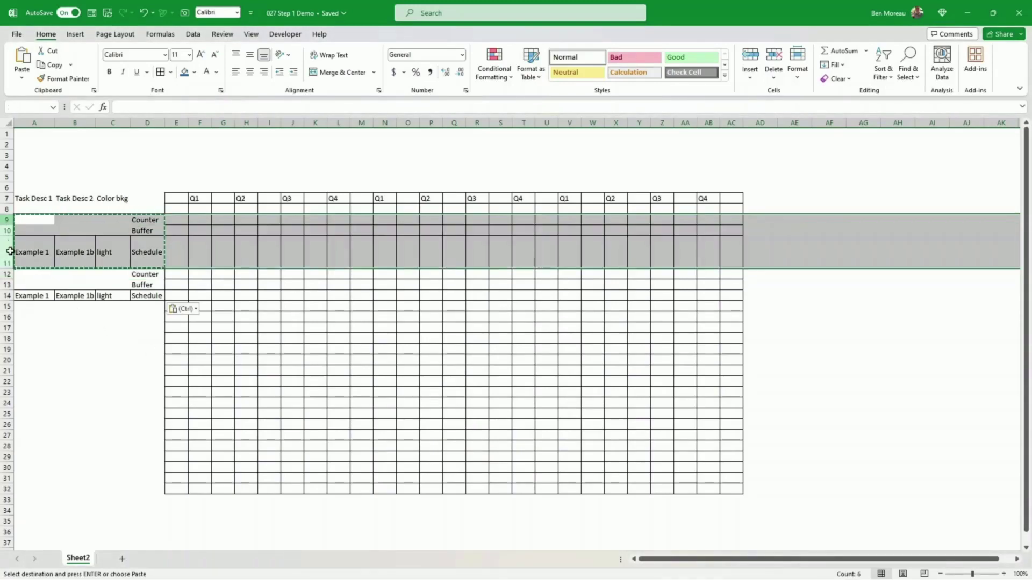
key(ctrl+c)
key(ctrl+shift+plus)
key(ctrl+c)
key(ctrl+shift+plus)
key(Return)
Enter the alternating subheadings Symbol, Text, Symbol, Text in cells E8 to H8 under the quarter headings.
click(180, 209)
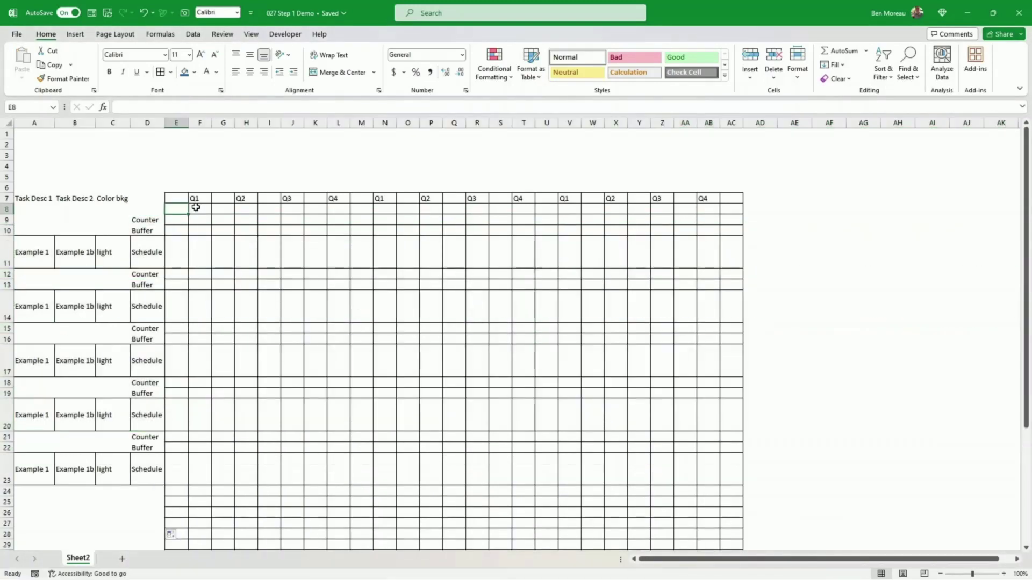
text(S)
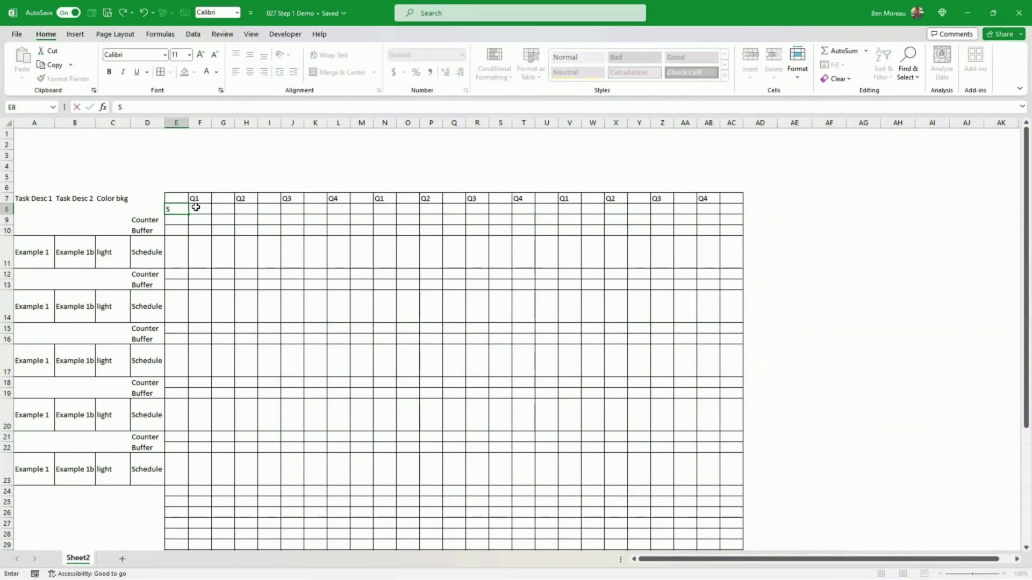
click(197, 209)
text(Text)
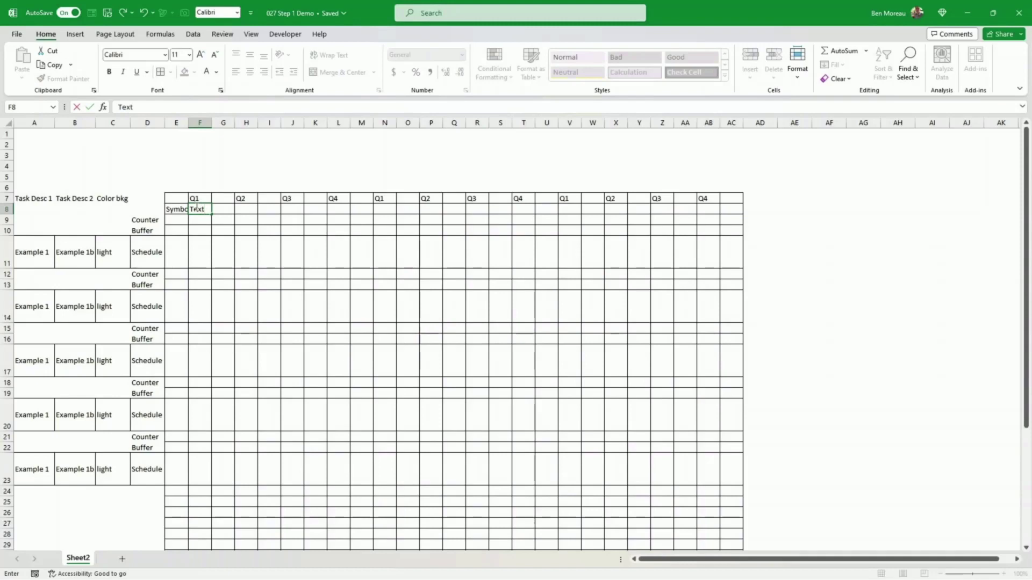
key(Tab)
text(S)
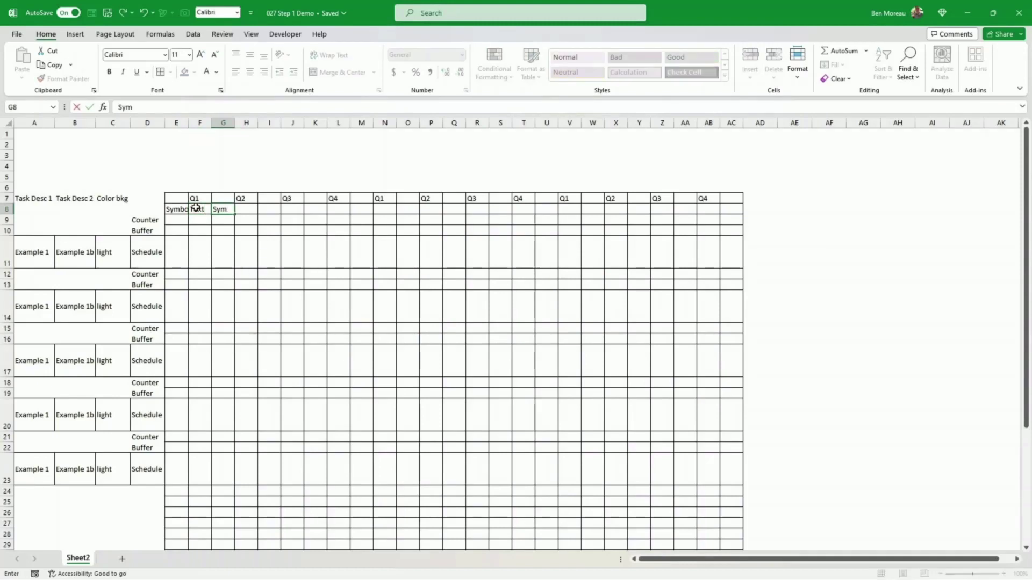
key(Tab)
text(T)
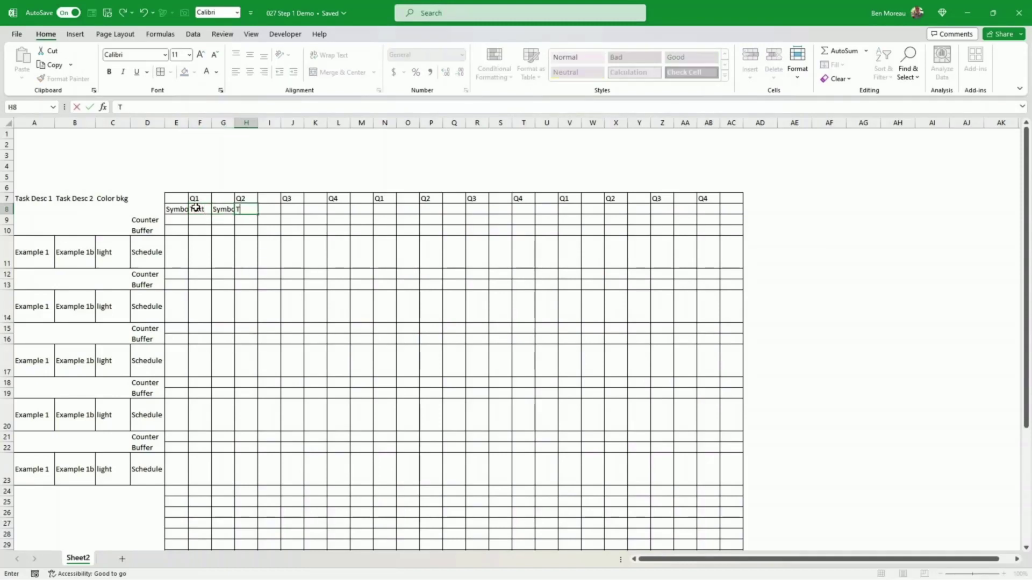
text(ext)
key(Return)
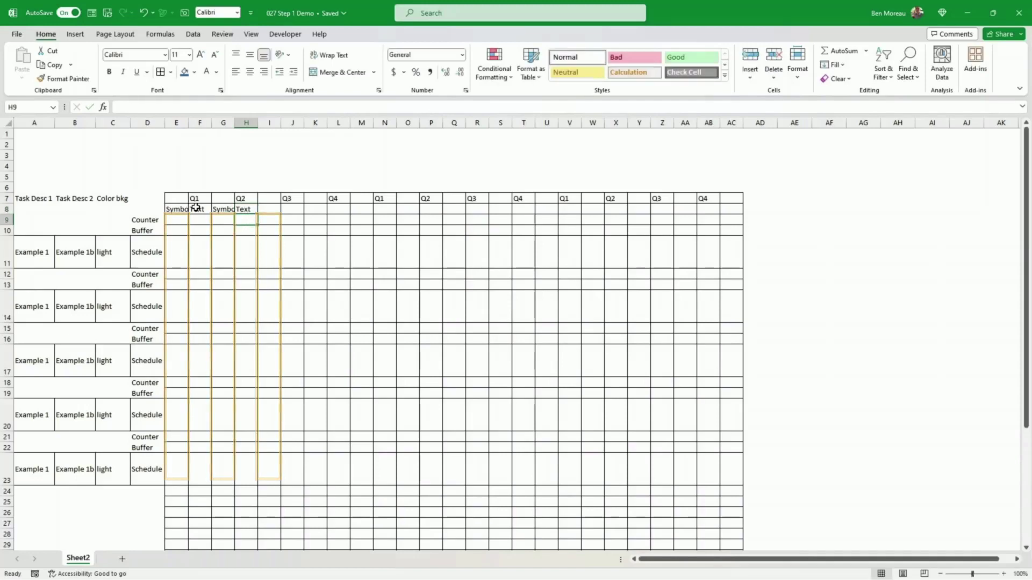
Widen columns E through AC to one equal width that fits the Symbol subheading.
click(176, 123)
drag(195, 123, 741, 122)
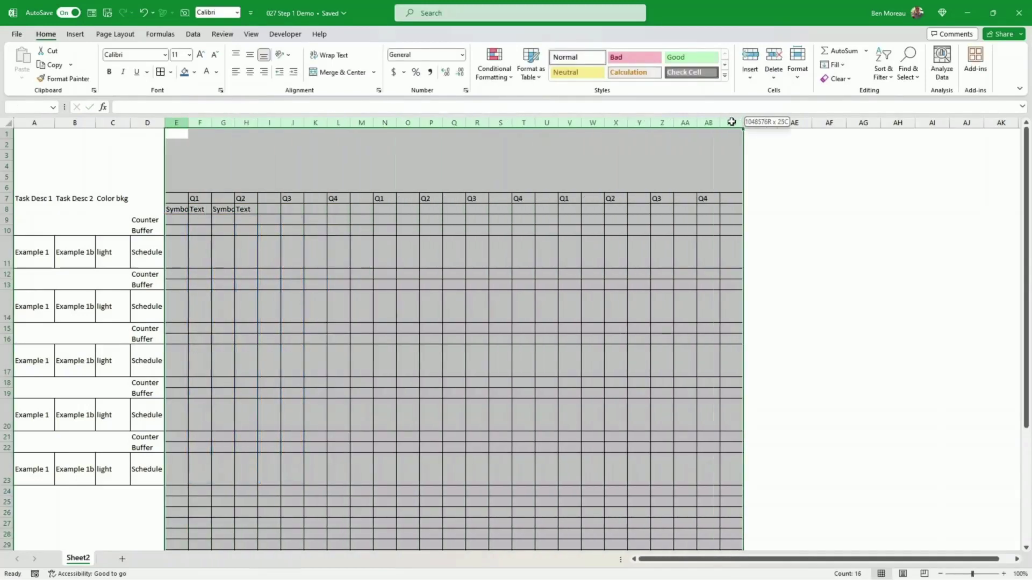
double_click(742, 122)
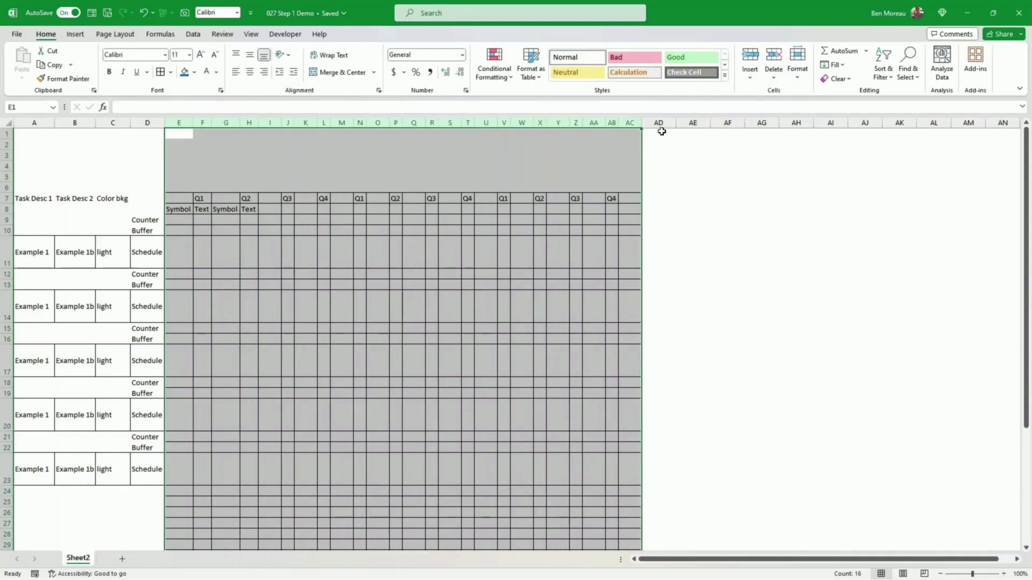
drag(643, 122, 647, 145)
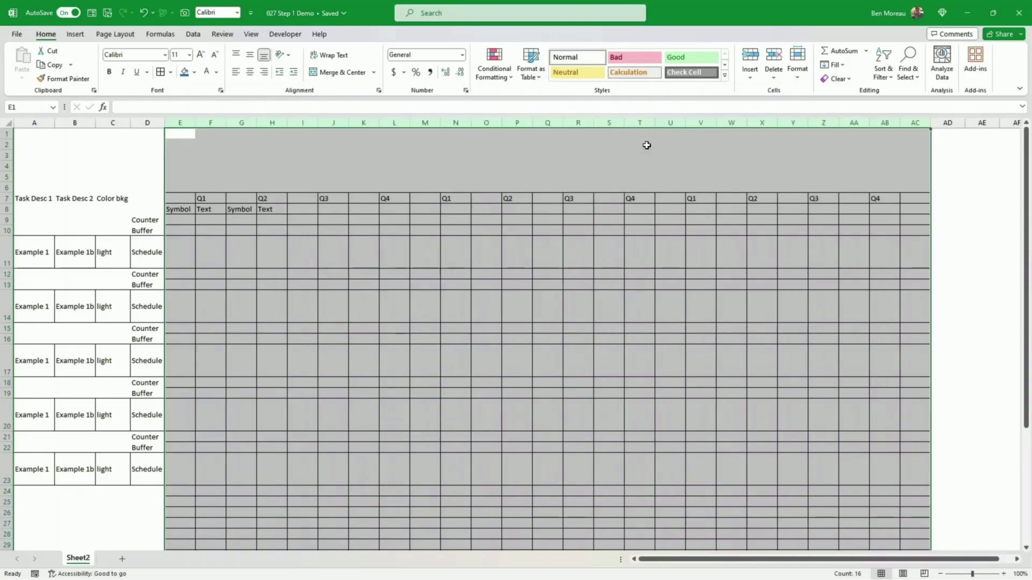
click(113, 307)
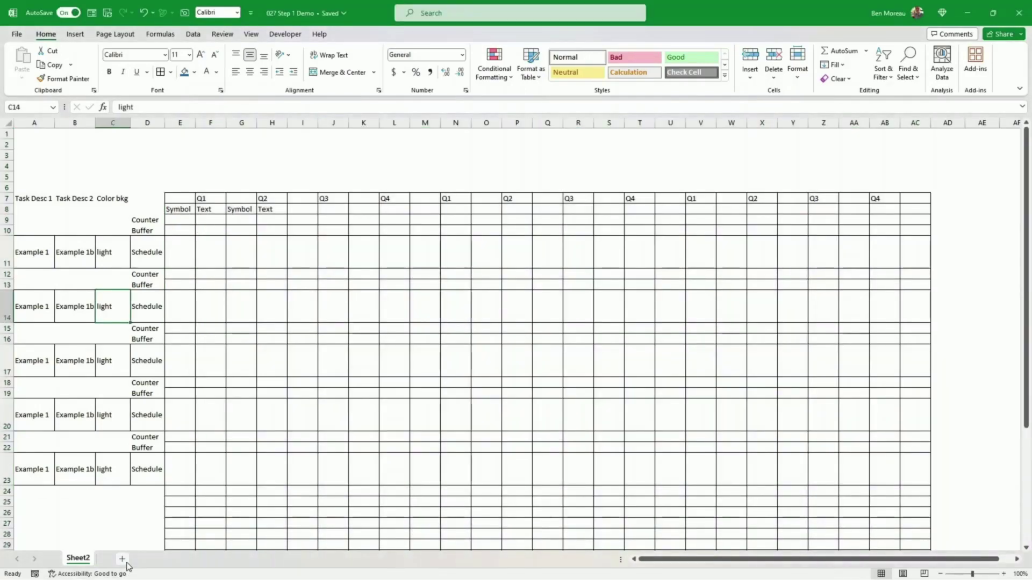
Add a new worksheet after Sheet2 and rename it Val.
click(123, 561)
right_click(122, 561)
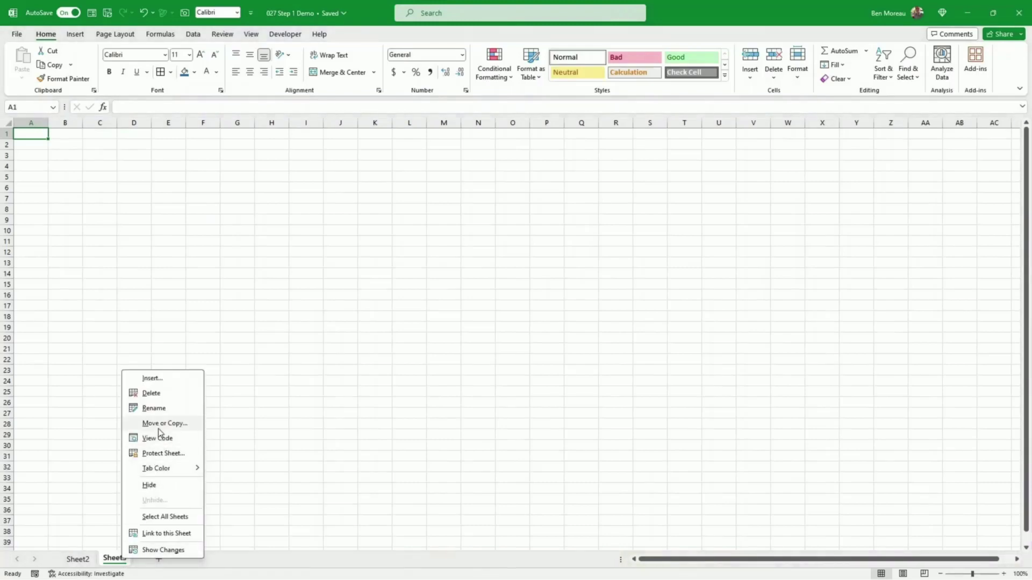
click(158, 409)
text(Val)
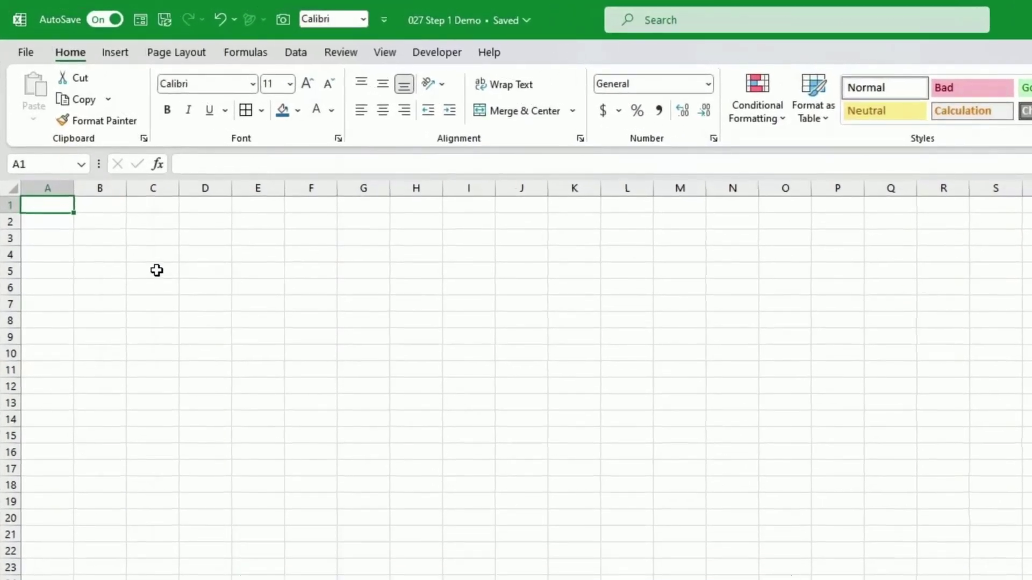
Create a symbol list with the heading Symbol in C5, S in C6 and E in C7.
click(157, 271)
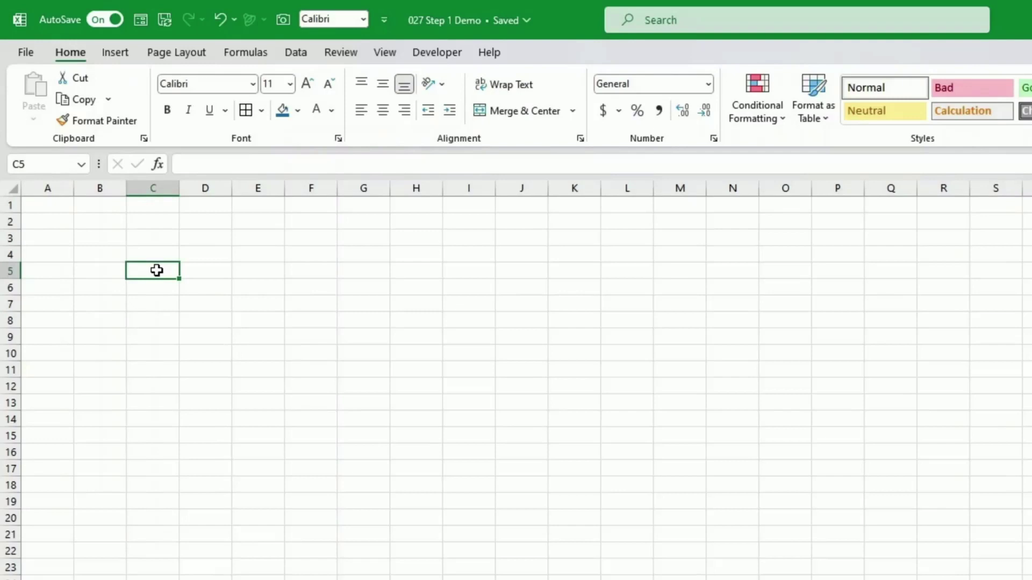
text(Symbol)
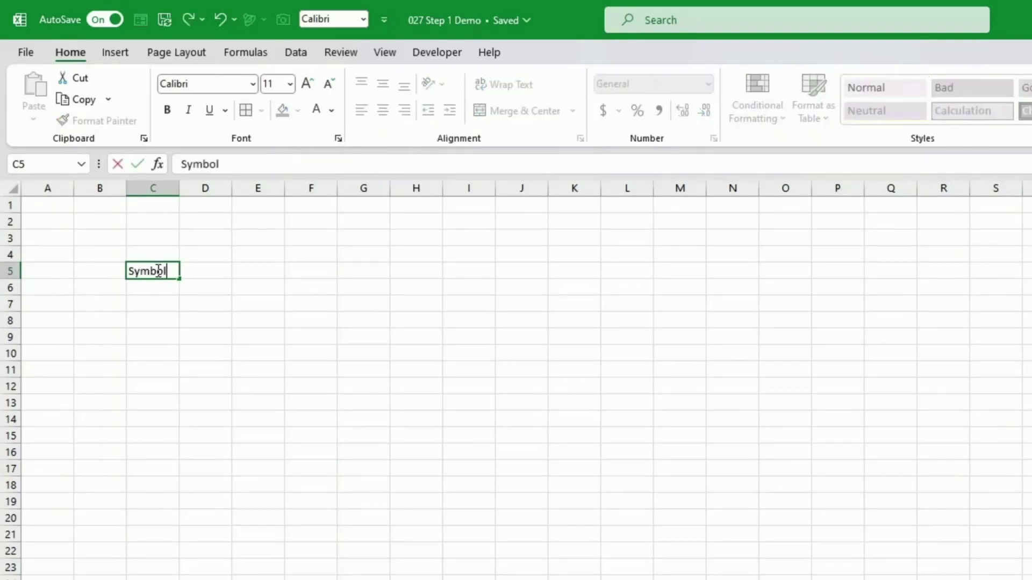
key(Return)
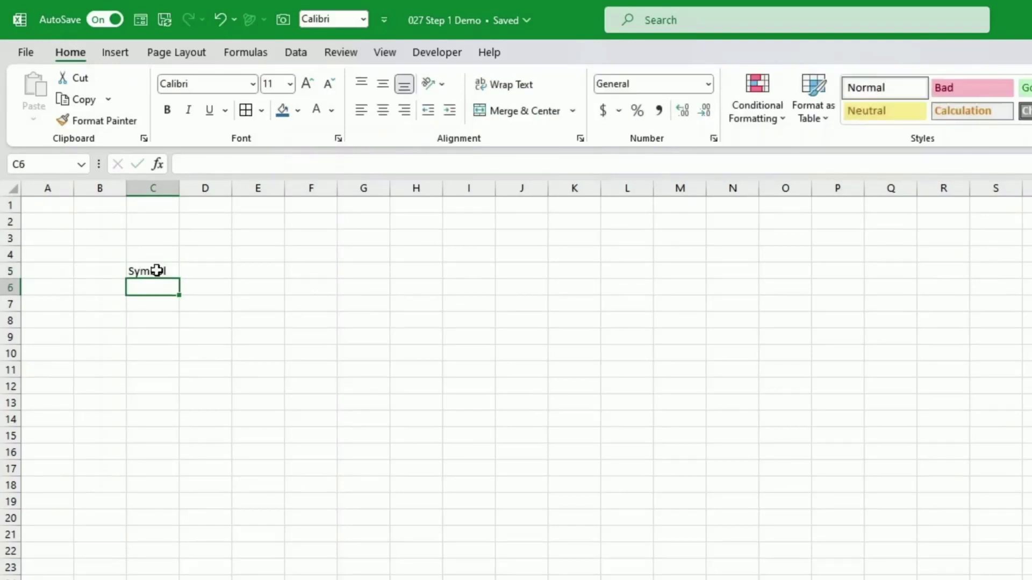
text(S)
key(Delete)
key(Return)
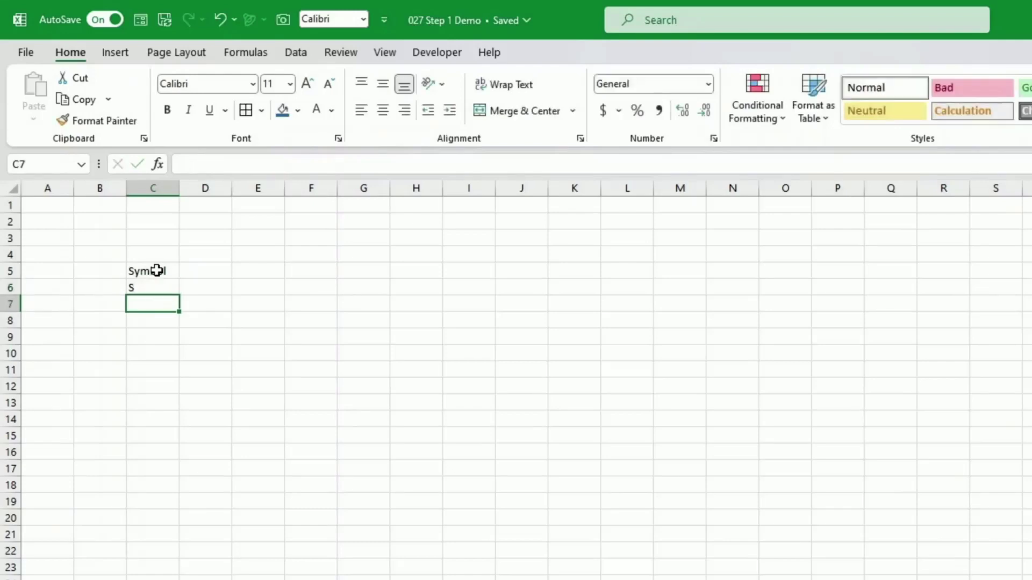
text(E)
key(Return)
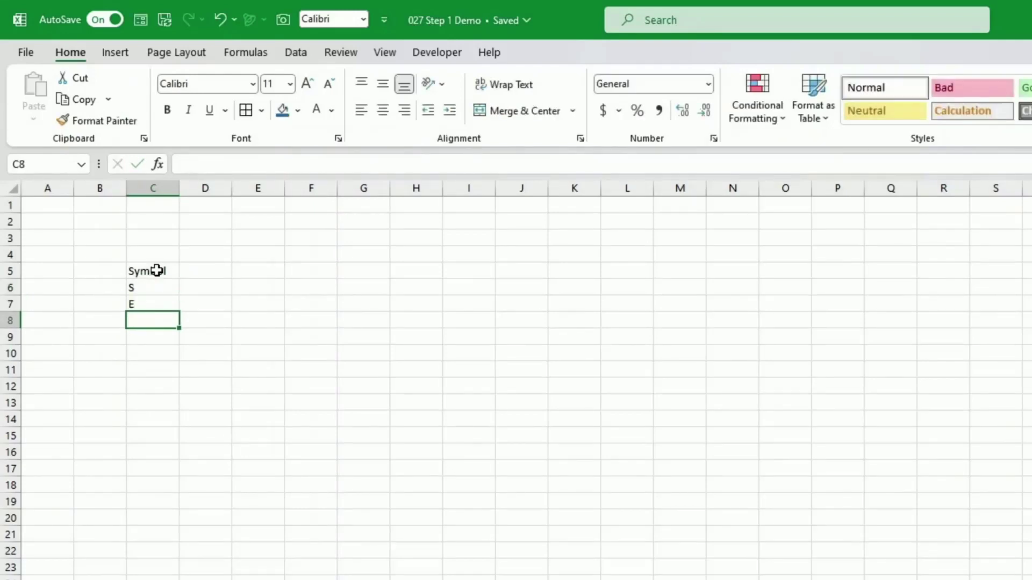
Apply all borders to the symbol list cells C6:C8, including the blank one, and hide the worksheet gridlines.
drag(161, 286, 178, 317)
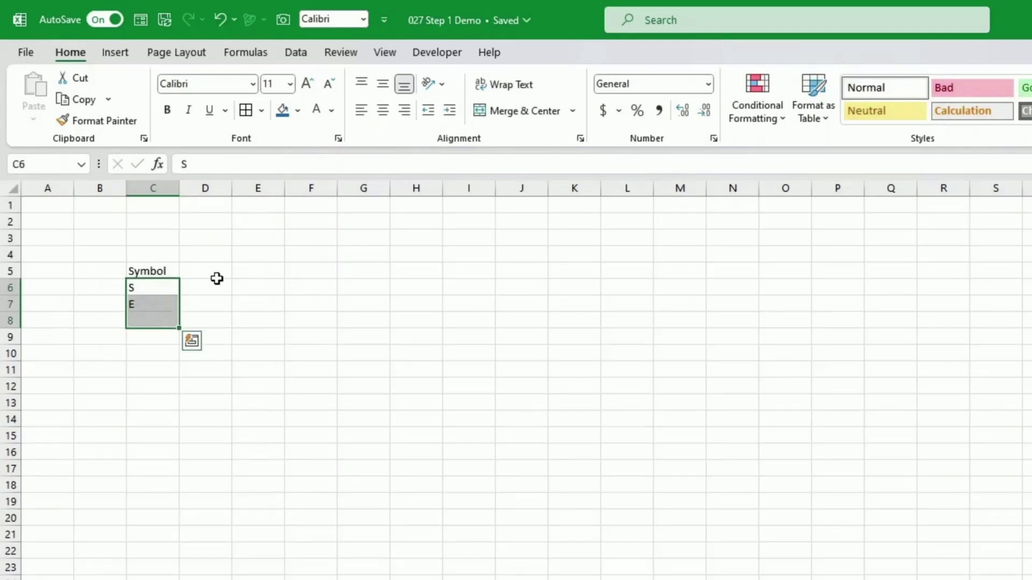
click(246, 111)
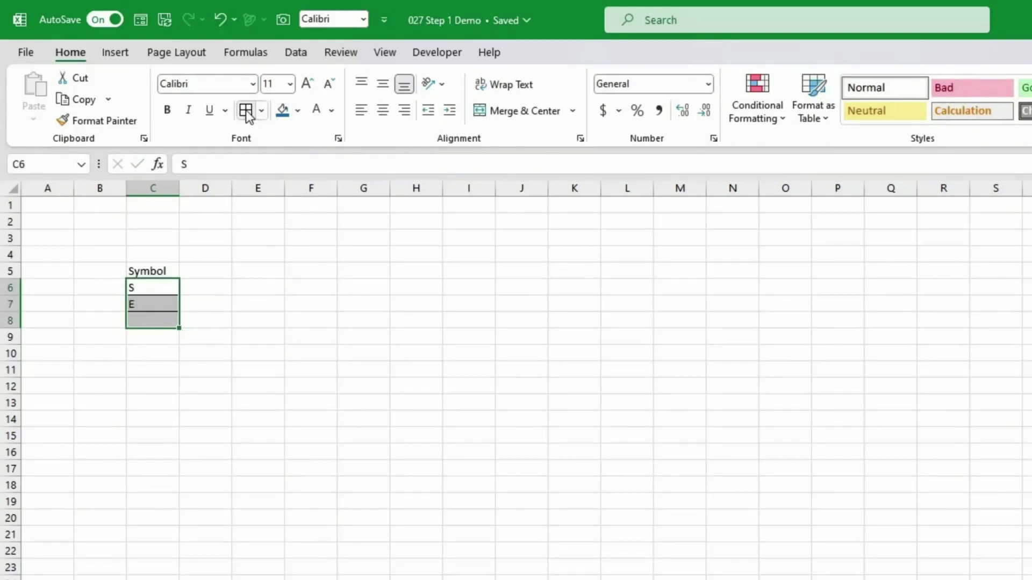
click(383, 52)
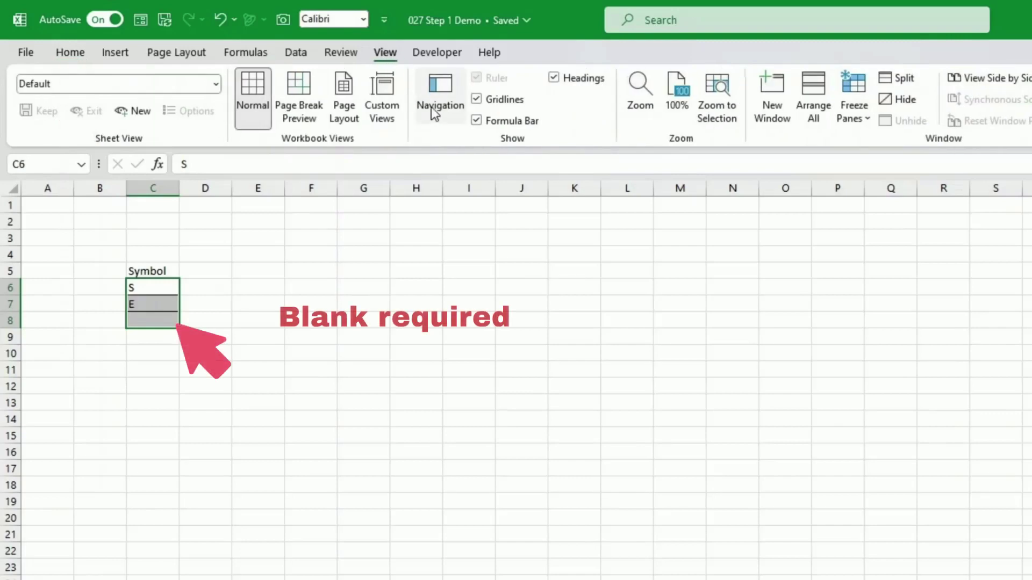
click(476, 100)
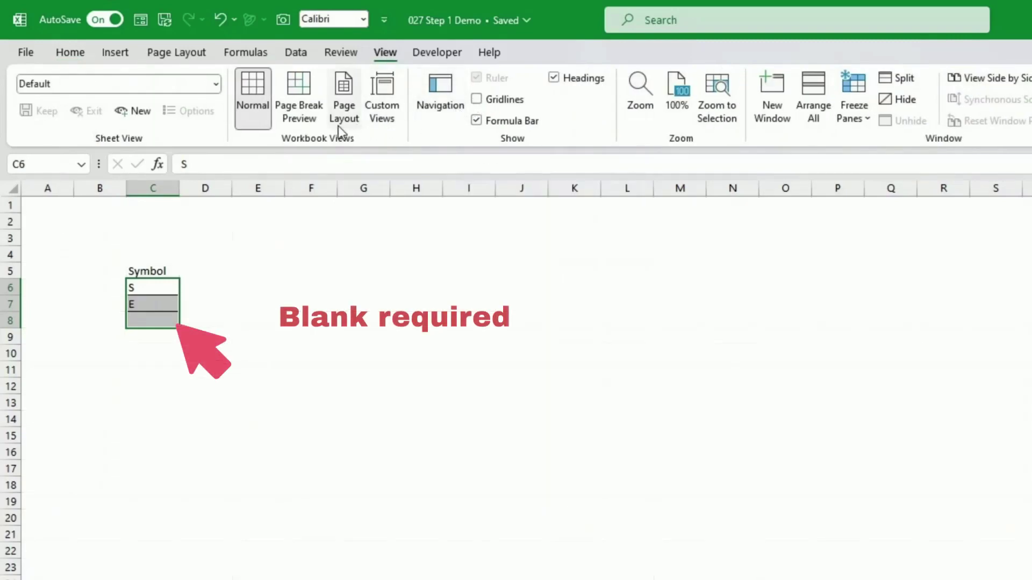
Fill the symbol list cells C6:C8 with light blue and center their contents.
click(66, 51)
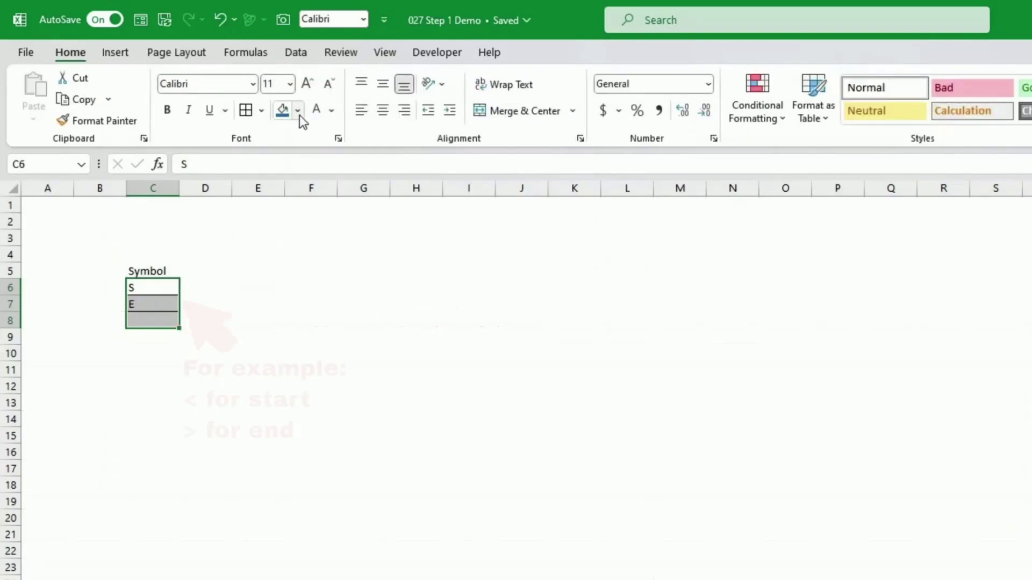
click(298, 111)
click(334, 179)
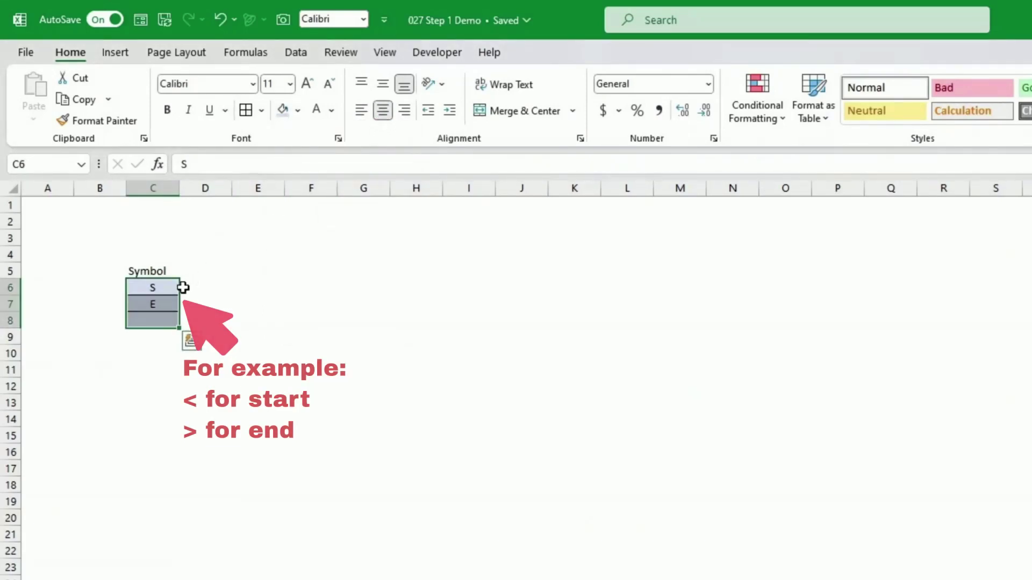
Name cell C6 Start and cell C7 End.
click(165, 288)
click(59, 164)
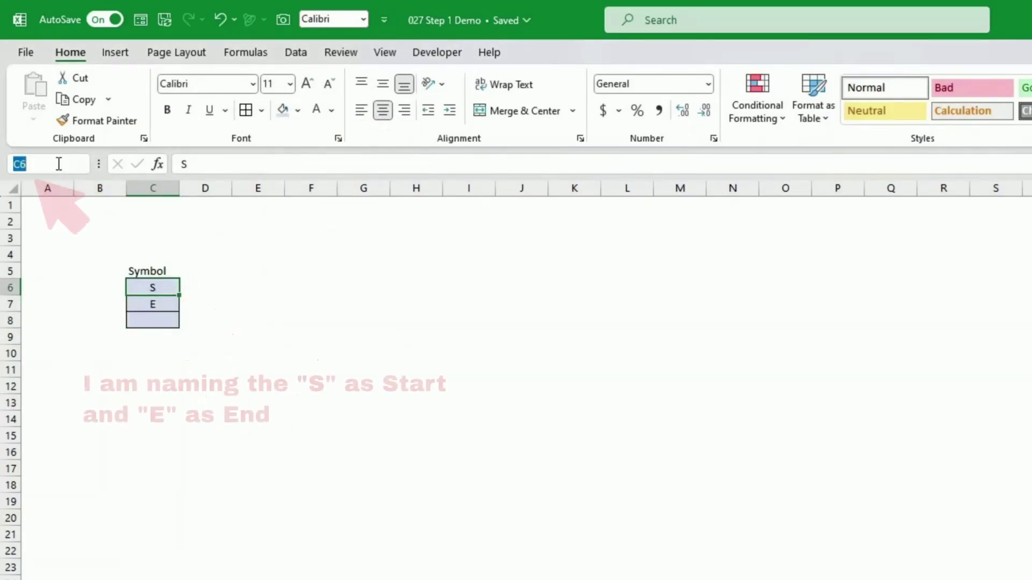
text(Start)
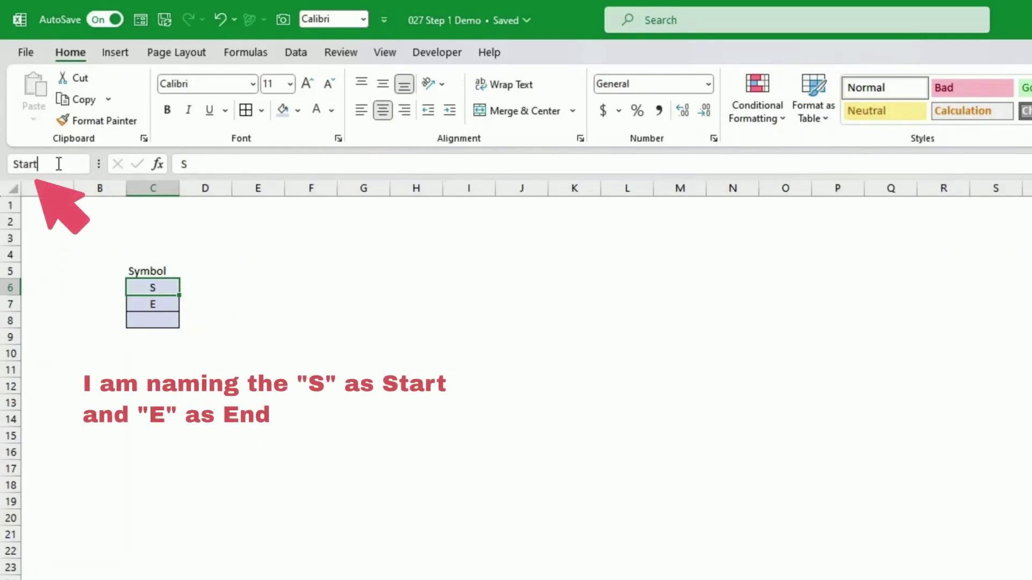
click(155, 301)
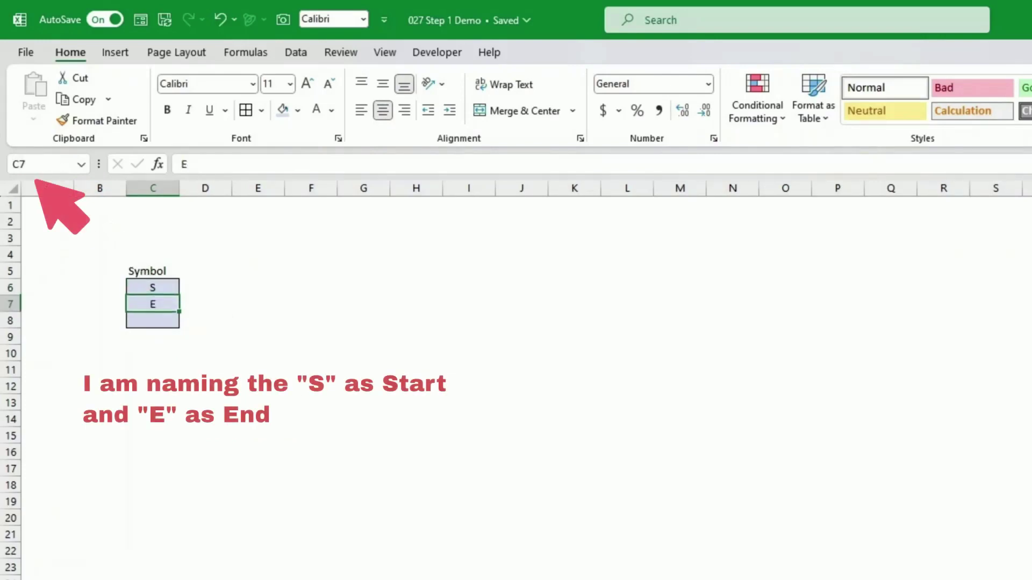
click(42, 166)
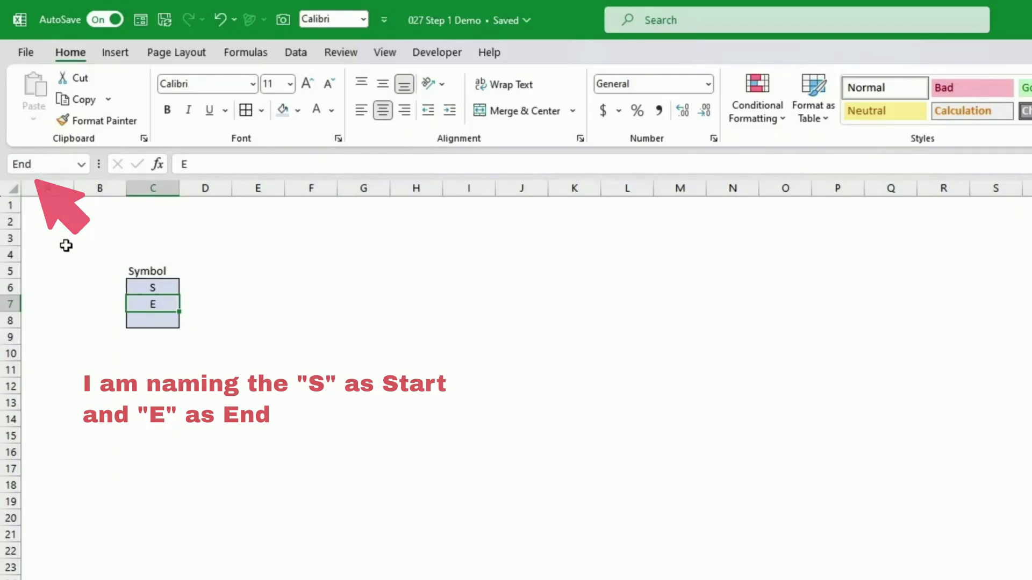
click(63, 241)
Create a color list with the heading Color in C10, Light in C11 and Bright in C12.
click(145, 358)
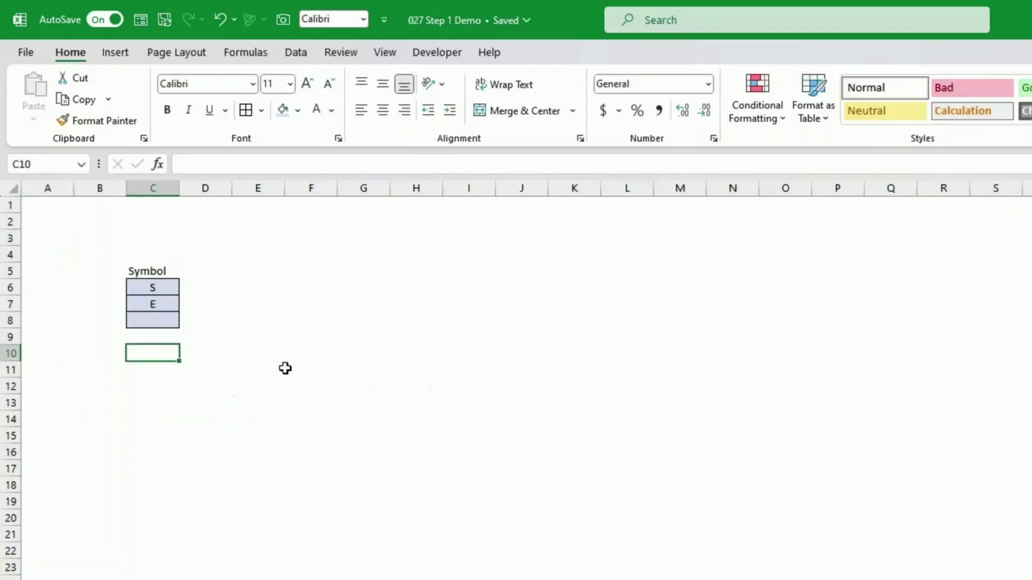
text(Col)
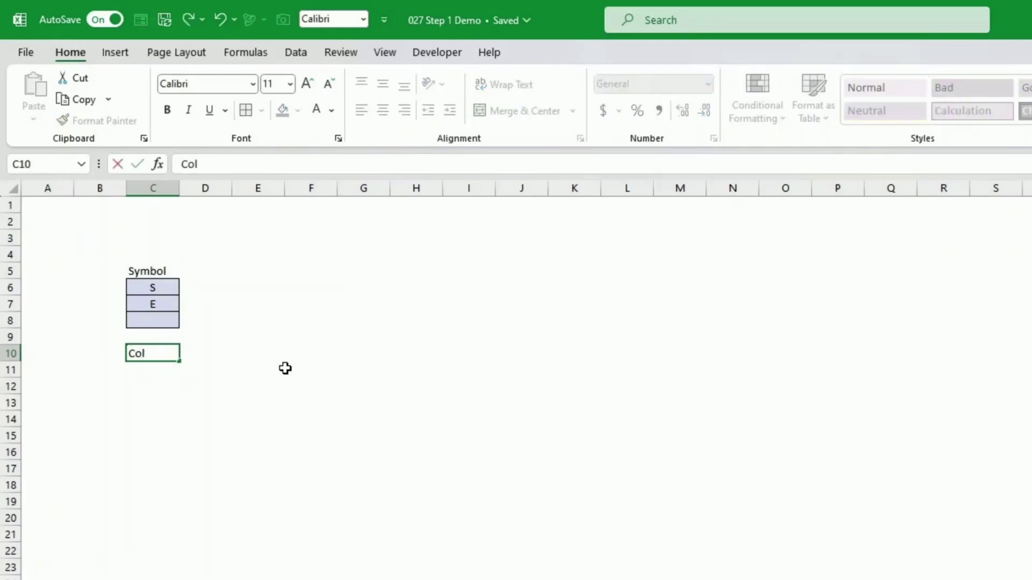
text(or)
key(Return)
text(Light)
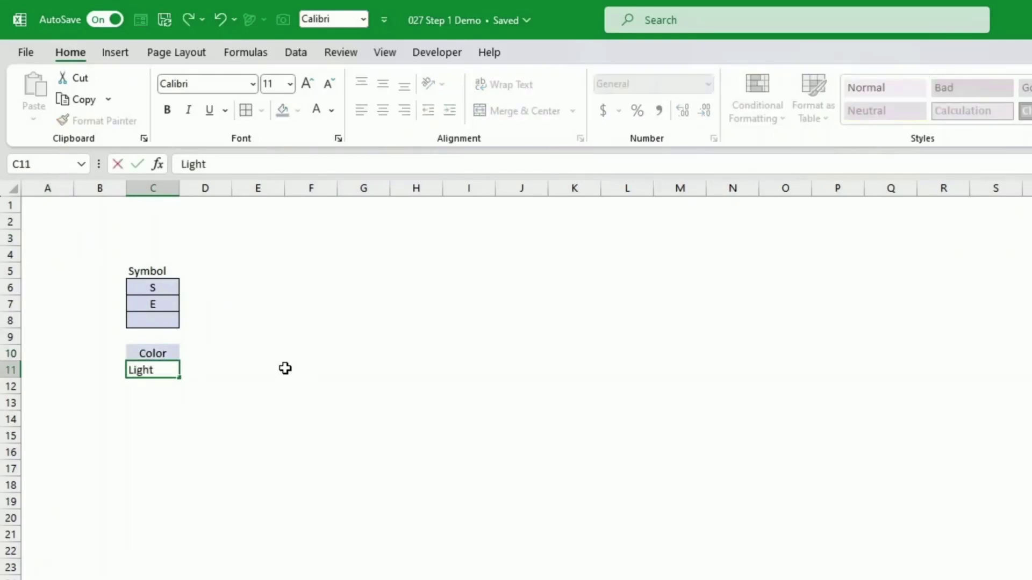
key(Return)
text(Bright)
key(Return)
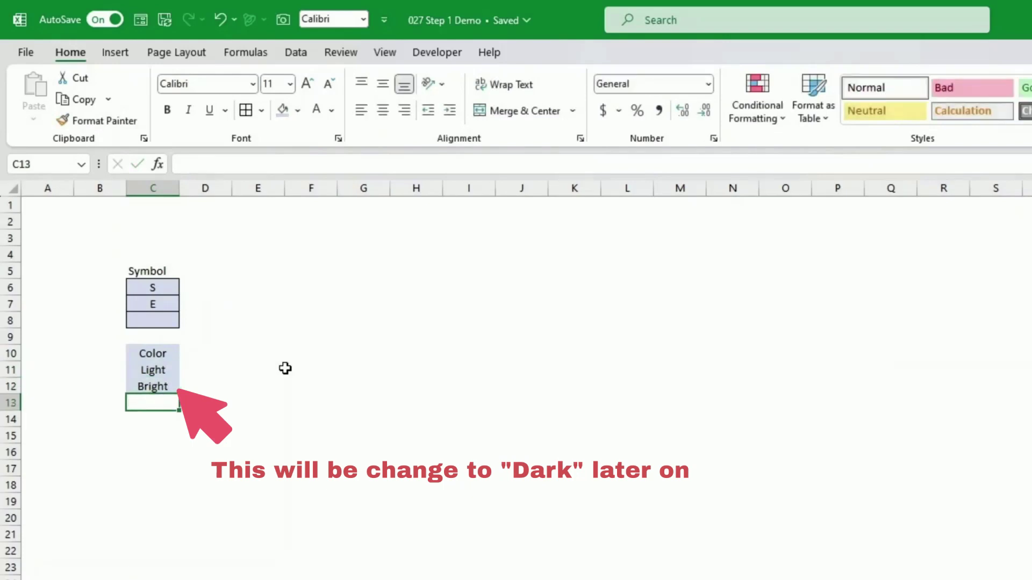
click(166, 349)
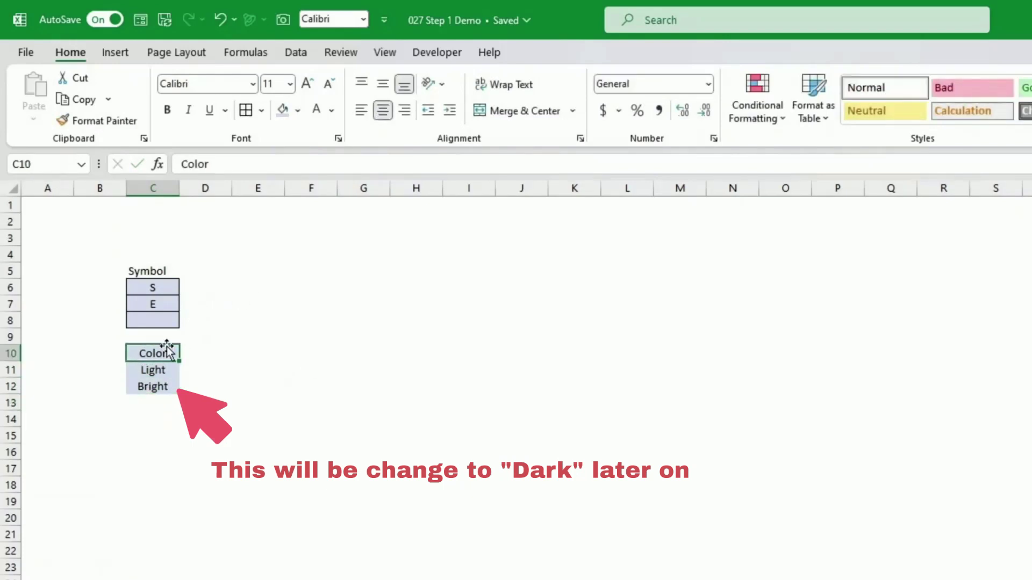
Remove the fill from the Color heading in C10 and apply all borders to the color list cells C11:C12.
click(297, 111)
key(Escape)
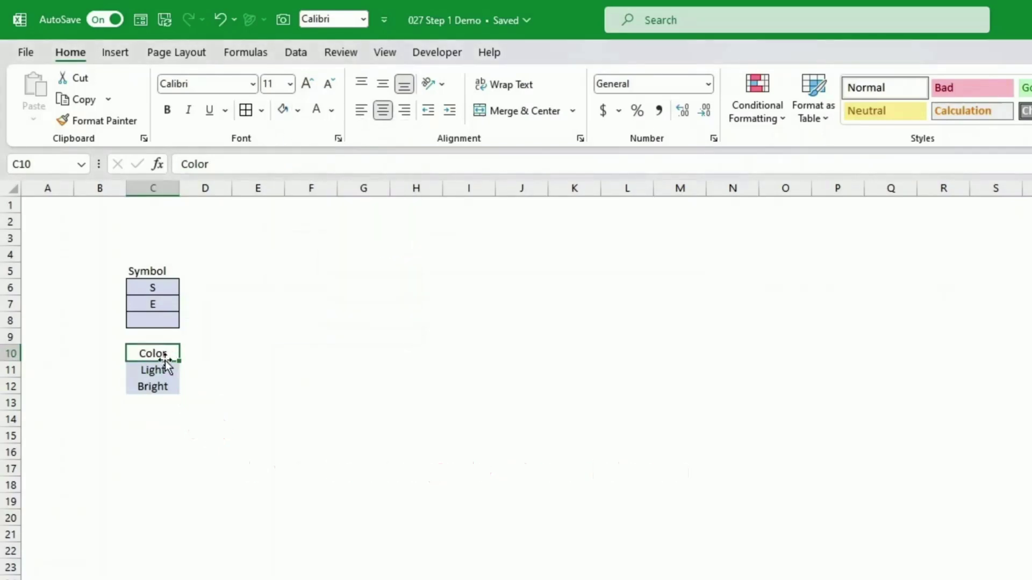
drag(162, 369, 163, 384)
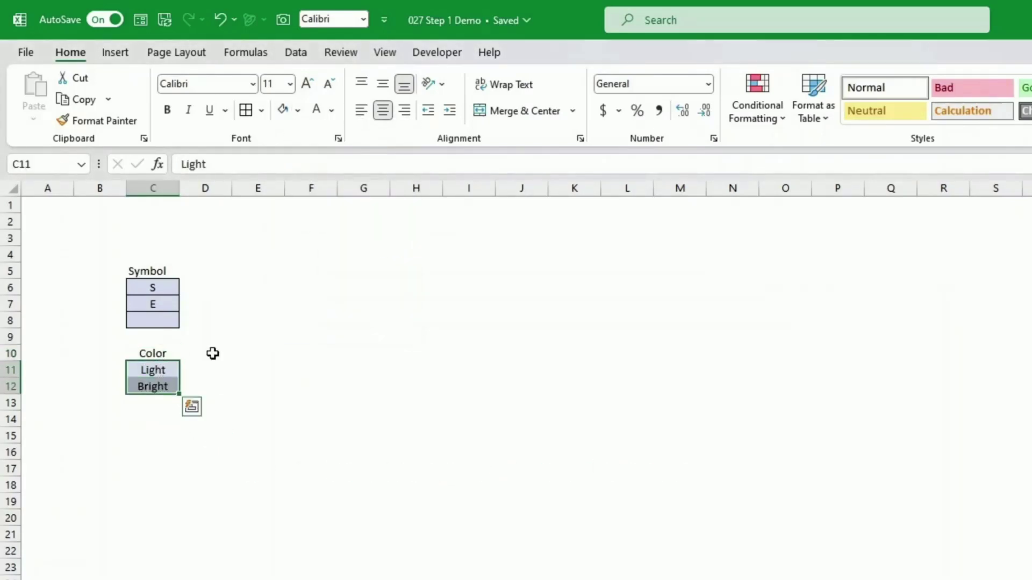
click(248, 112)
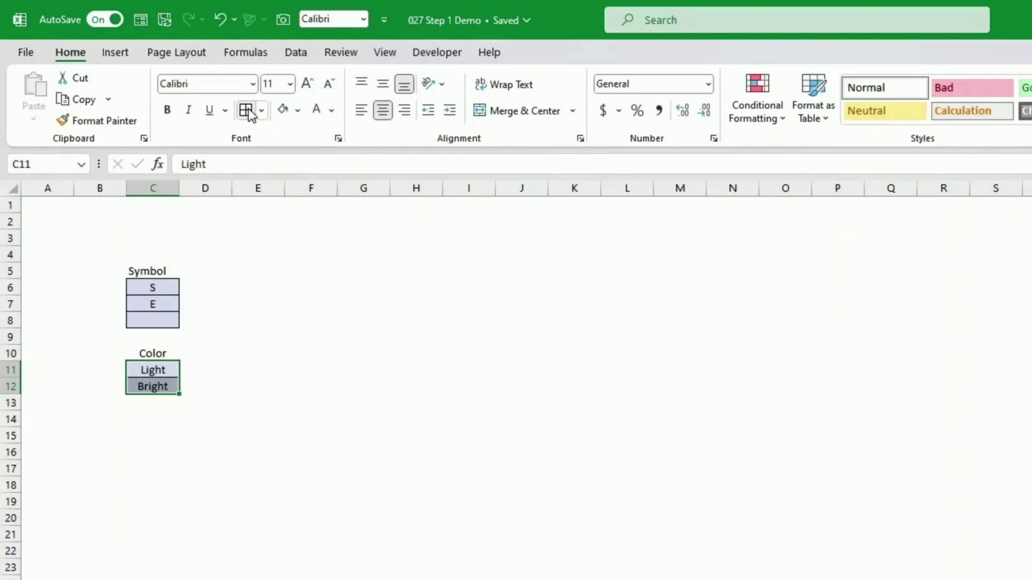
click(218, 266)
Create a year list with the heading Year in C14 and the values 2024, 2025 and 2026 in C15:C17.
click(150, 420)
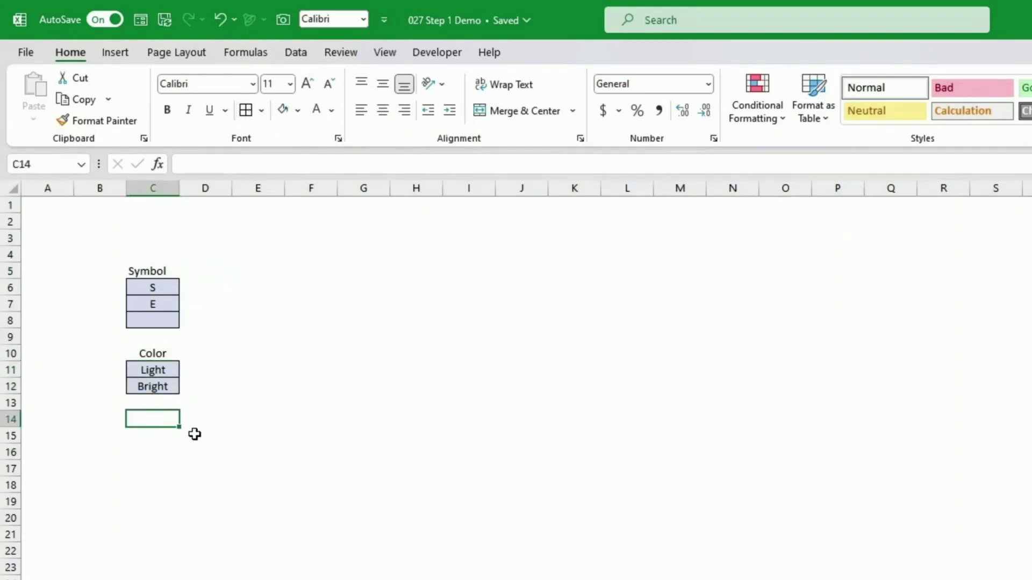
text(Year)
key(Return)
text(2024)
key(Return)
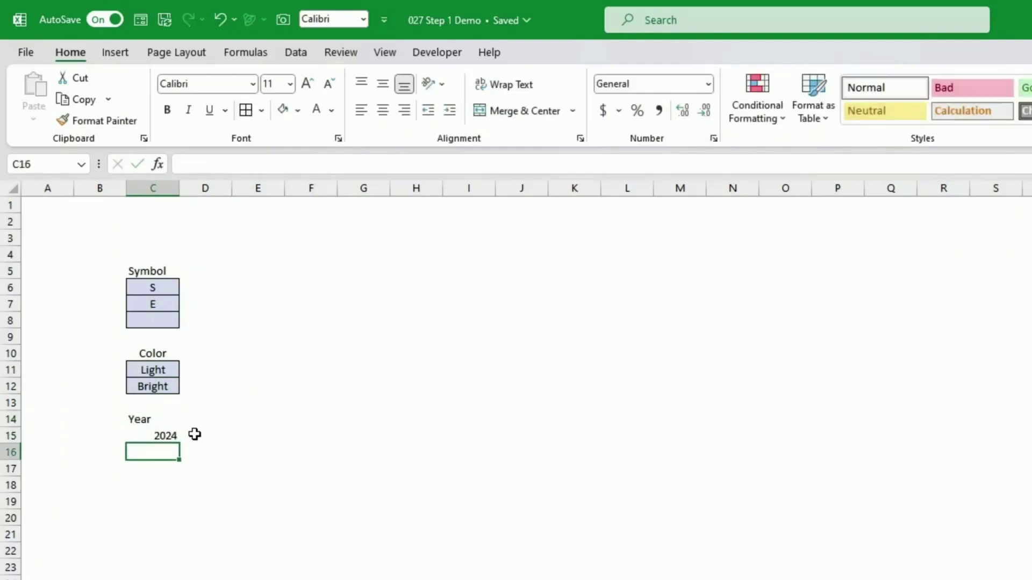
text(2025)
key(Return)
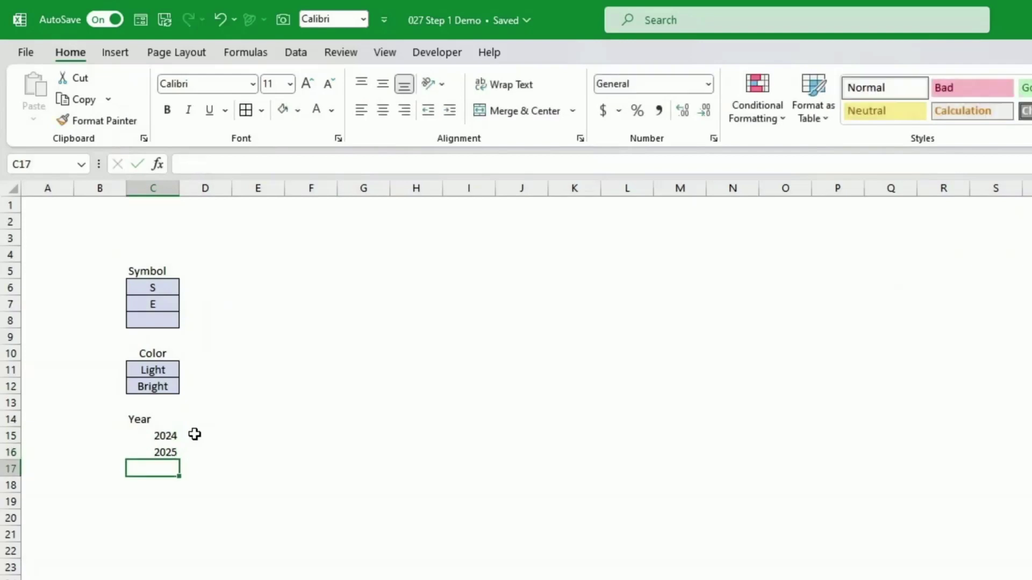
text(2026)
key(Return)
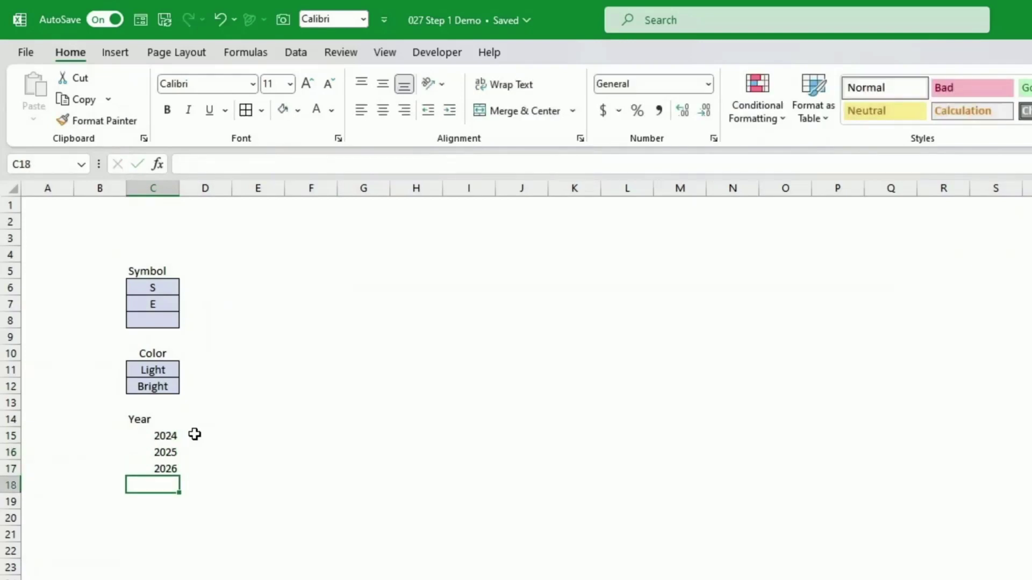
Copy the formatting of color list cell C11 onto the years in C15:C17 and center the Year heading in C14.
click(168, 436)
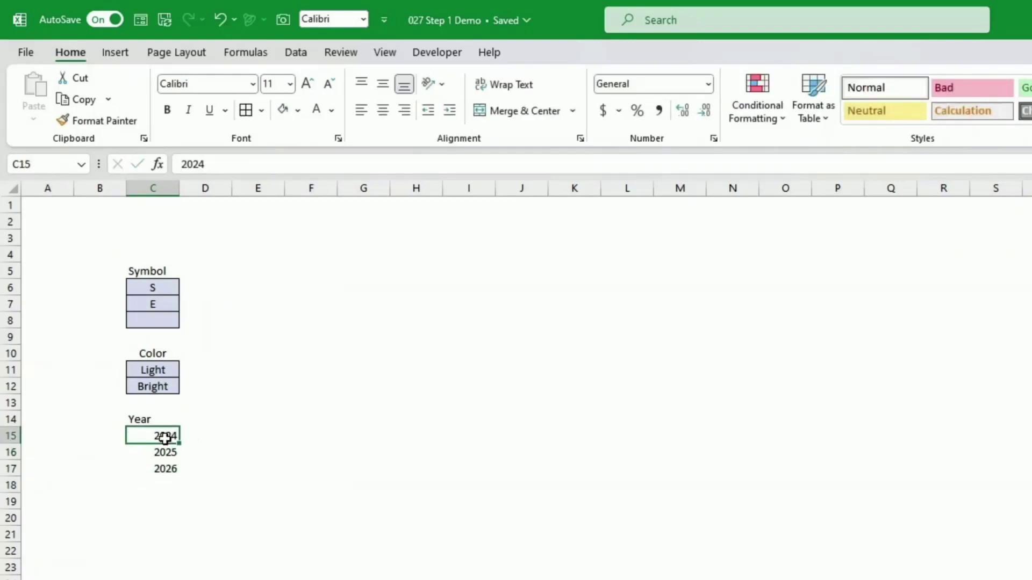
click(154, 372)
click(102, 122)
drag(156, 434, 156, 466)
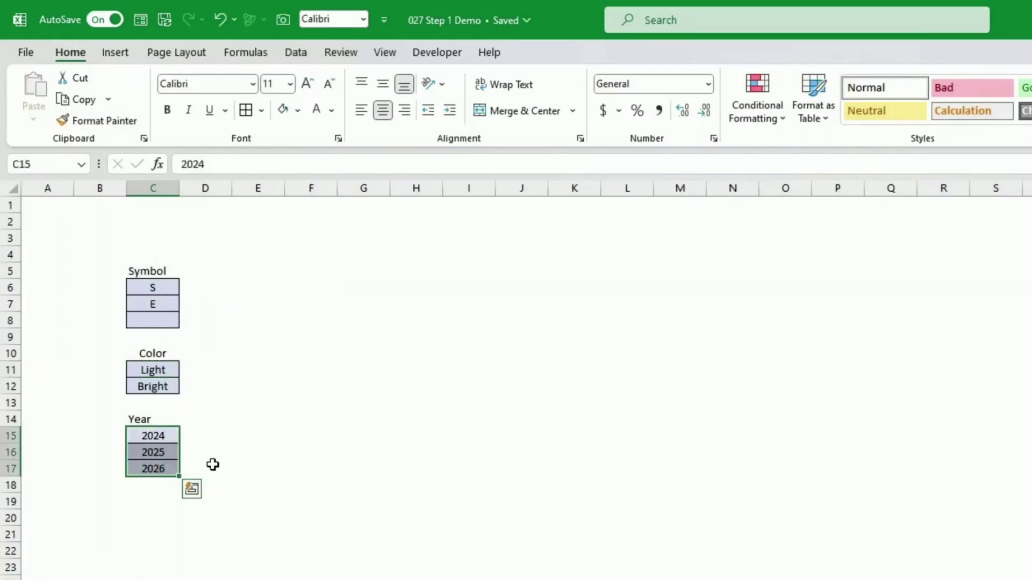
click(164, 419)
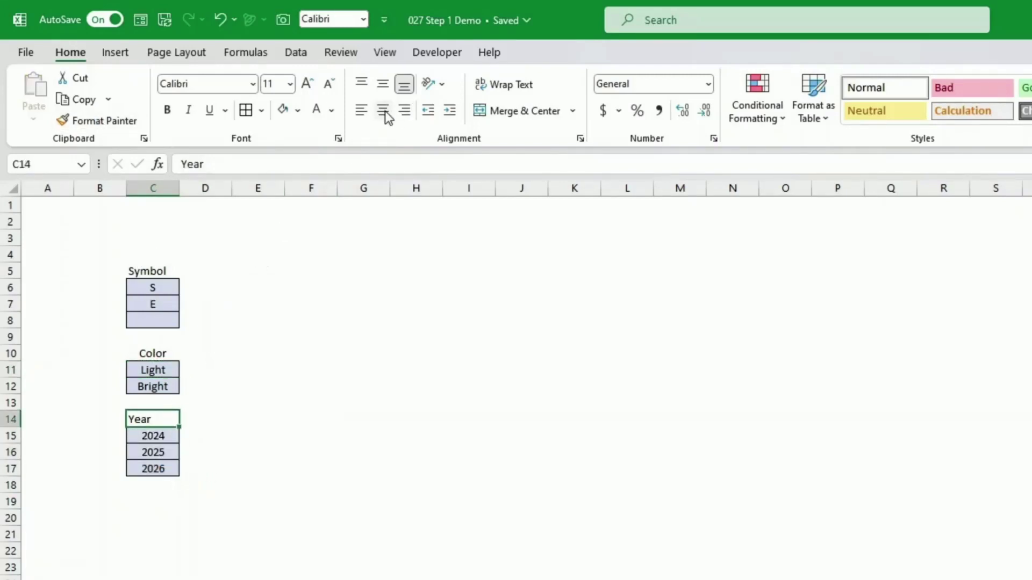
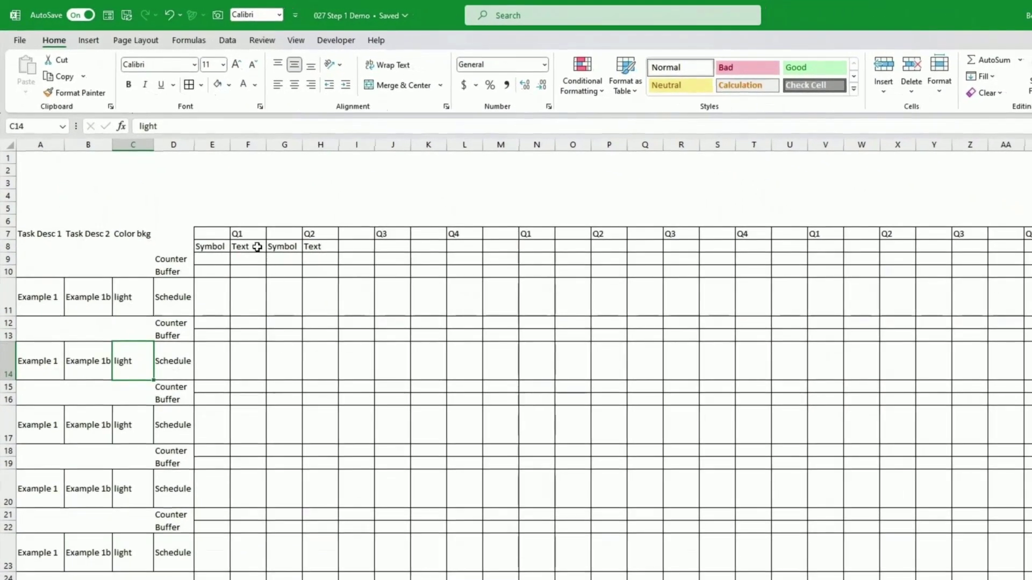
On the schedule sheet, link cell E6 above the first Q1 to the first year in Validation!C15.
click(223, 221)
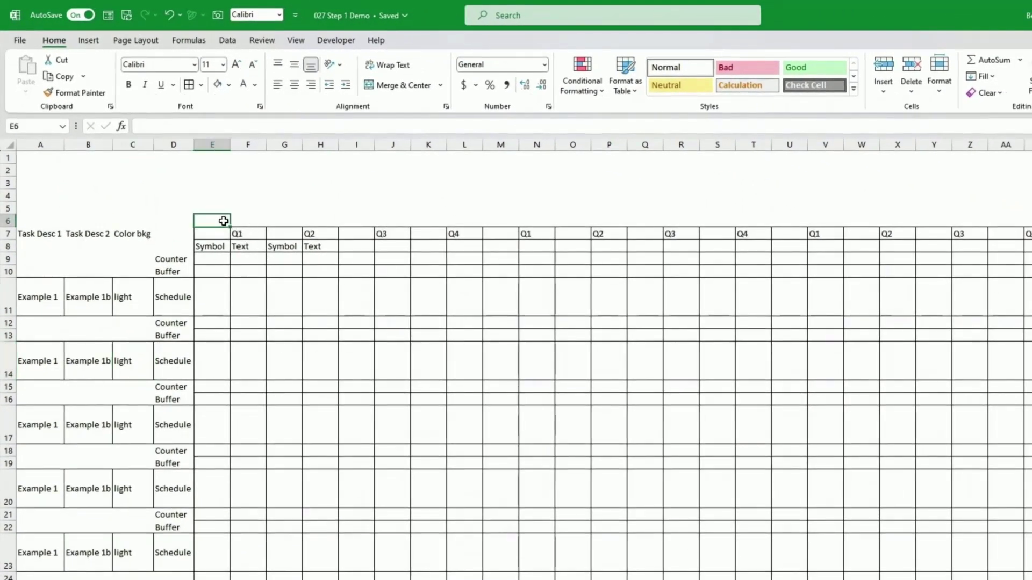
text(=)
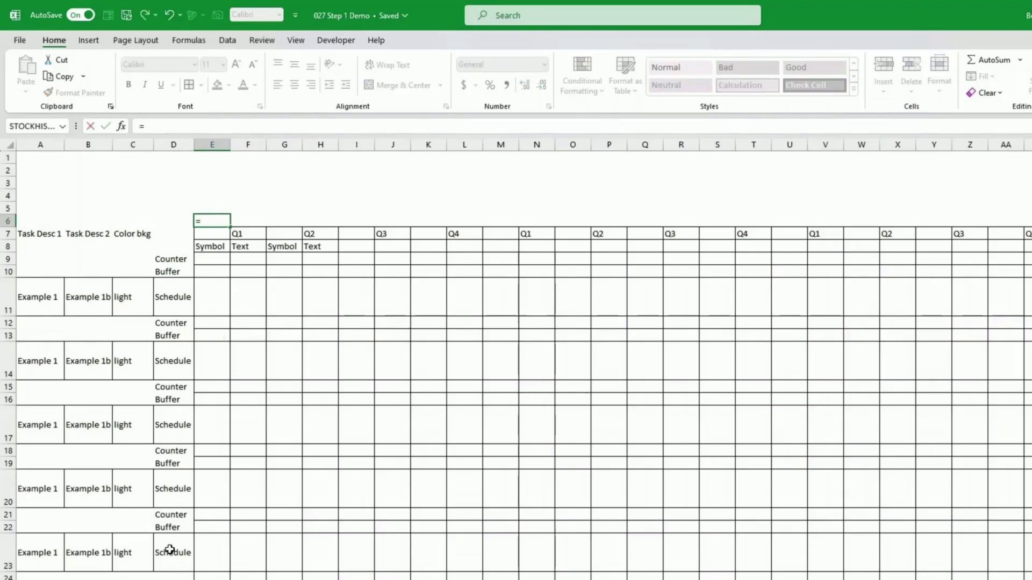
key(ctrl+Page_Down)
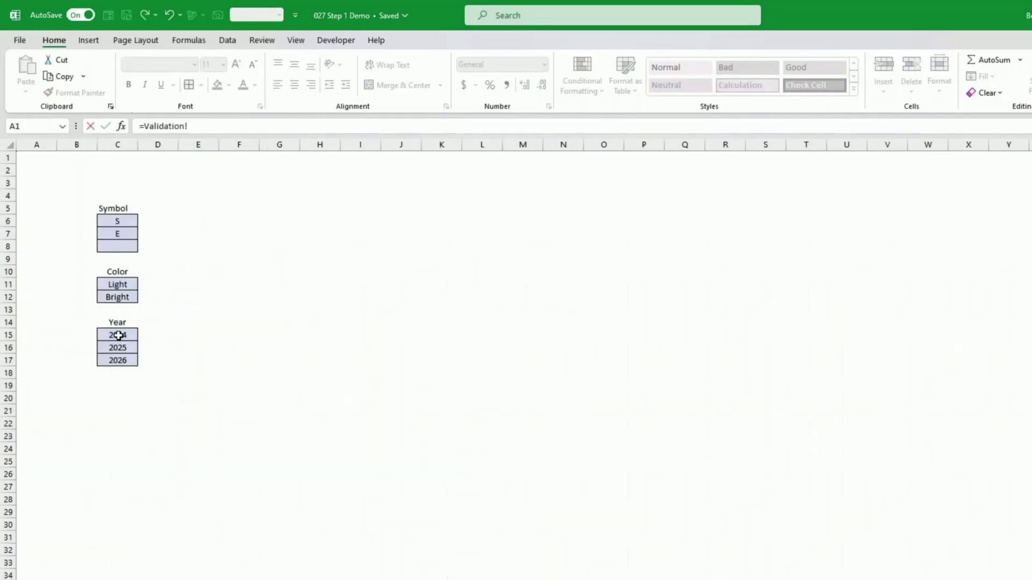
click(118, 336)
key(Return)
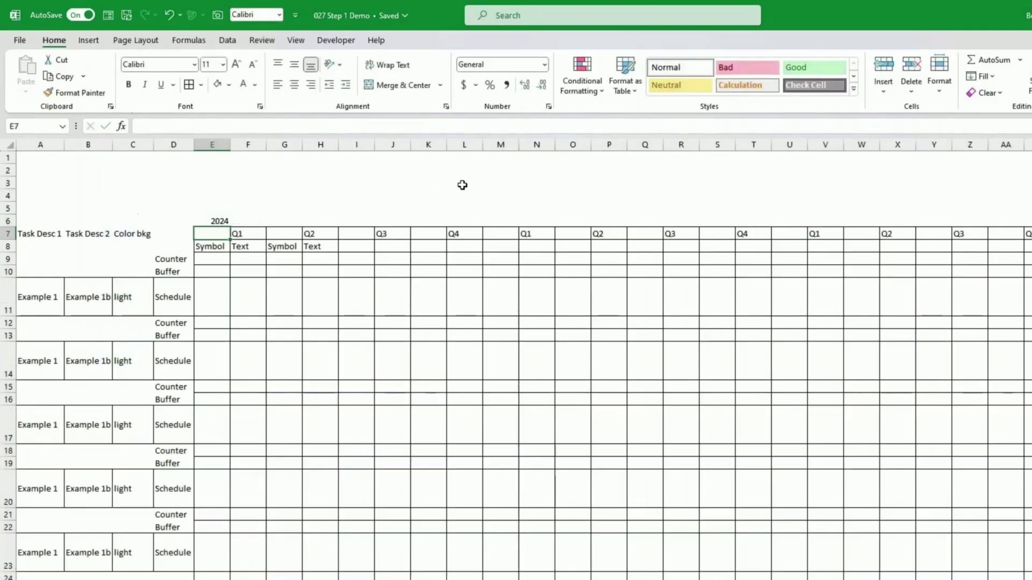
Link cell M6 above the second group of quarters to the second year in Validation!C16.
click(516, 220)
text(=)
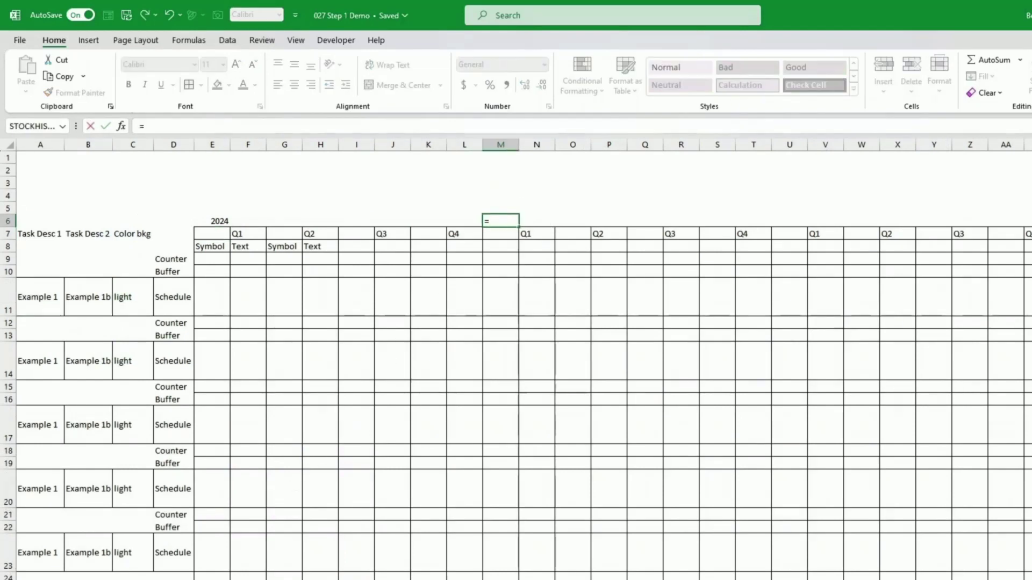
click(141, 578)
click(127, 348)
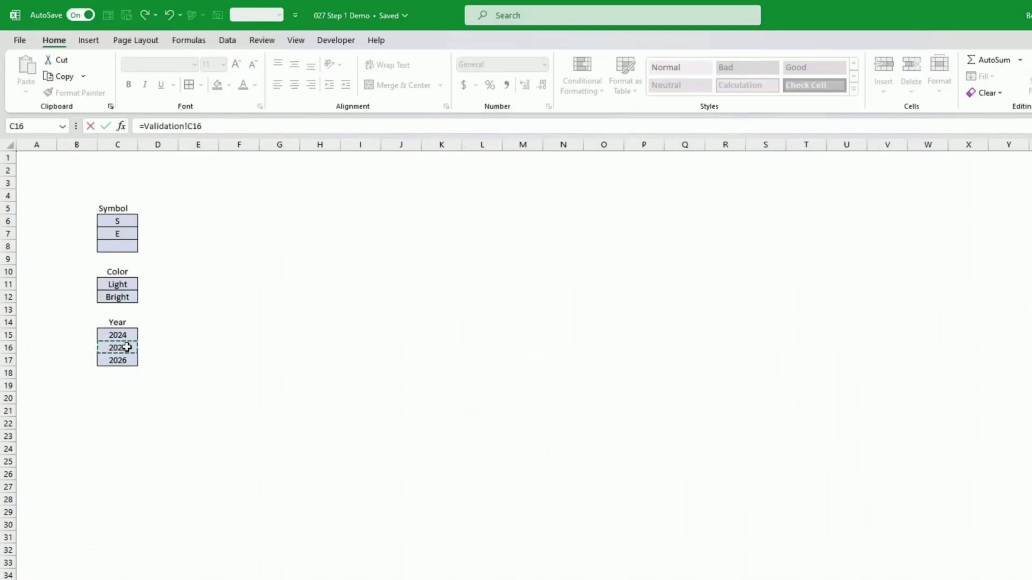
key(Return)
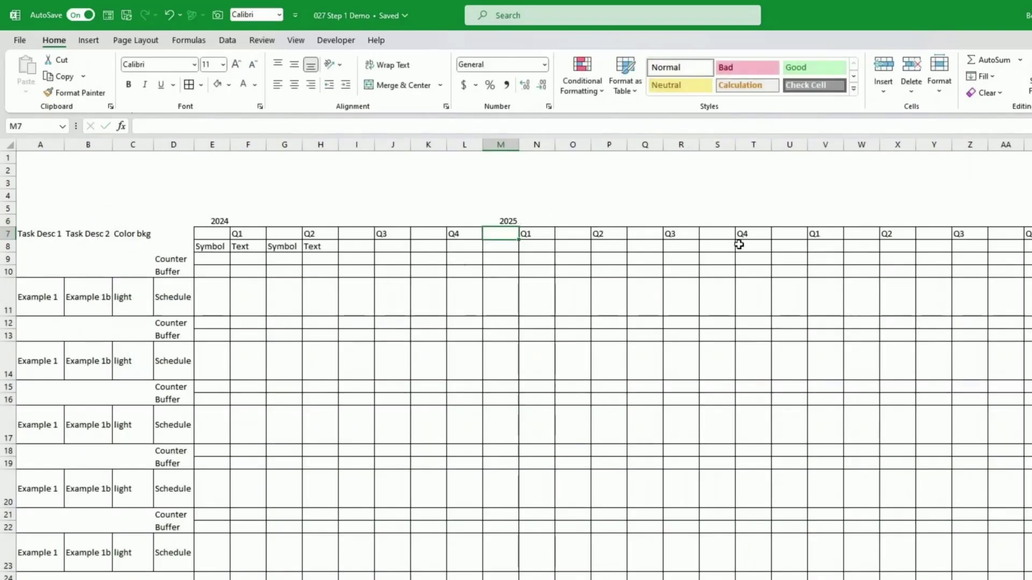
Link cell U6 above the third group of quarters to the third year in Validation!C17.
click(780, 226)
text(=)
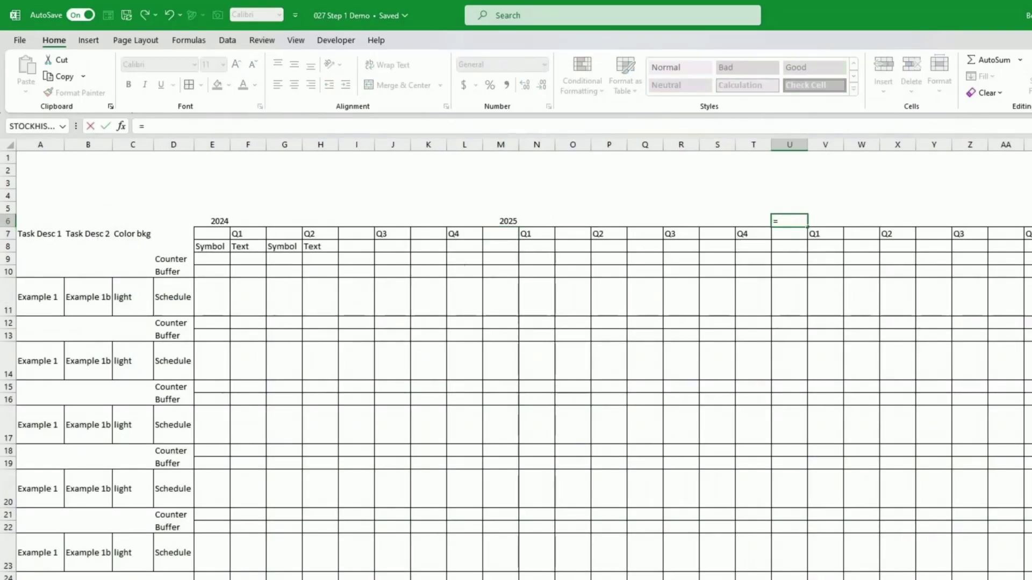
key(ctrl+Page_Down)
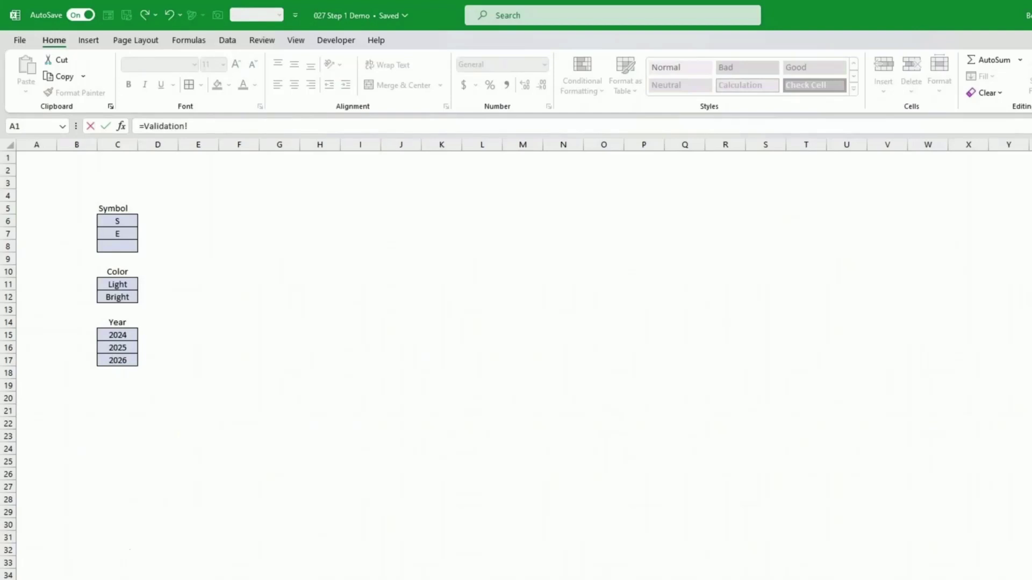
click(118, 361)
key(Return)
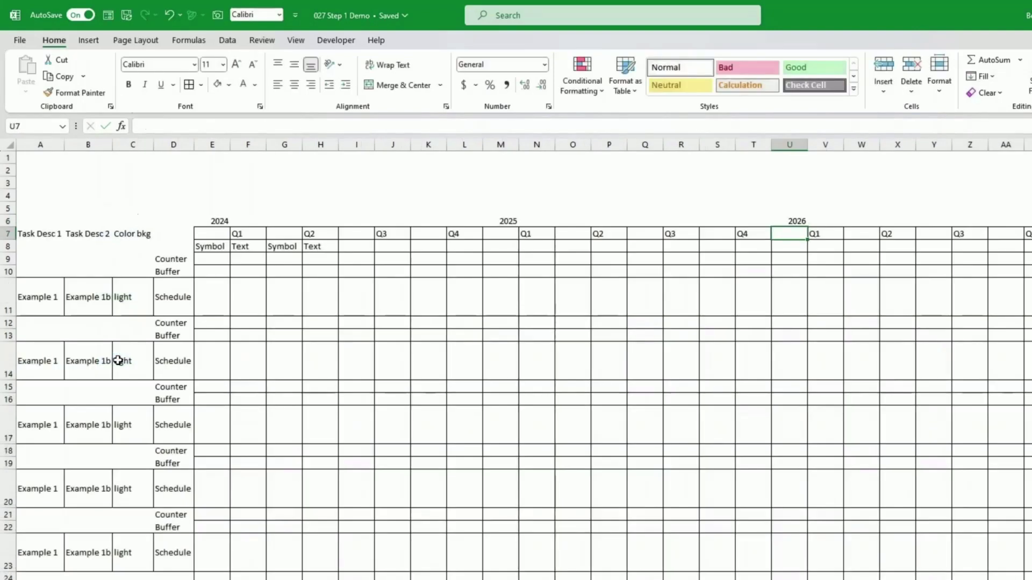
Add list data validation to the first task's color cell C11, using Validation!$C$11:$C$12 as the source.
click(129, 298)
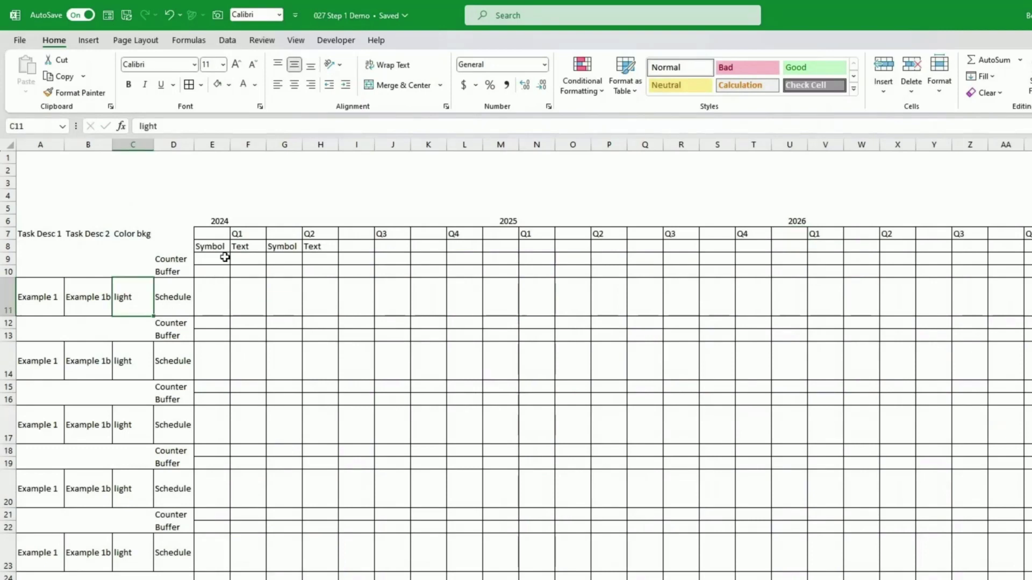
click(228, 40)
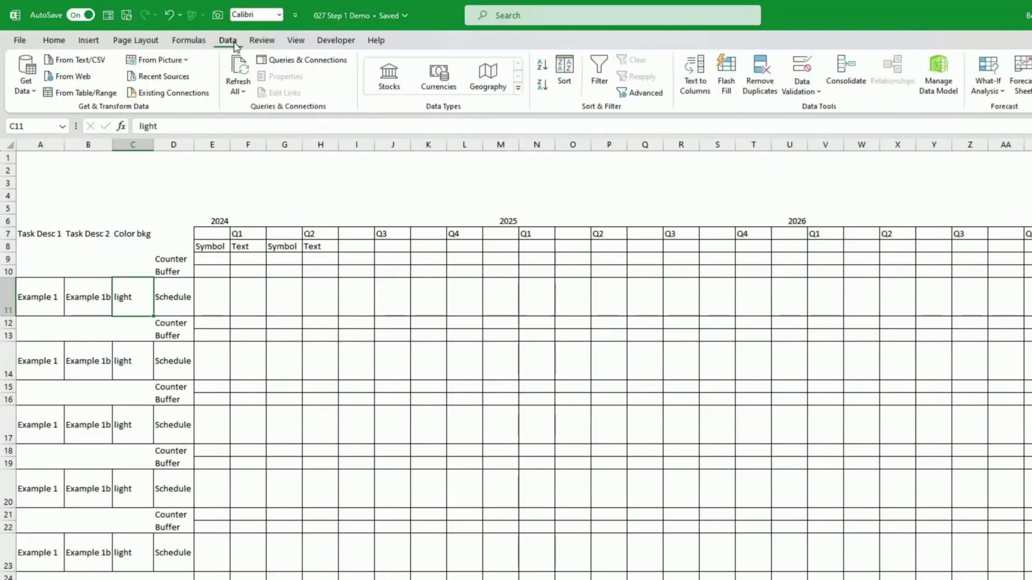
click(816, 94)
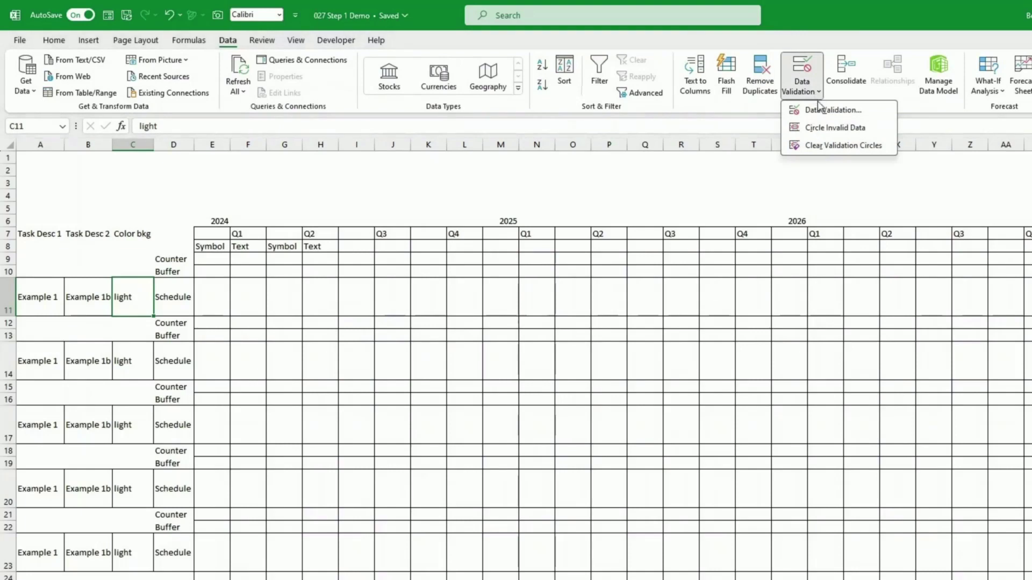
click(821, 111)
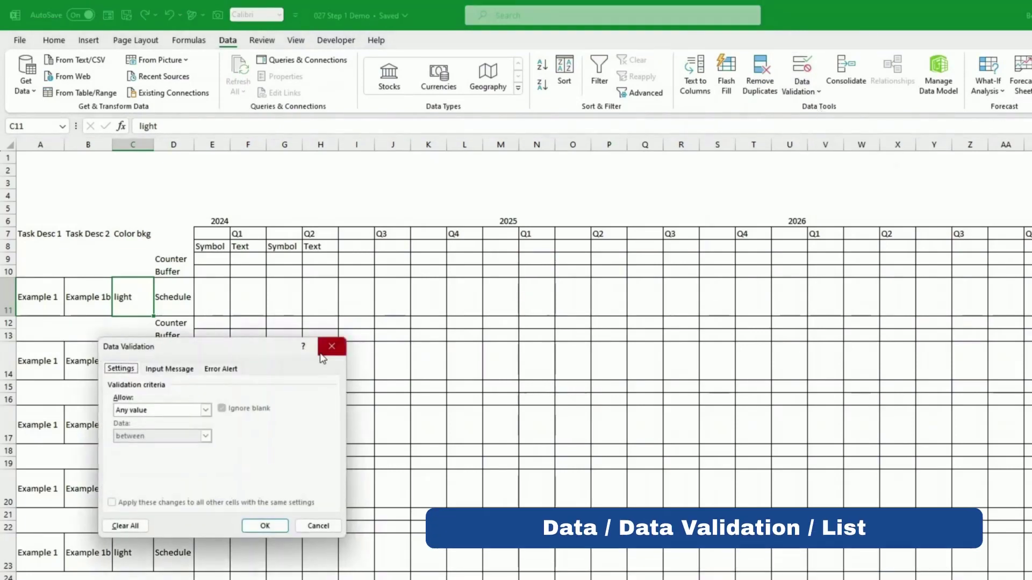
click(205, 410)
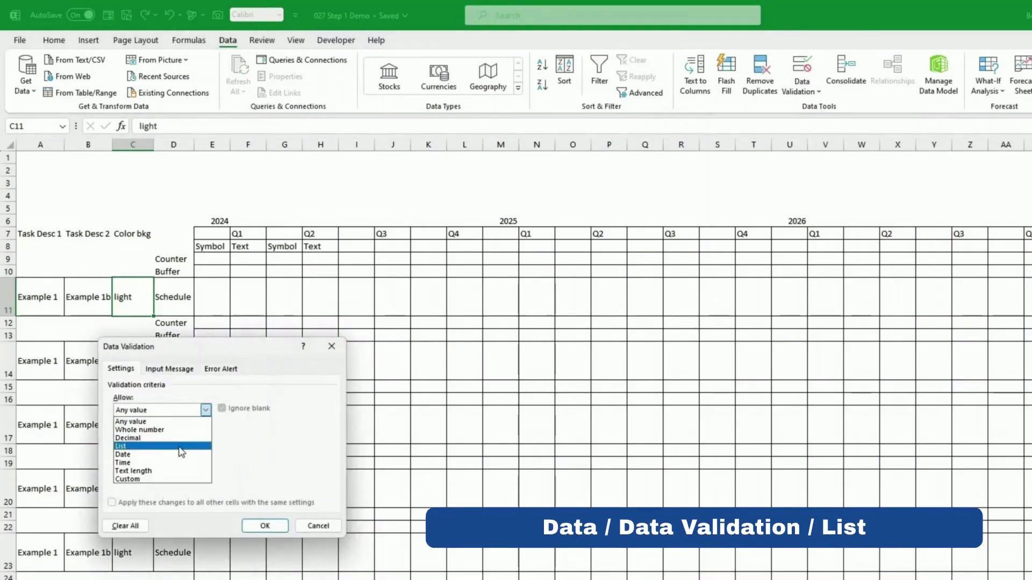
click(180, 448)
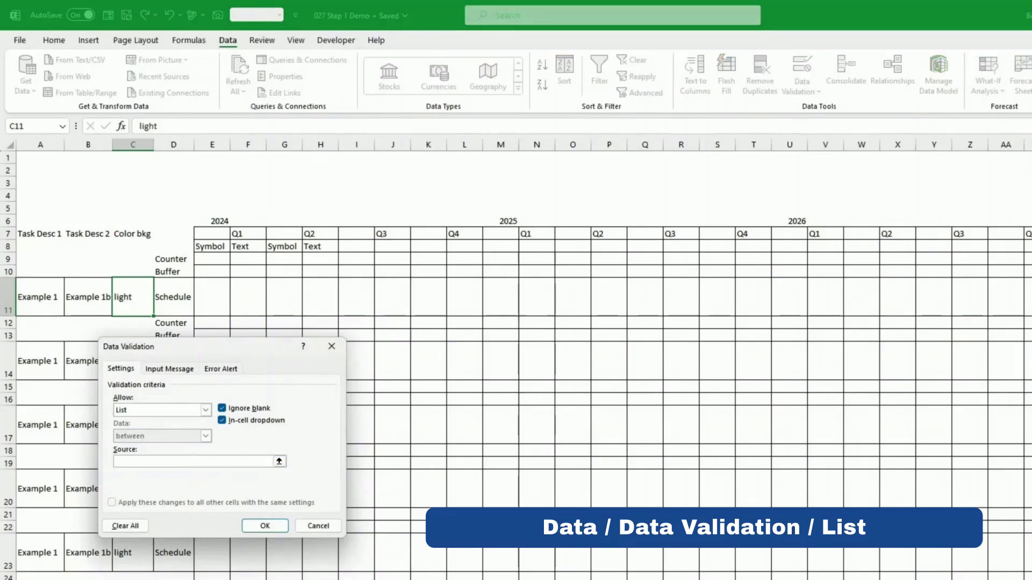
key(ctrl+Page_Down)
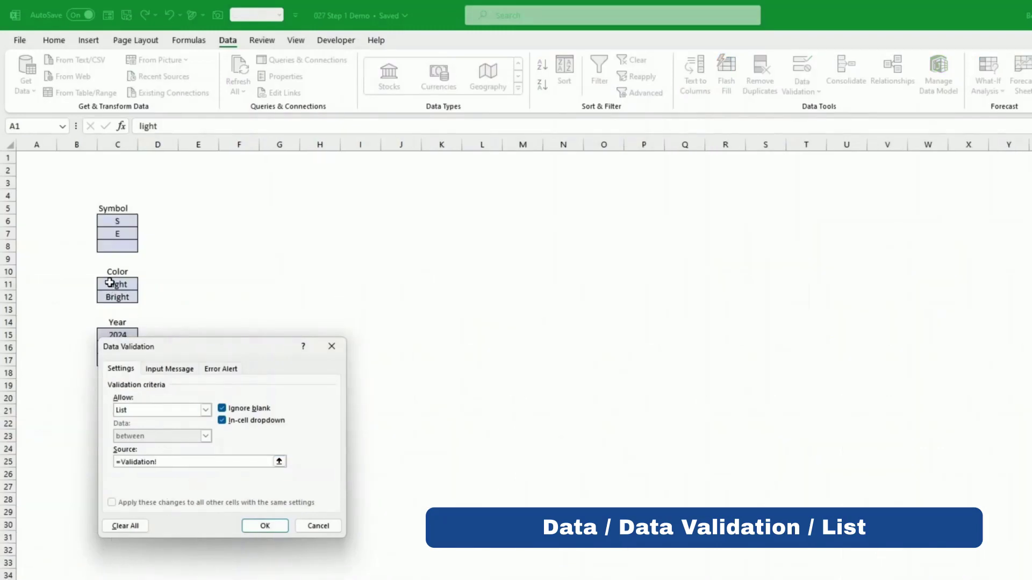
drag(110, 283, 114, 293)
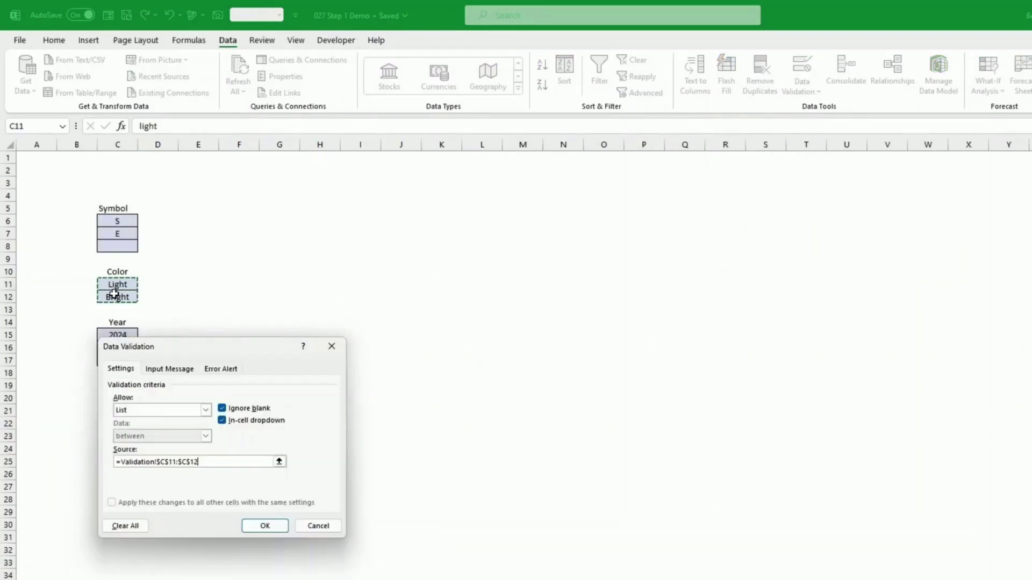
click(271, 526)
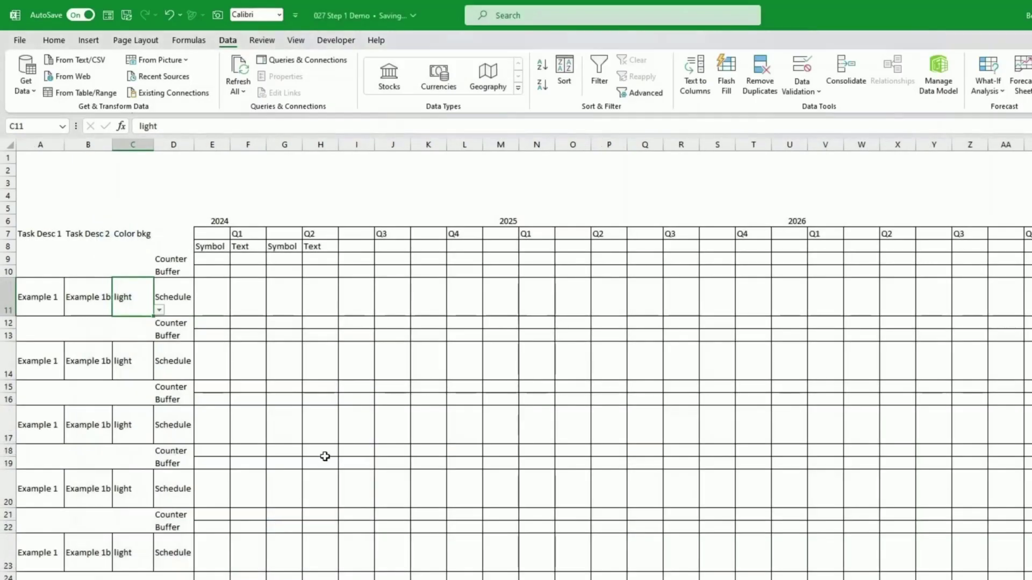
Add list data validation to the first task's Q1 symbol cell E11, using Validation!$C$6:$C$8 as the source, and check its dropdown.
click(215, 294)
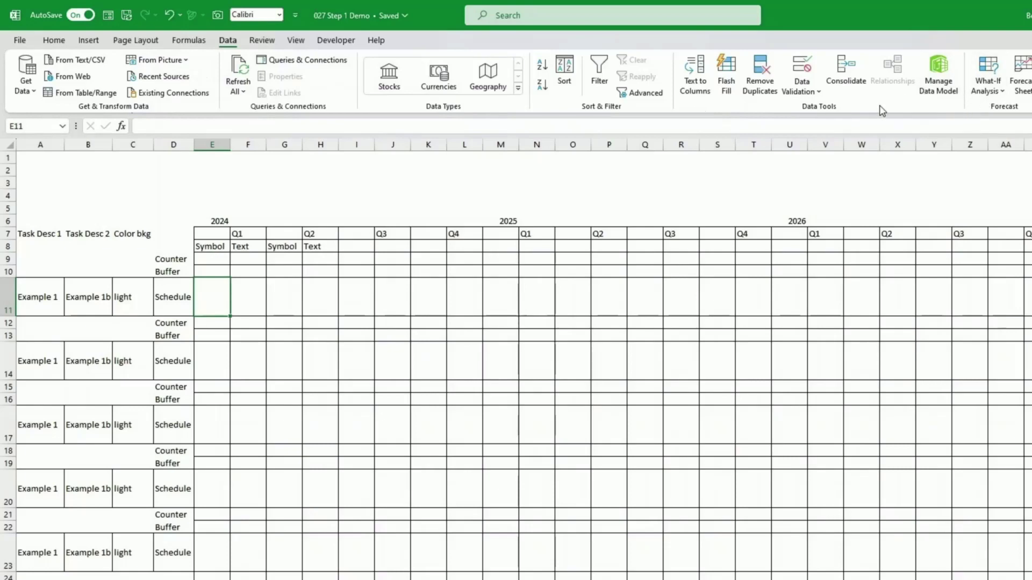
click(803, 90)
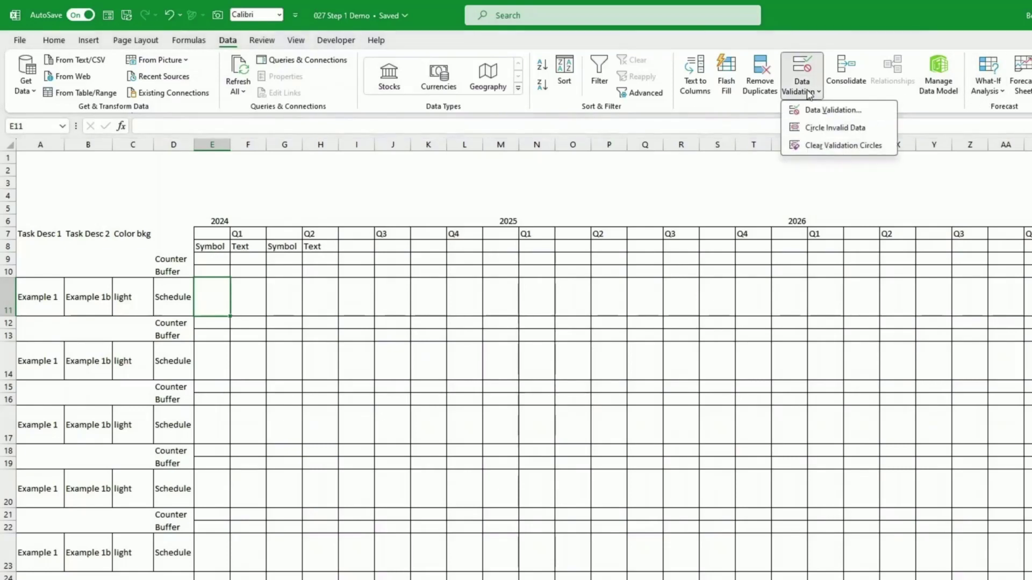
click(821, 110)
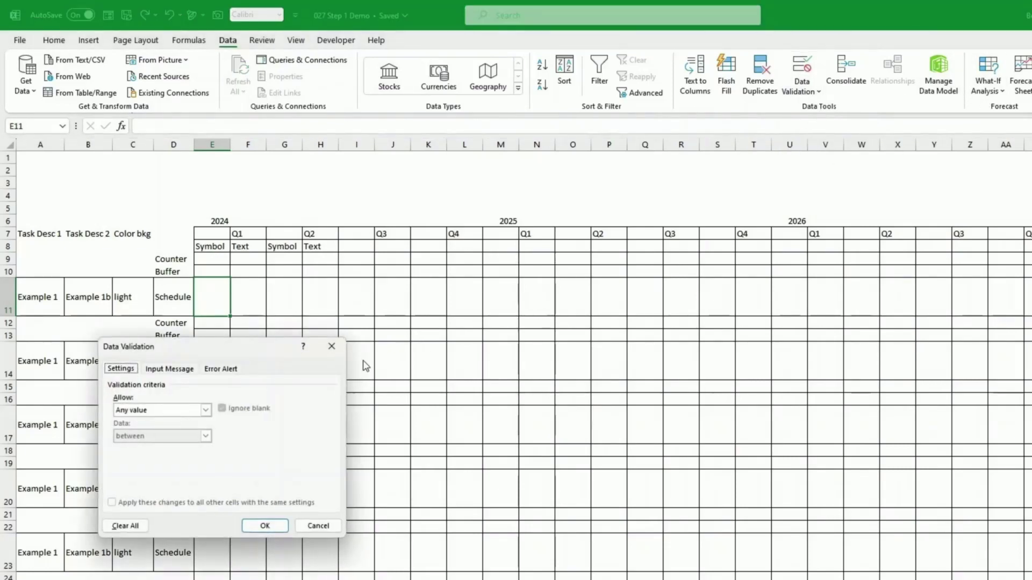
click(191, 412)
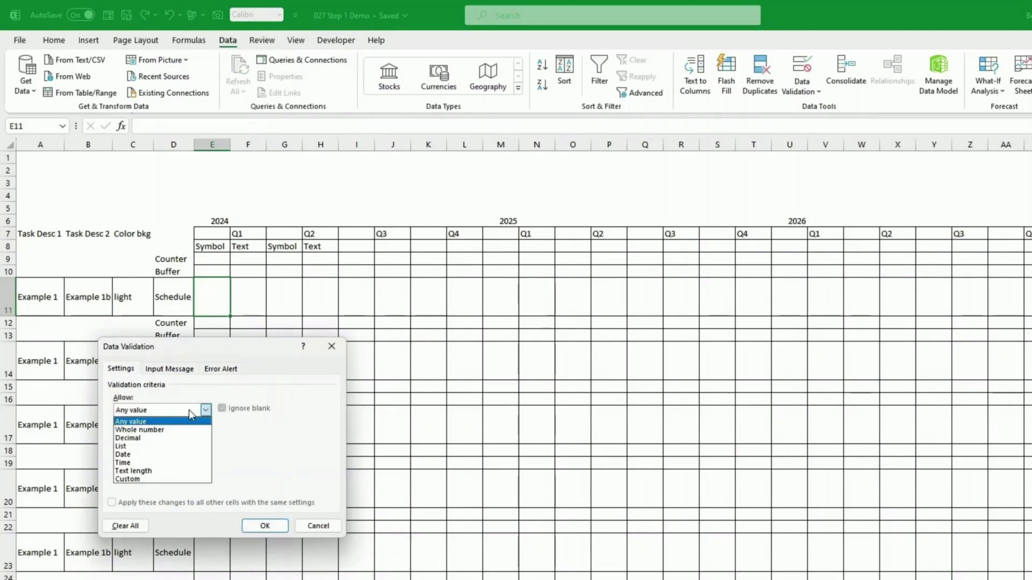
click(177, 446)
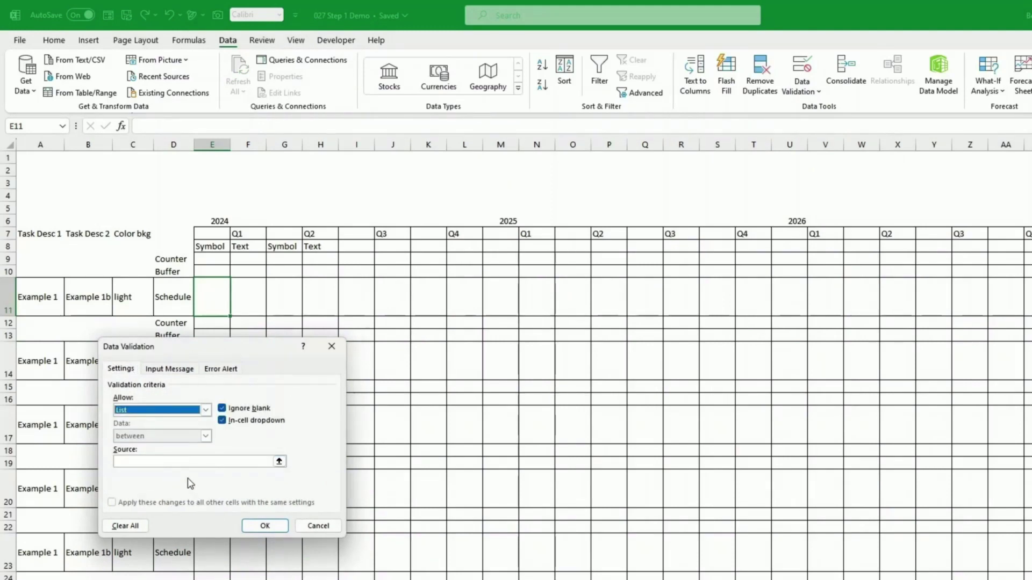
click(185, 462)
click(166, 579)
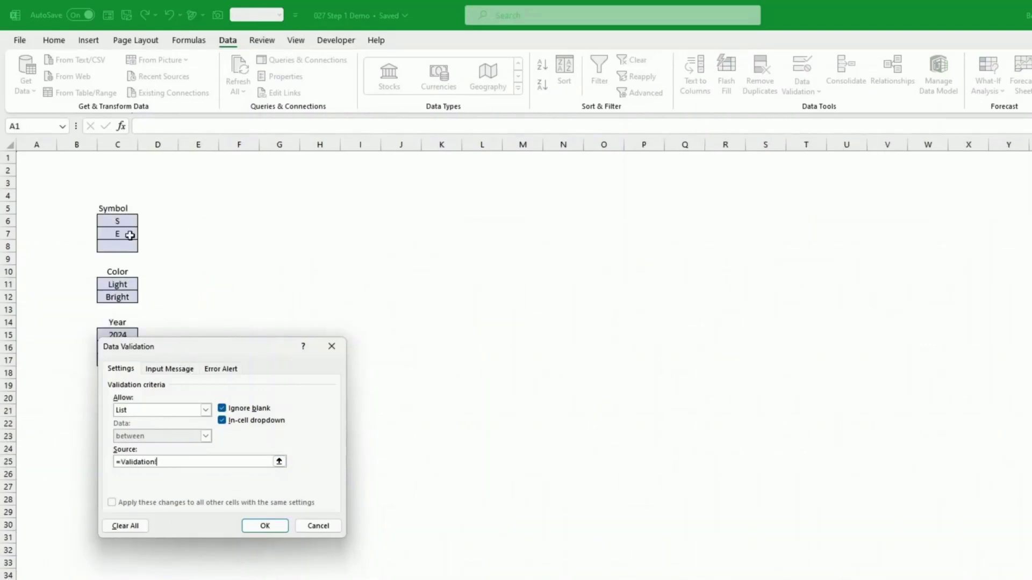
drag(120, 220, 122, 246)
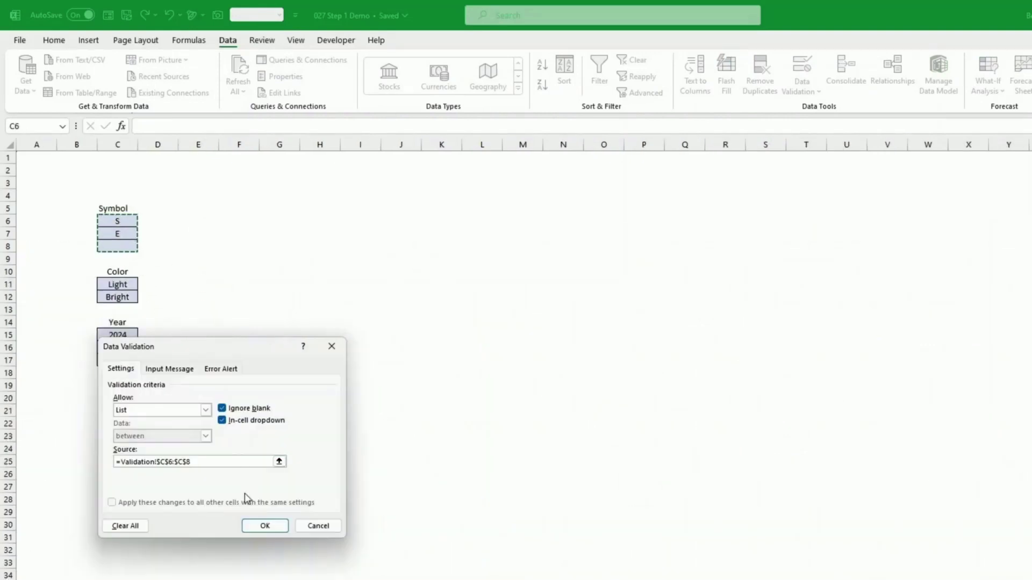
click(262, 526)
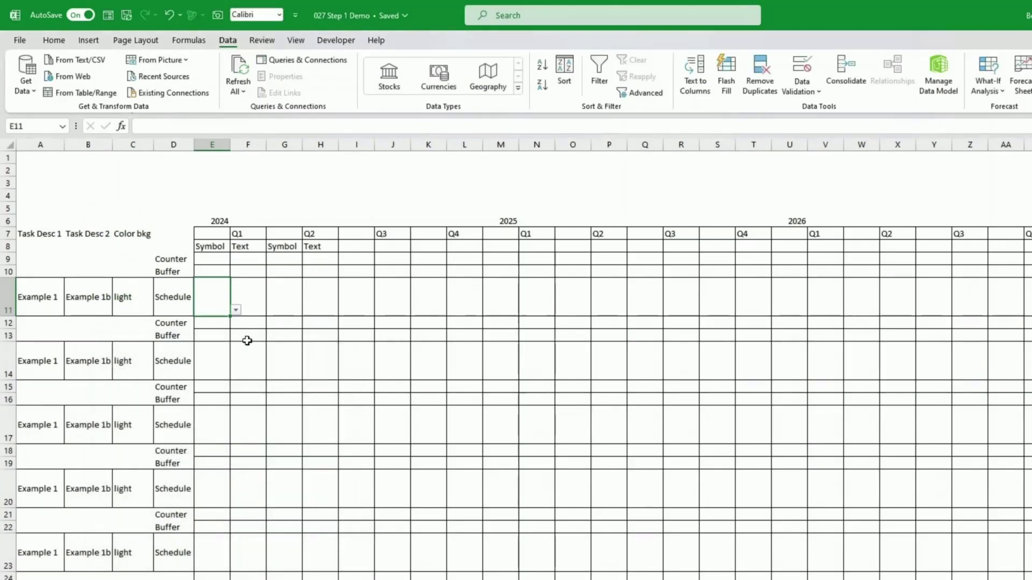
click(236, 311)
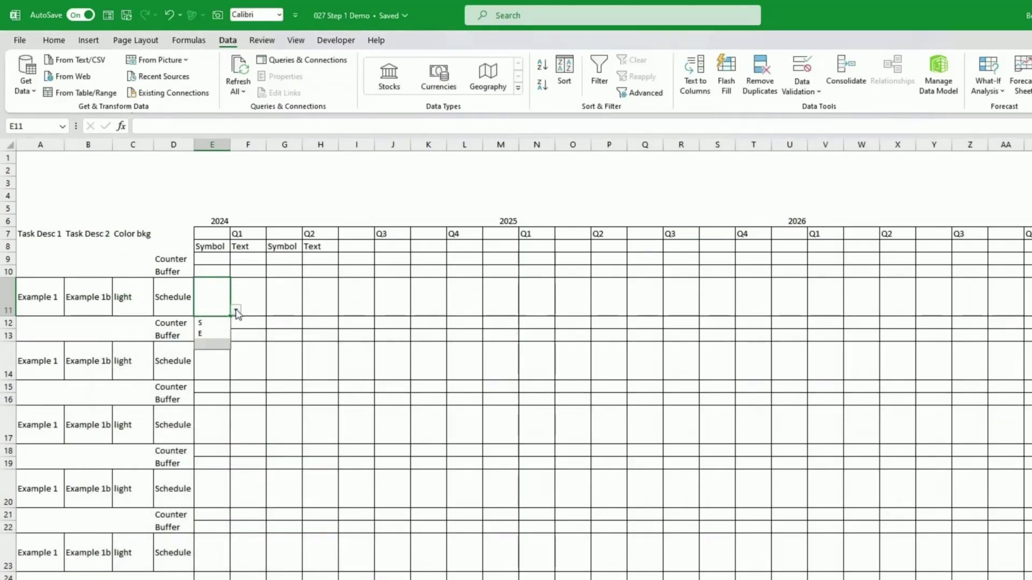
click(237, 311)
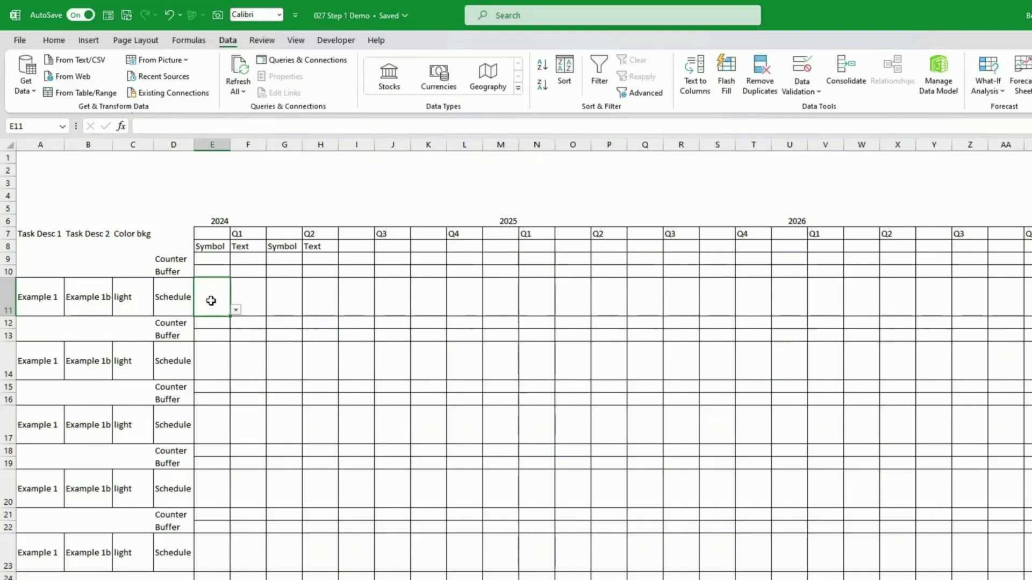
Copy symbol cell E11 with its dropdown validation to the other symbol cells G11, I11, K11 and M11.
click(283, 303)
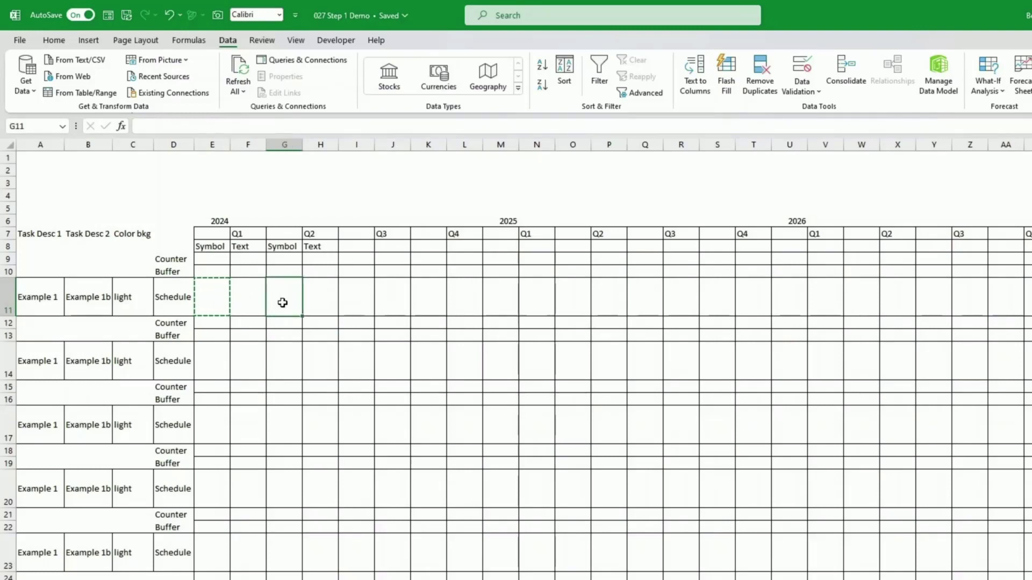
key(ctrl+v)
click(348, 305)
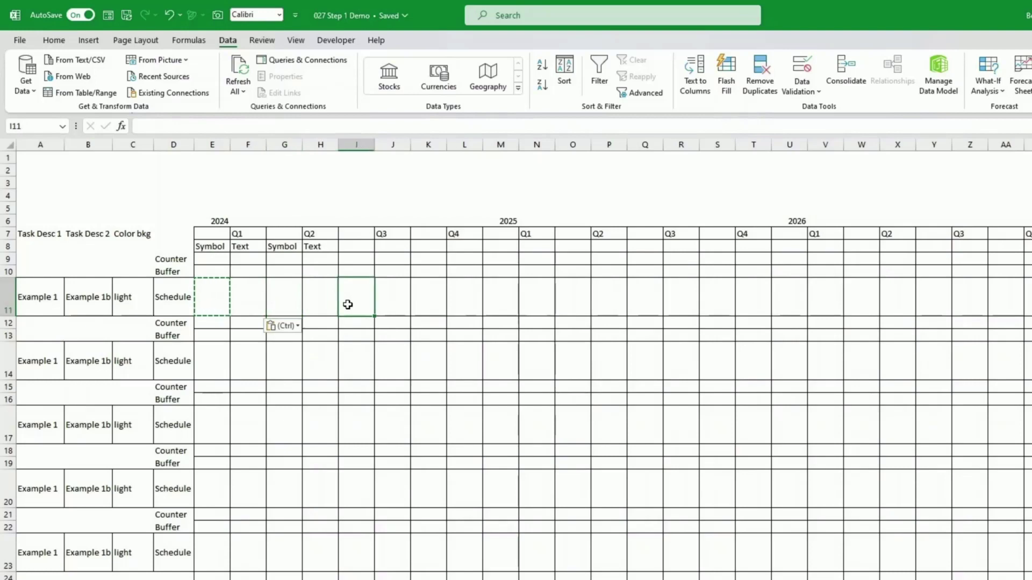
key(ctrl+v)
click(423, 304)
key(ctrl+v)
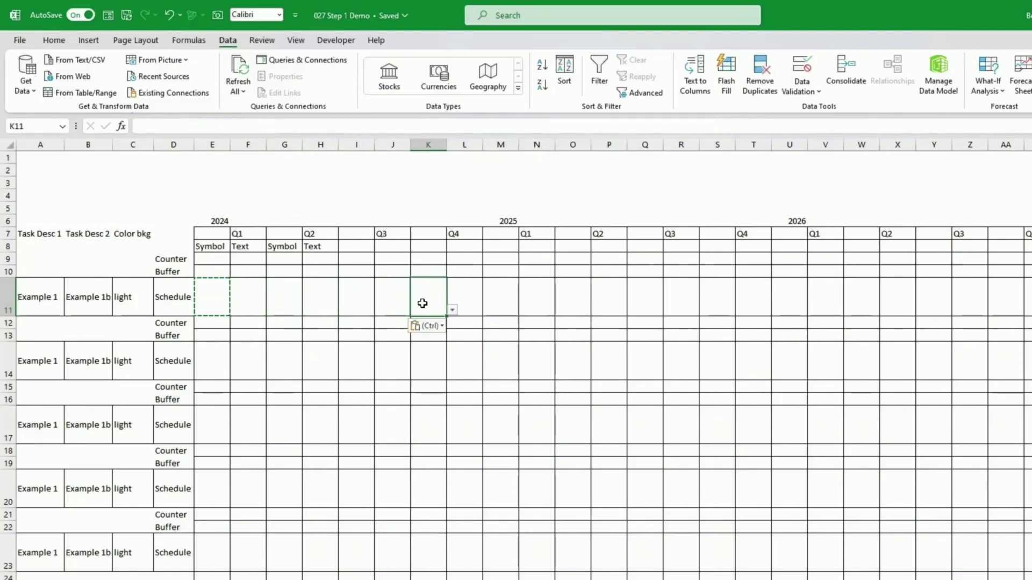
click(492, 303)
key(ctrl+v)
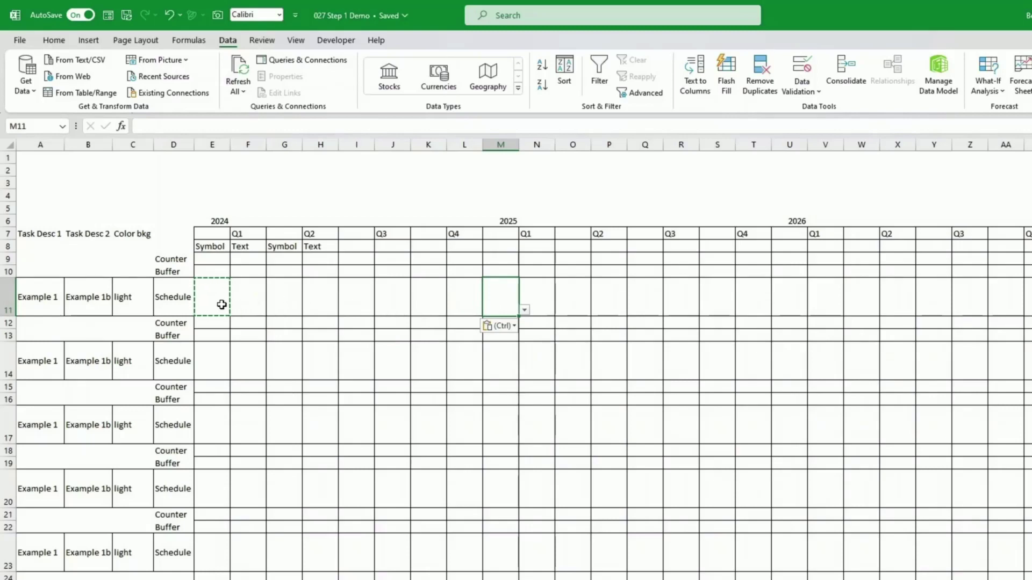
Copy the validated range E11:M11 and paste it along the first task's schedule row starting at O11 and at W11.
drag(221, 305, 484, 302)
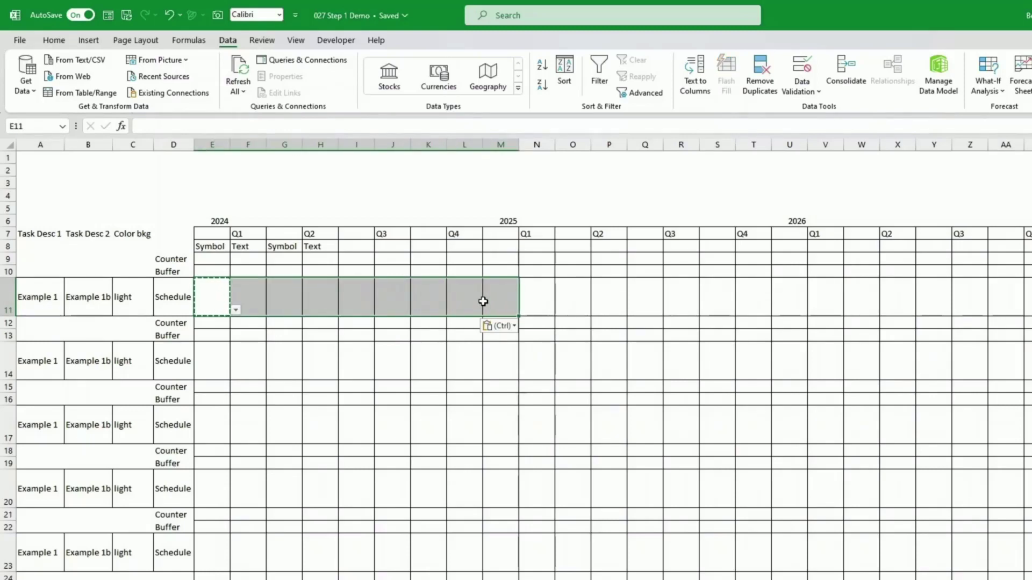
key(ctrl+c)
click(578, 300)
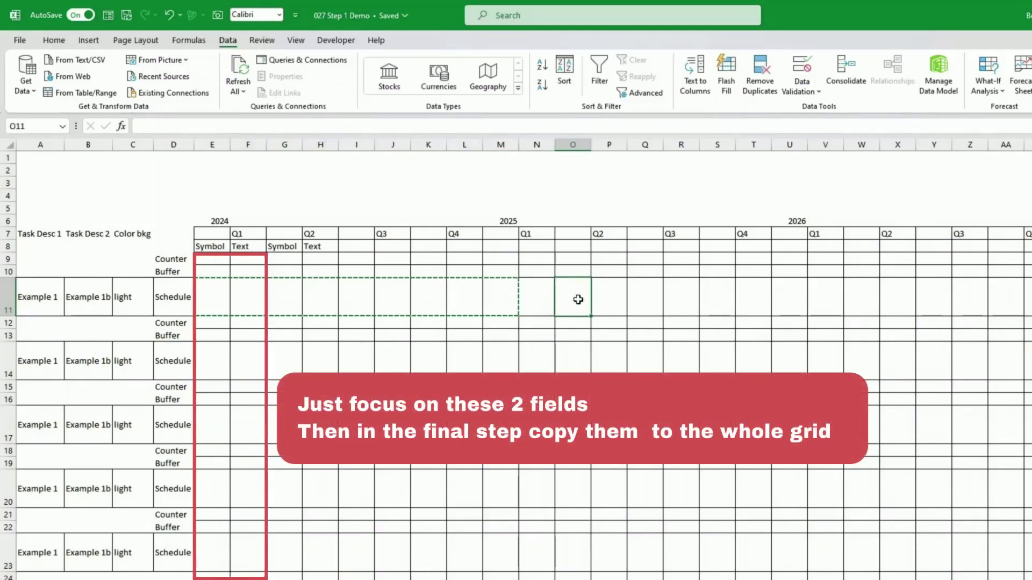
key(ctrl+v)
click(860, 303)
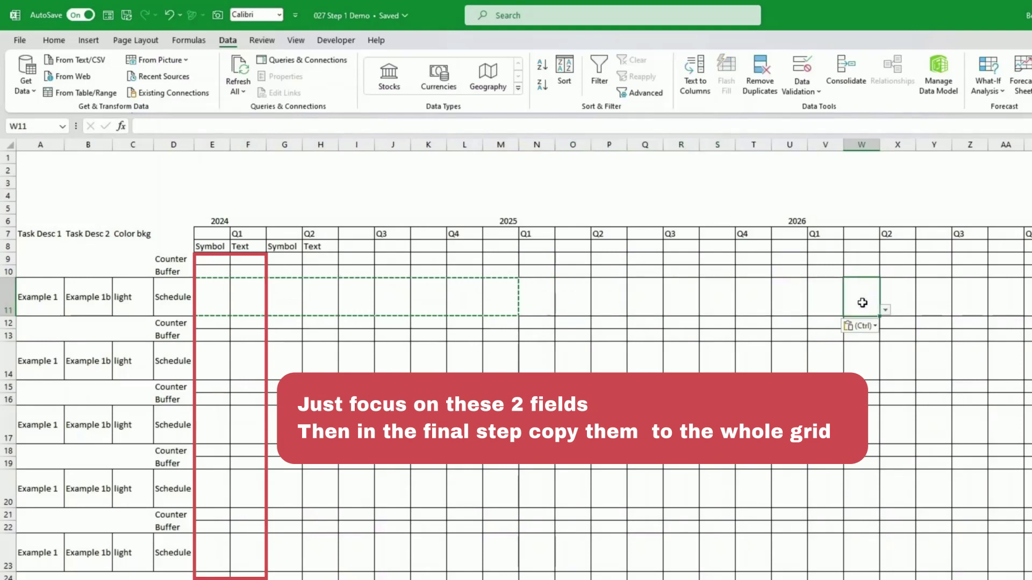
key(ctrl+shift+Right)
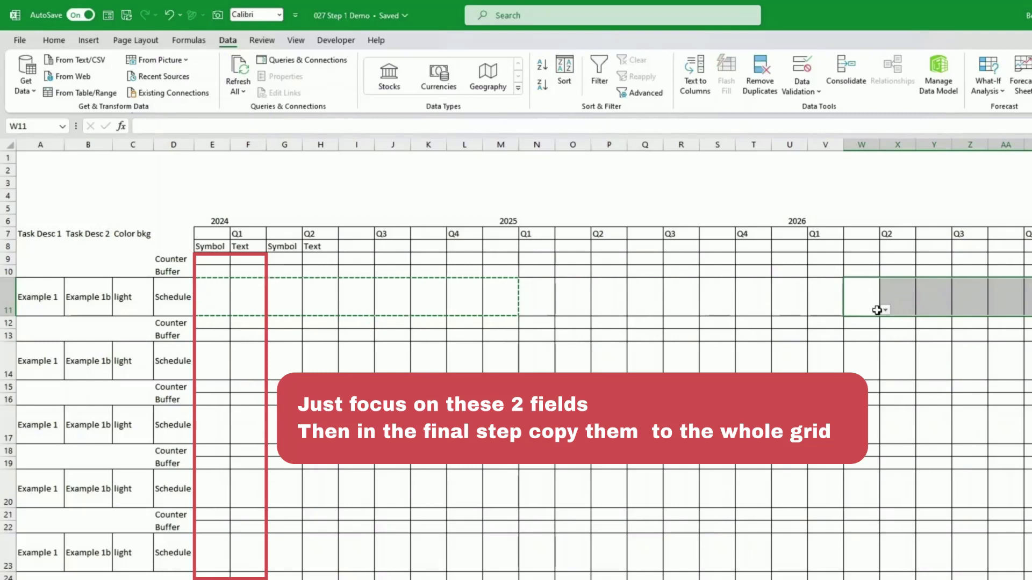
click(786, 301)
Check the symbol choices offered by the dropdowns in cells E11 and K11.
click(222, 306)
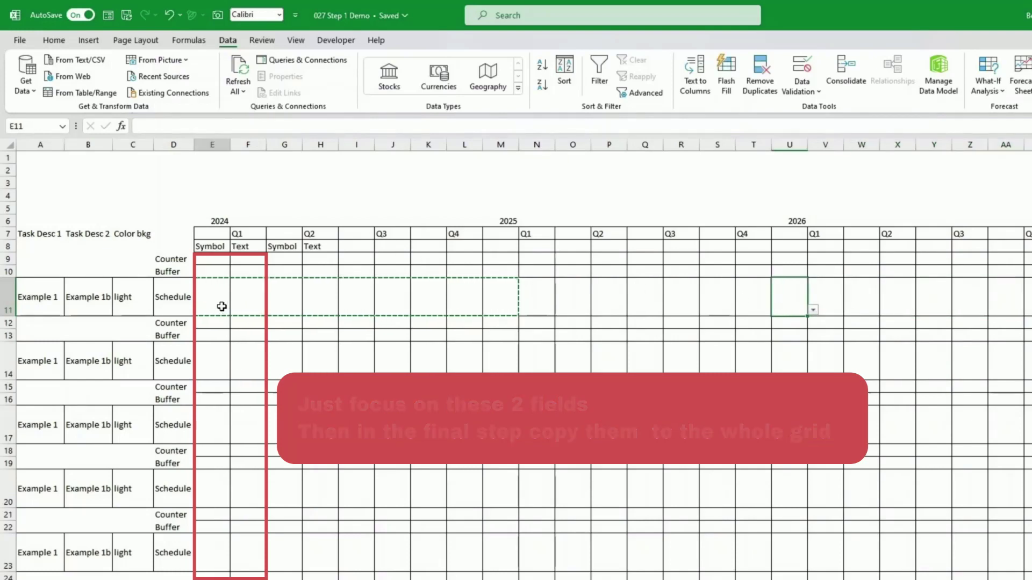
click(236, 311)
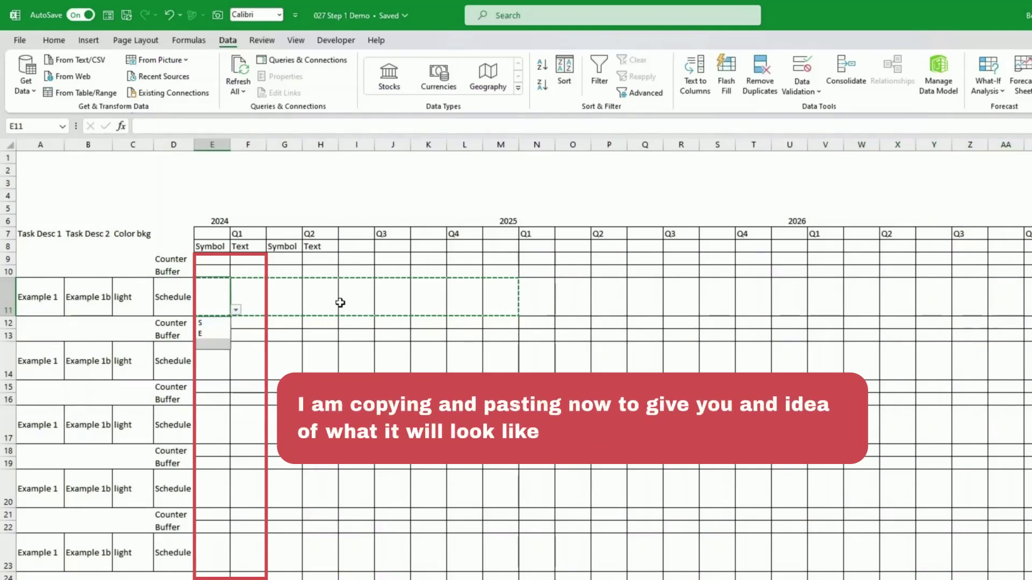
click(433, 302)
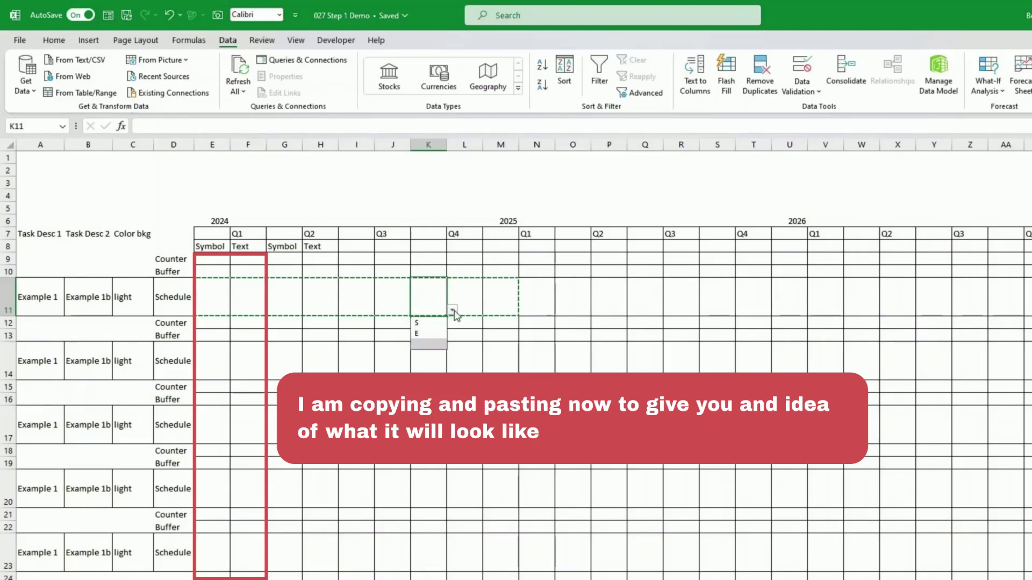
click(373, 371)
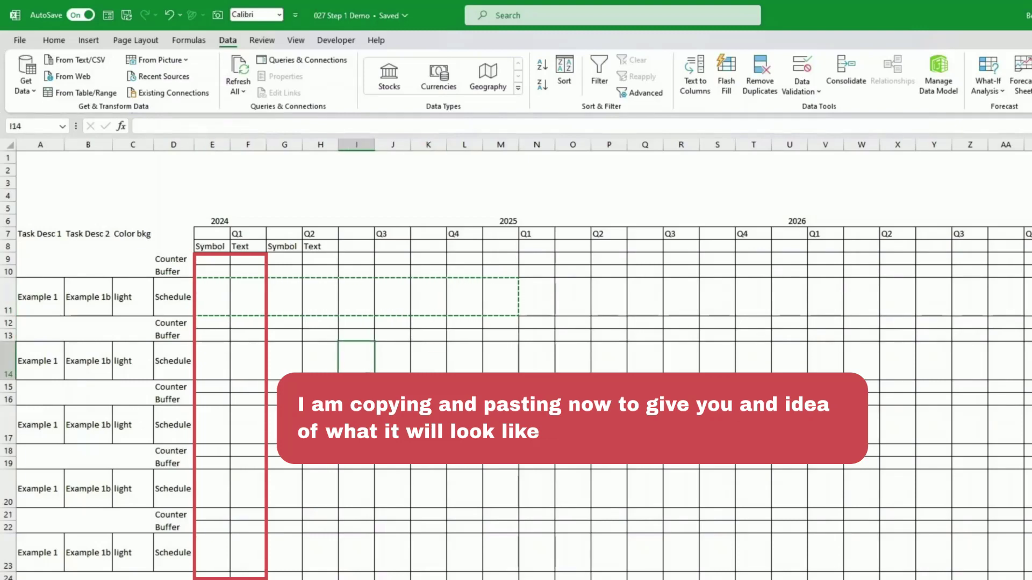
Narrow column E slightly and begin an IF formula in F11 that tests E11=Start and returns A11 when true.
click(214, 284)
double_click(254, 297)
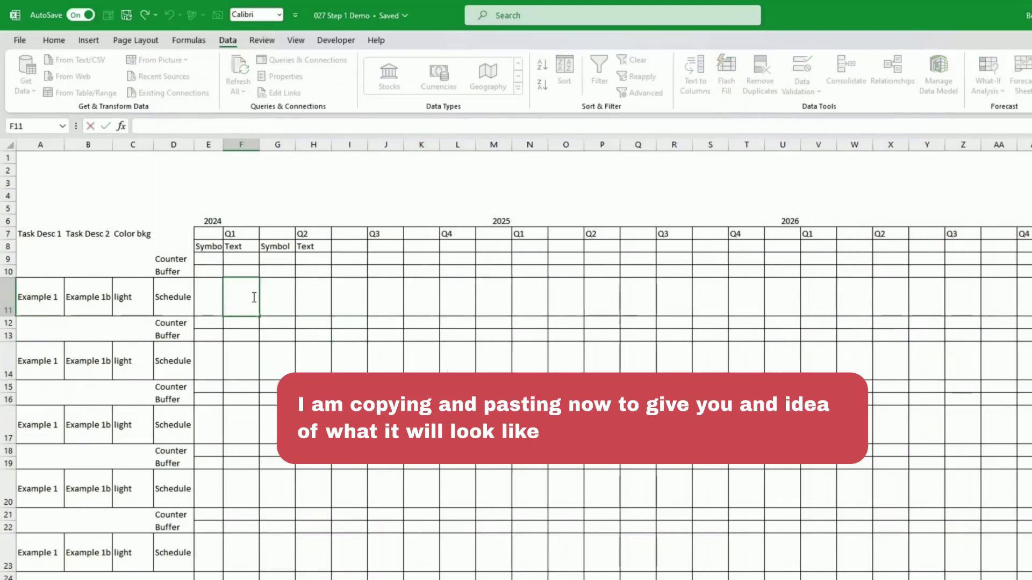
text(=if()
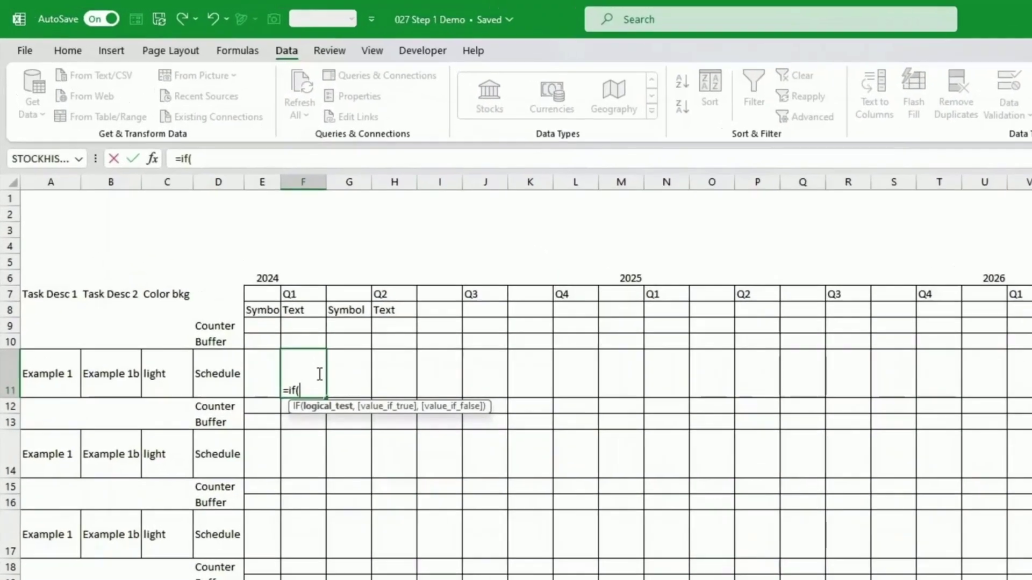
key(Left)
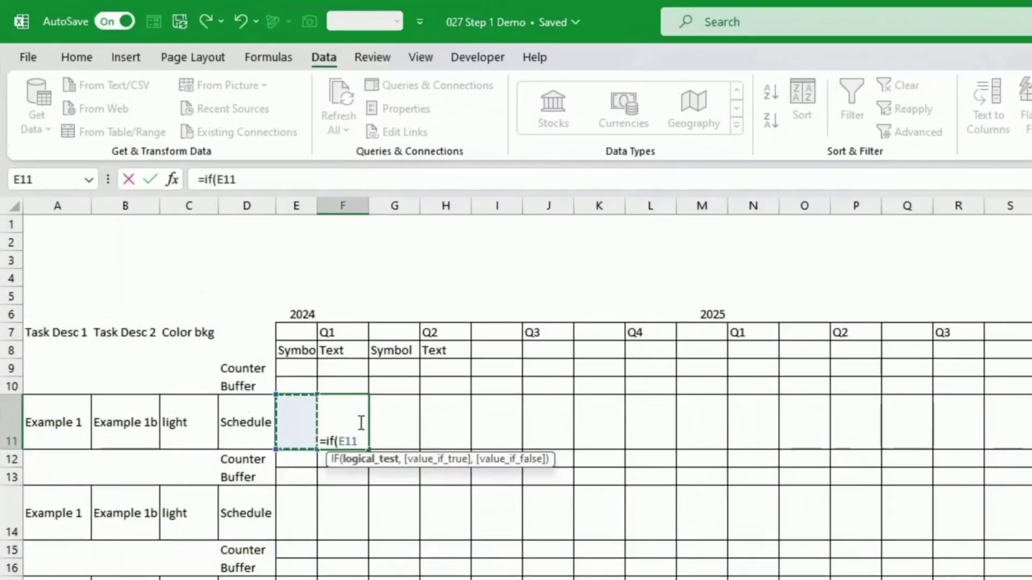
text(=S)
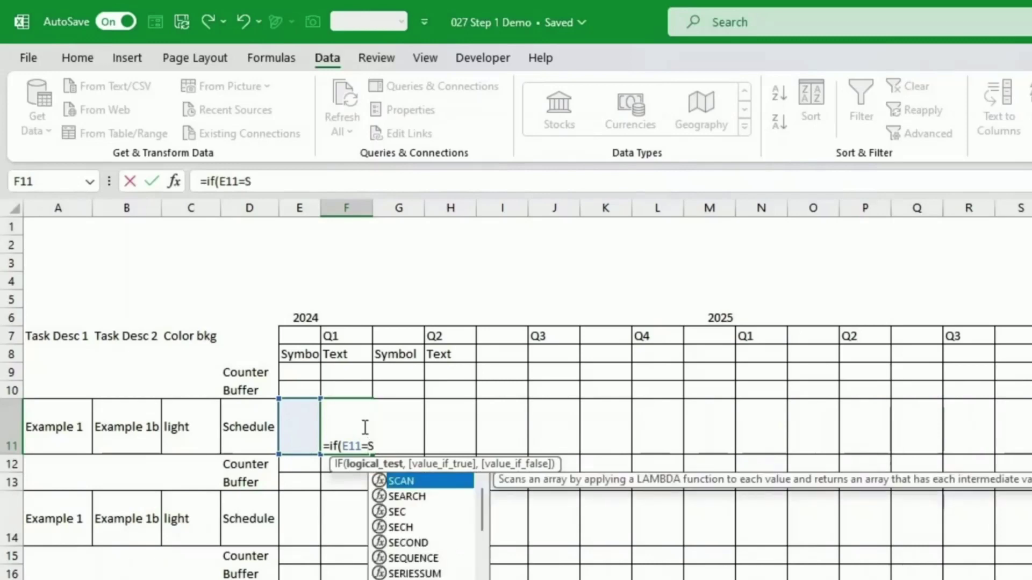
text(tart,)
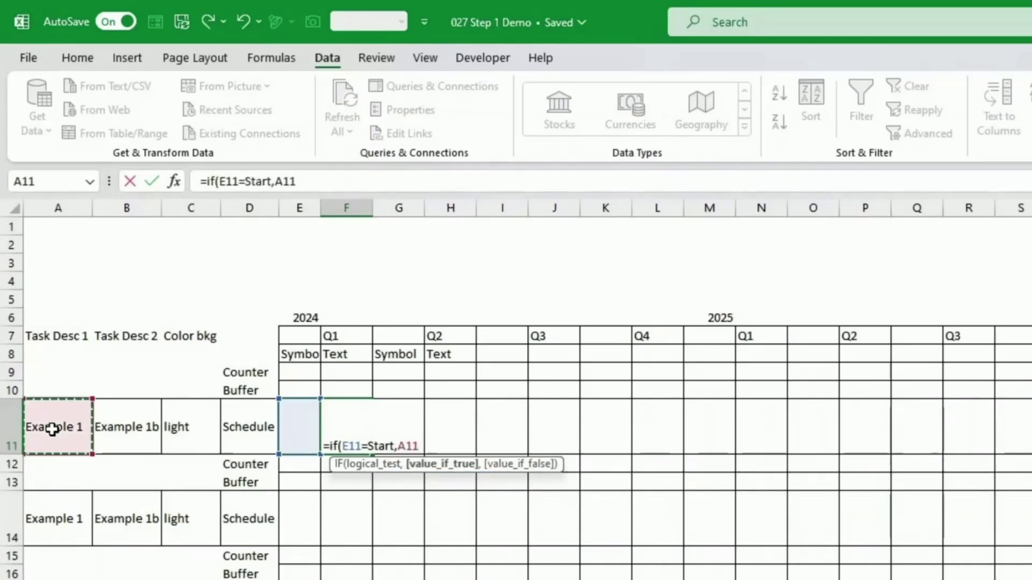
click(51, 428)
Complete the F11 formula as =IF(E11=Start,$A11&CHAR(10)&$B11), accepting the closing-parenthesis correction.
click(280, 181)
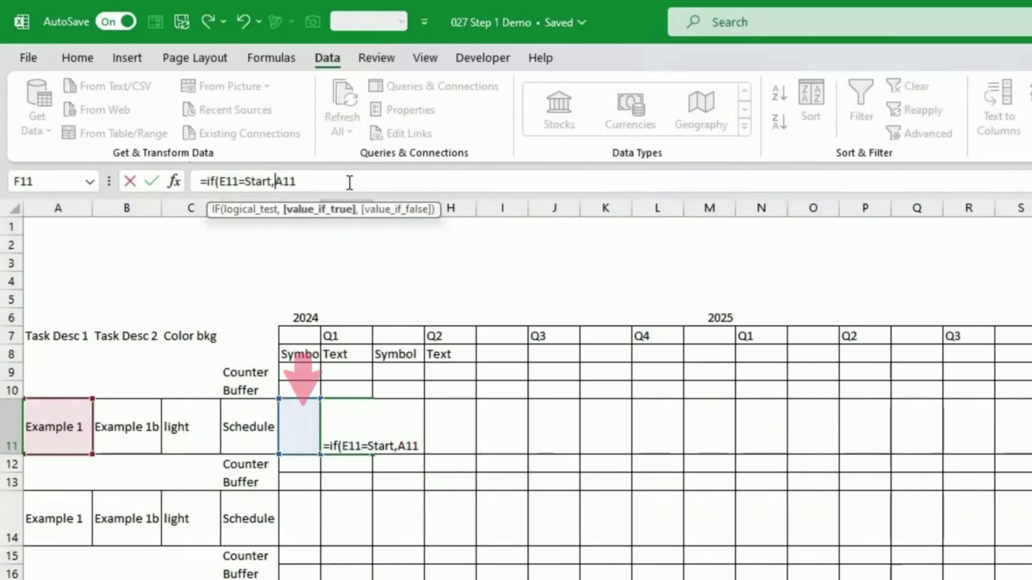
text($)
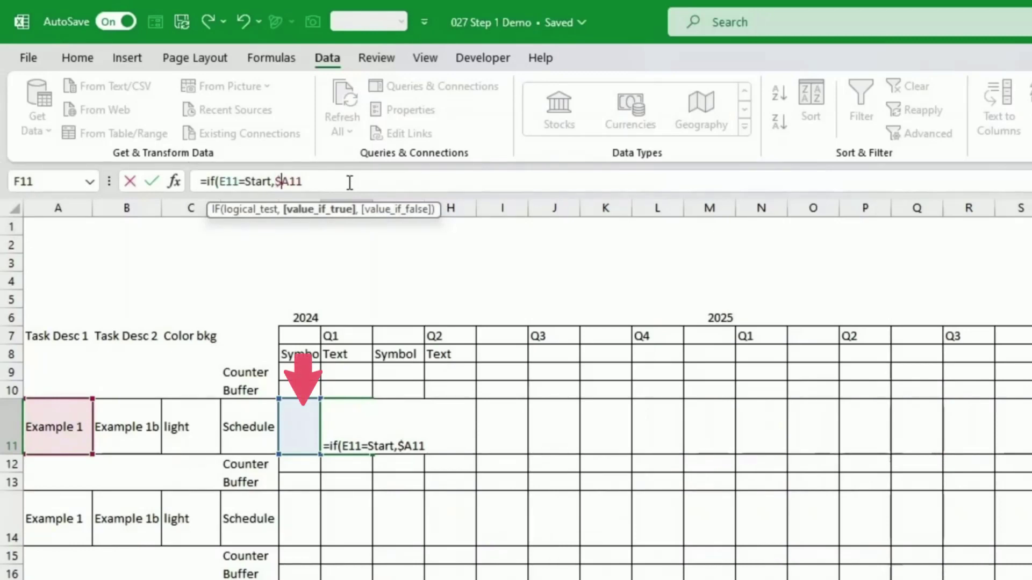
click(349, 182)
text(&CH)
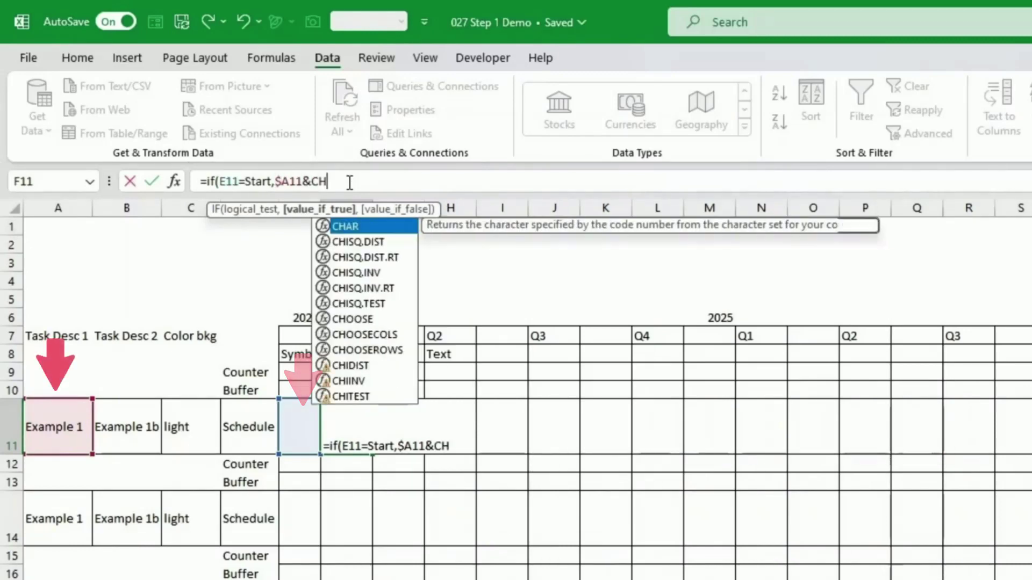
text(AR(10))
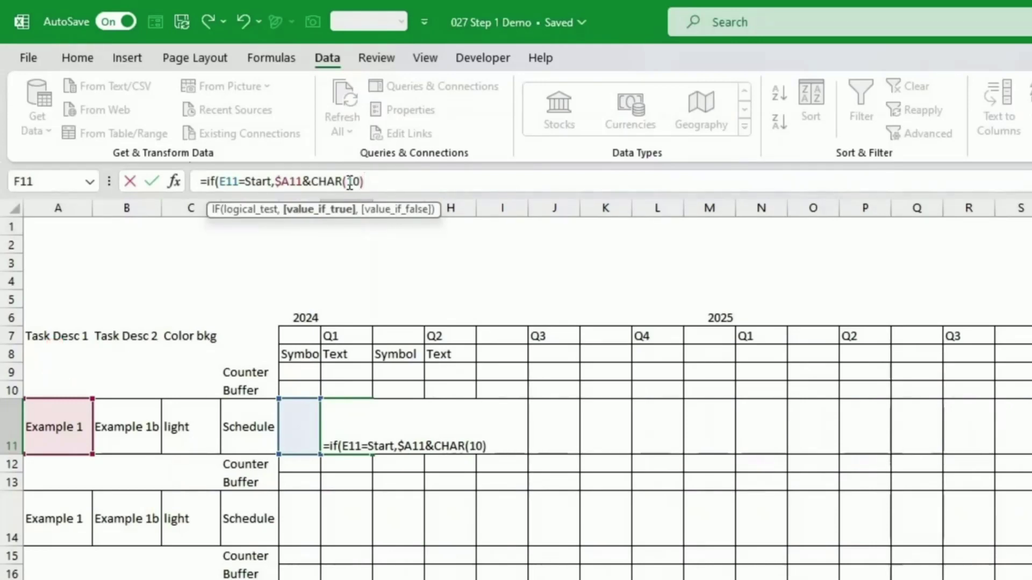
text(&$)
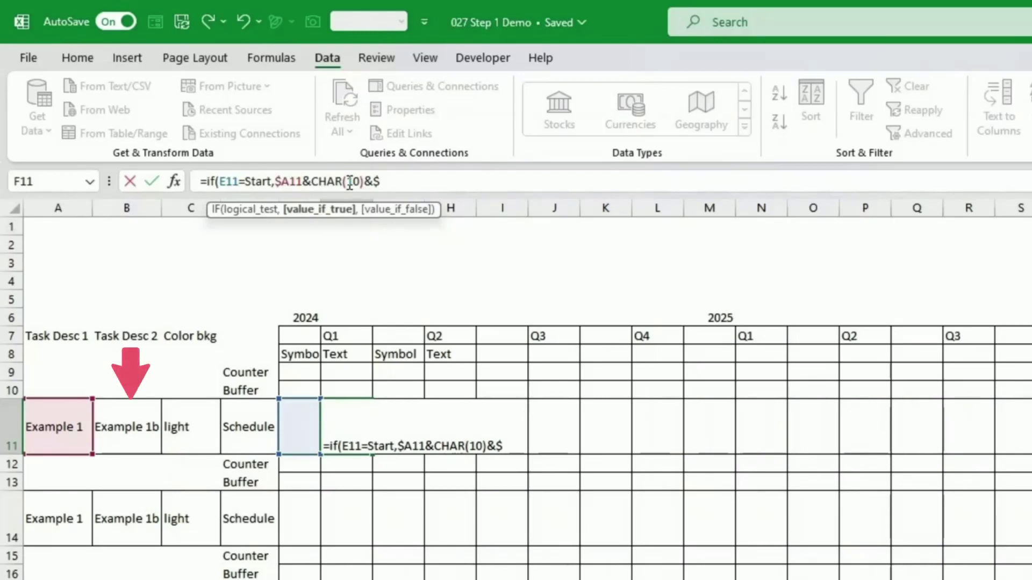
text(B11)
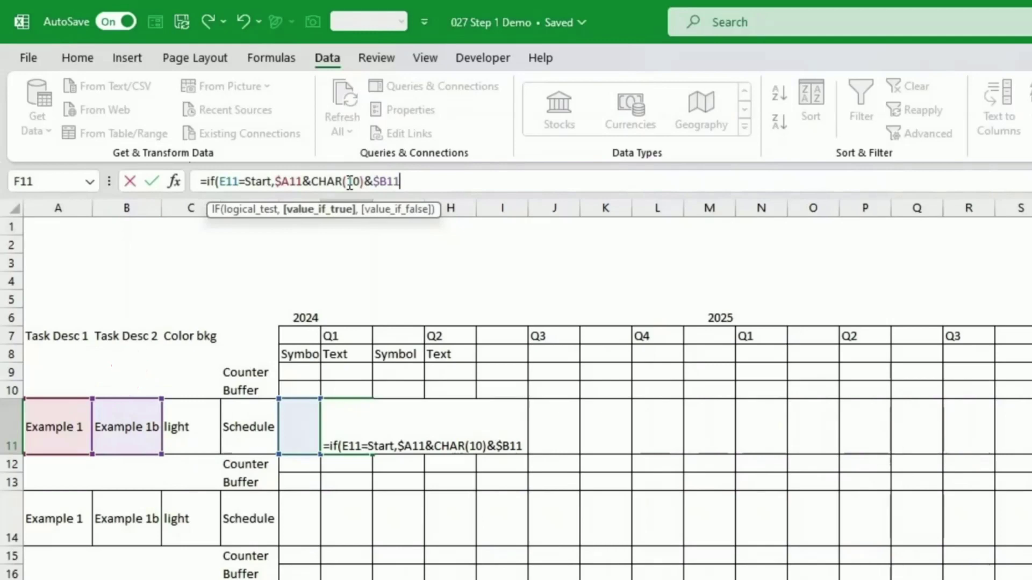
key(Return)
key(Return)
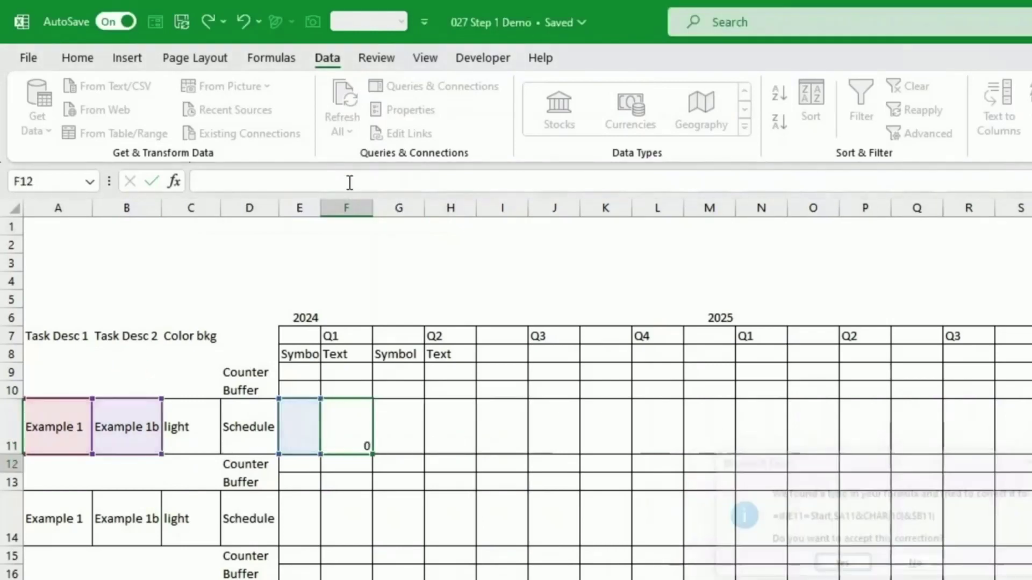
click(336, 435)
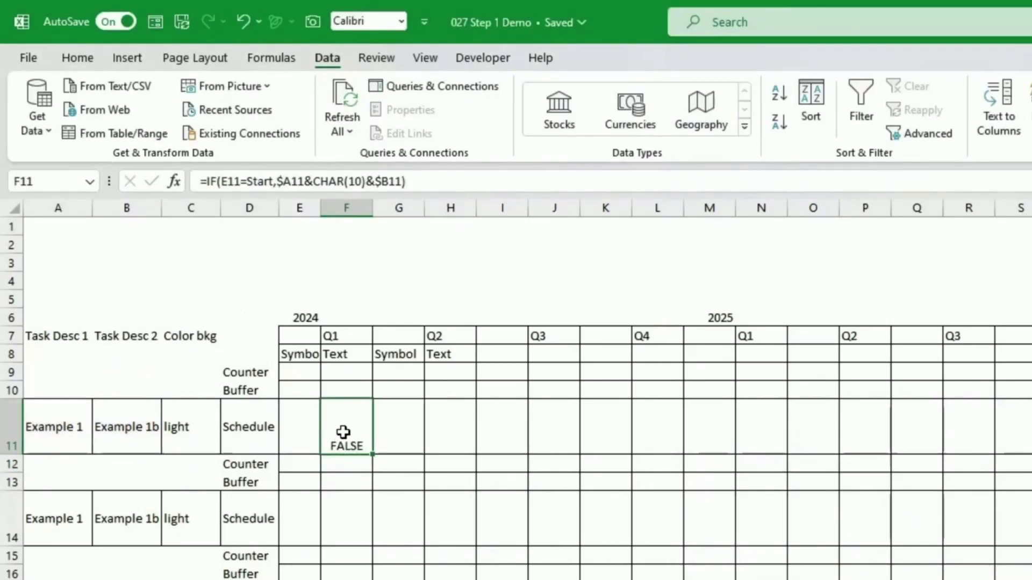
Set the E11 symbol to S and turn on text wrapping for F11.
key(Left)
click(328, 447)
click(306, 464)
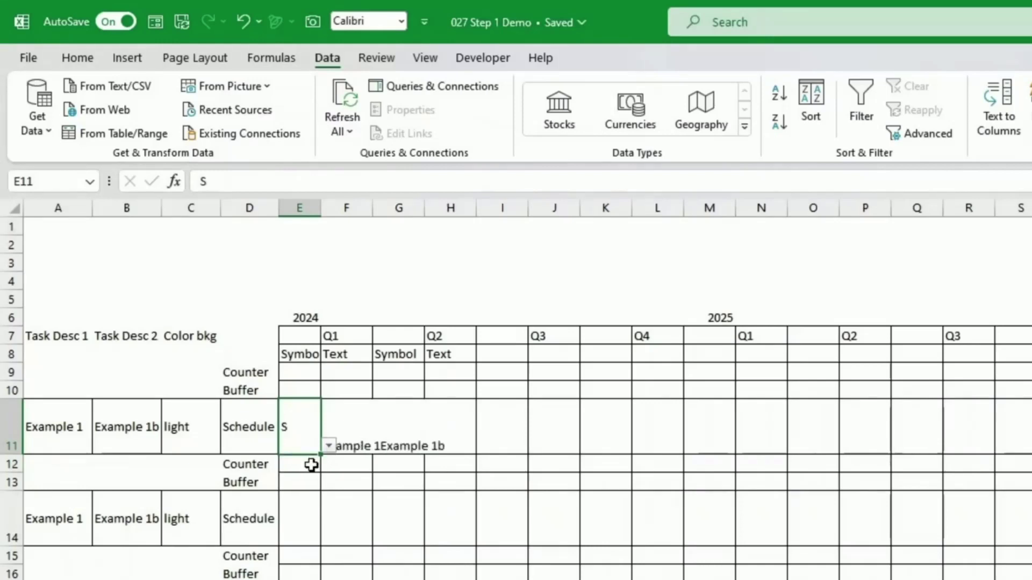
click(355, 438)
key(alt+h)
key(w)
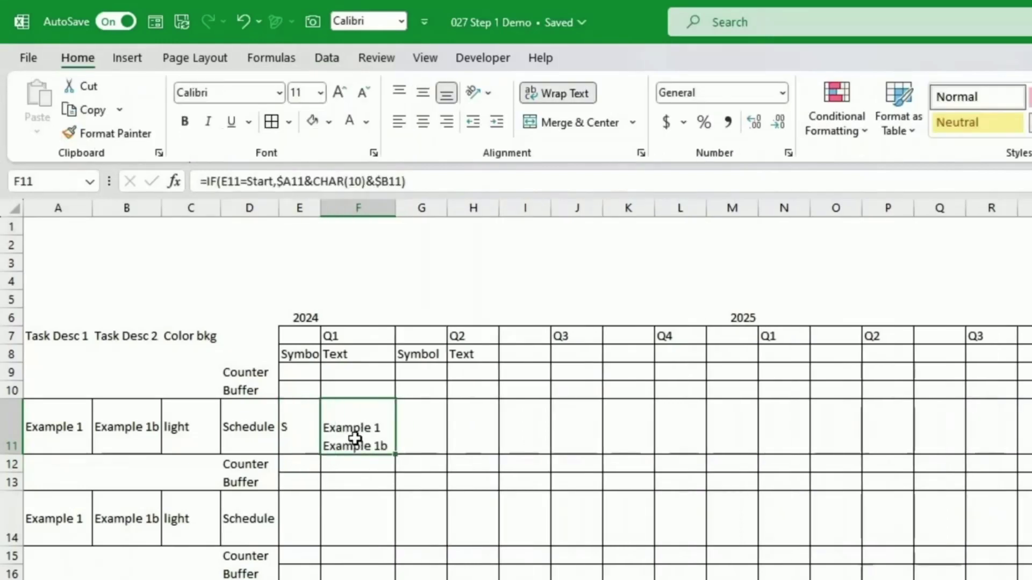
Extend the F11 formula with an empty-text false result: =IF(E11=Start,$A11&CHAR(10)&$B11,"").
click(403, 181)
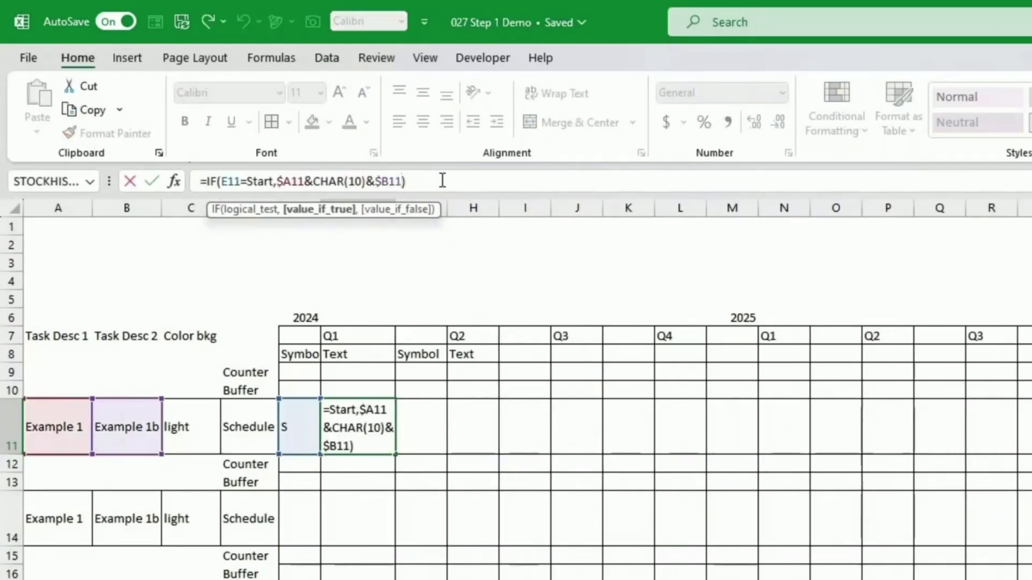
text(,"")
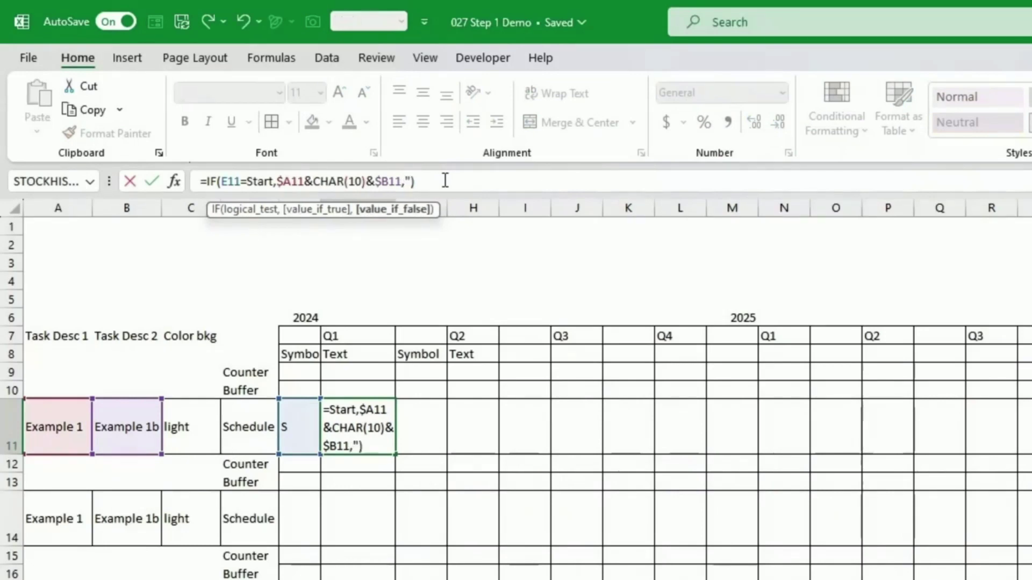
key(Return)
key(Up)
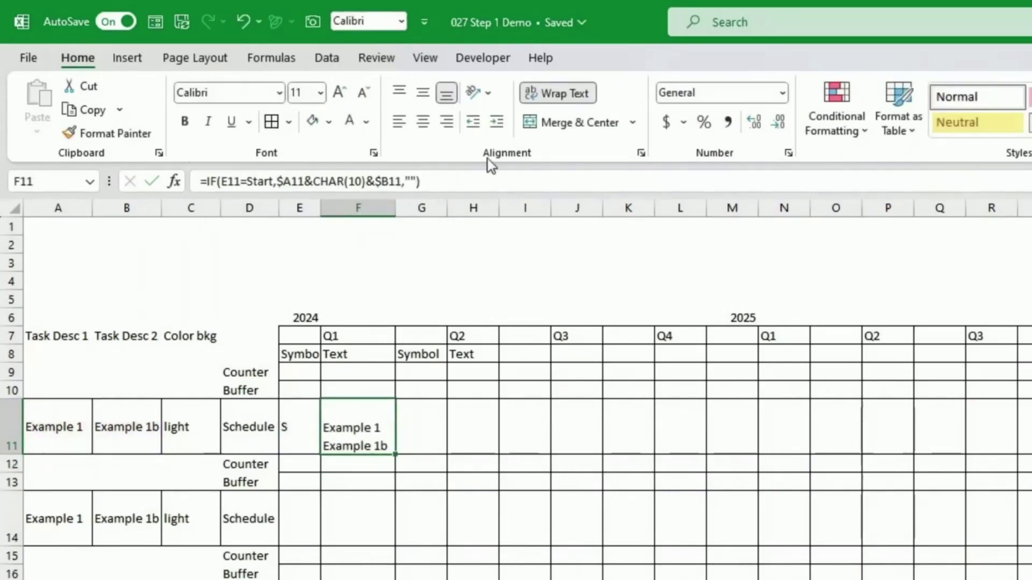
Test the F11 formula by switching the E11 symbol to E and back to S.
click(313, 412)
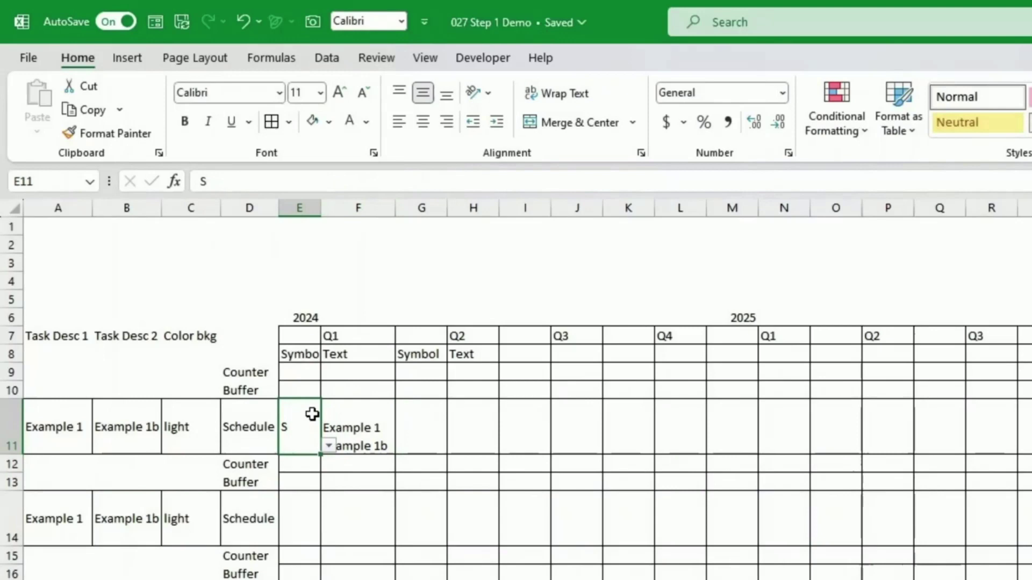
click(330, 446)
click(305, 479)
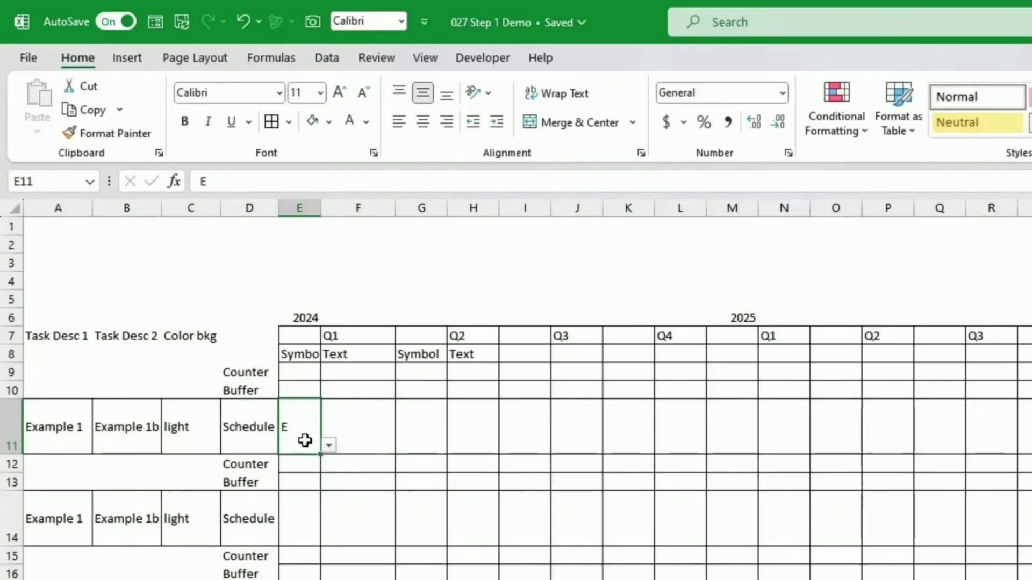
click(327, 447)
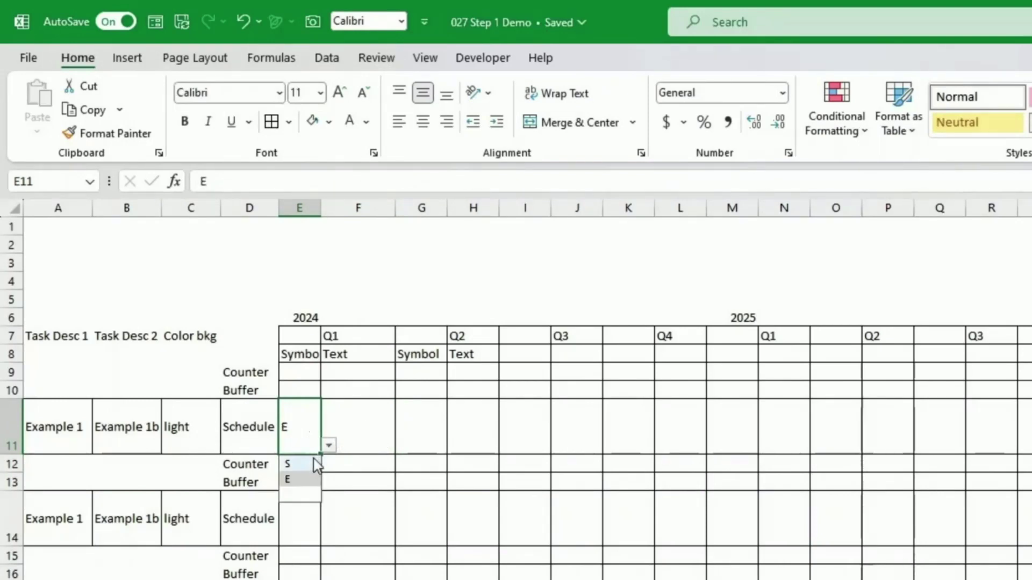
click(313, 462)
click(359, 434)
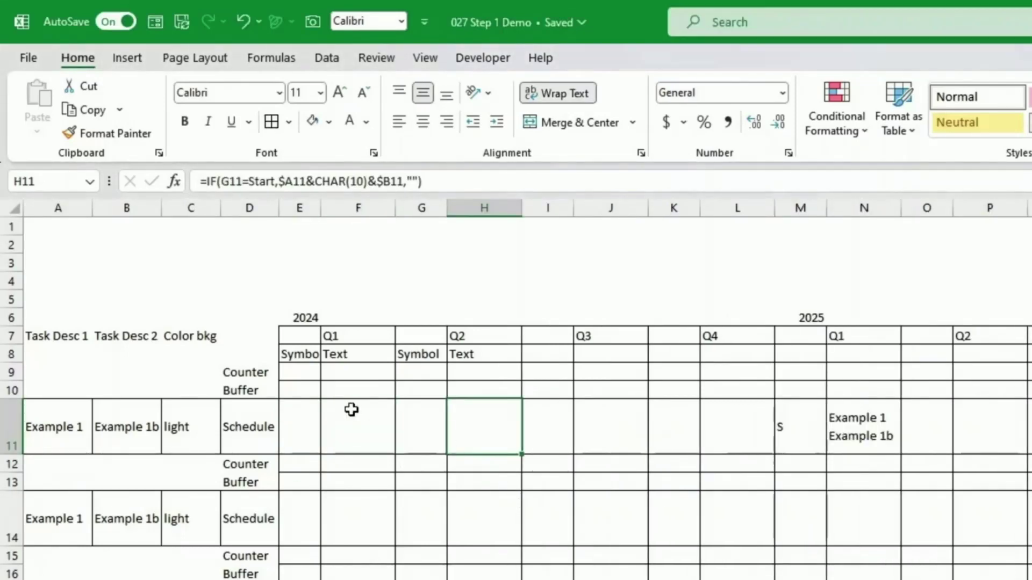
Begin an IF formula in counter cell E9 that returns 1 when E11=Start.
click(308, 372)
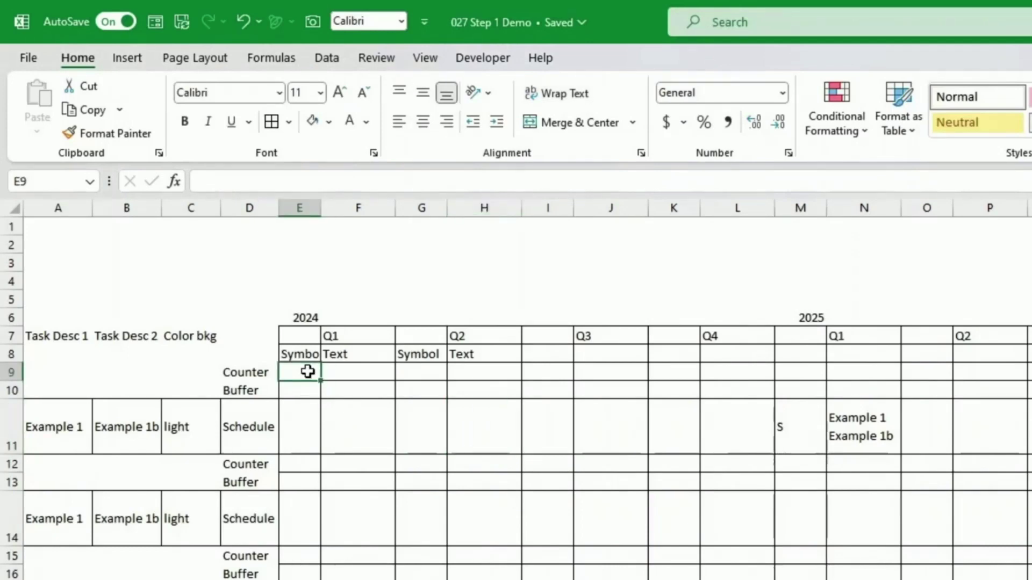
text(=if()
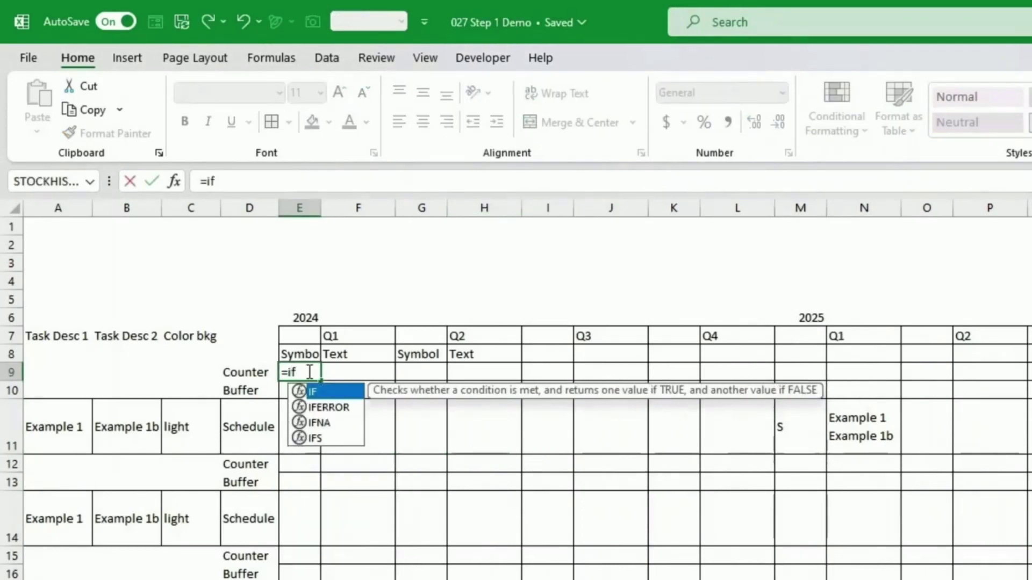
key(Down)
key(Down)
text(=Star)
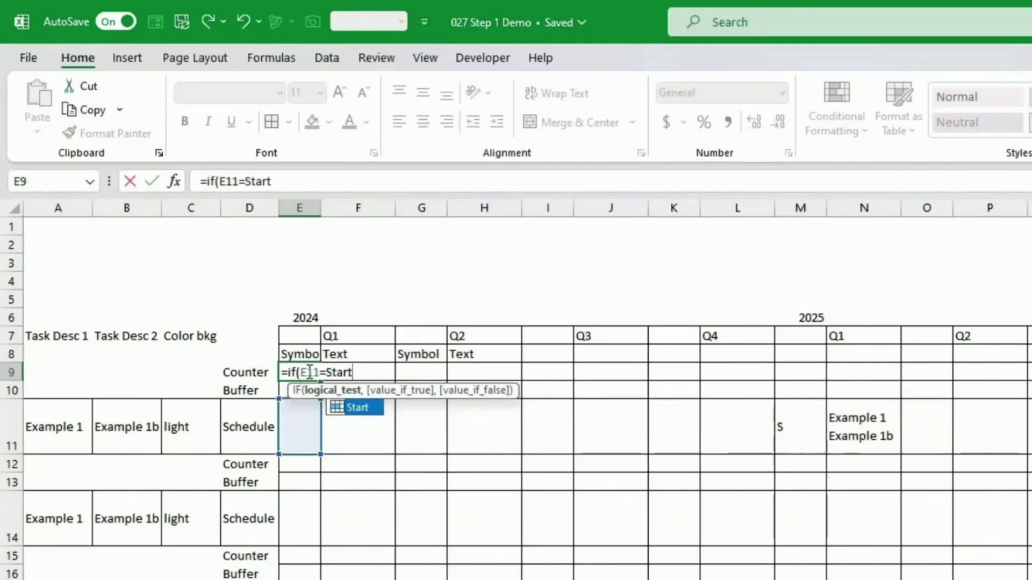
text(t,1)
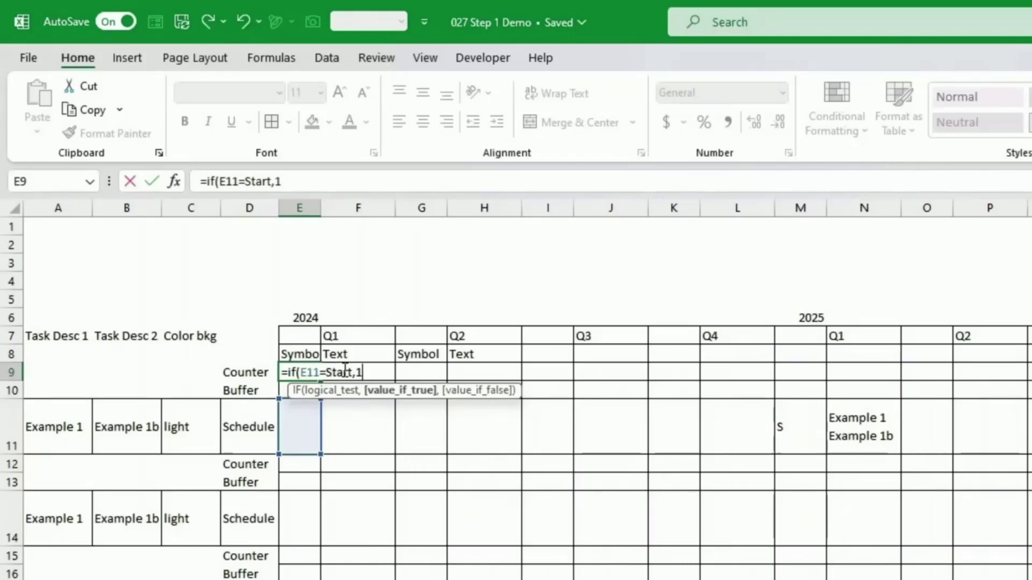
Convert the E9 formula to IFS and complete it as =IFS(E11=Start,1,E11=End,-1,TRUE,0).
click(299, 372)
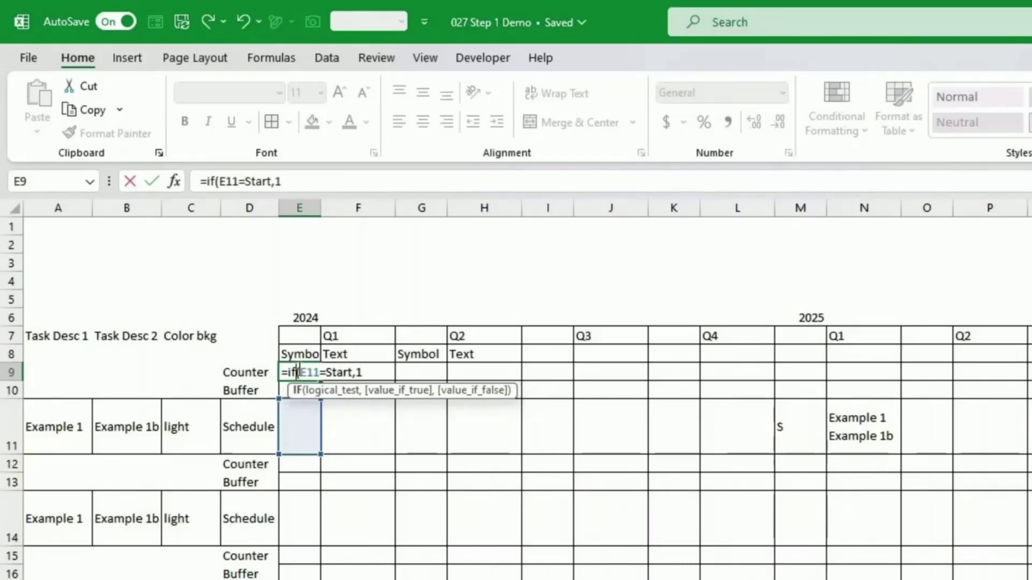
text(s)
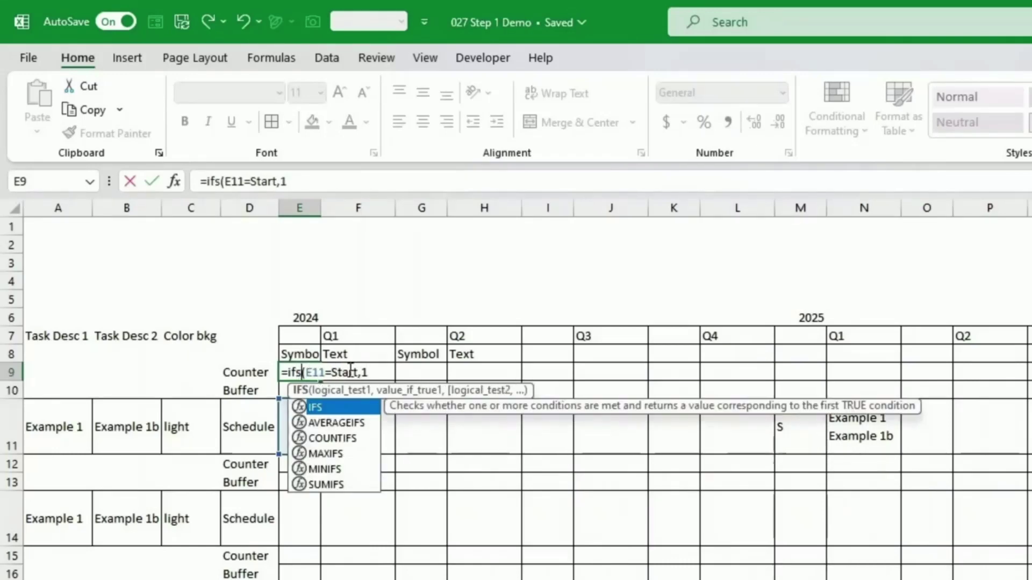
click(381, 373)
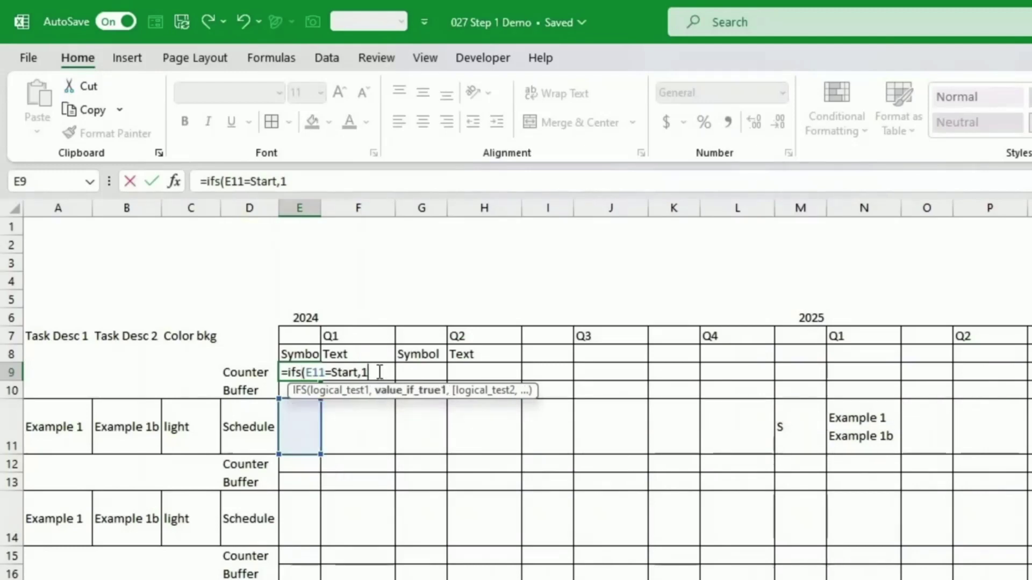
text(,)
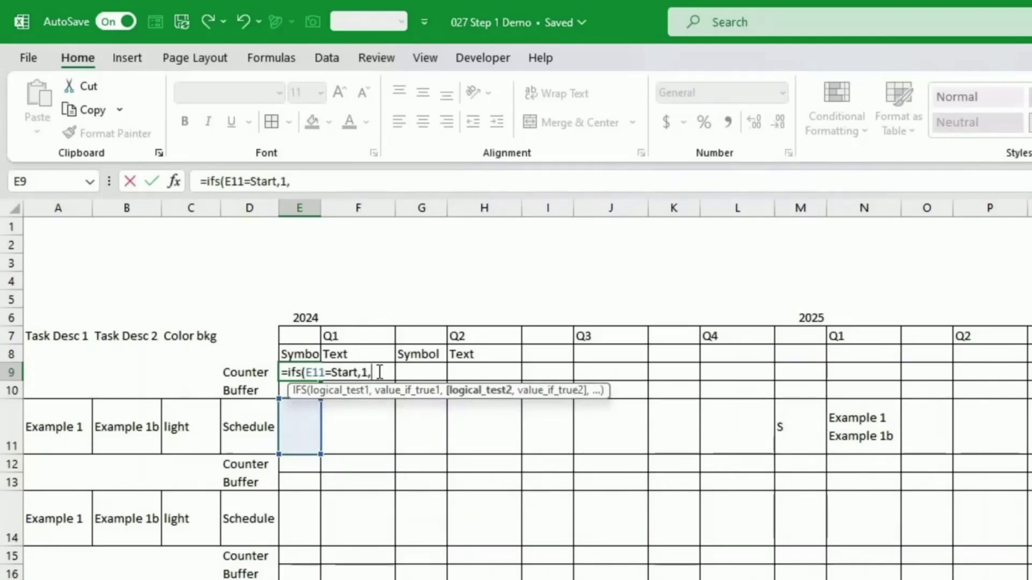
click(302, 430)
text(=End)
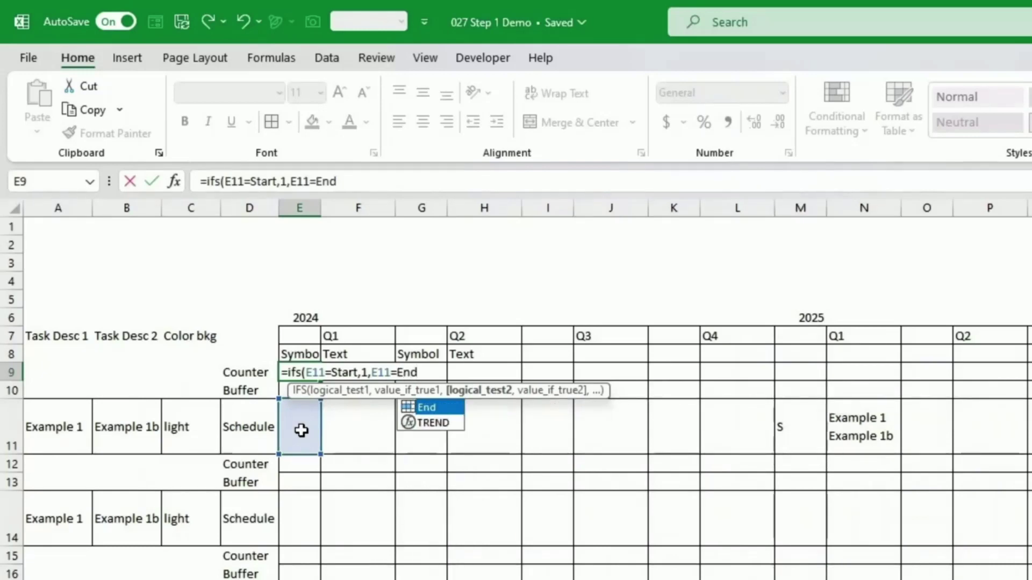
text(,)
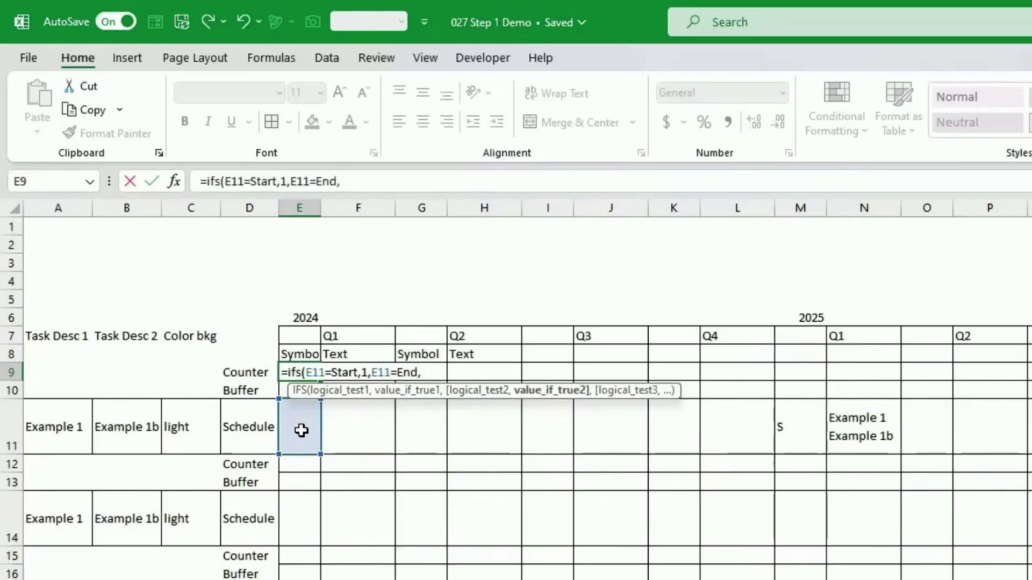
text(-1,)
text(tr)
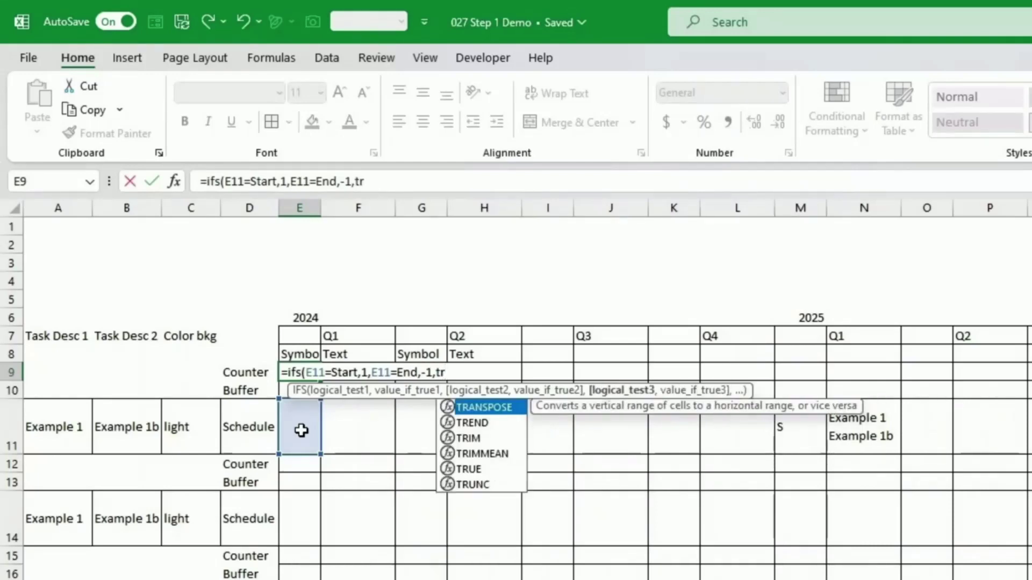
text(ue,0)
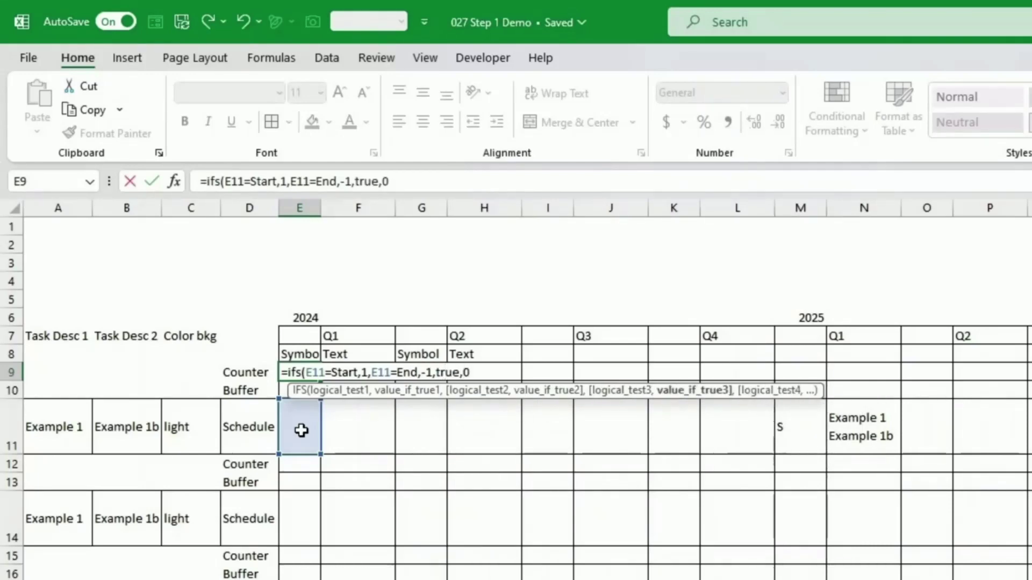
key(Return)
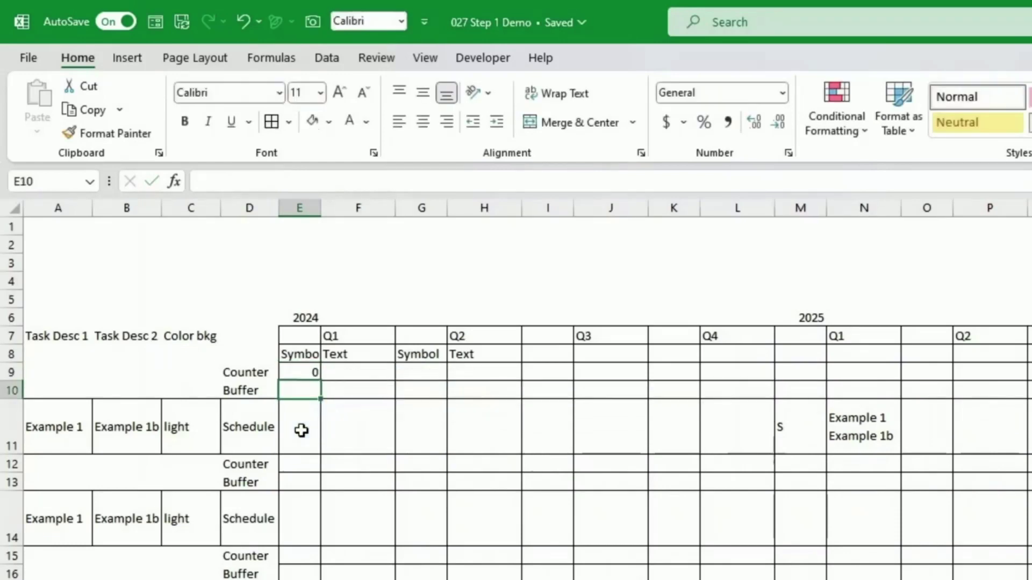
Copy the E9 counter formula into the other 2024 symbol columns at G9, I9 and K9.
key(Up)
key(ctrl+c)
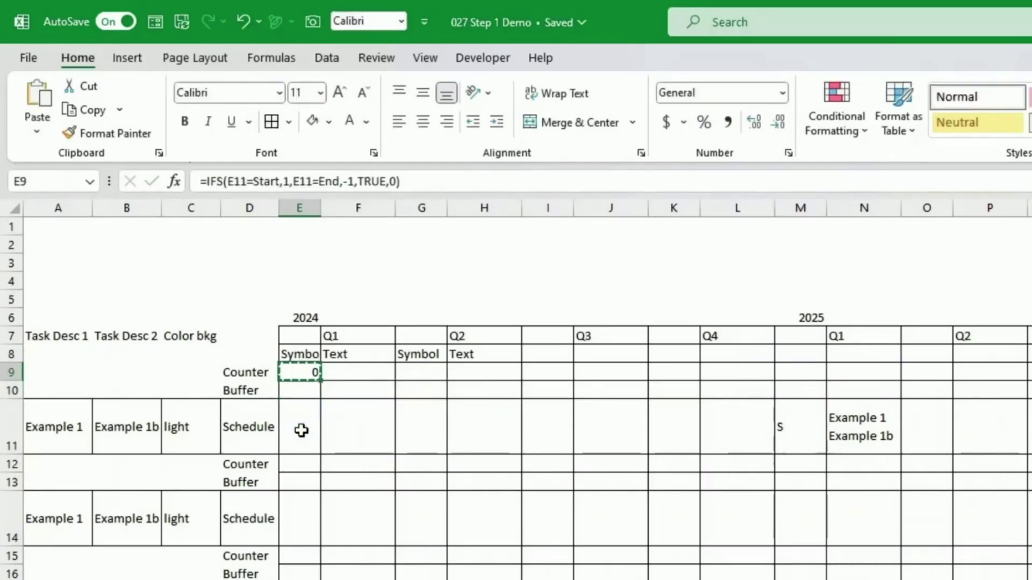
key(Right)
key(Right)
key(ctrl+v)
key(Right)
key(Right)
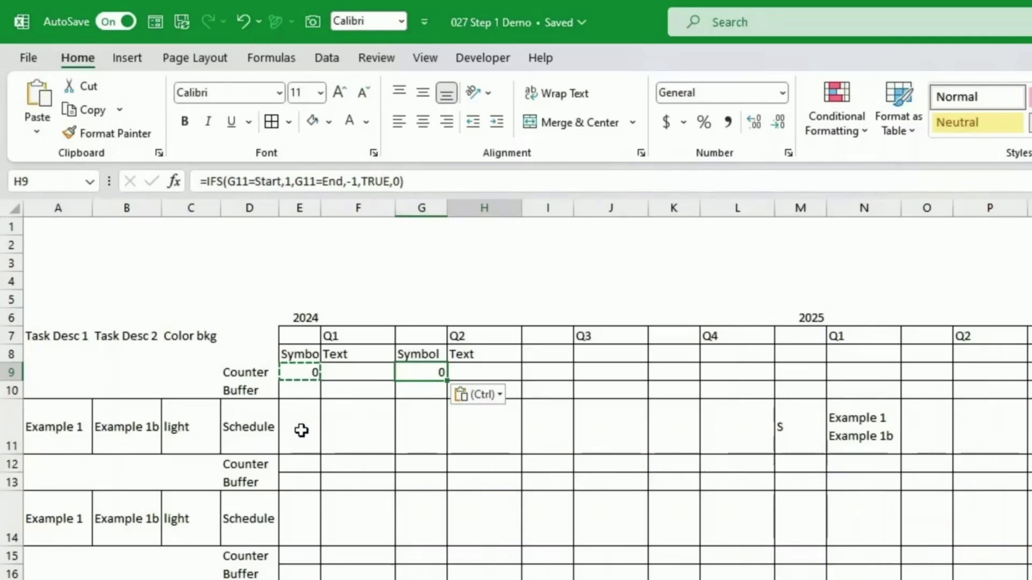
key(ctrl+v)
key(Right)
key(Right)
key(ctrl+v)
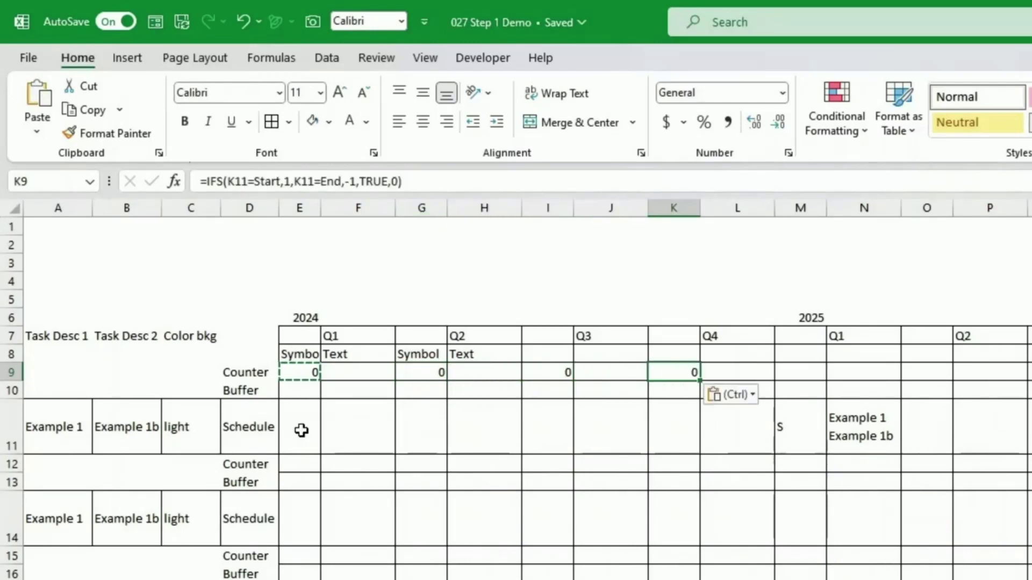
Copy the counter formulas in E9:K9 and paste them further along the counter row starting at M9.
key(Left)
key(Left)
key(Left)
key(Left)
key(Left)
key(Left)
key(shift+Right)
key(shift+Right)
key(shift+Right)
key(shift+Right)
key(shift+Right)
key(shift+Right)
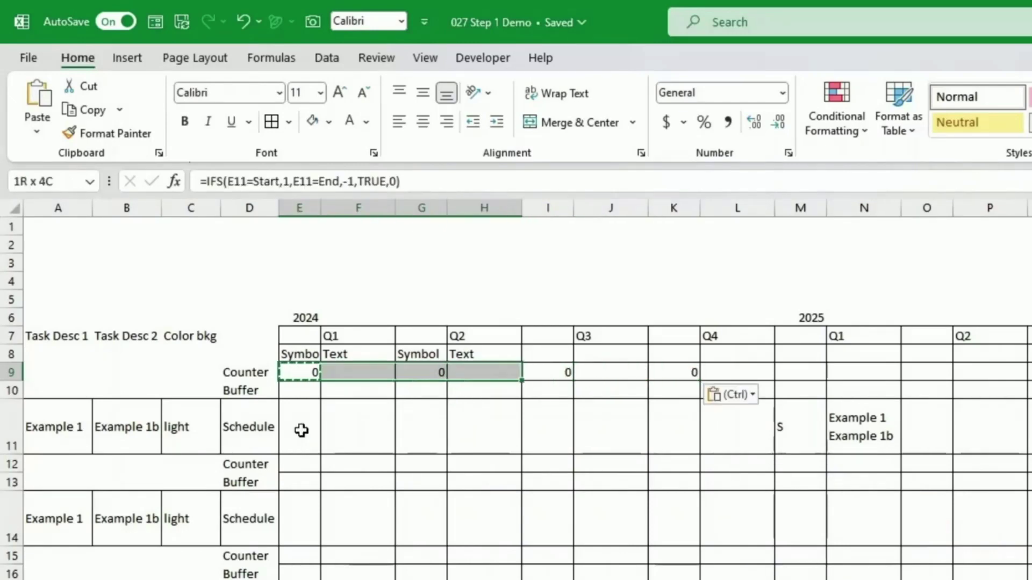
key(ctrl+c)
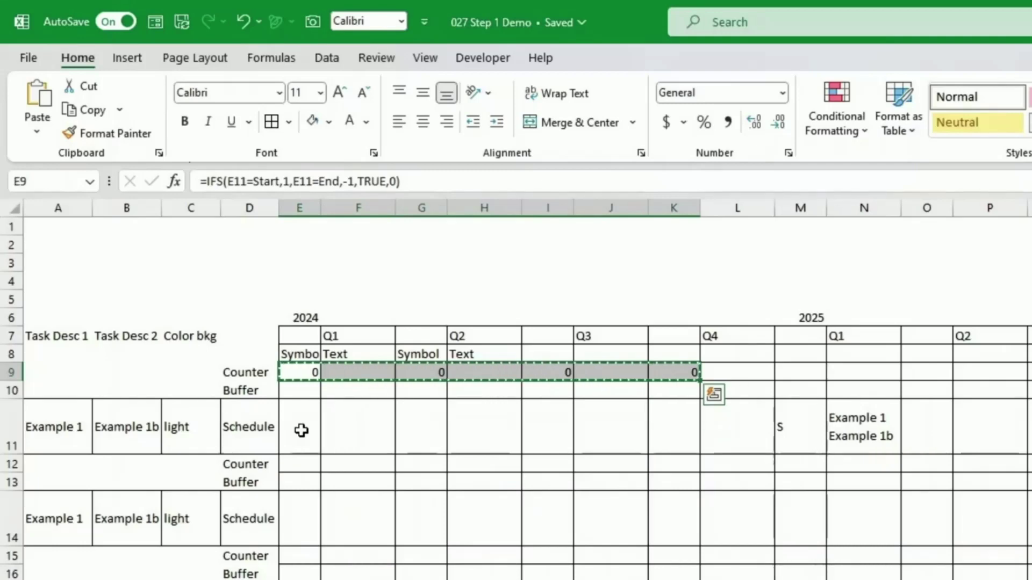
key(Right)
key(Right)
key(Right)
key(Right)
key(Right)
key(Right)
key(Right)
key(Right)
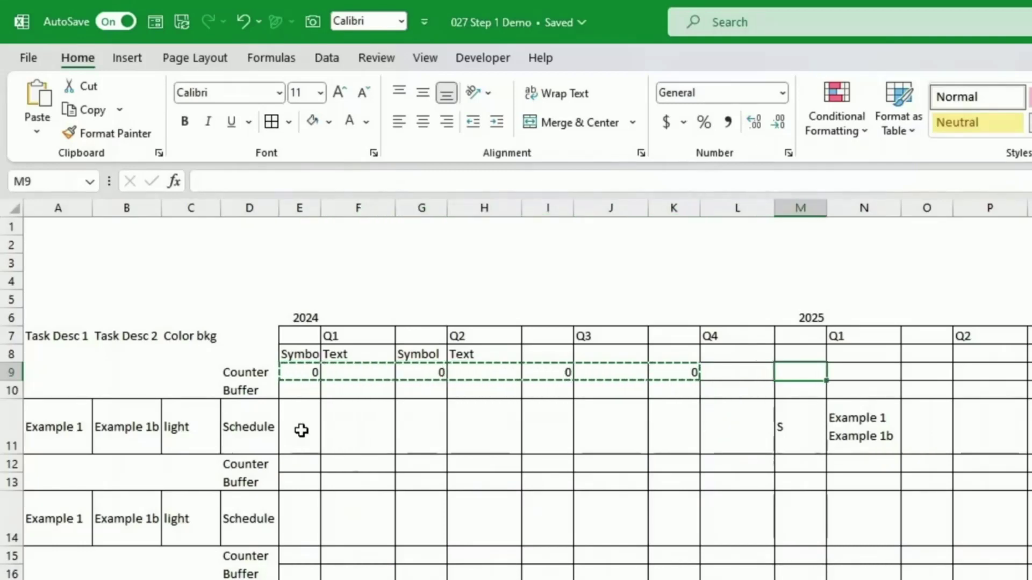
key(ctrl+v)
key(Right)
key(Right)
key(Right)
key(Right)
key(Right)
key(Right)
key(Right)
key(Right)
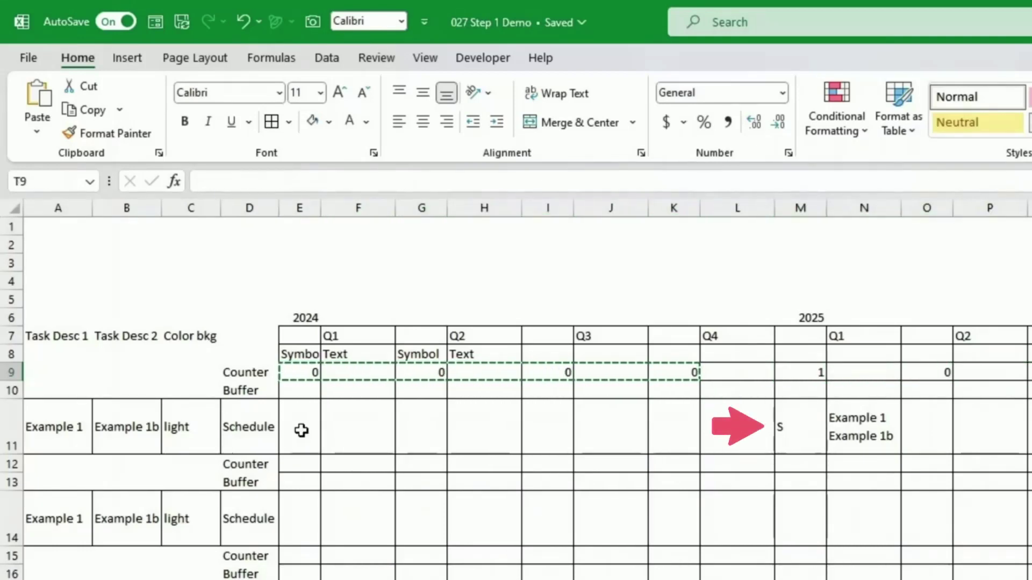
key(Down)
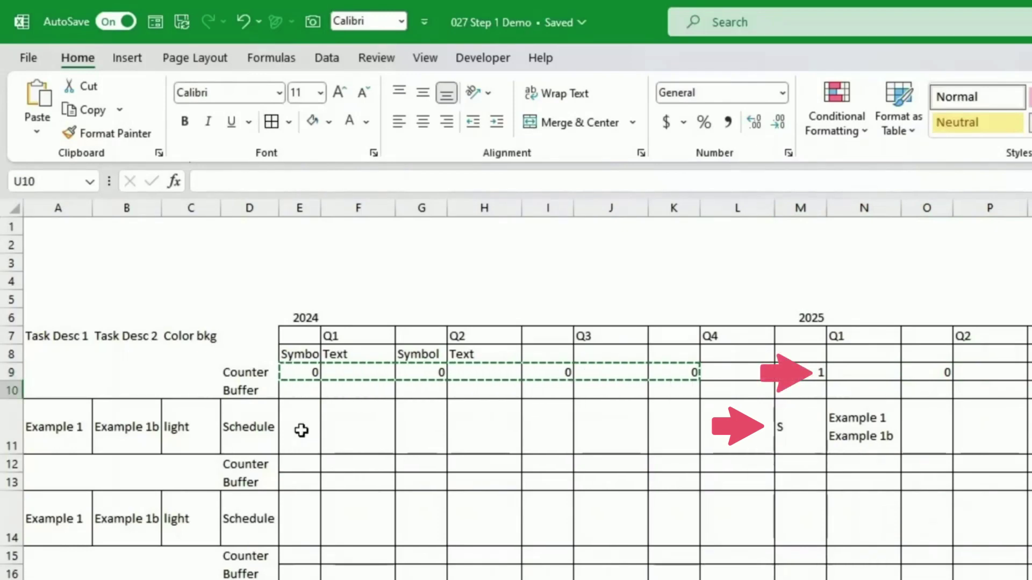
Centre the contents of M11 horizontally and set its symbol to the blank choice.
click(779, 433)
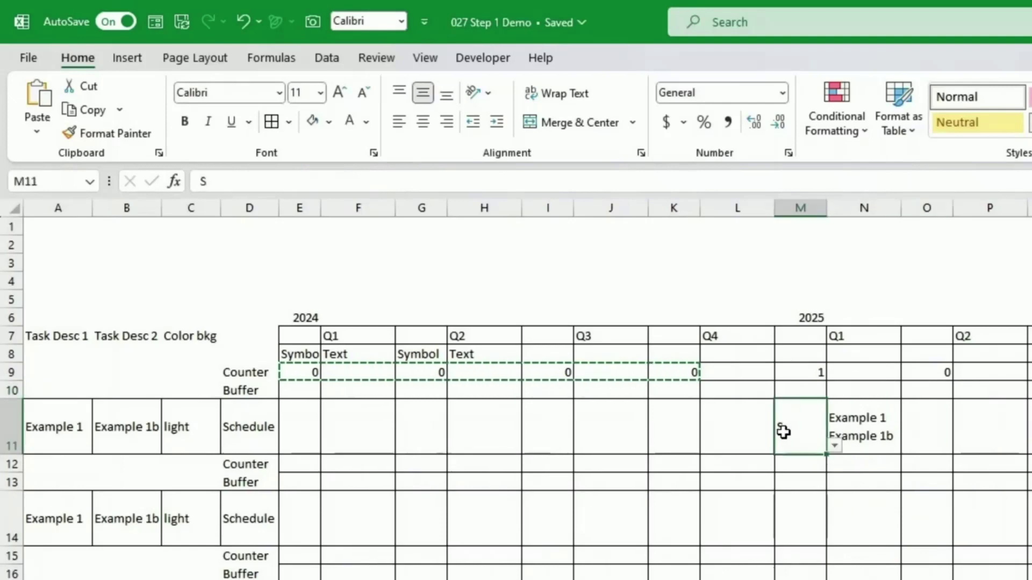
click(423, 122)
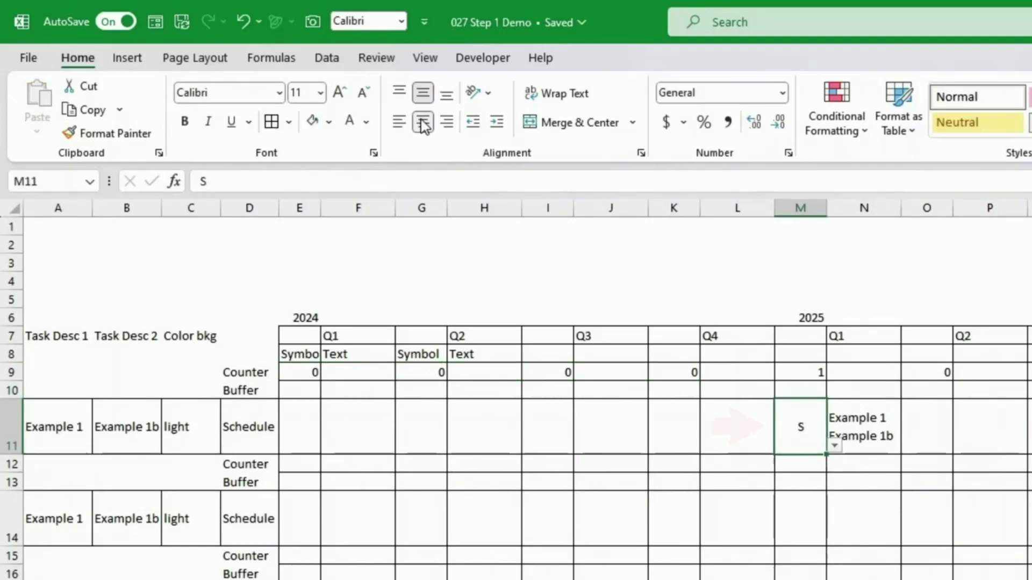
click(833, 447)
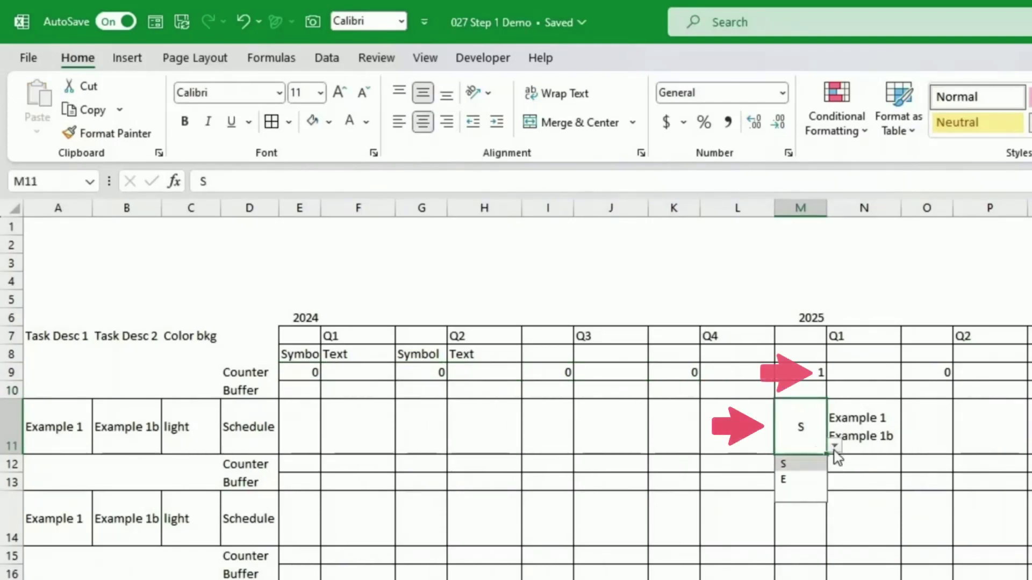
click(825, 496)
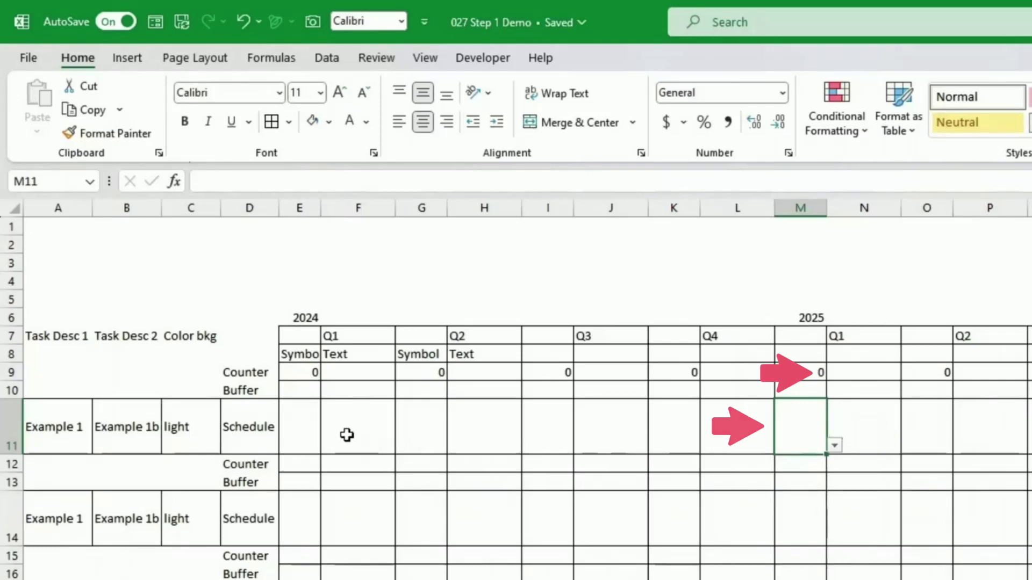
Set the symbol in schedule cell E11 to S.
click(301, 421)
click(329, 445)
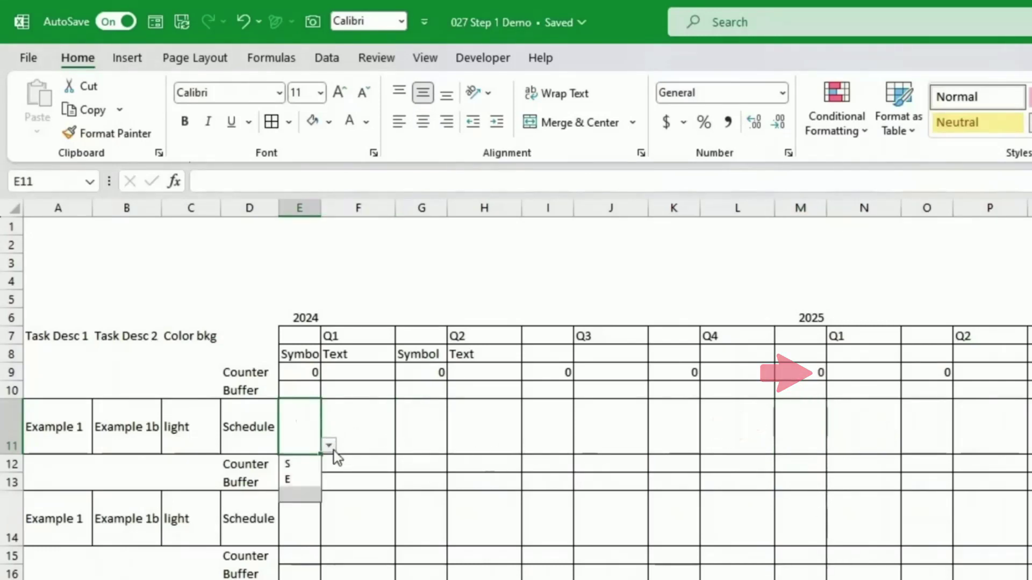
click(300, 464)
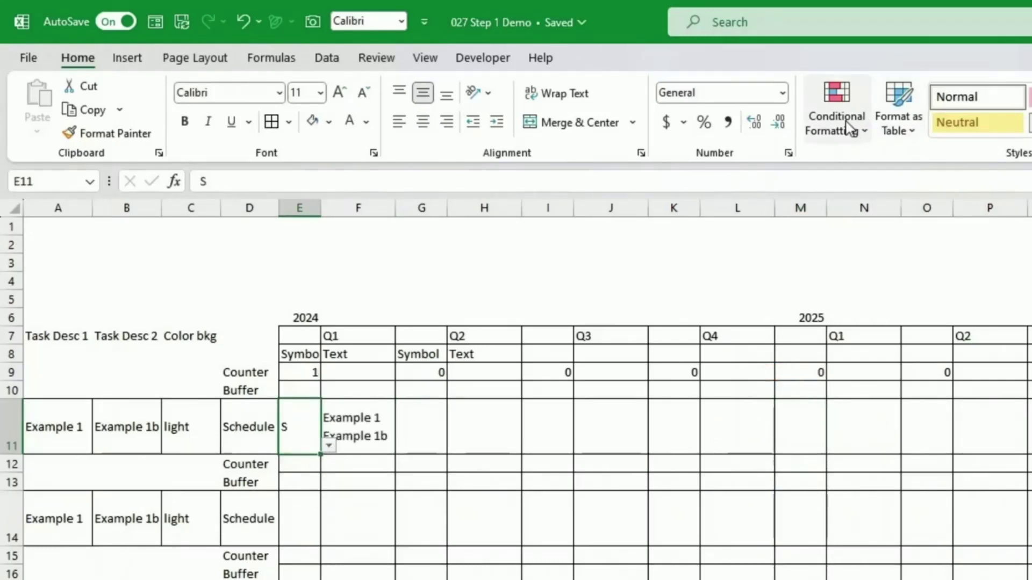
Add a conditional formatting rule to E11 that fills the cell gold when its cell value is equal to Start.
click(825, 129)
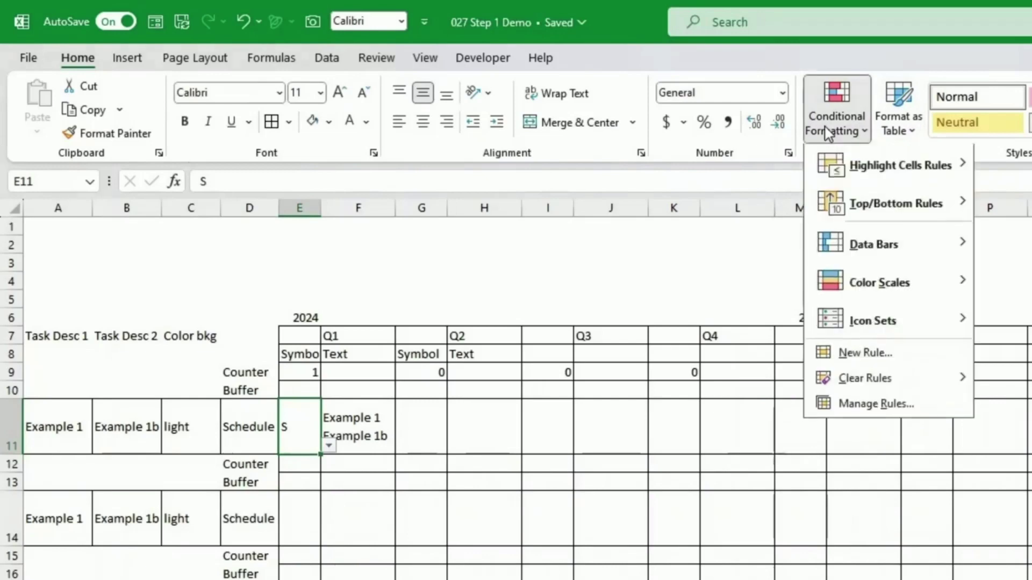
click(853, 360)
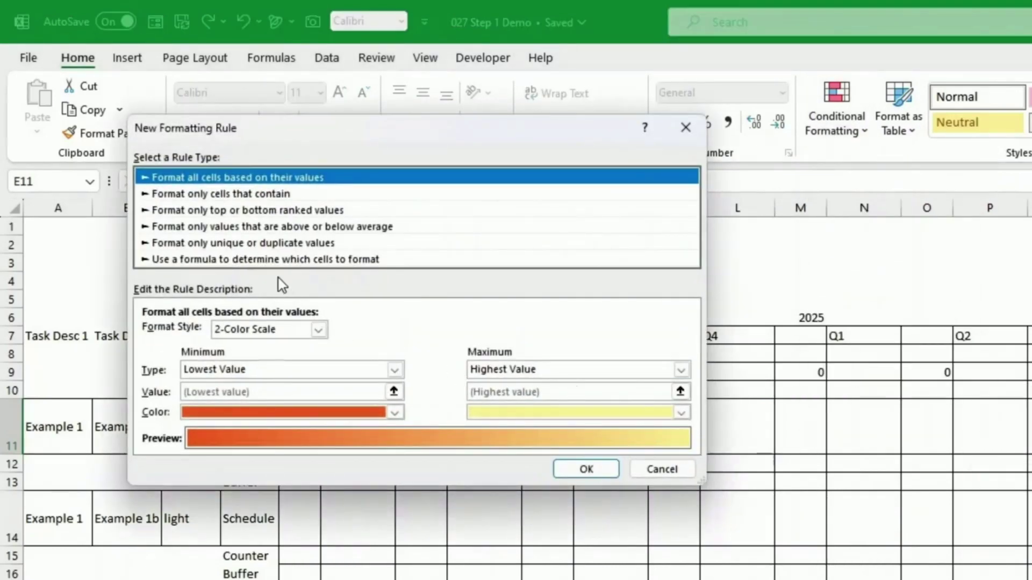
click(216, 195)
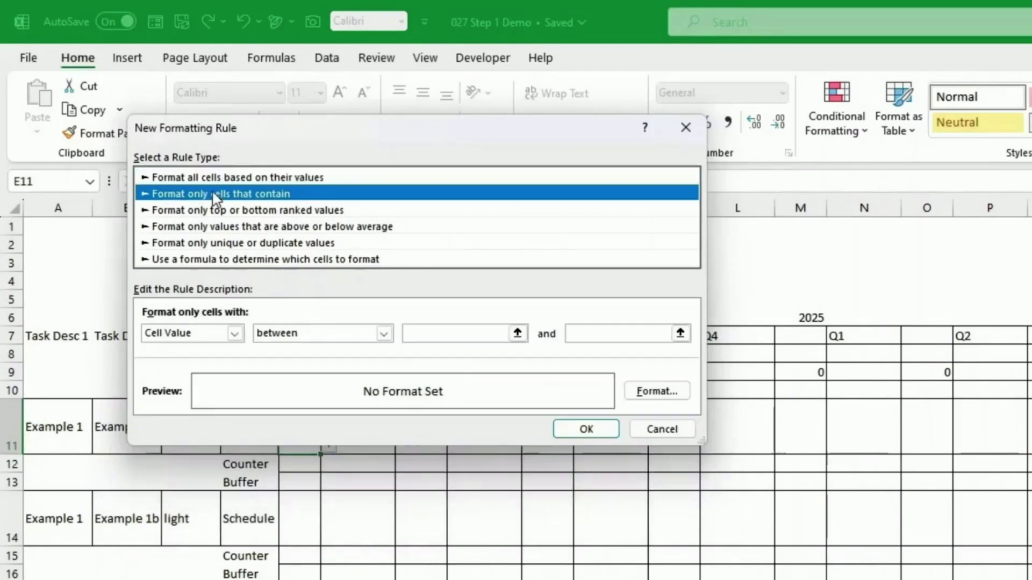
click(298, 336)
click(298, 373)
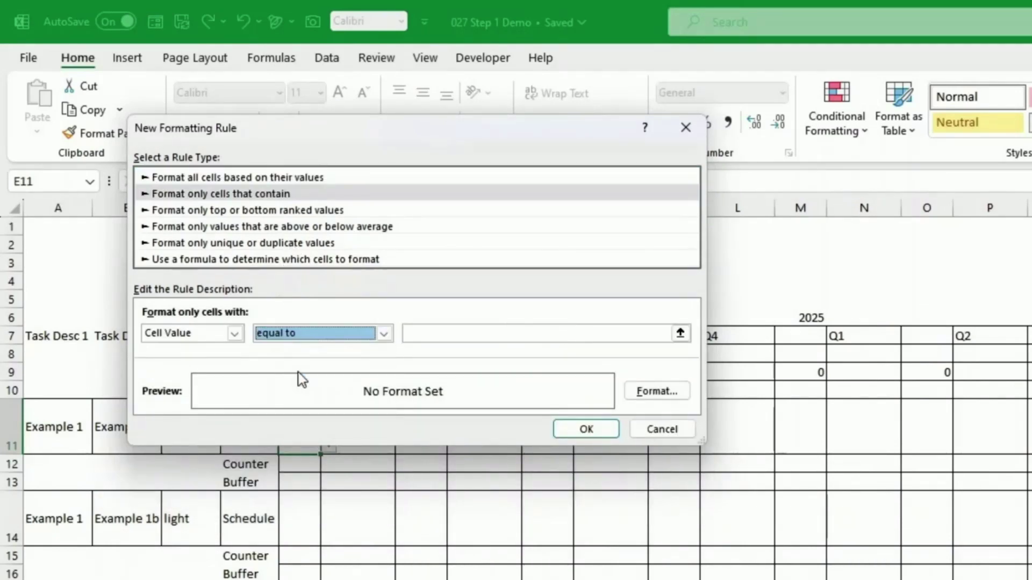
click(488, 329)
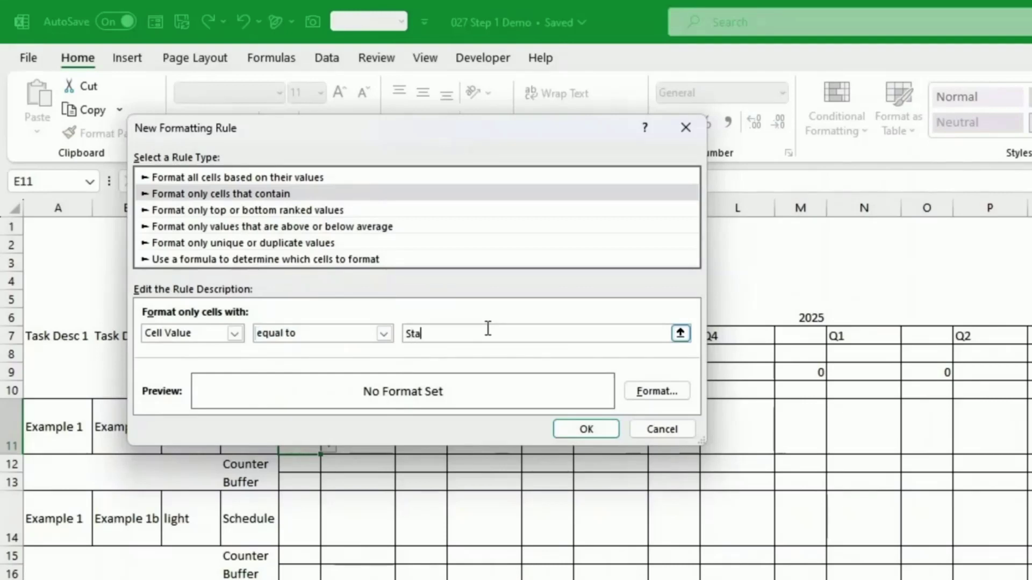
click(657, 392)
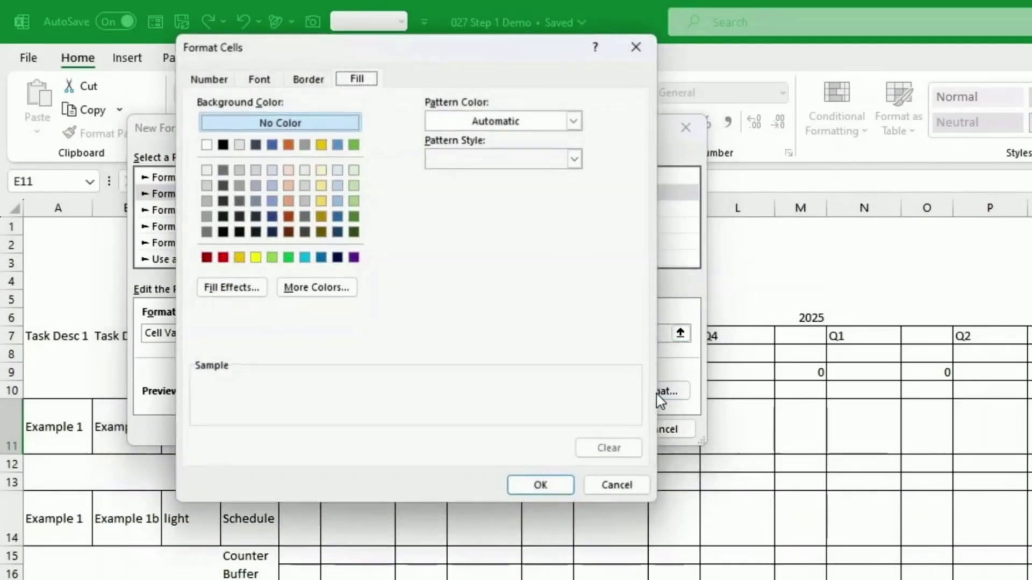
click(322, 145)
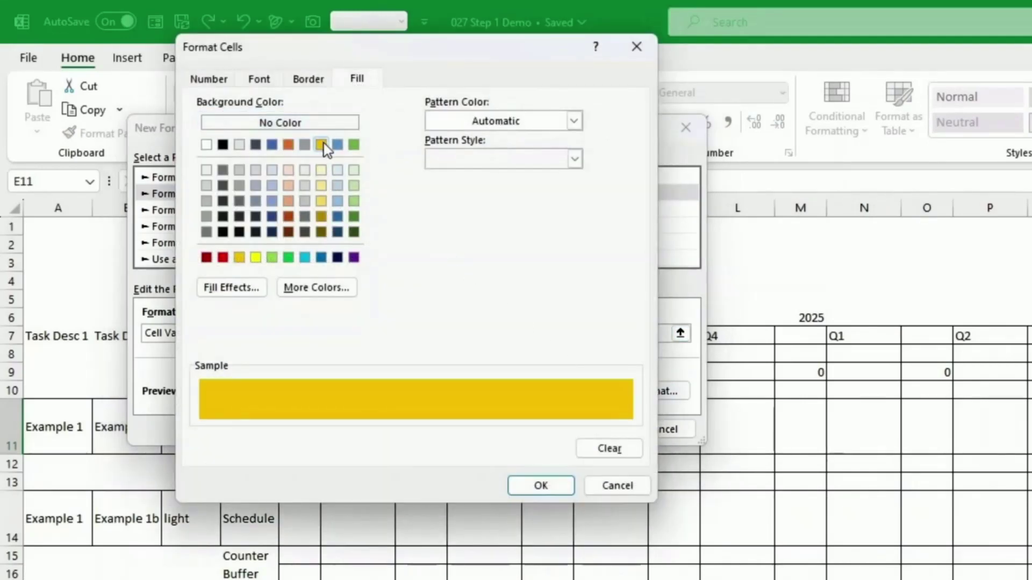
click(546, 484)
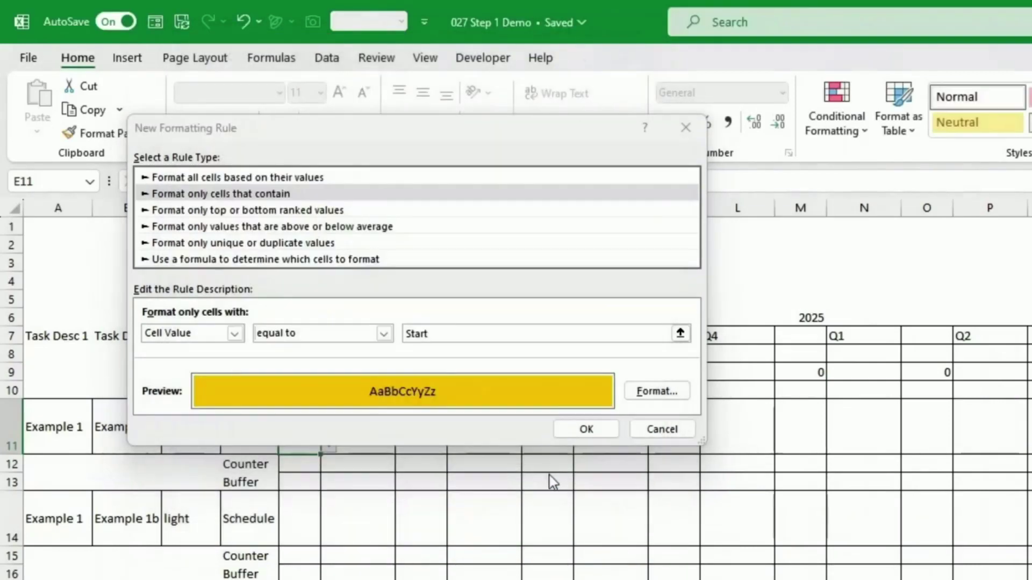
click(583, 428)
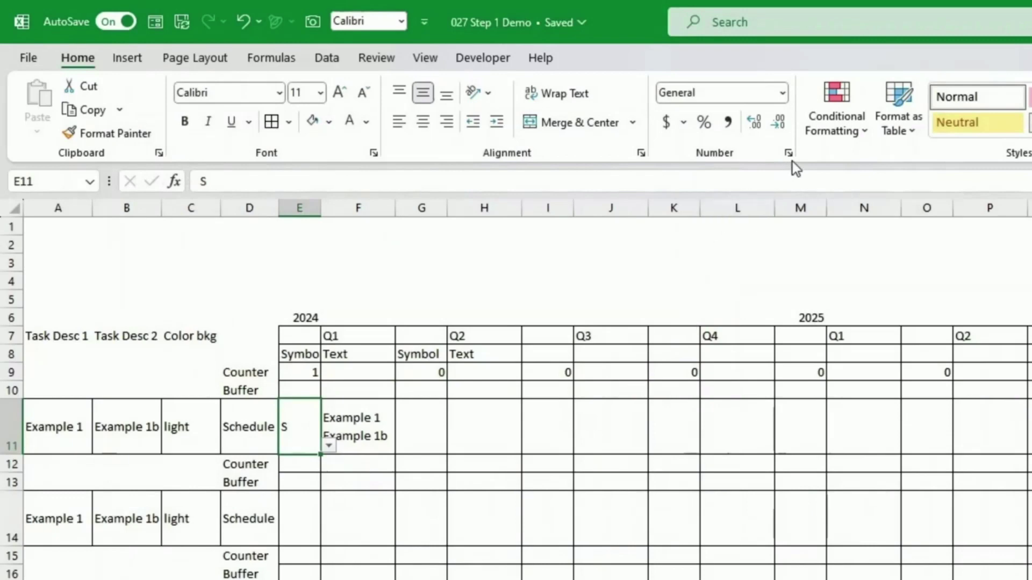
Duplicate E11's gold-fill rule and edit the pair to match the names Start and End without quotation marks, applying both.
click(841, 125)
click(858, 404)
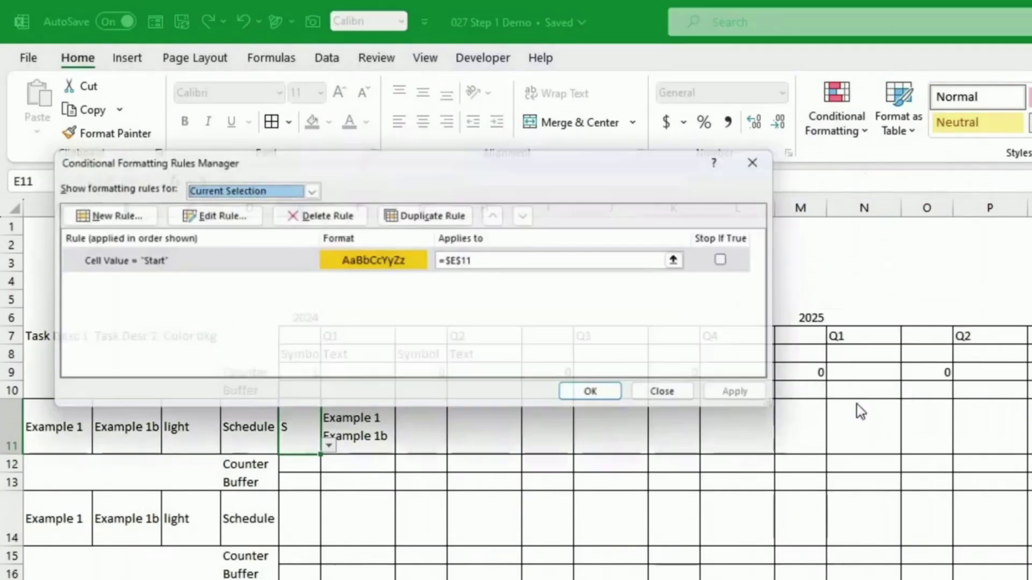
click(270, 257)
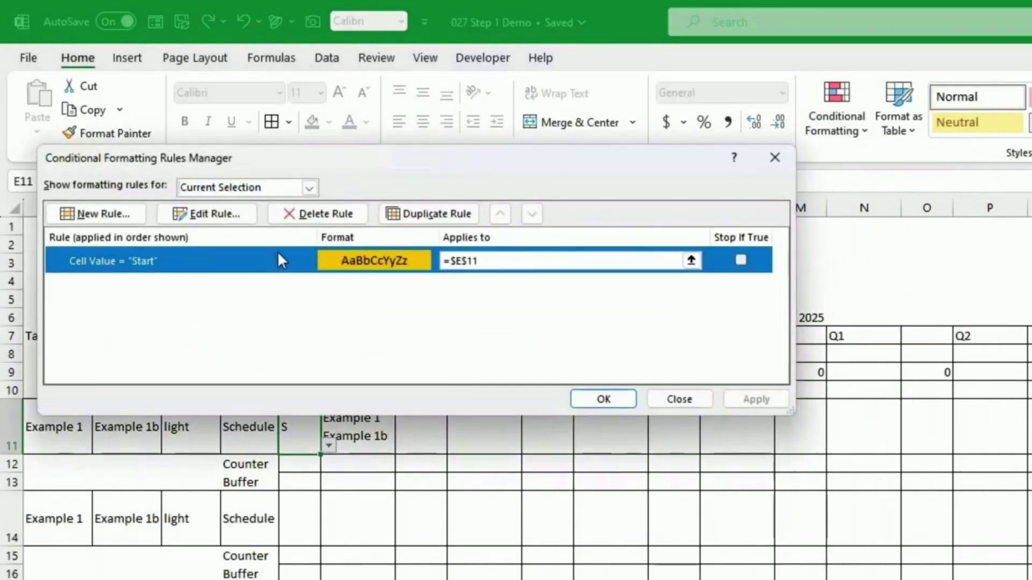
click(408, 214)
click(253, 290)
click(211, 214)
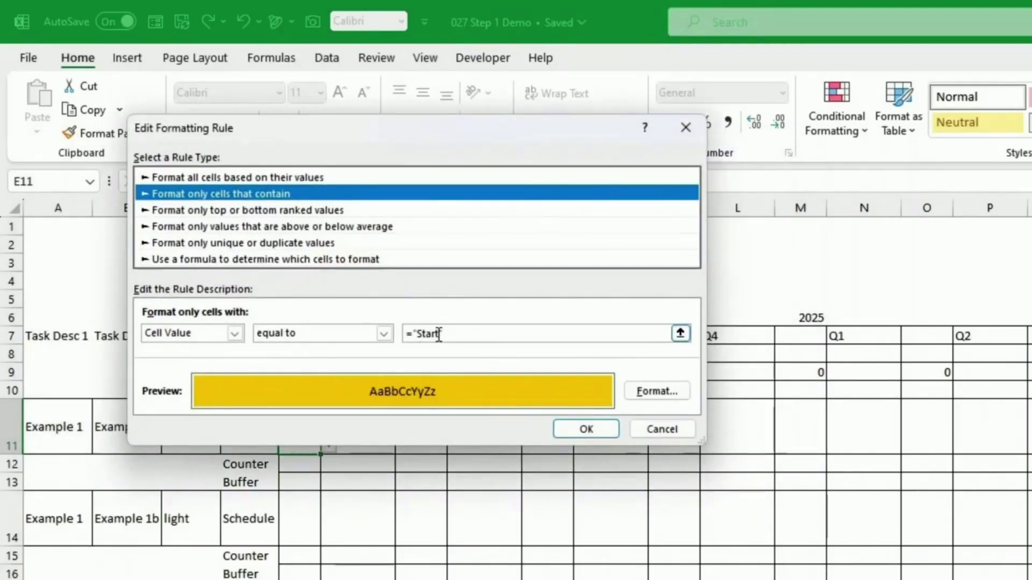
drag(445, 334, 412, 329)
click(576, 433)
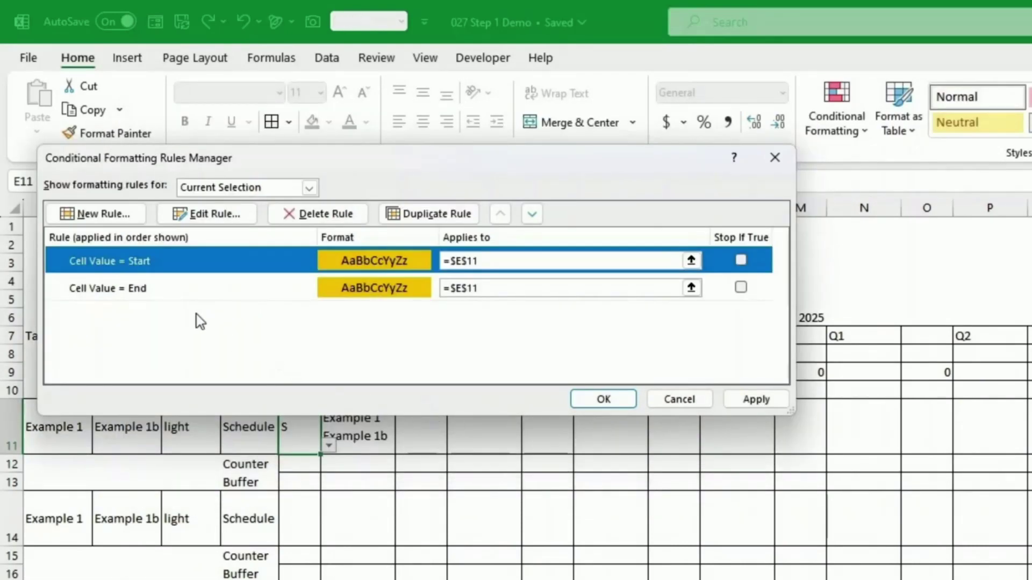
click(755, 402)
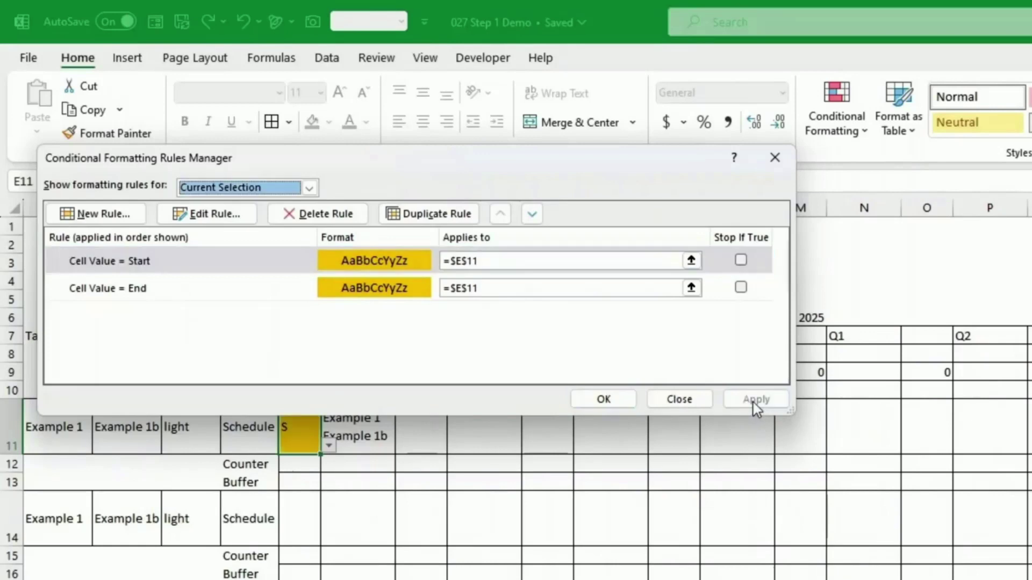
click(624, 404)
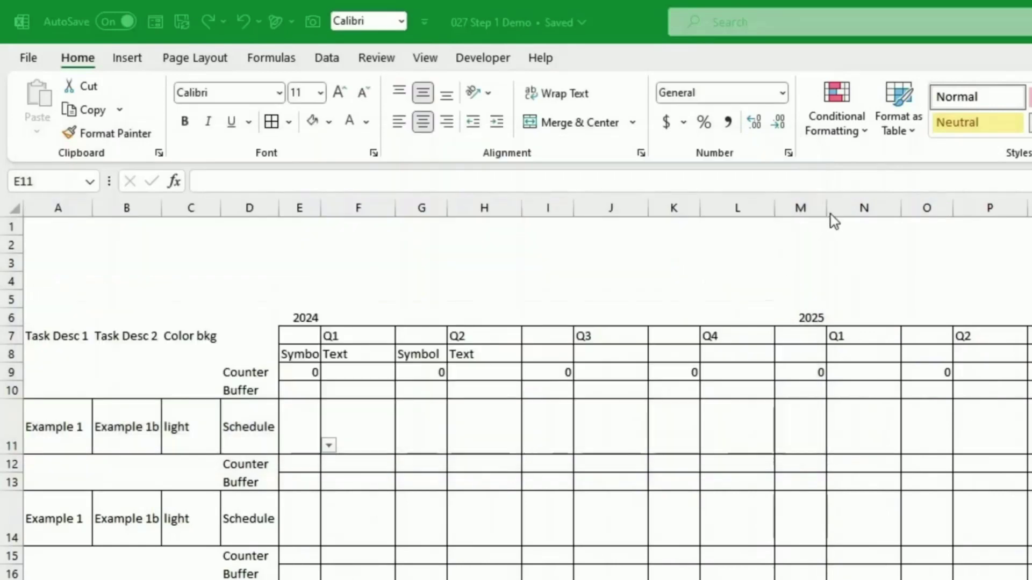
Create a formula-based formatting rule for E11 with the condition =AND(SUM($E$9:E9)=1,$C11="light").
click(829, 141)
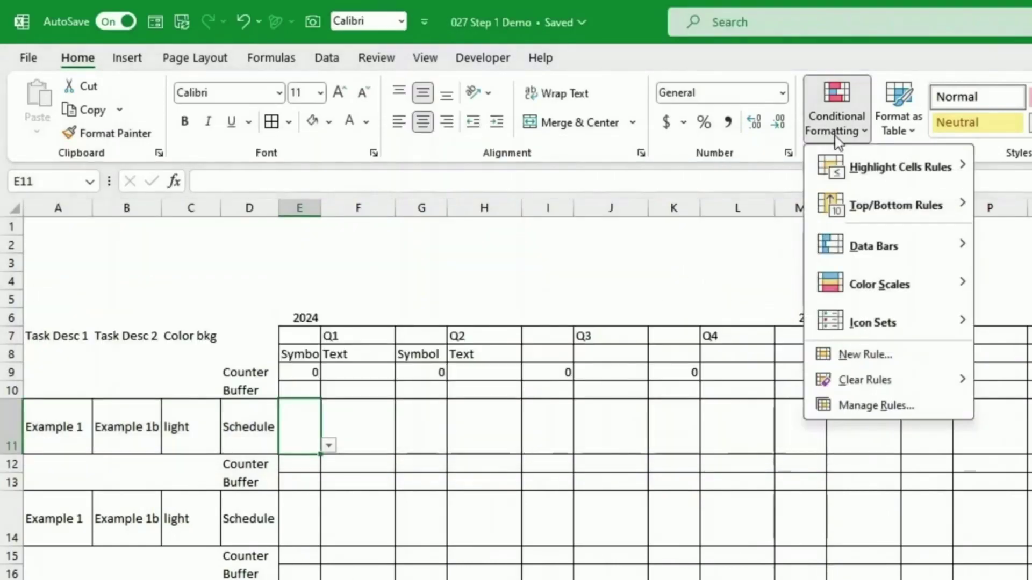
click(858, 359)
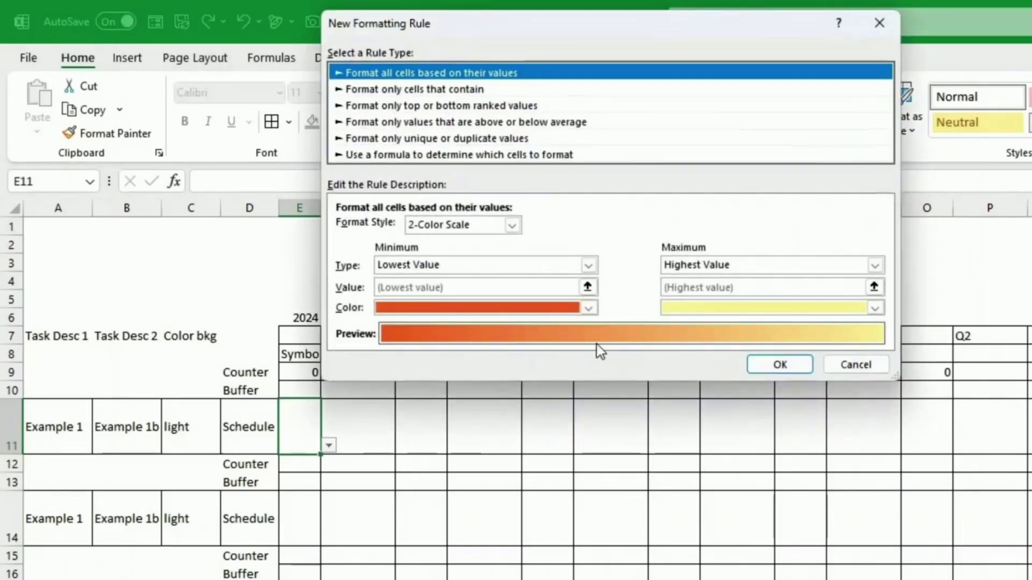
click(488, 156)
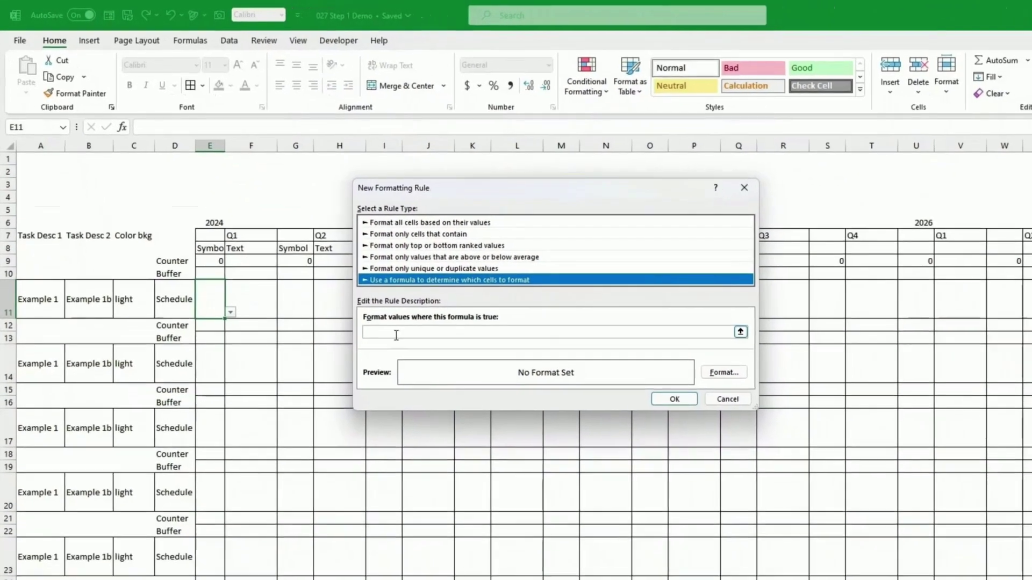
click(396, 334)
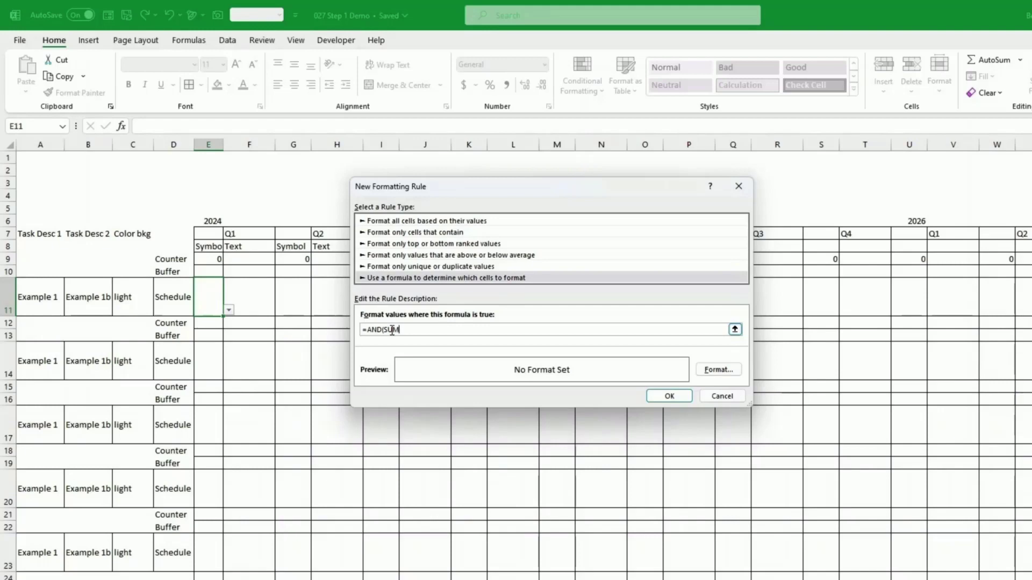
click(212, 259)
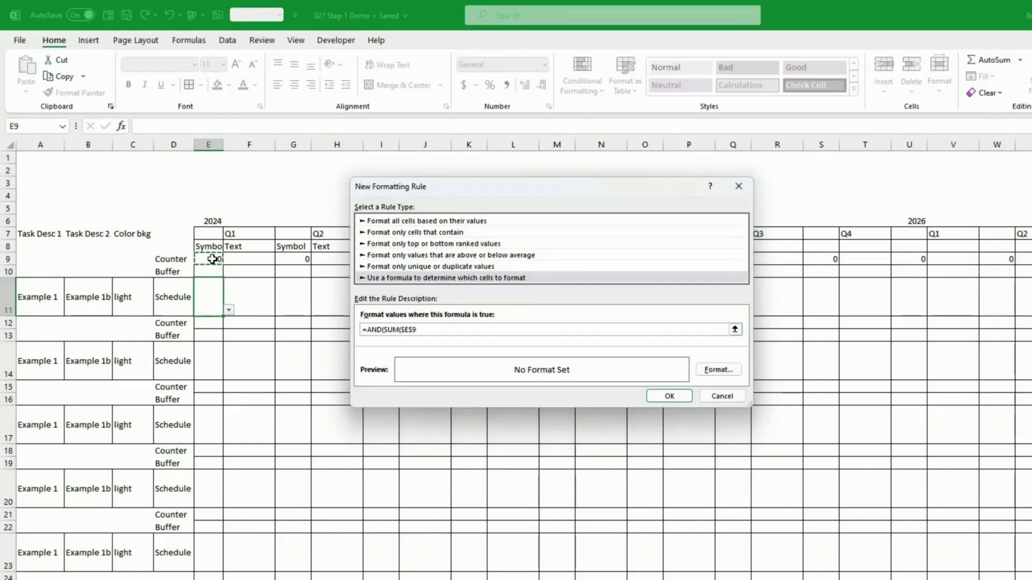
text(:)
click(212, 259)
key(BackSpace)
text(1,)
click(426, 329)
key(BackSpace)
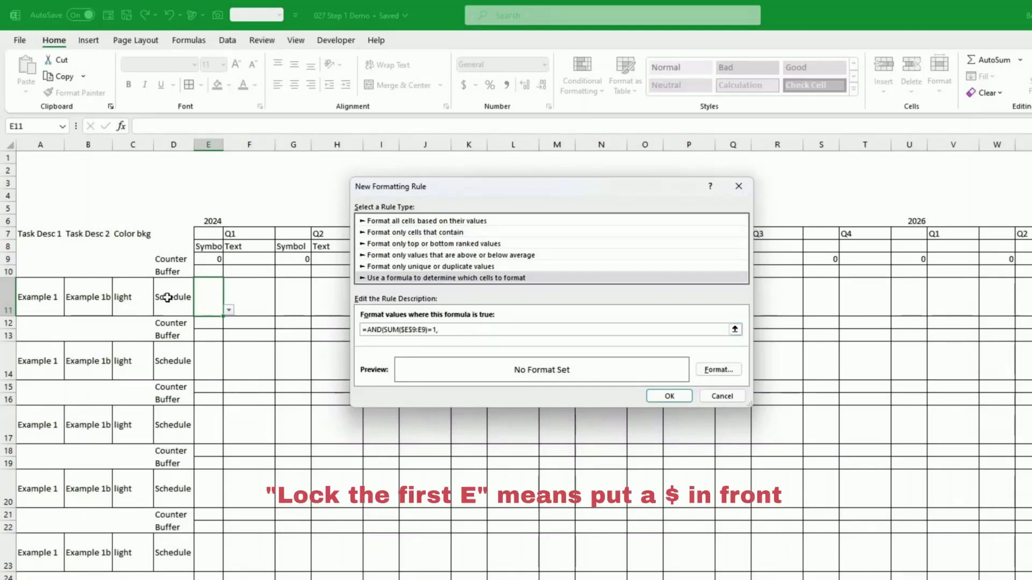
text($c11="light)
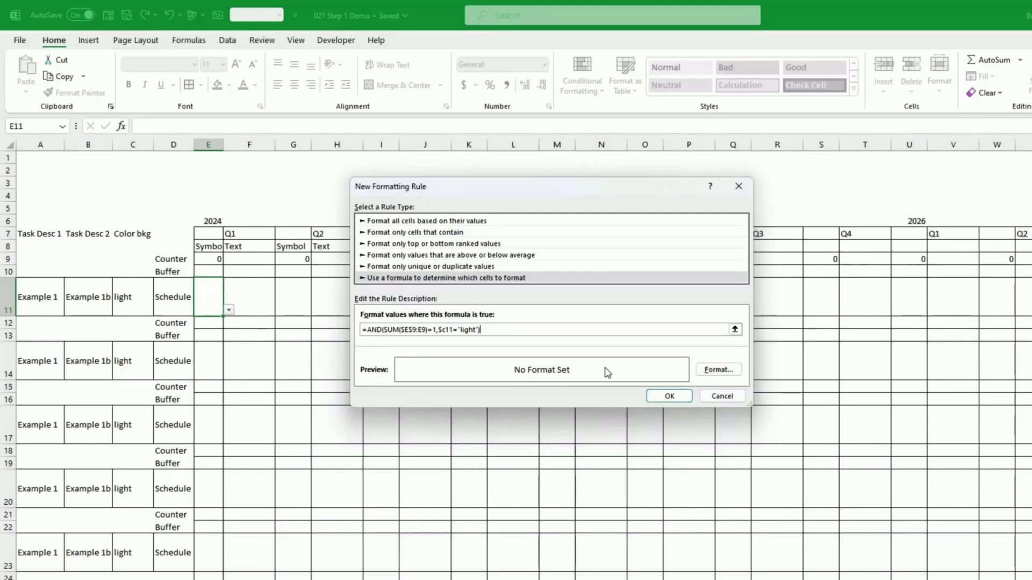
Give the formula rule a custom fill colour of hex #6699FF and save the rule.
click(701, 370)
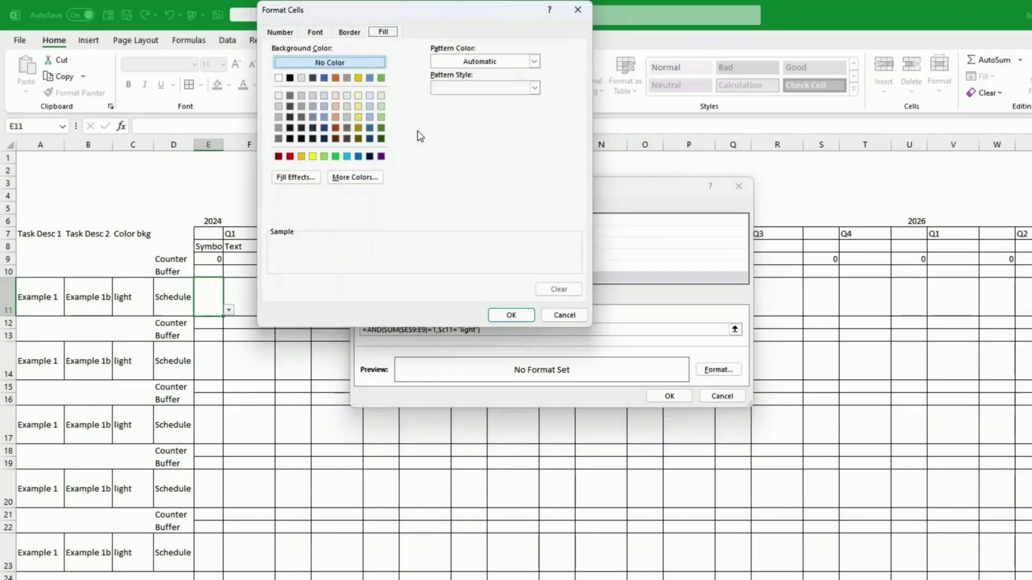
click(352, 178)
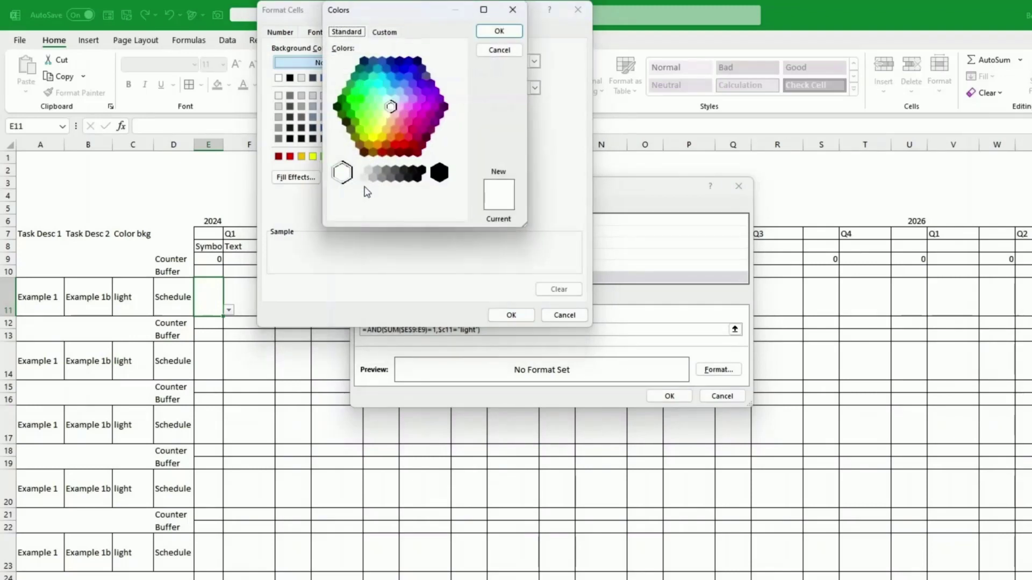
click(384, 32)
drag(385, 211, 393, 210)
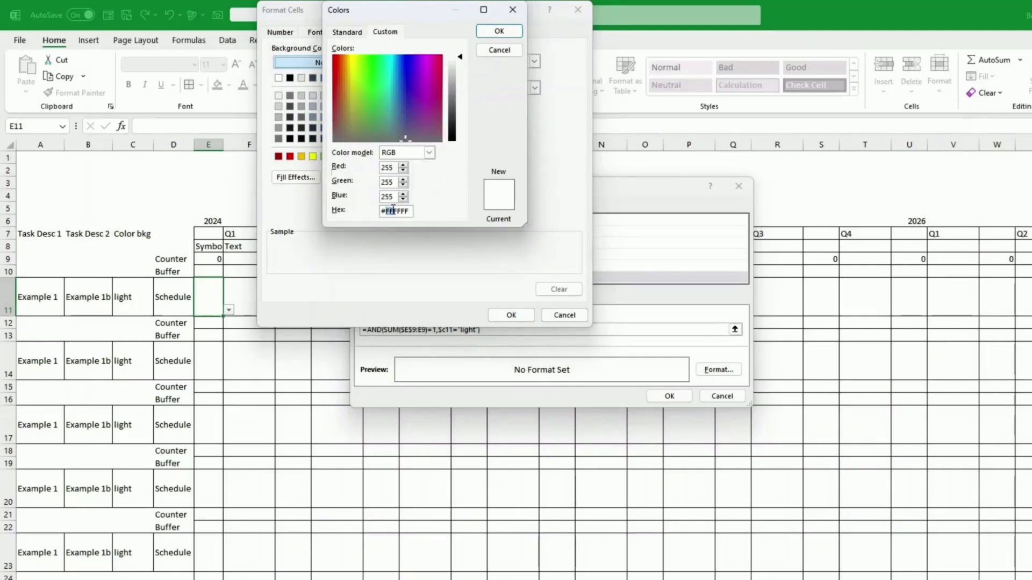
text(6699ff)
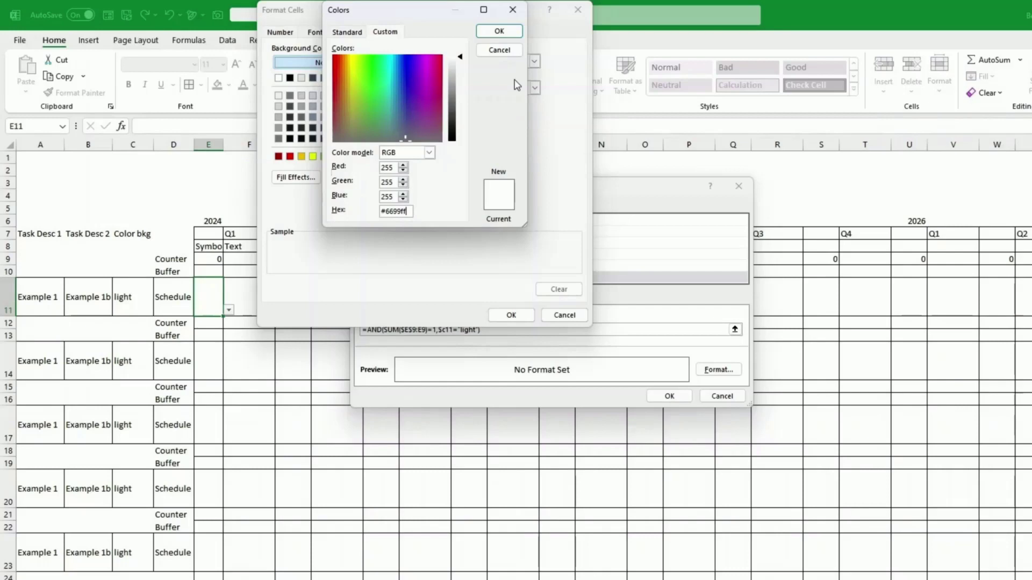
click(506, 32)
click(520, 315)
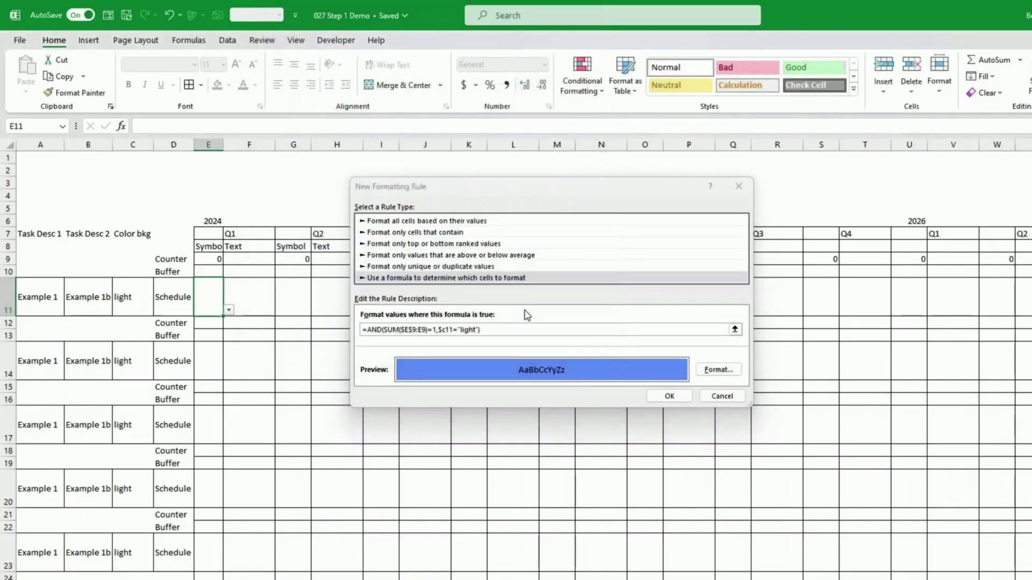
click(674, 399)
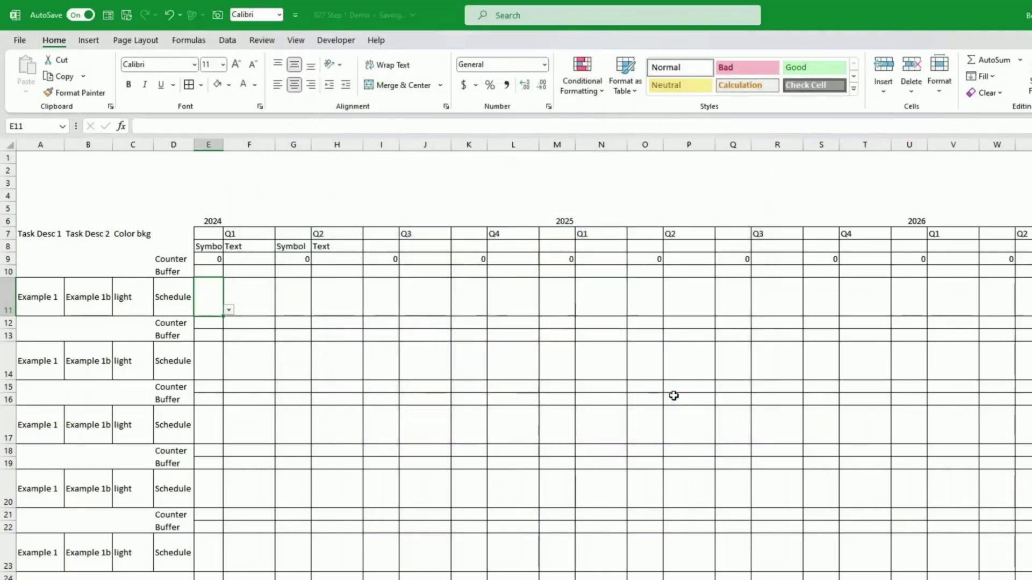
Copy E11's formatting across schedule row 11 through column AC with Format Painter.
click(75, 93)
drag(206, 296, 1029, 298)
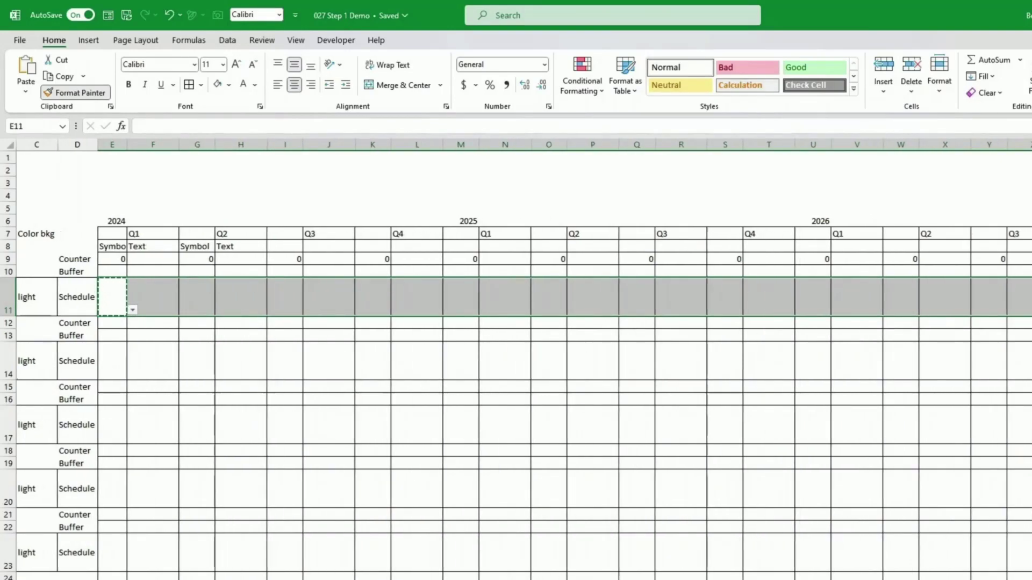
key(Escape)
Reorder the schedule row's conditional formatting rules for E11 so the Start and End rules sit above the formula rule.
click(586, 89)
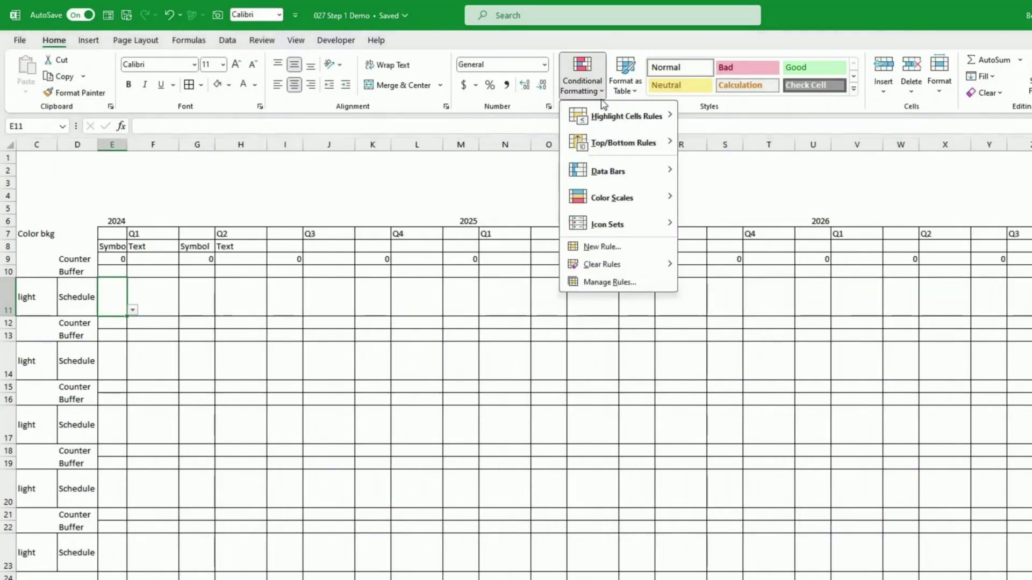
click(613, 281)
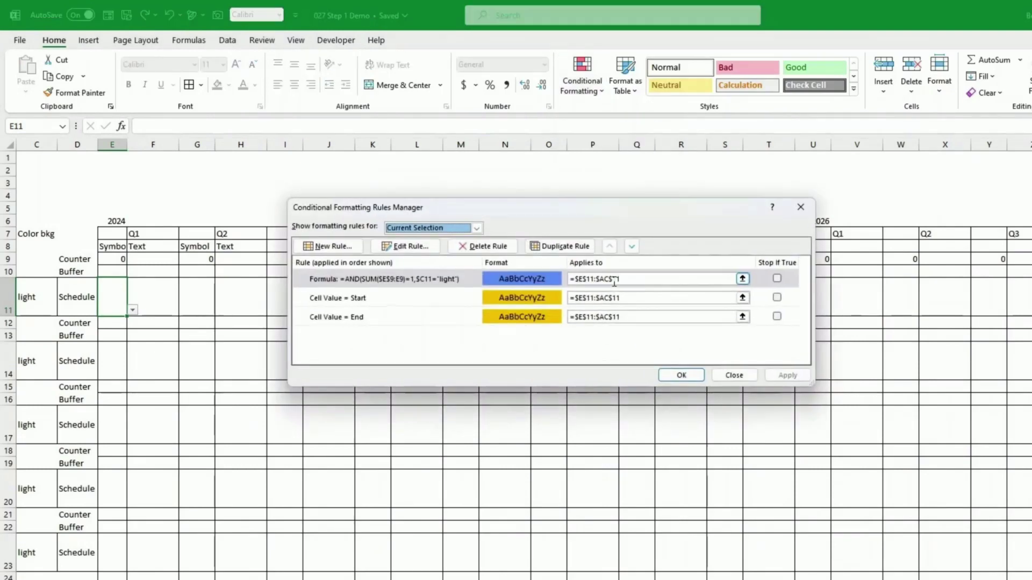
click(450, 302)
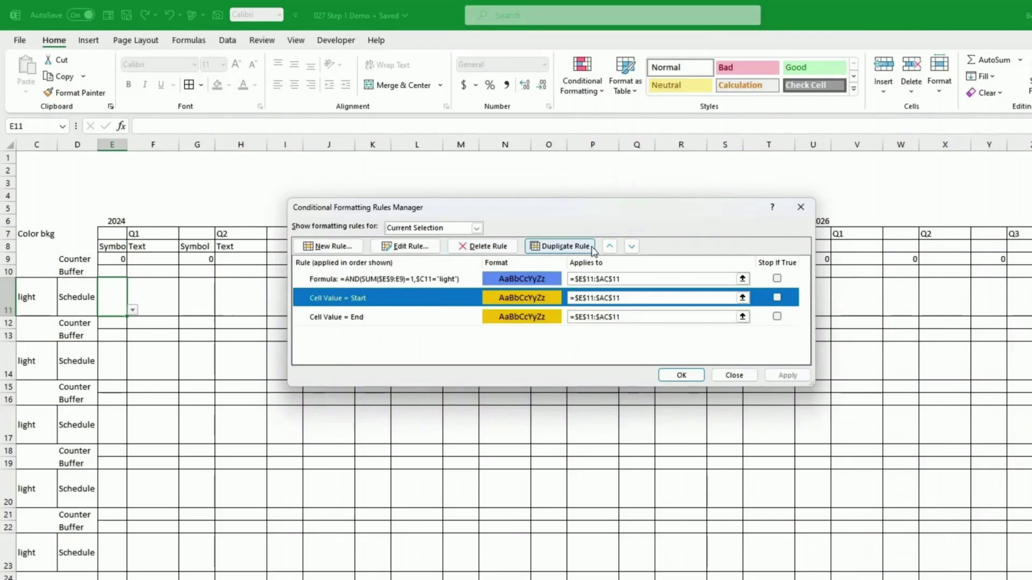
click(609, 246)
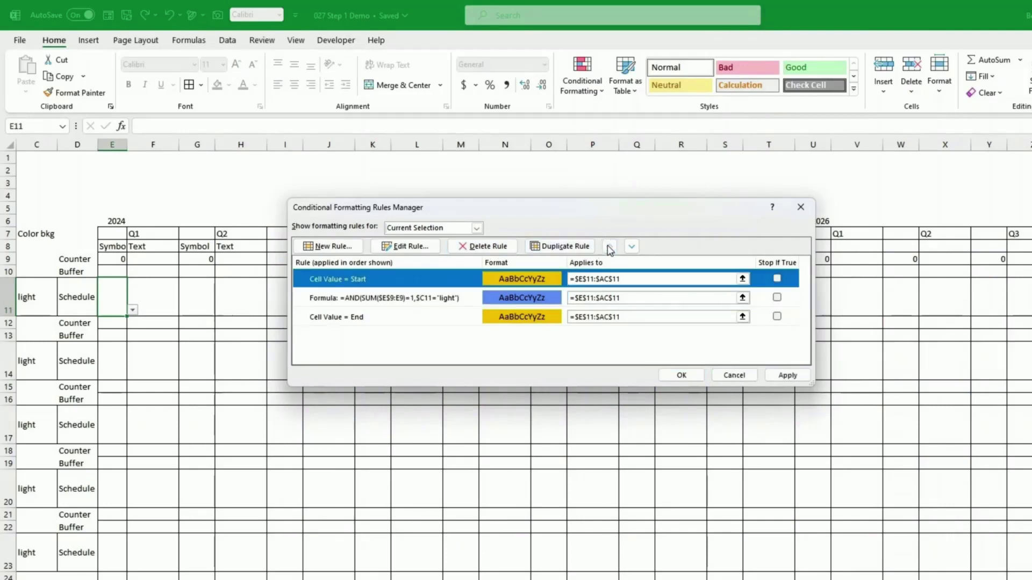
click(518, 317)
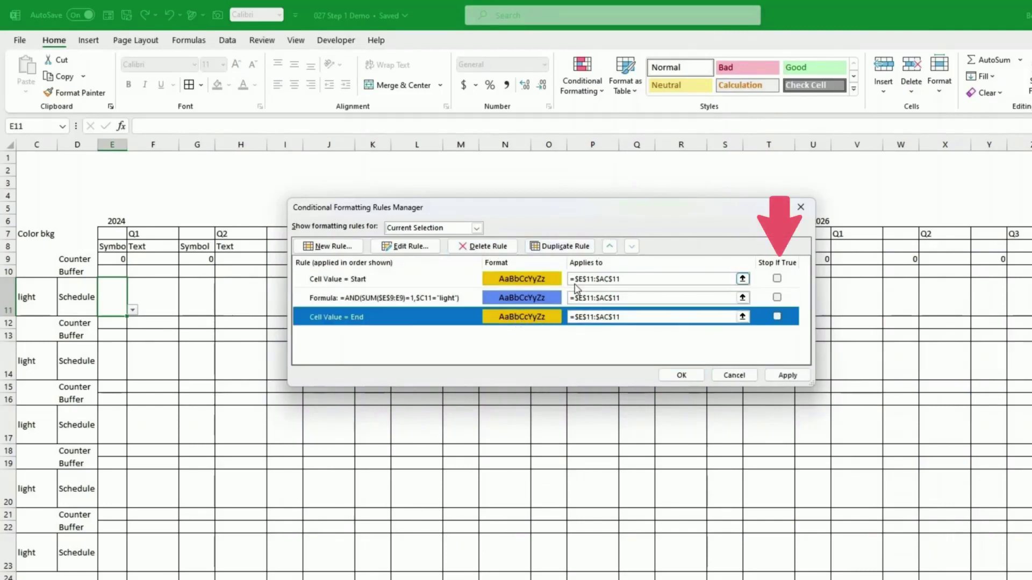
click(609, 246)
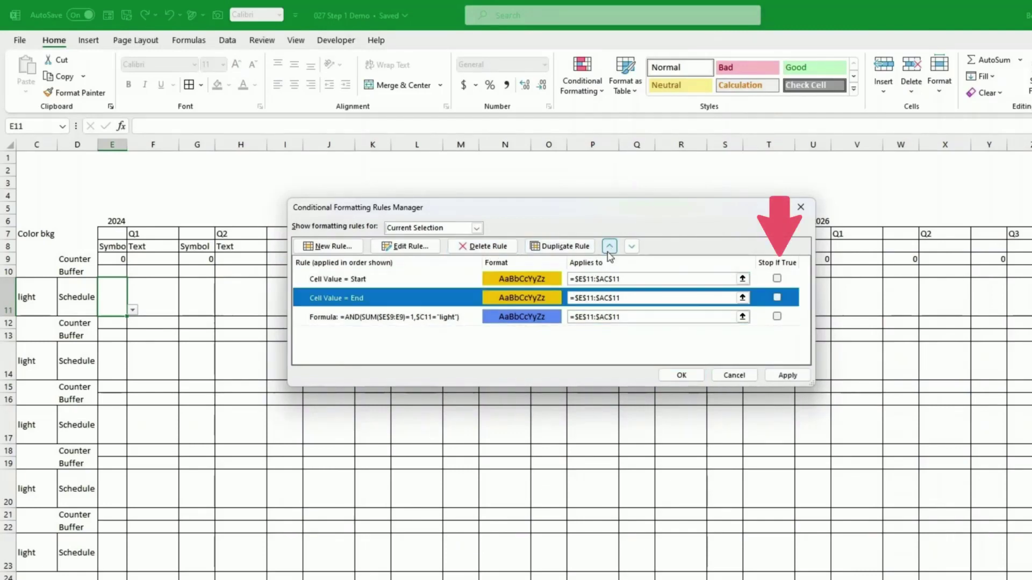
Enable Stop If True for the Start and End rules and apply the rule changes.
click(777, 278)
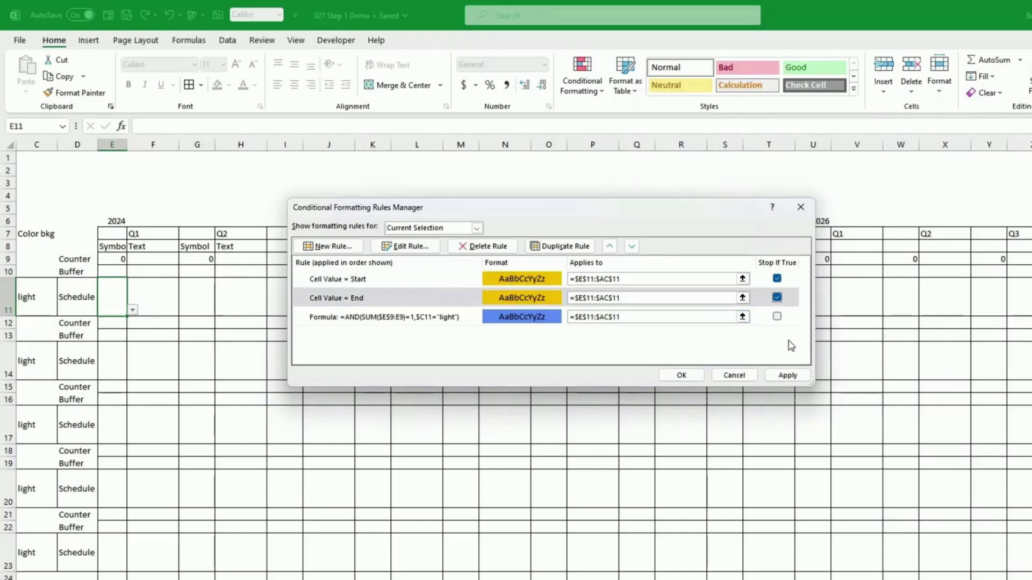
click(788, 376)
click(664, 376)
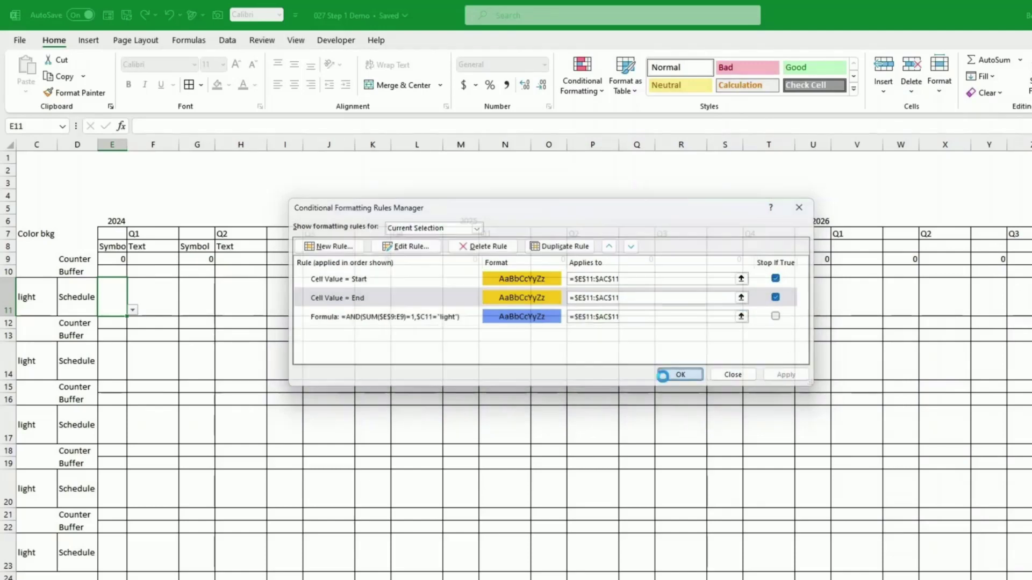
Test the rules by choosing S in E11's dropdown and resetting the cell to blank.
click(132, 311)
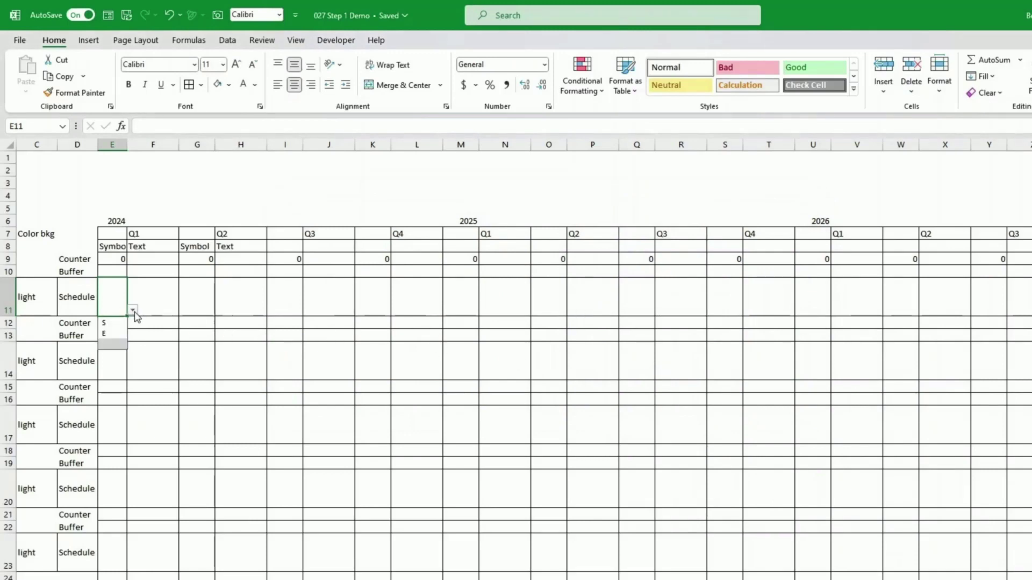
click(117, 321)
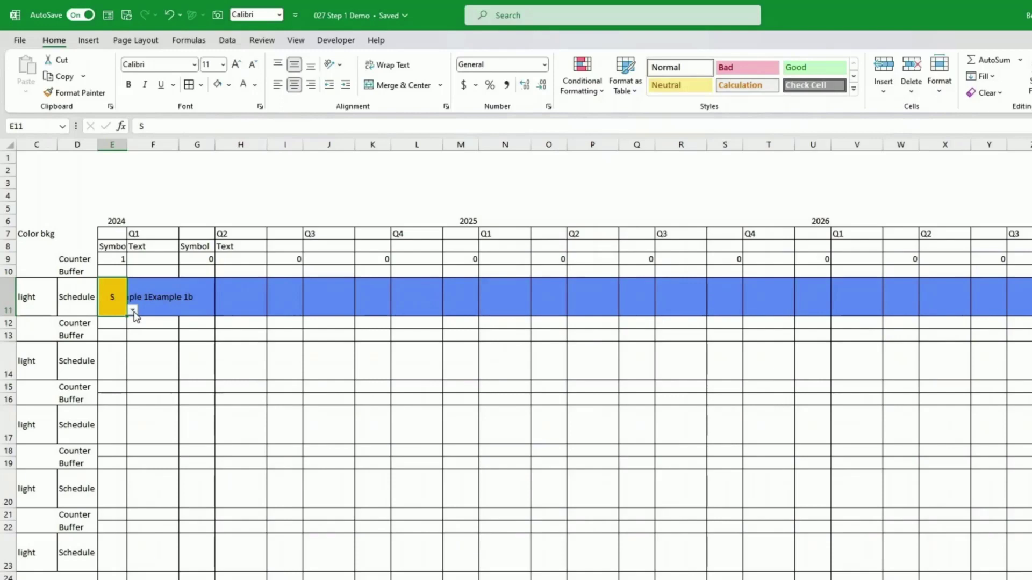
click(132, 311)
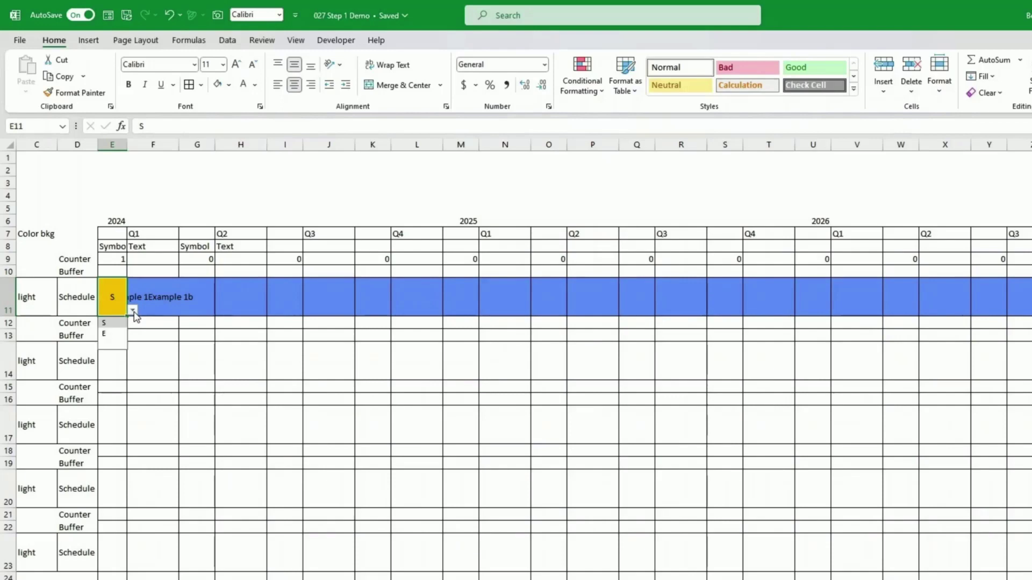
click(120, 345)
Open the font settings of the blue formula-based formatting rule for E11:AC11.
click(592, 88)
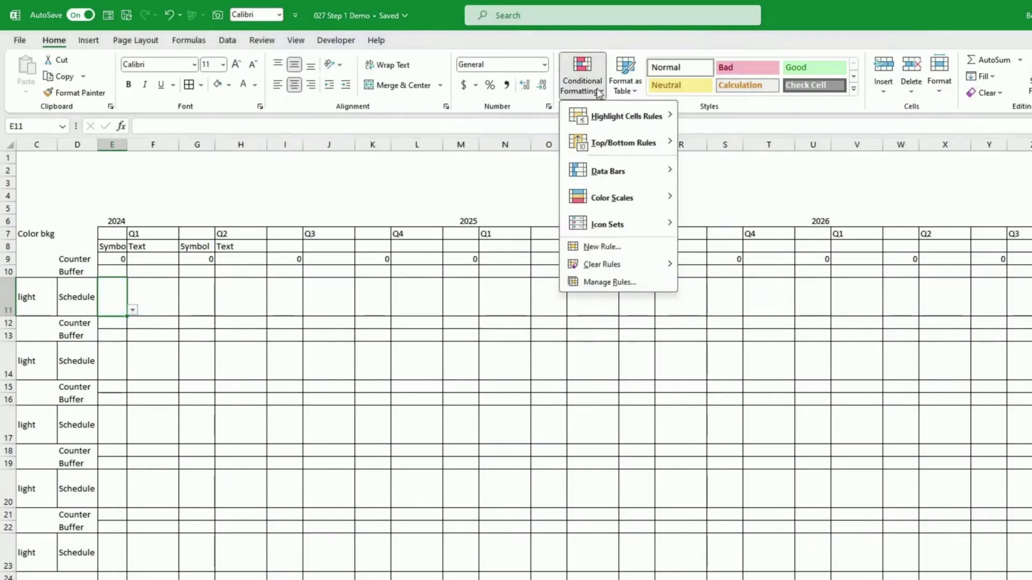
click(605, 282)
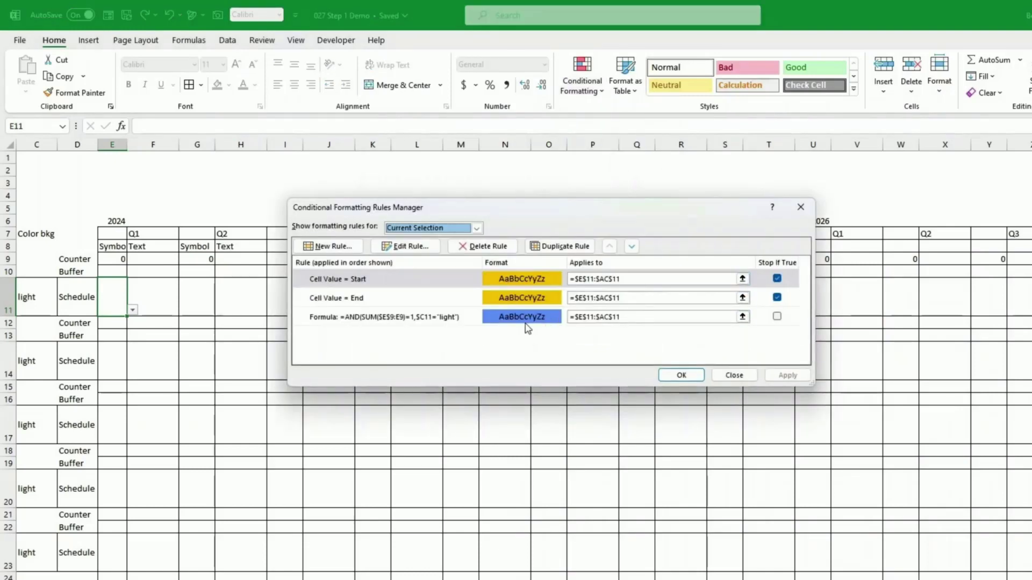
click(504, 318)
click(406, 245)
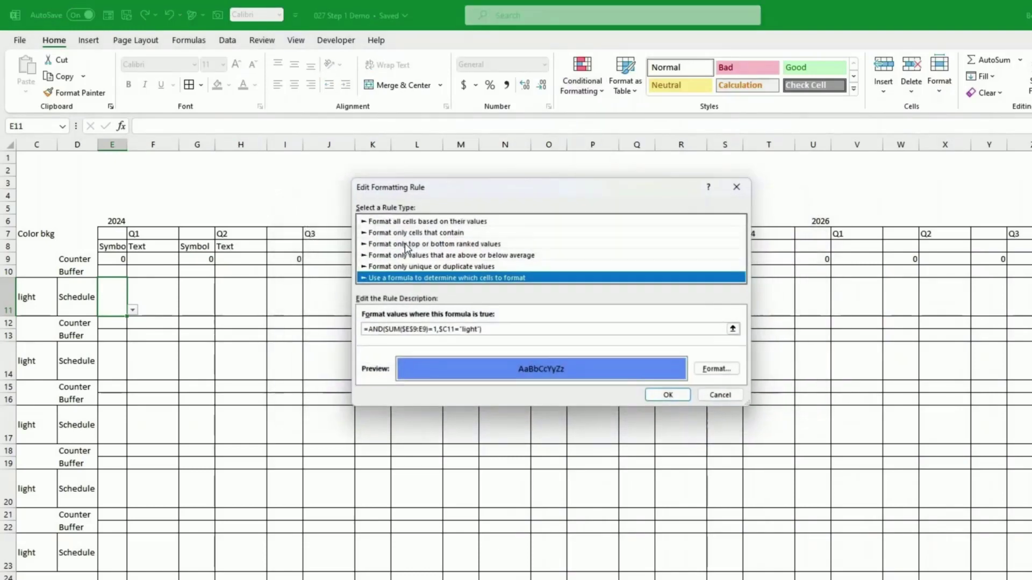
click(719, 370)
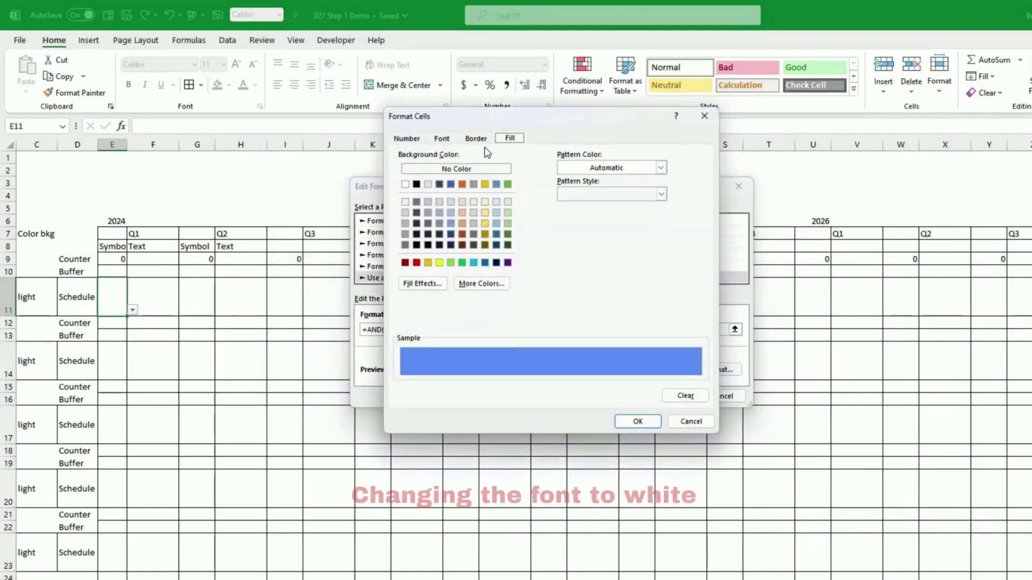
click(441, 139)
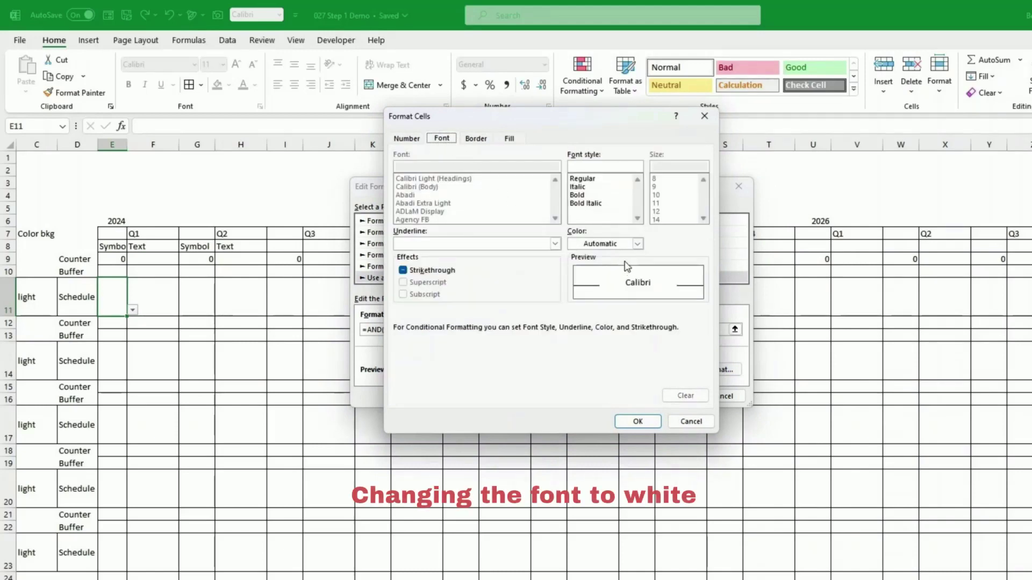
Set the font color of the "light" conditional formatting rule to white and save the rule.
click(637, 243)
click(574, 295)
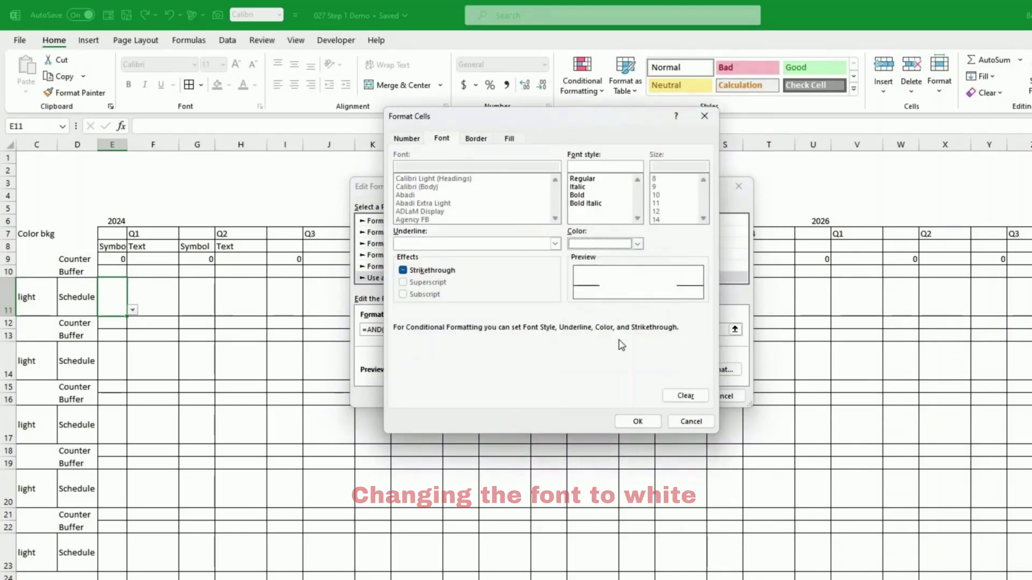
click(637, 422)
click(667, 397)
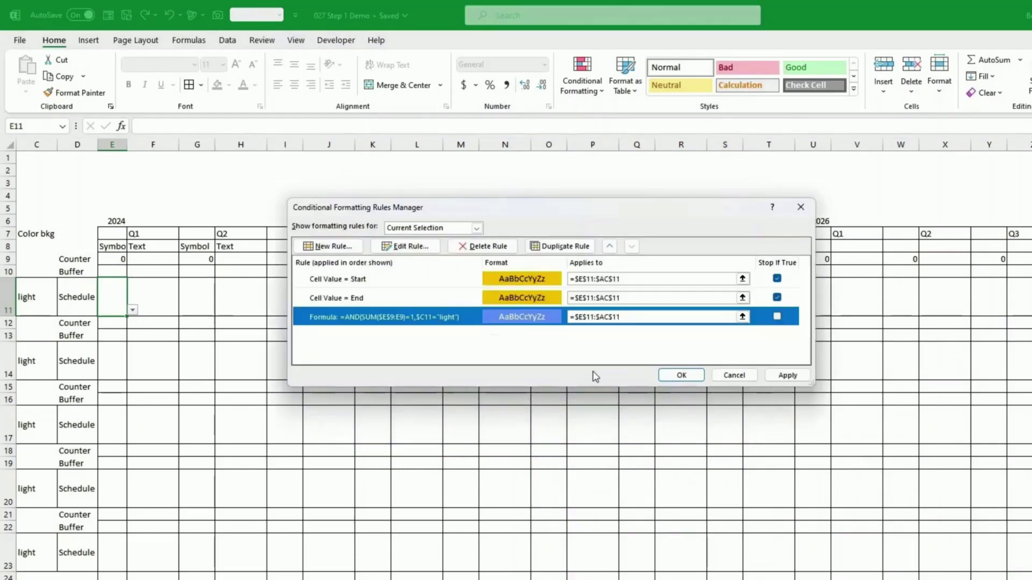
Duplicate the "light" formula rule and move the copy directly below the Cell Value = End rule.
click(551, 246)
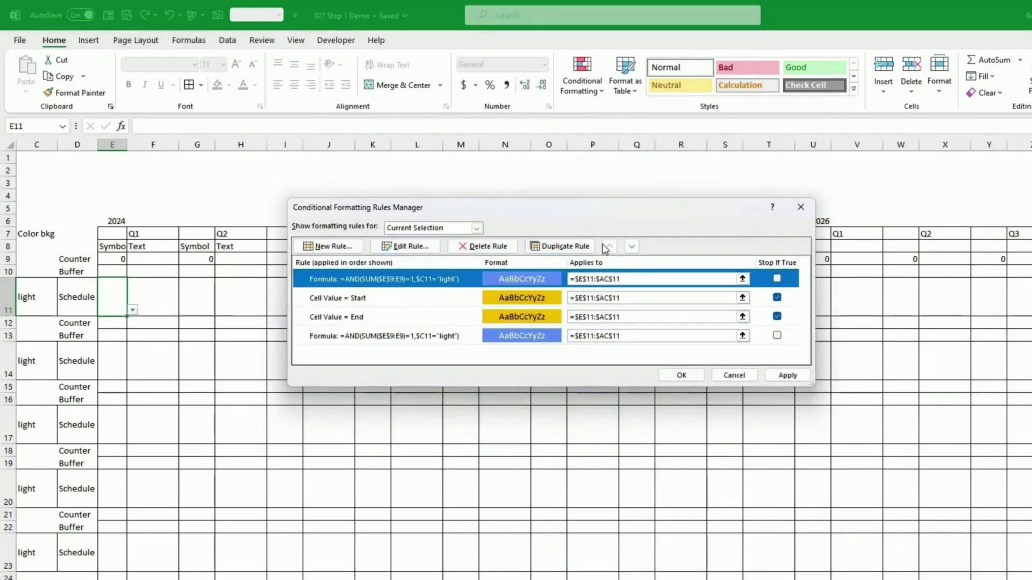
click(631, 247)
click(631, 247)
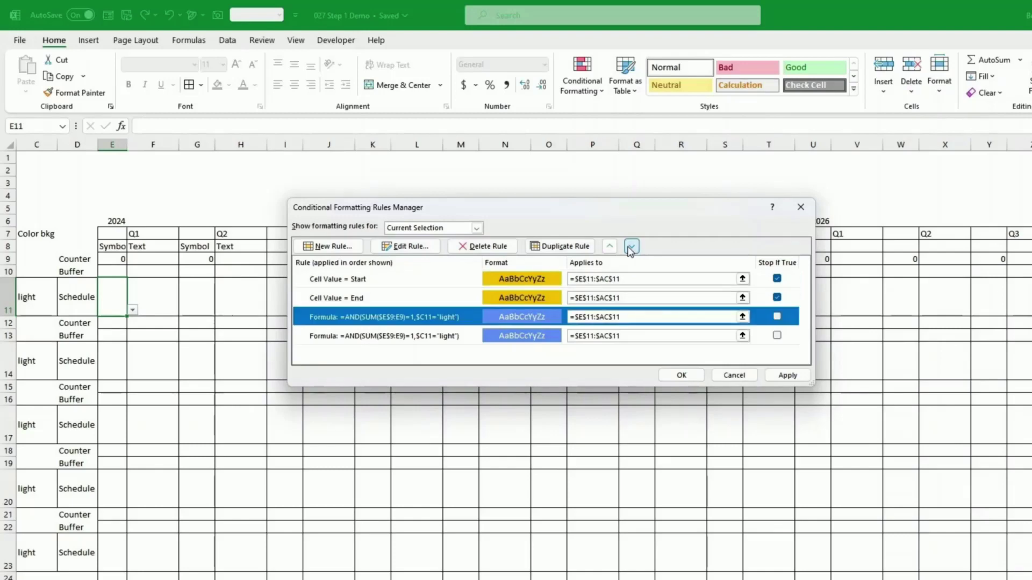
Change the copied rule's formula to =AND(SUM($E$9:E9)=1,$C11="Dark").
click(422, 249)
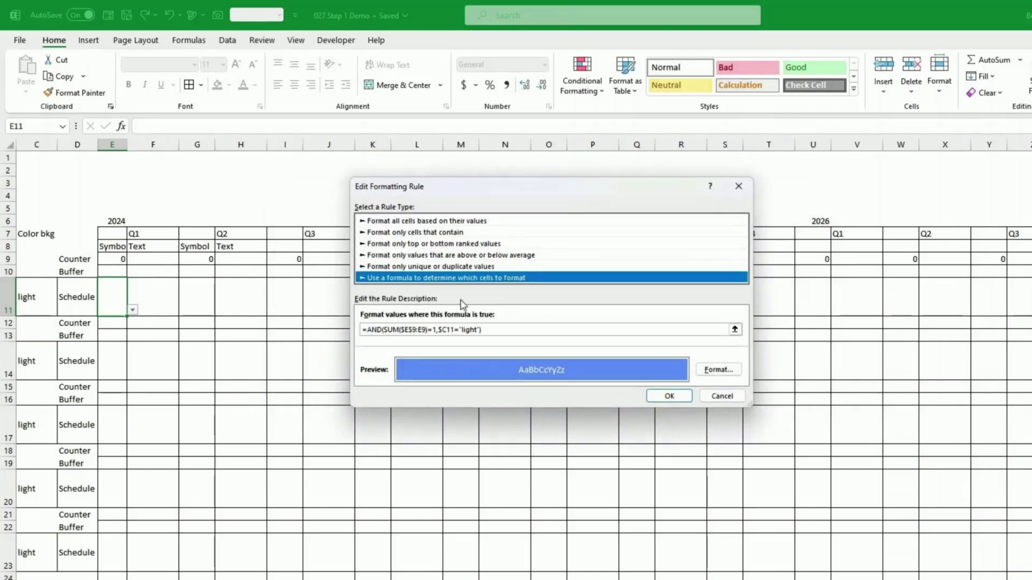
click(476, 329)
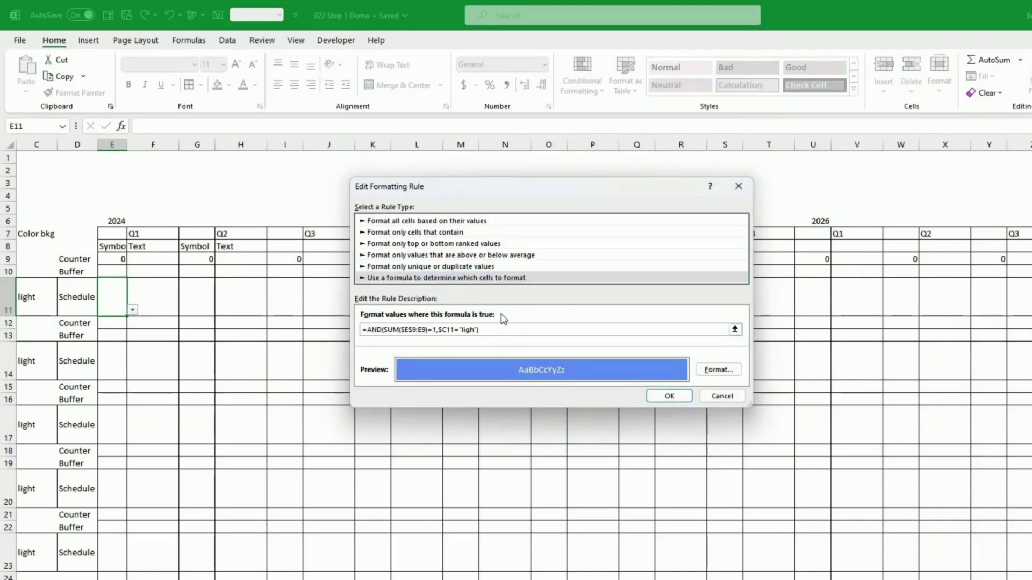
key(BackSpace)
key(BackSpace)
key(BackSpace)
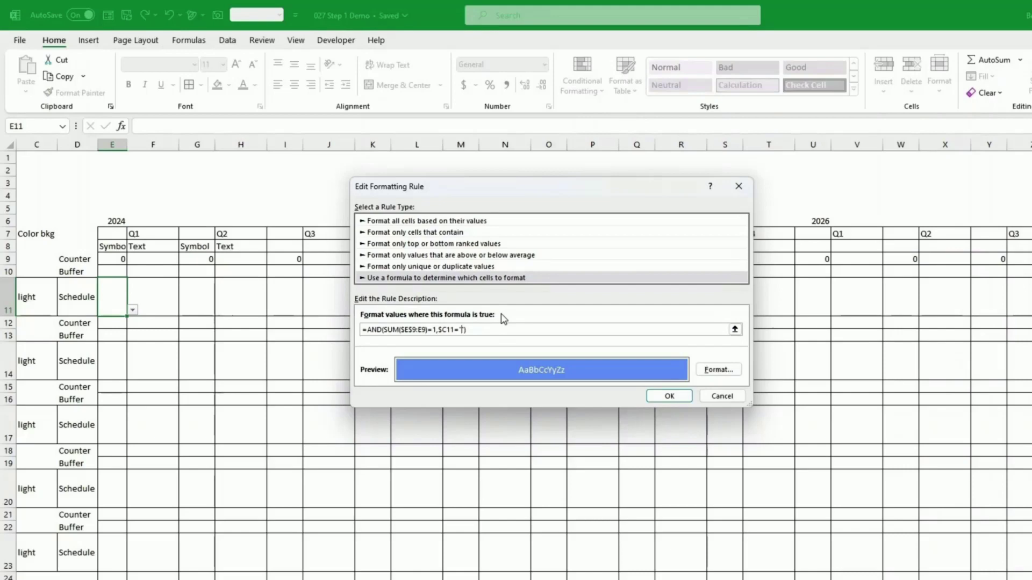
text(Dark)
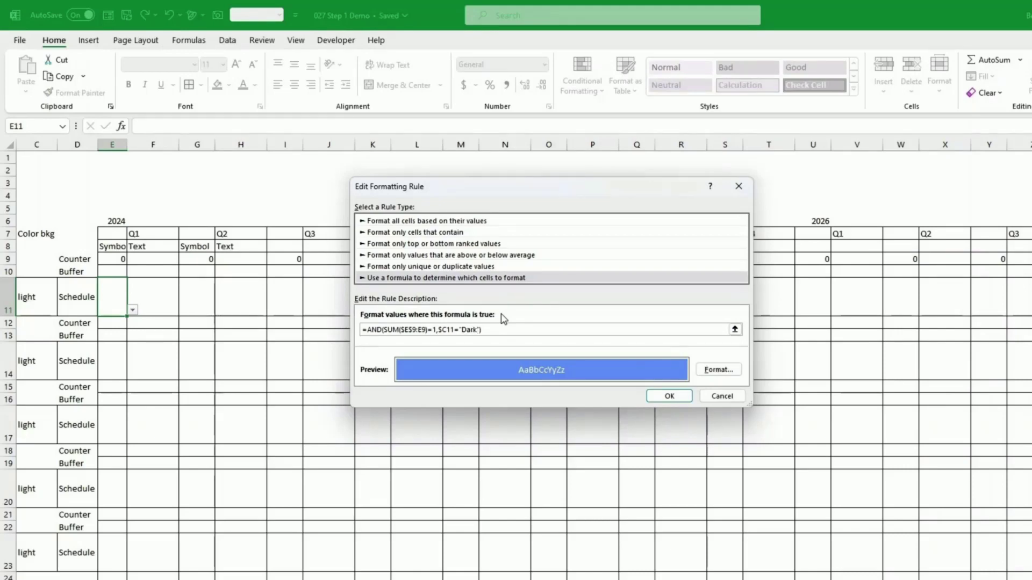
Give the "Dark" rule the darker blue theme fill, save it and apply the rules to the sheet.
click(710, 374)
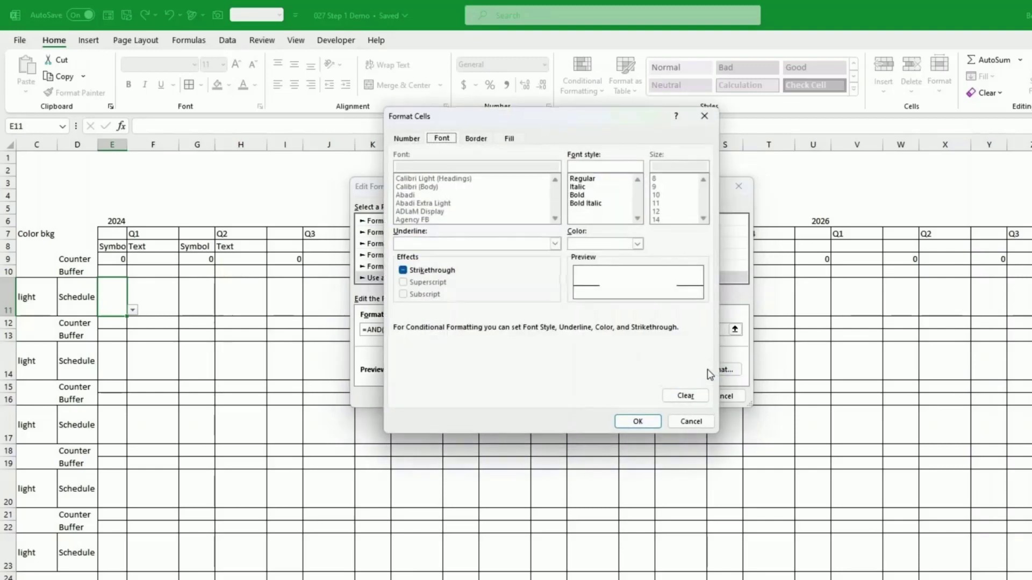
click(511, 139)
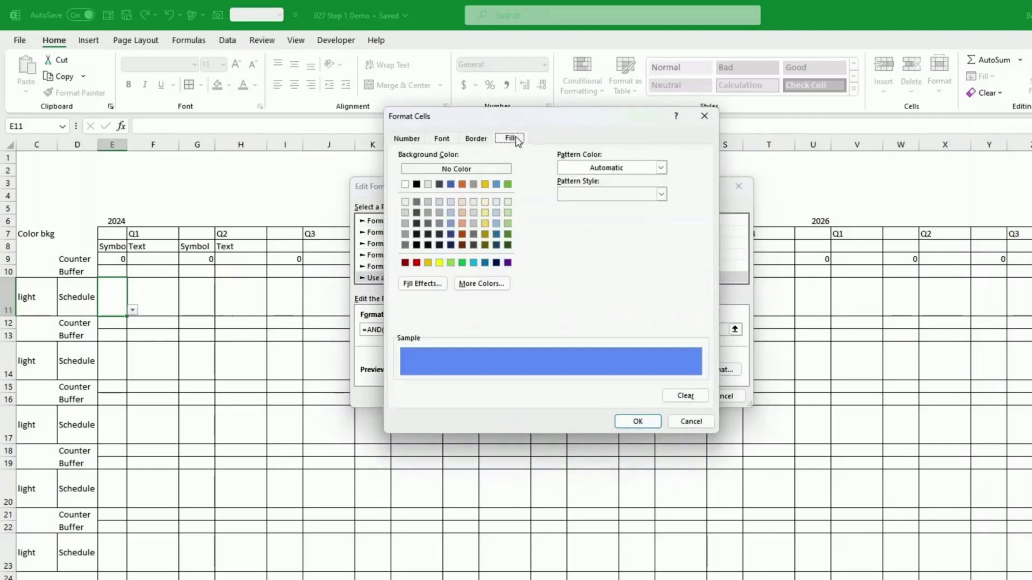
click(451, 185)
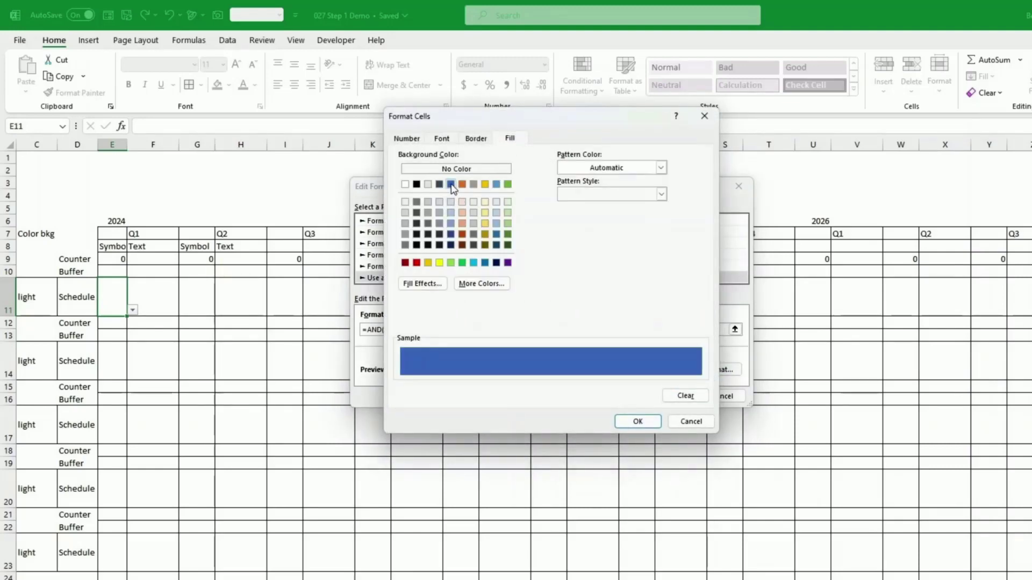
click(648, 421)
click(669, 396)
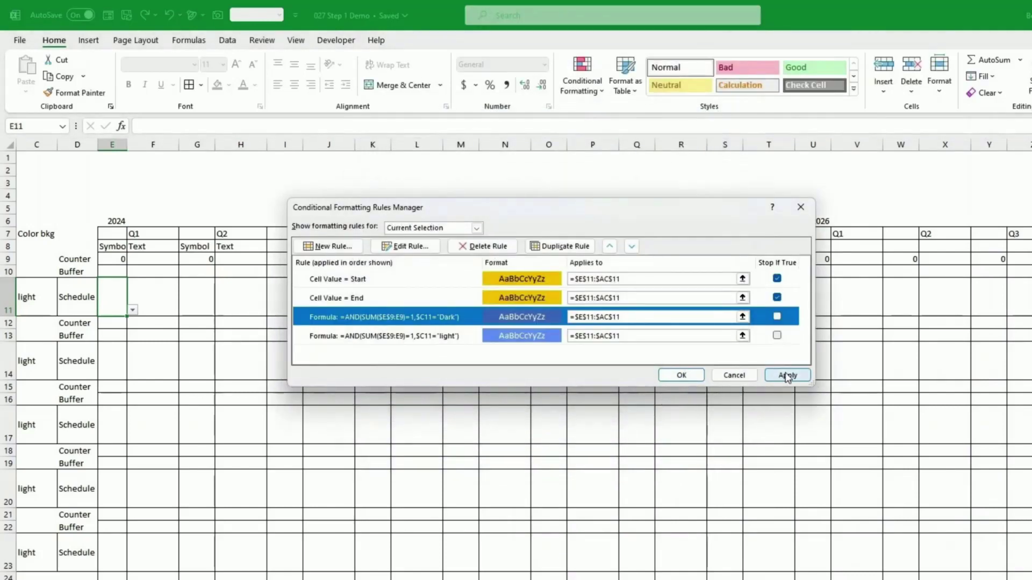
click(787, 375)
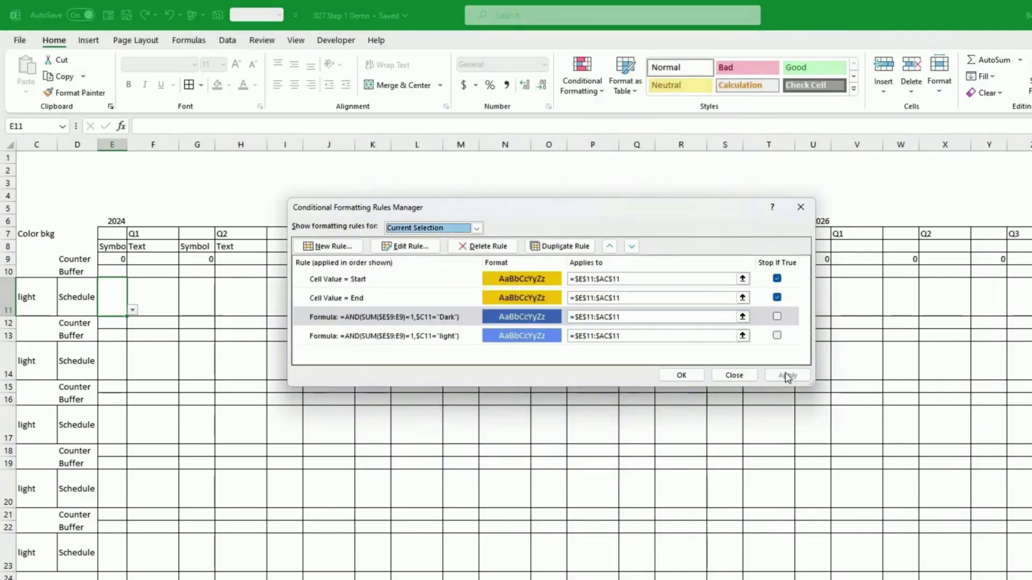
click(681, 376)
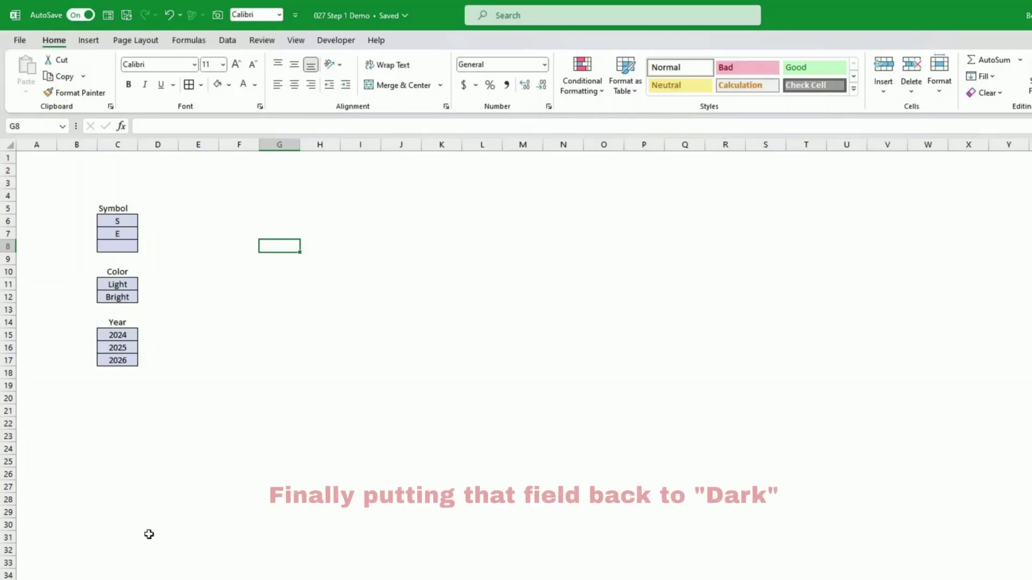
Replace "Bright" with "Dark" in cell C12 of the Color list.
click(119, 298)
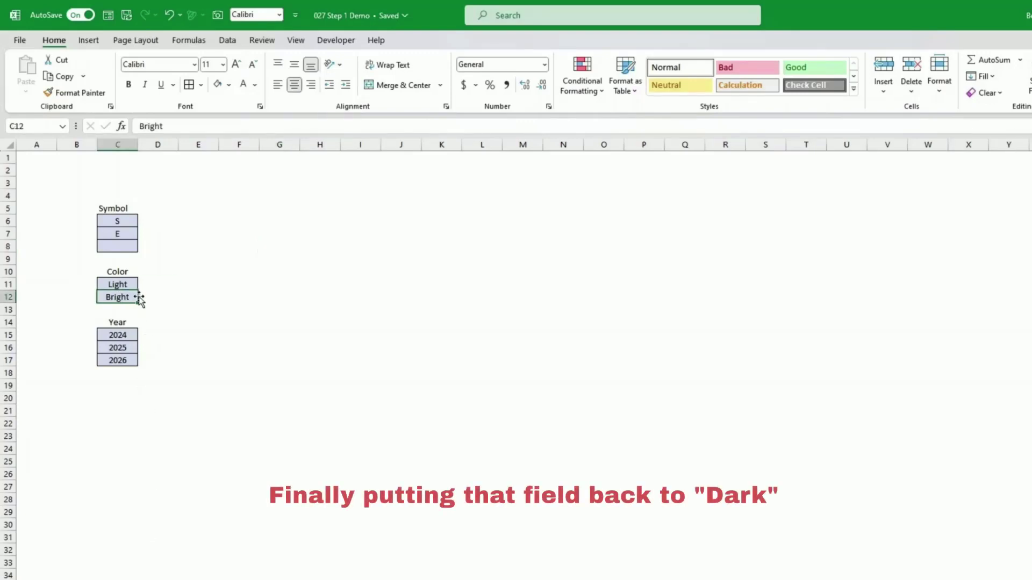
text(Dark)
key(Return)
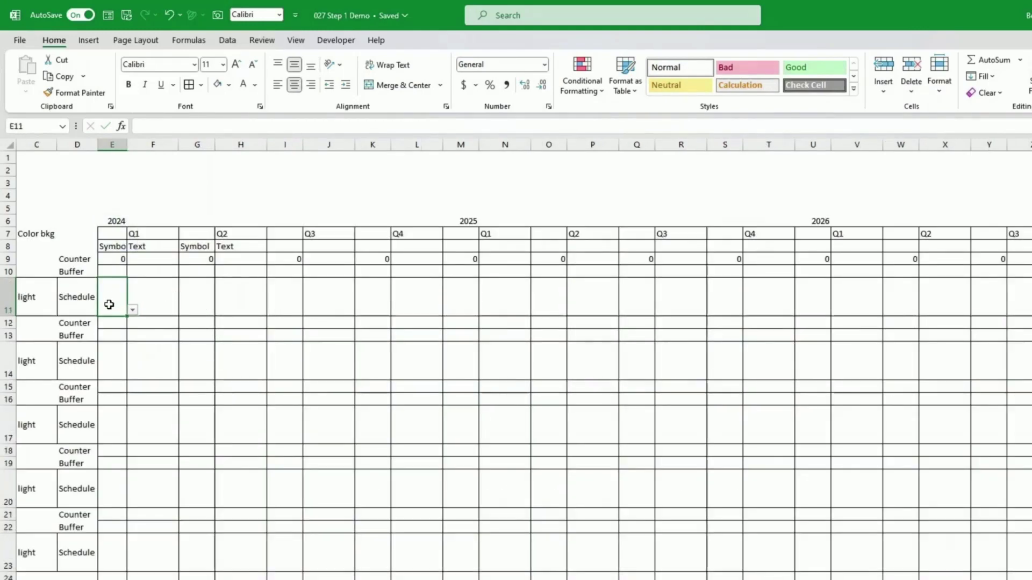
Choose the symbol S in cell E11 to start the first schedule bar.
click(40, 301)
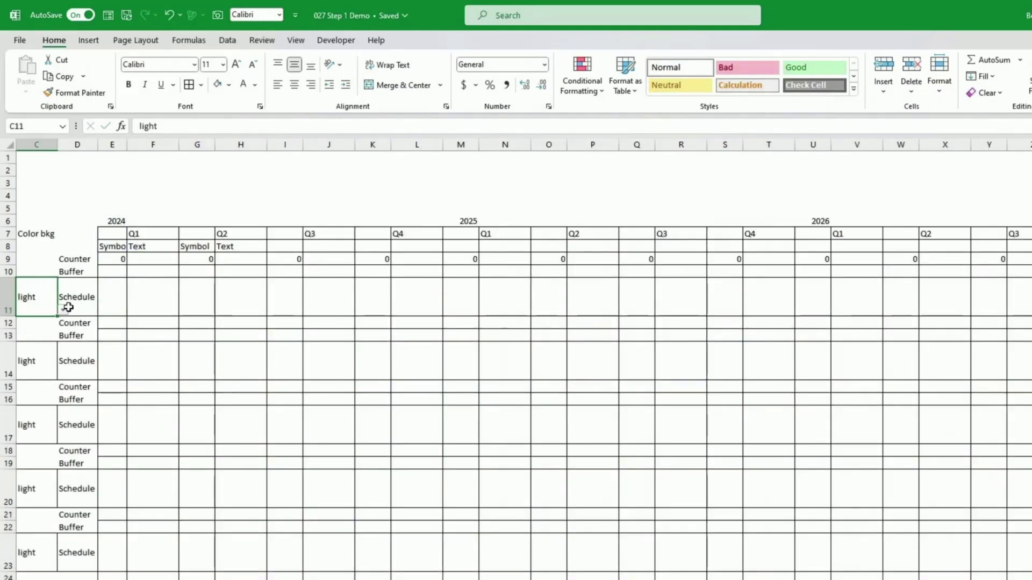
click(64, 310)
click(63, 309)
click(86, 303)
click(120, 308)
click(133, 311)
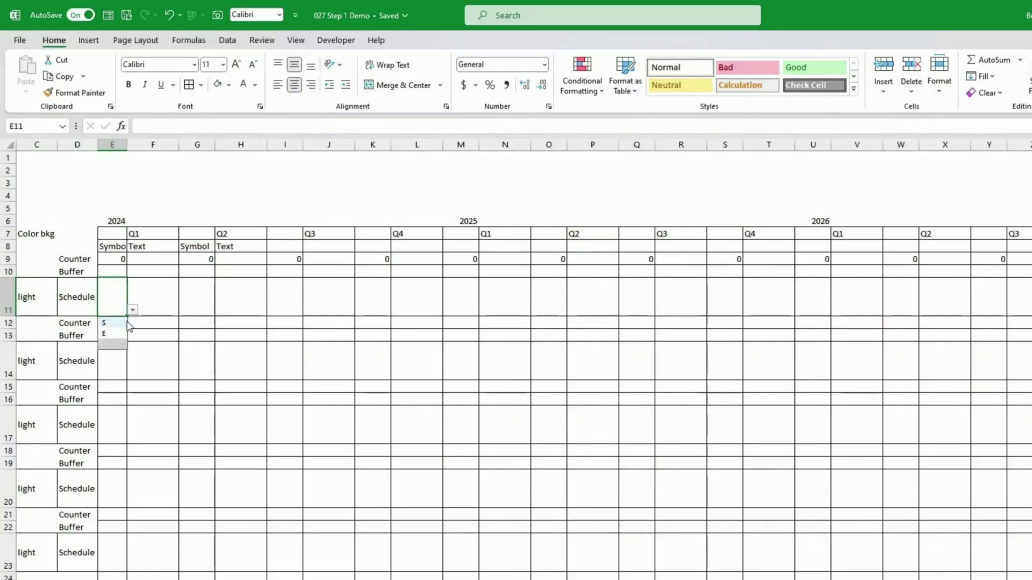
click(116, 323)
Set the background color choice in cell C11 to Dark.
click(51, 308)
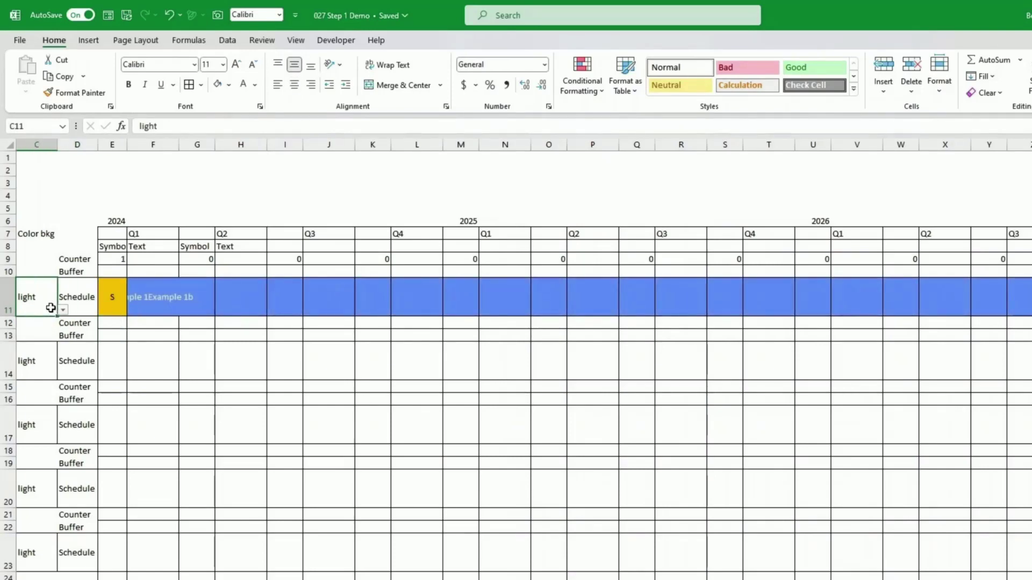
click(63, 310)
click(51, 330)
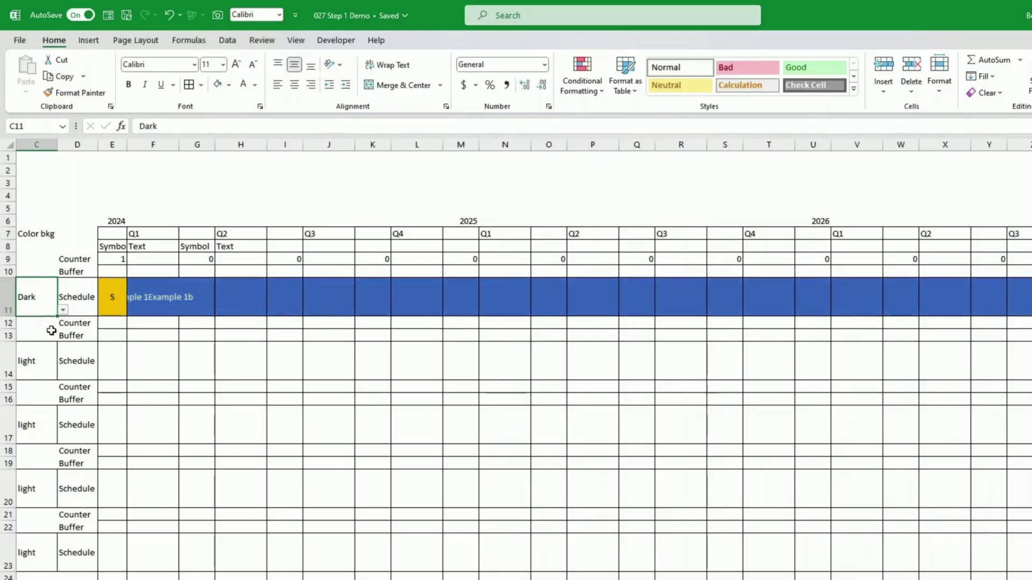
Try ending the first schedule bar with the symbol E in cell I11, and clear that cell again.
click(285, 360)
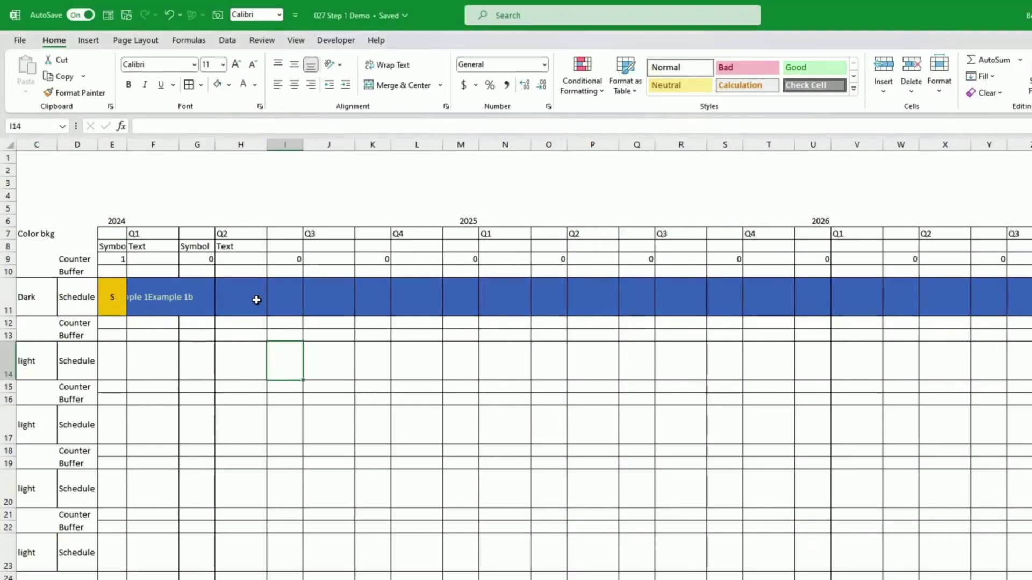
click(297, 309)
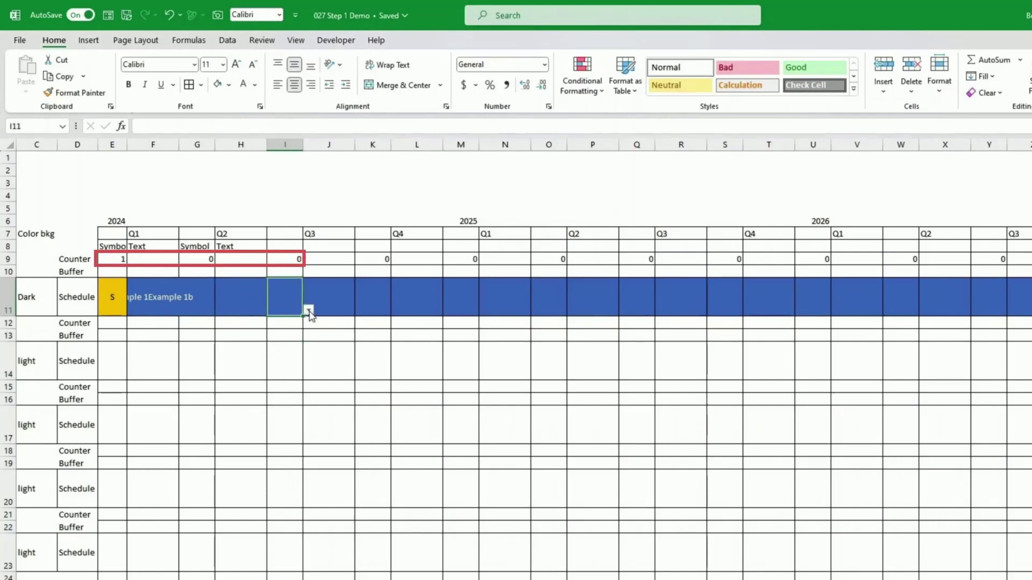
click(308, 311)
click(295, 335)
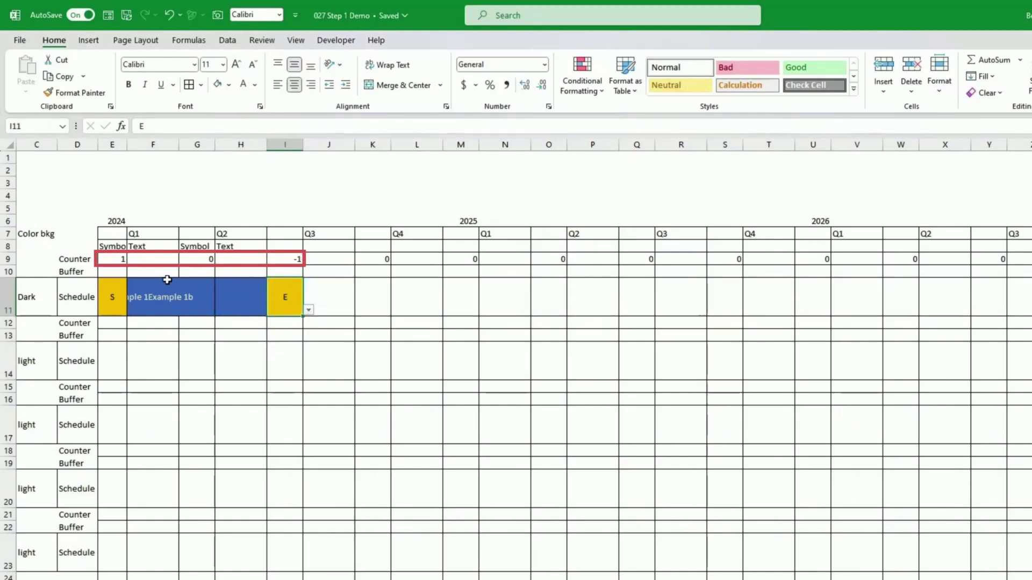
click(308, 311)
click(291, 345)
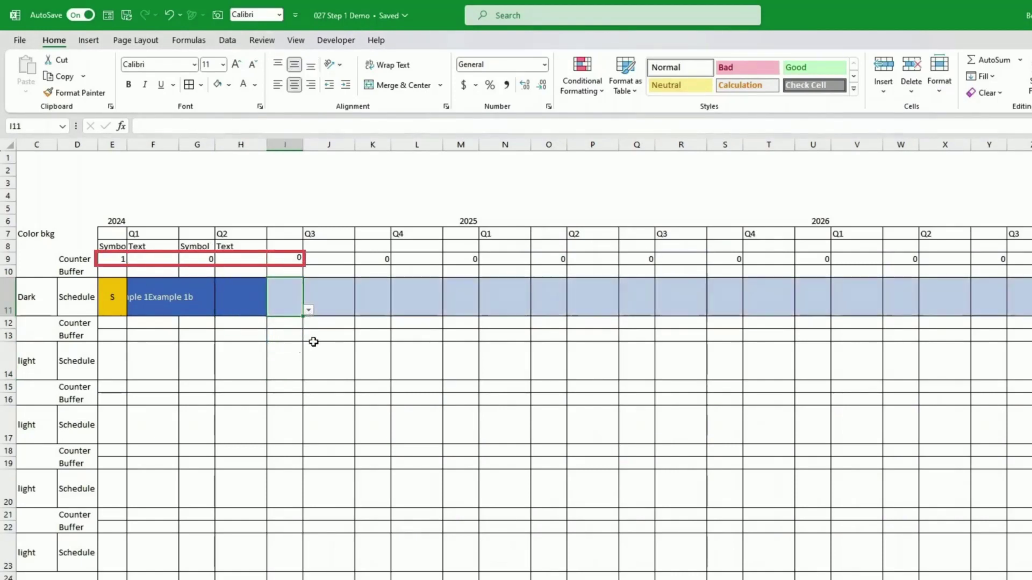
Choose the symbol E in cell Q11 to end the first schedule bar before Q3 2025.
click(636, 299)
click(660, 310)
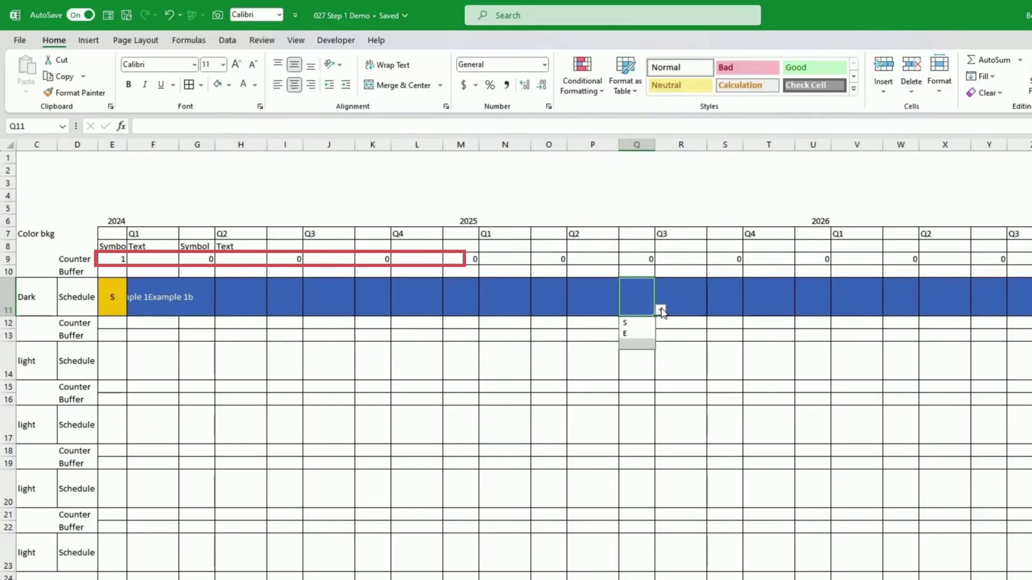
click(651, 334)
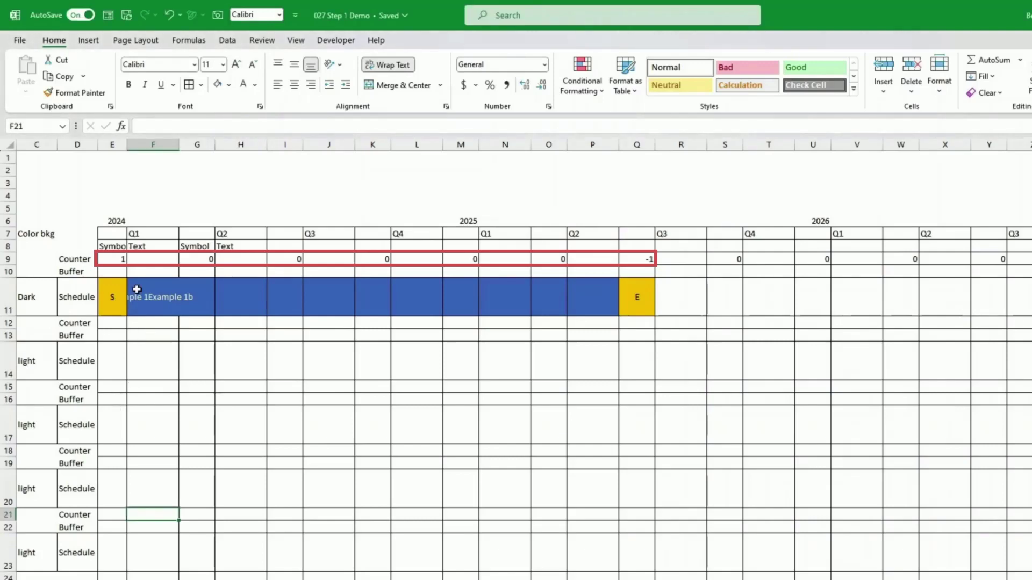
Unlock the row reference in E11's "Dark" formatting rule so its formula reads =AND(SUM($E9:E9)=1,$C11="Dark").
click(110, 298)
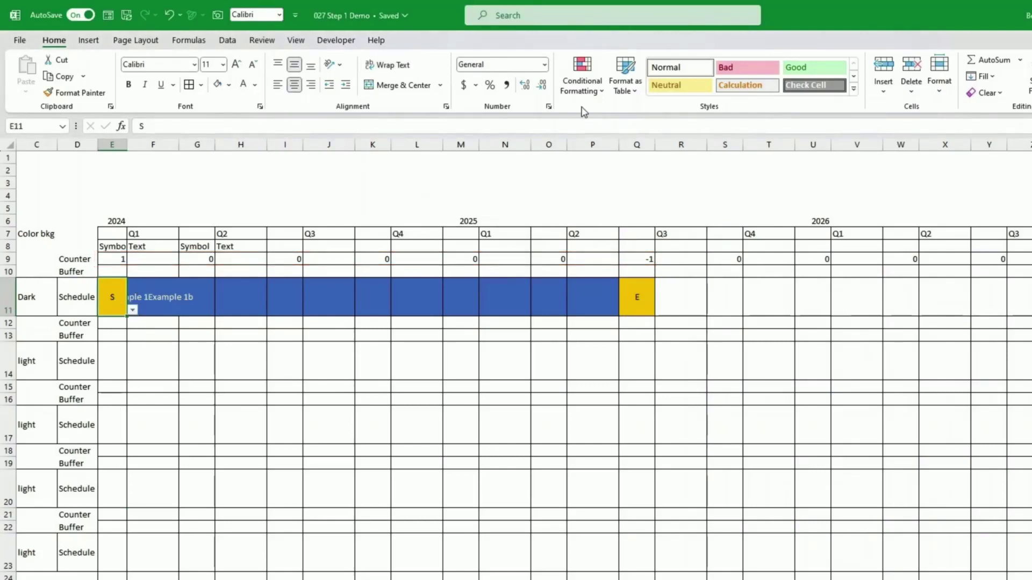
click(582, 81)
click(604, 285)
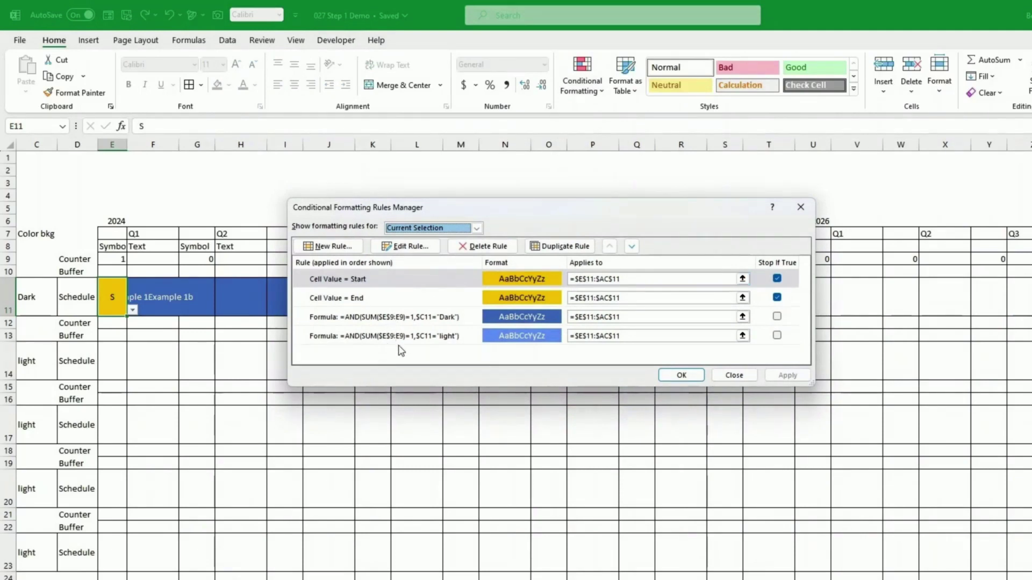
click(425, 317)
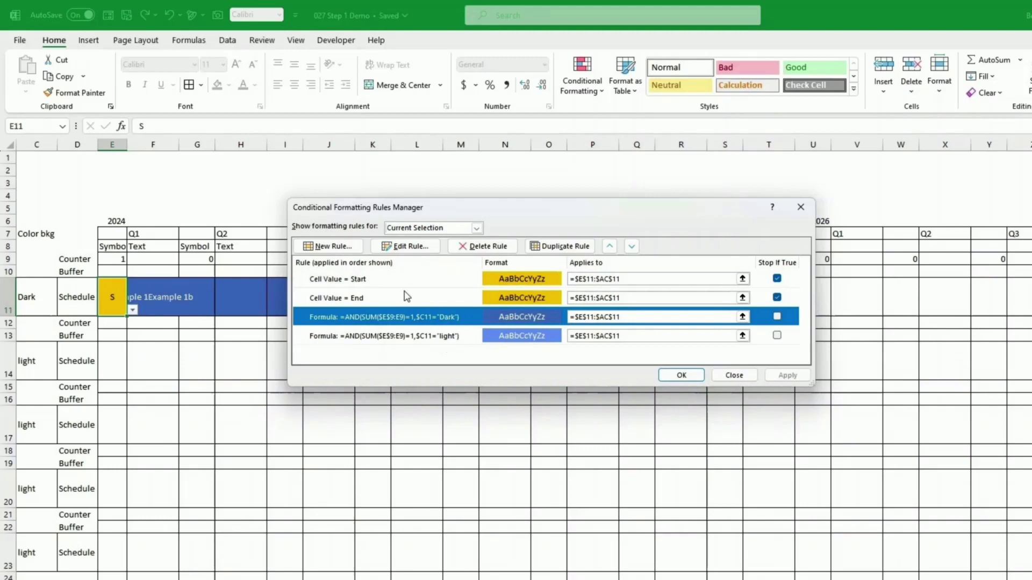
click(404, 246)
click(414, 332)
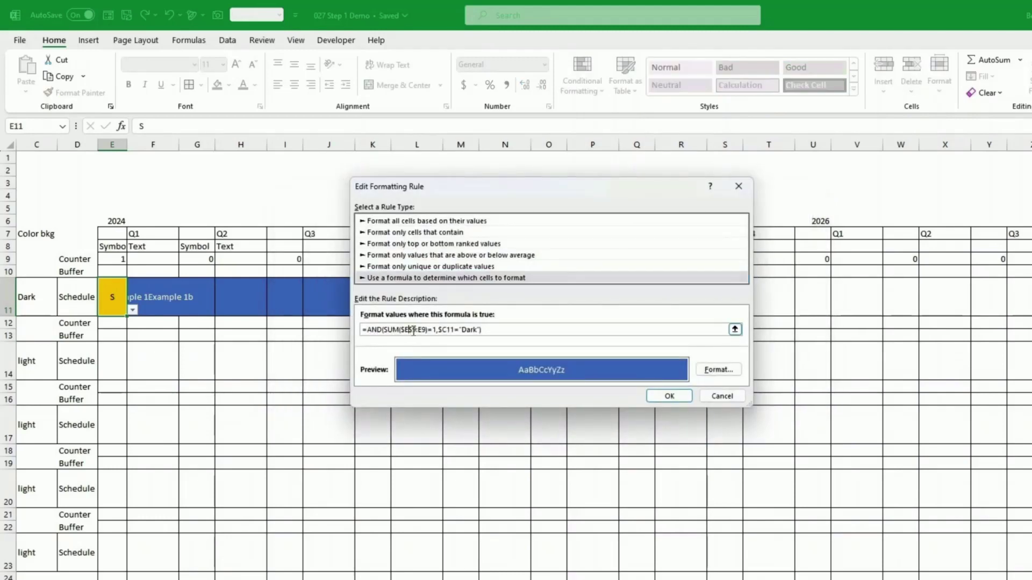
key(BackSpace)
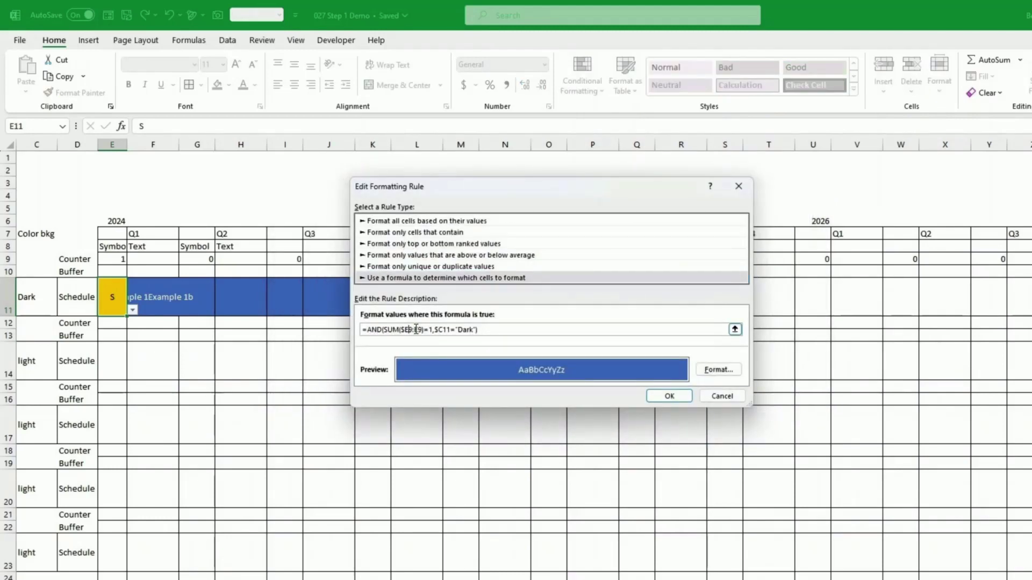
click(669, 397)
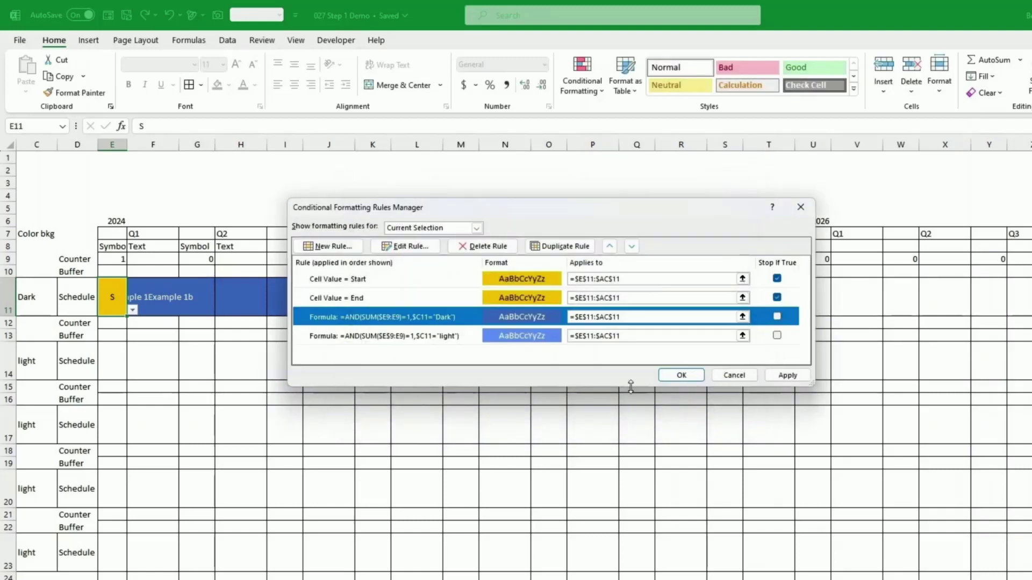
Unlock the row reference in the "light" rule so its formula reads =AND(SUM($E9:E9)=1,$C11="light").
click(430, 338)
click(404, 246)
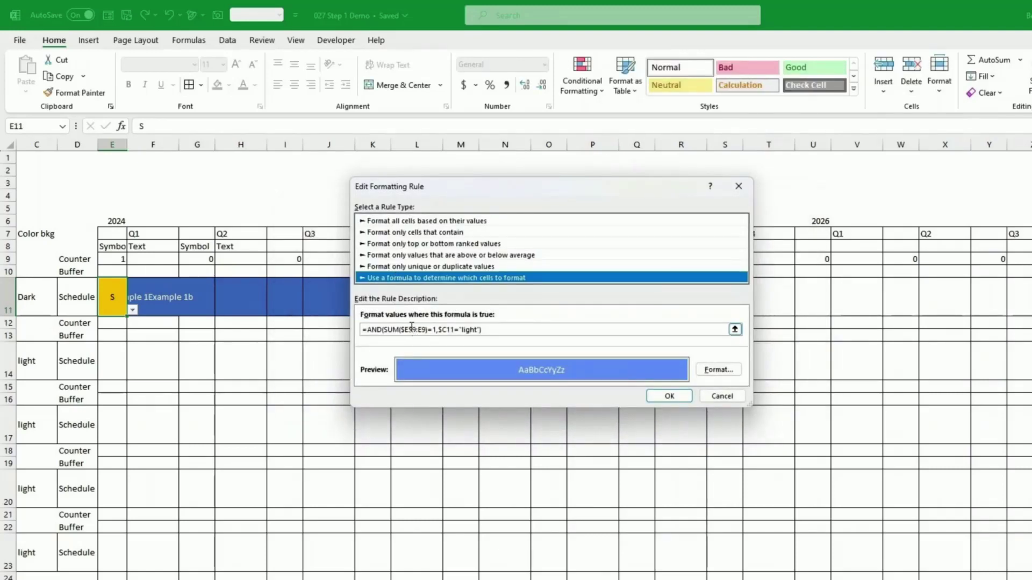
click(411, 328)
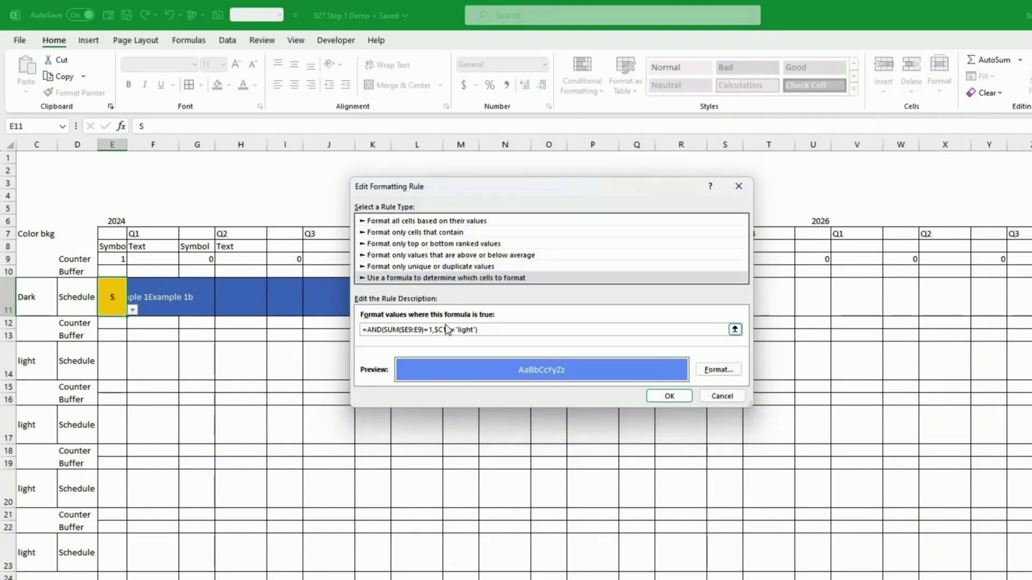
click(665, 396)
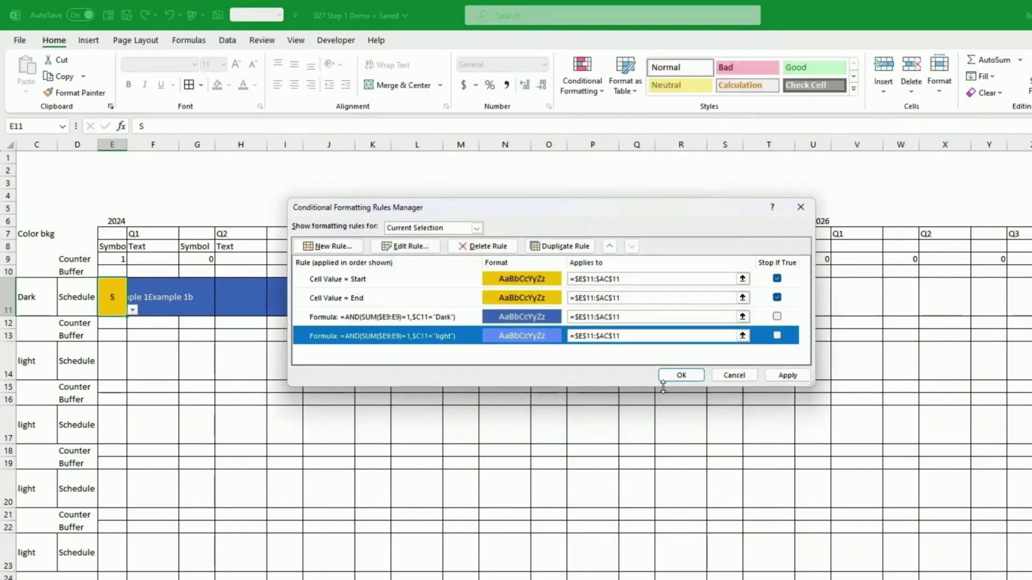
Apply the edited formatting rules and copy the first schedule row from E11 through AC11 into schedule rows 14, 17, 20 and 23.
click(676, 375)
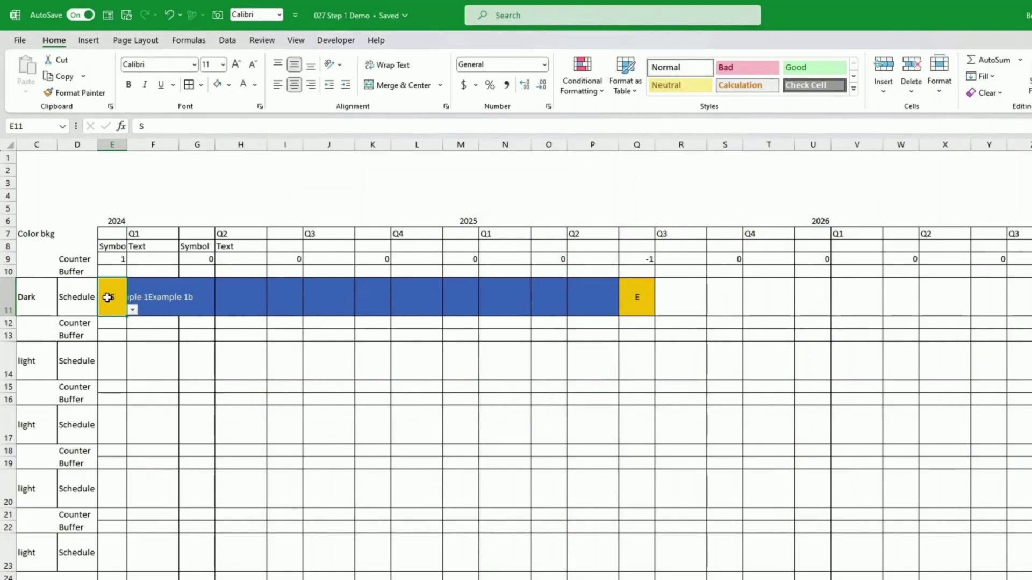
mouse_move(109, 297)
mouse_down()
mouse_move(850, 308)
mouse_move(1029, 301)
mouse_up()
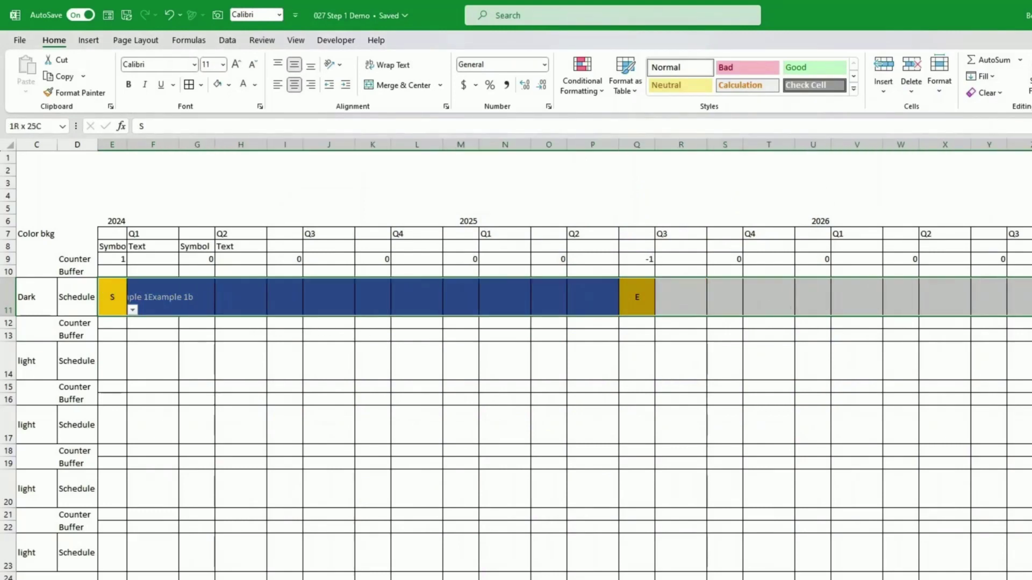
key(ctrl+c)
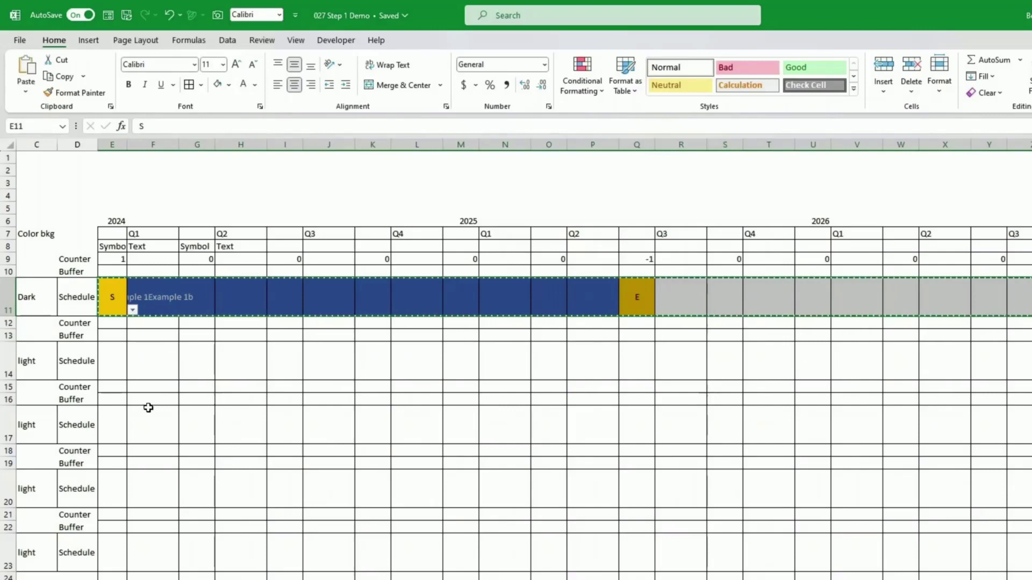
click(108, 364)
key(ctrl+v)
click(112, 424)
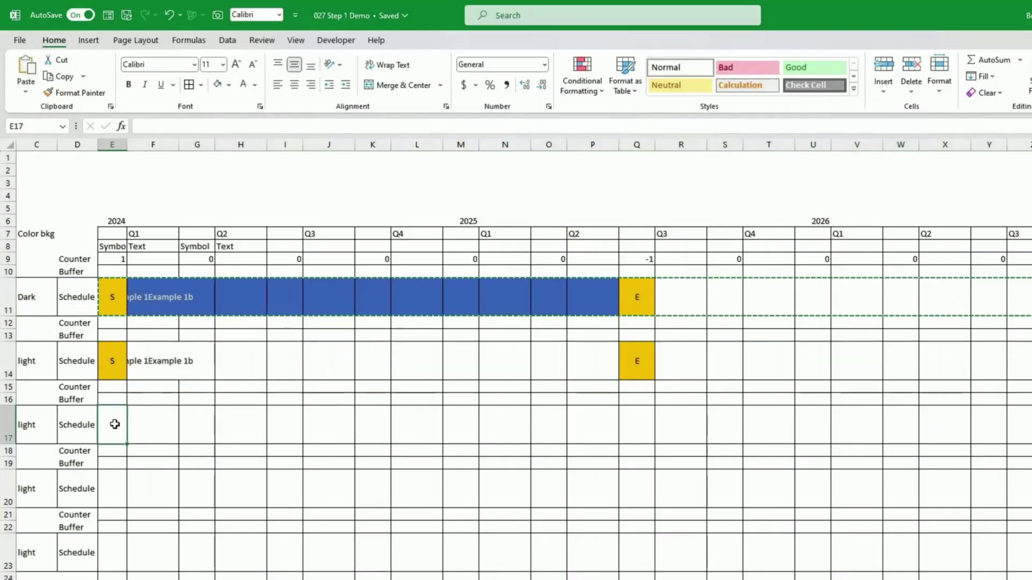
key(ctrl+v)
click(108, 484)
key(ctrl+v)
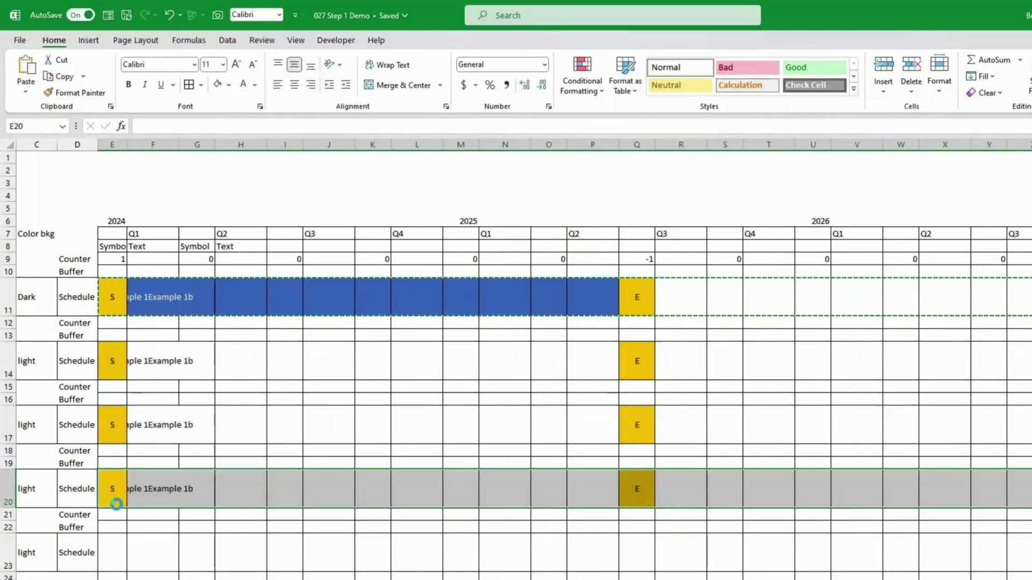
click(111, 552)
key(ctrl+v)
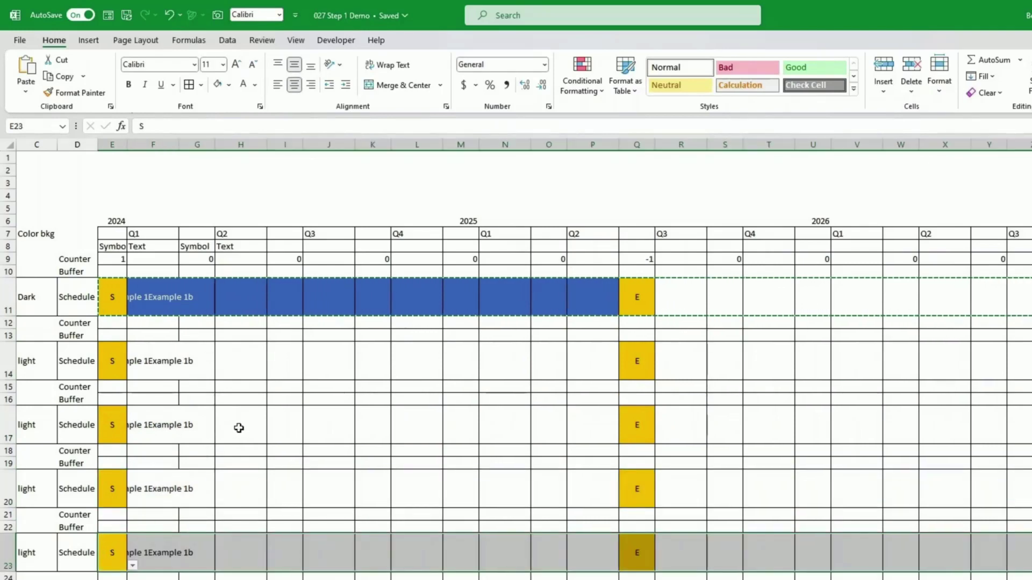
Copy the counter formulas from row 9 into counter row 12, starting at column E.
drag(110, 258, 1029, 261)
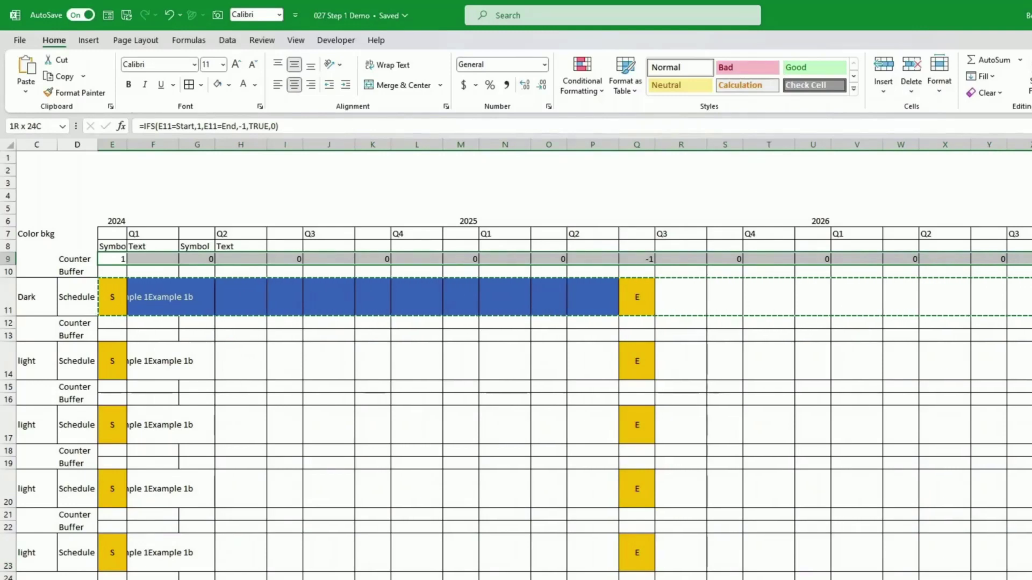
key(ctrl+c)
key(ctrl+z)
key(ctrl+v)
Paste the copied counter formulas into counter rows 15, 18 and 21.
key(Down)
key(Down)
key(Down)
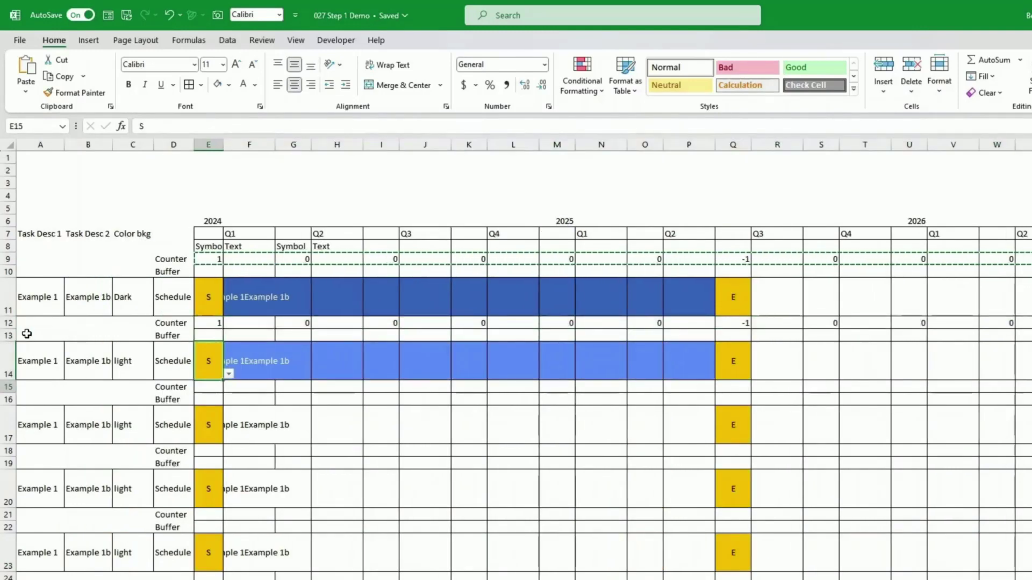
key(ctrl+v)
key(Down)
key(Down)
key(Down)
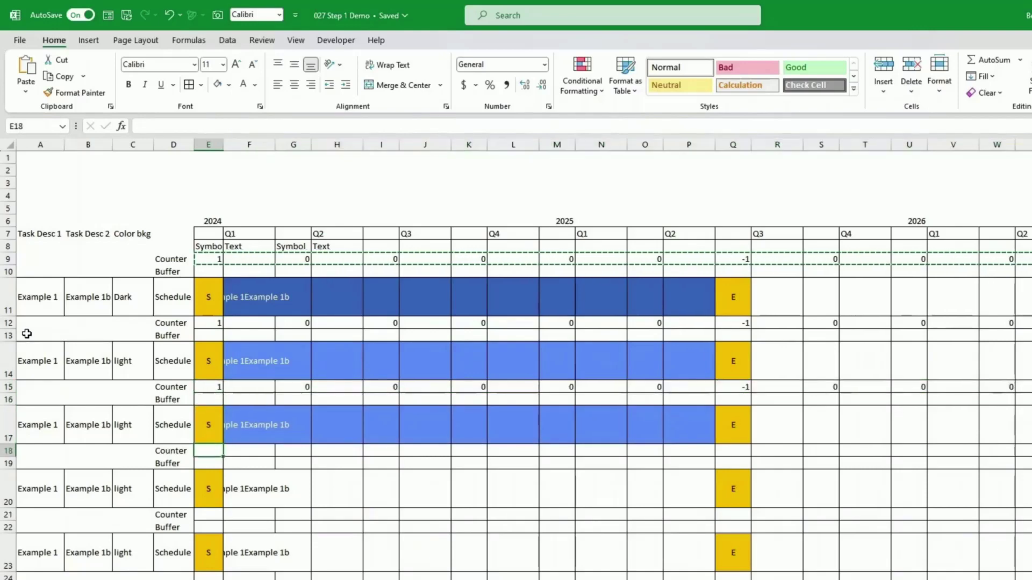
key(ctrl+v)
key(Down)
key(Down)
key(Down)
key(ctrl+v)
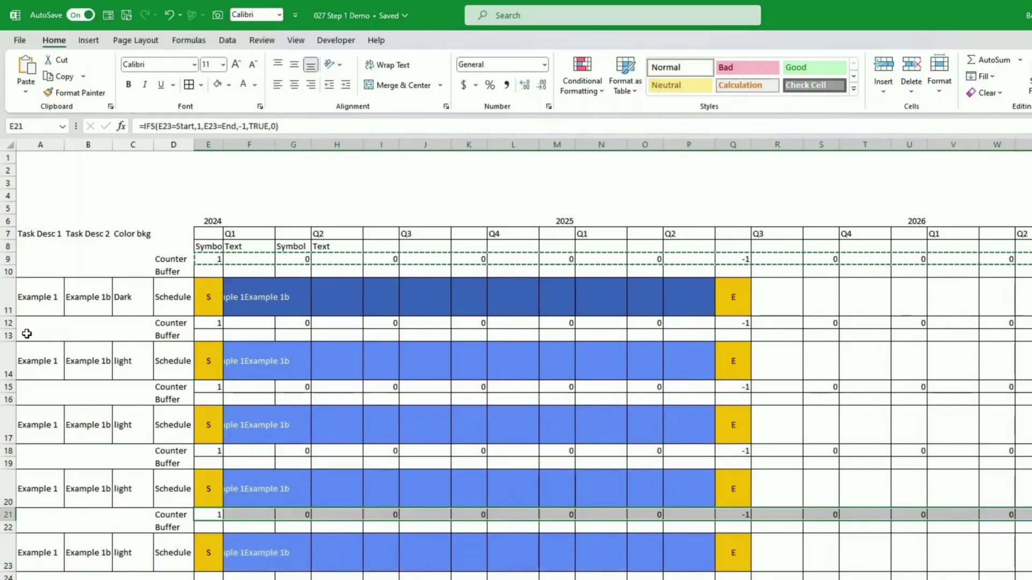
Clear the Counter, Buffer and Schedule labels in column D, and fill header cell E7 with light blue.
drag(173, 246, 165, 579)
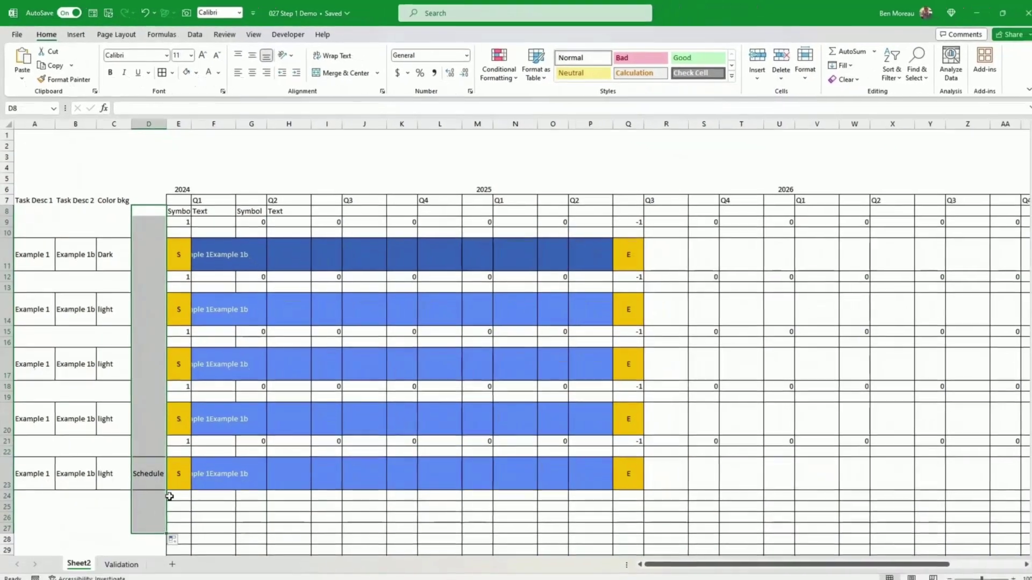
key(Delete)
click(191, 214)
click(210, 78)
click(183, 203)
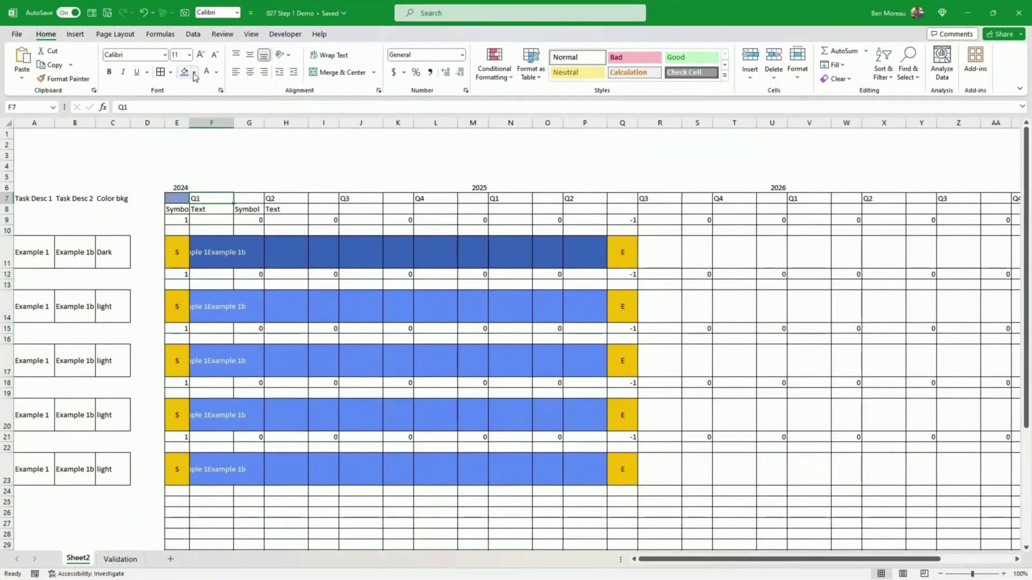
Format the Q1 header in F7 with dark blue fill and larger, bold, centered white text, and make row 7 taller.
click(211, 198)
click(194, 71)
click(220, 141)
click(109, 72)
click(250, 72)
drag(12, 205, 12, 213)
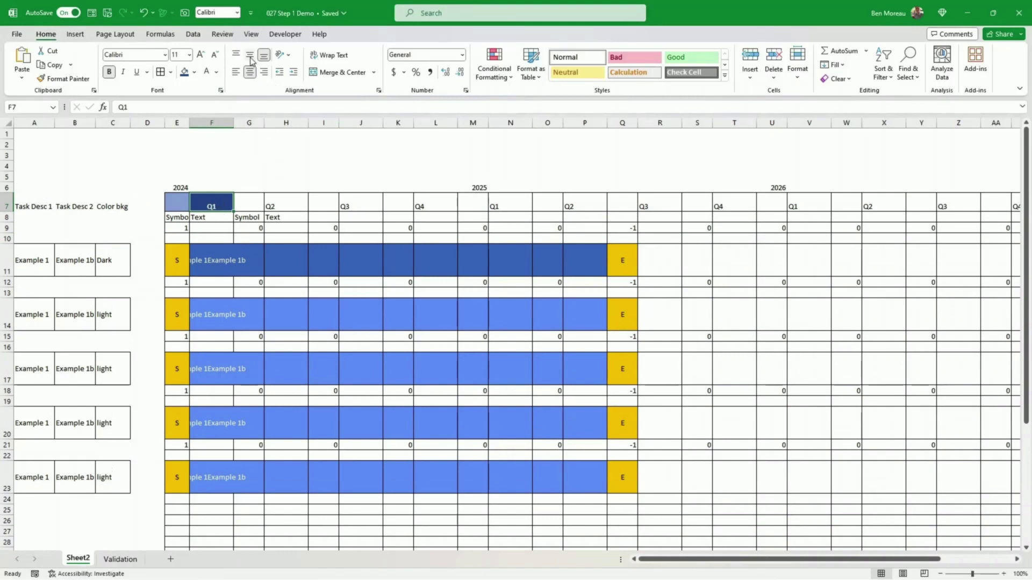
Copy the formatting of E7:F7 across all remaining quarter headers in row 7.
key(shift+Left)
key(ctrl+c)
click(255, 205)
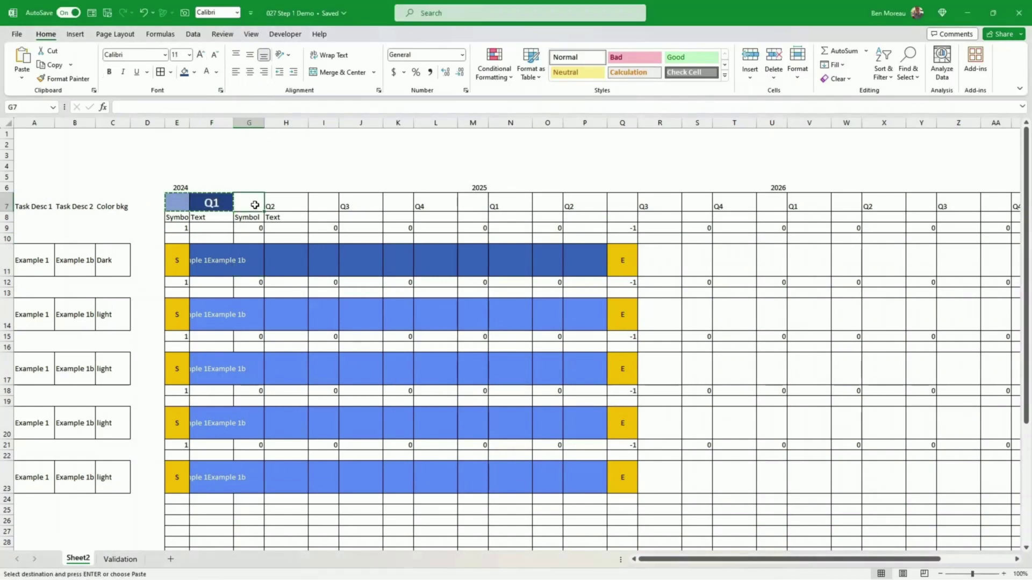
right_click(255, 205)
click(336, 254)
click(61, 79)
drag(178, 203, 429, 203)
drag(177, 203, 1005, 205)
double_click(62, 79)
key(Escape)
click(75, 141)
Fill the first task's description and color cells A11:C11 with a pale blue theme color.
drag(32, 260, 113, 260)
click(194, 72)
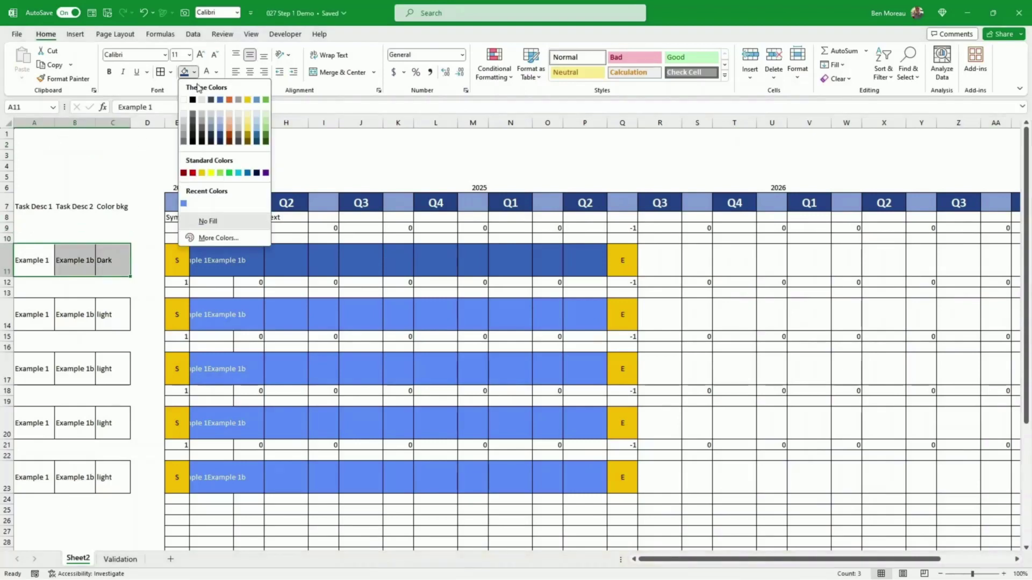
click(220, 110)
Copy the formatting of A11:C11 onto the task cells in columns A to C of rows 14, 17, 20 and 23.
double_click(62, 78)
drag(32, 315, 113, 314)
drag(33, 369, 113, 369)
drag(32, 423, 113, 423)
drag(32, 478, 113, 477)
click(86, 81)
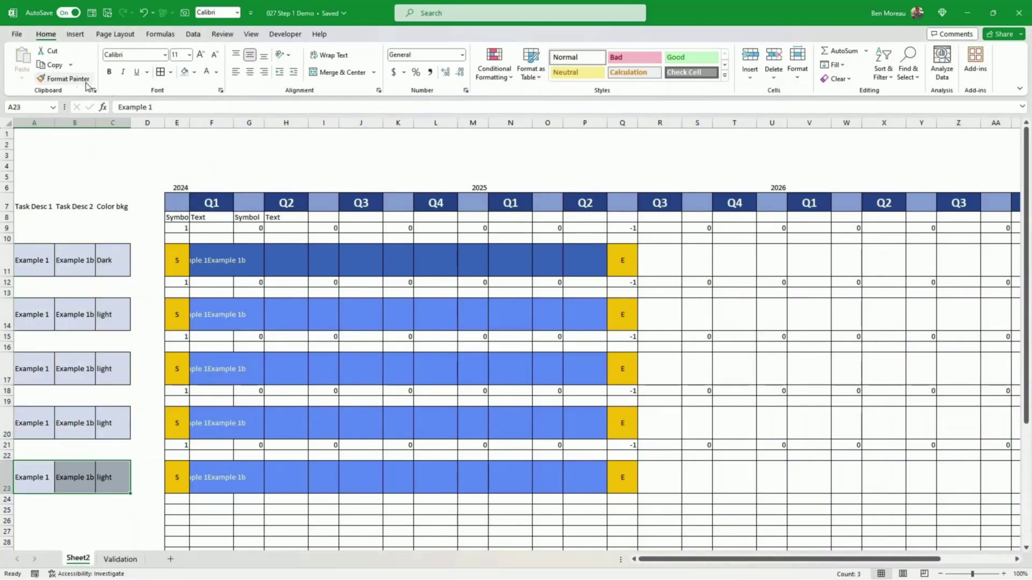
Clear the Symbol and Text labels from E8:H8.
drag(177, 217, 299, 217)
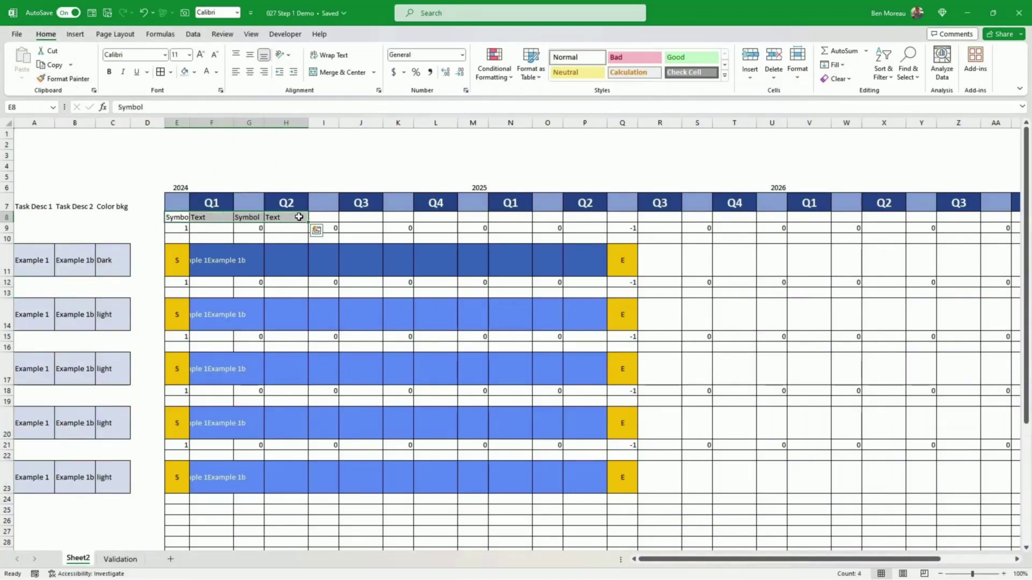
key(Delete)
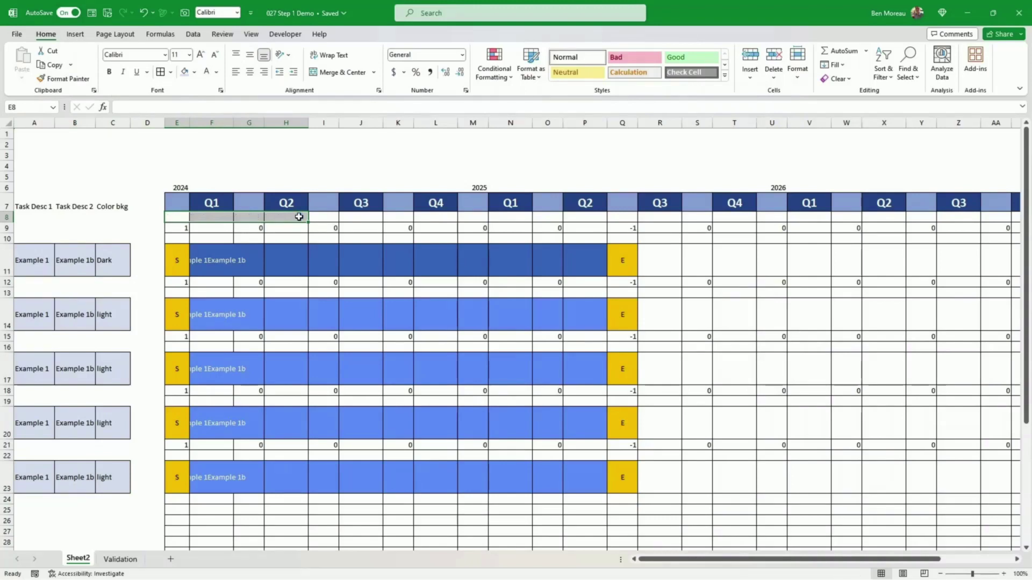
click(94, 226)
Group counter row 9 and collapse the group to hide it.
click(5, 228)
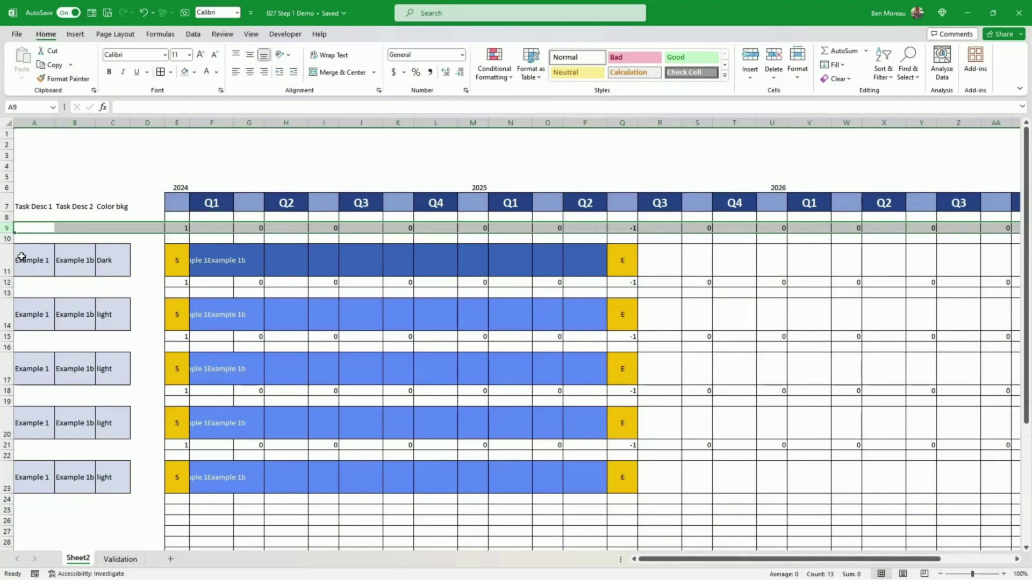
click(196, 35)
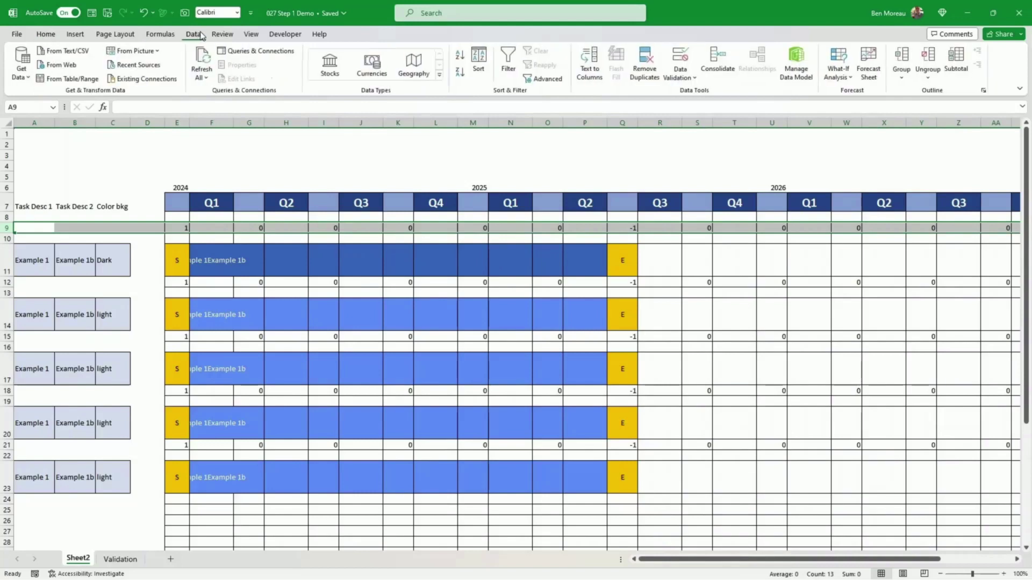
click(902, 60)
click(5, 240)
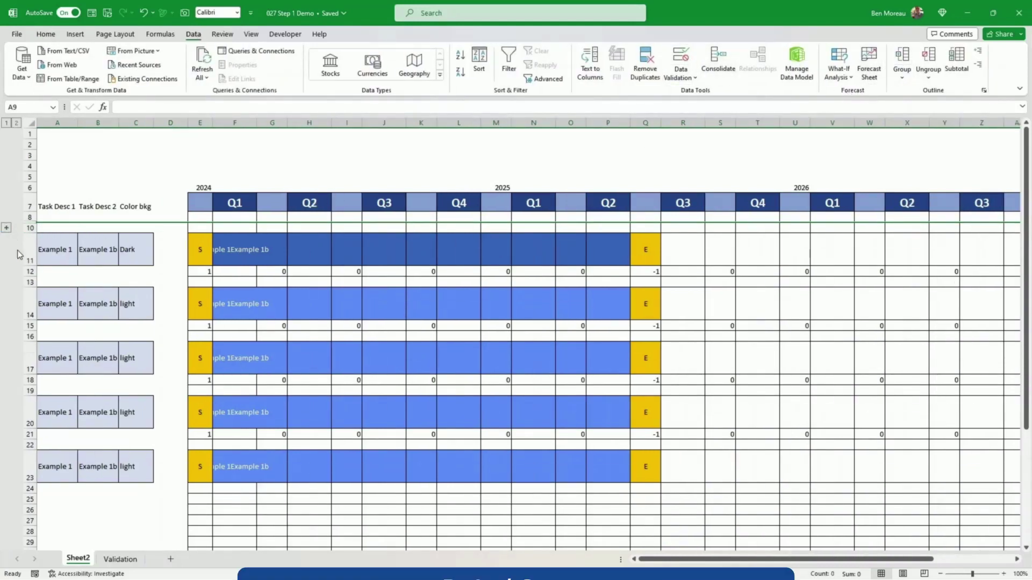
Group each of the counter rows 12, 15, 18 and 21 separately.
click(31, 271)
right_click(31, 272)
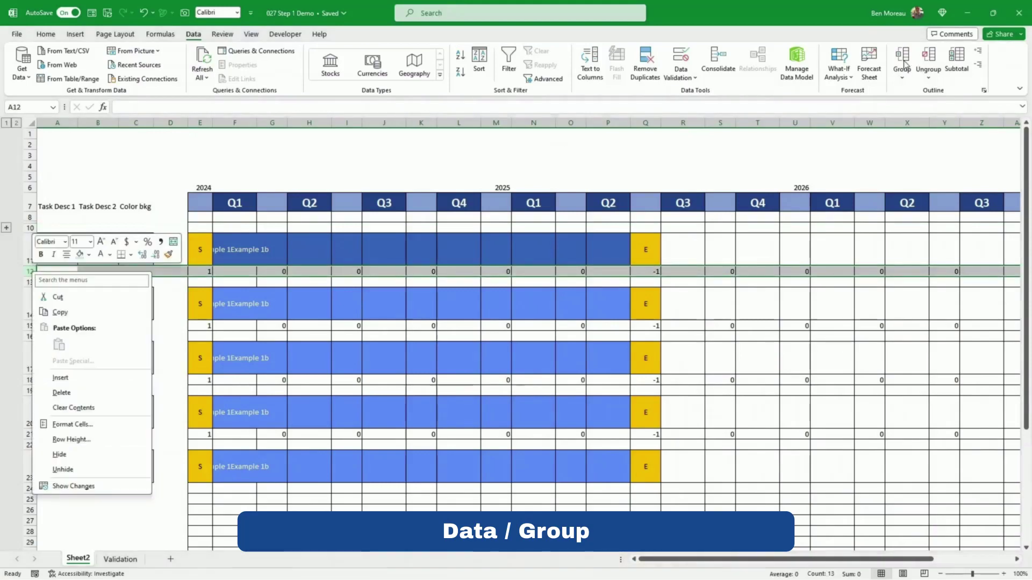
key(shift+alt+Right)
click(30, 326)
key(shift+alt+Right)
click(30, 380)
key(shift+alt+Right)
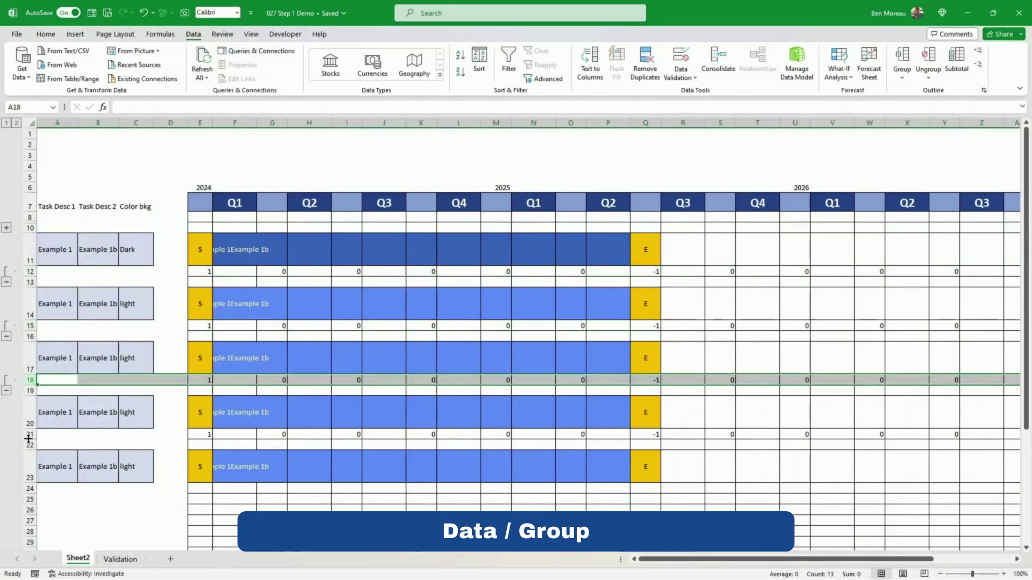
click(30, 434)
key(shift+alt+Right)
Collapse the row groups for counter rows 21, 18, 15 and 12.
click(6, 445)
click(6, 391)
click(6, 336)
click(7, 281)
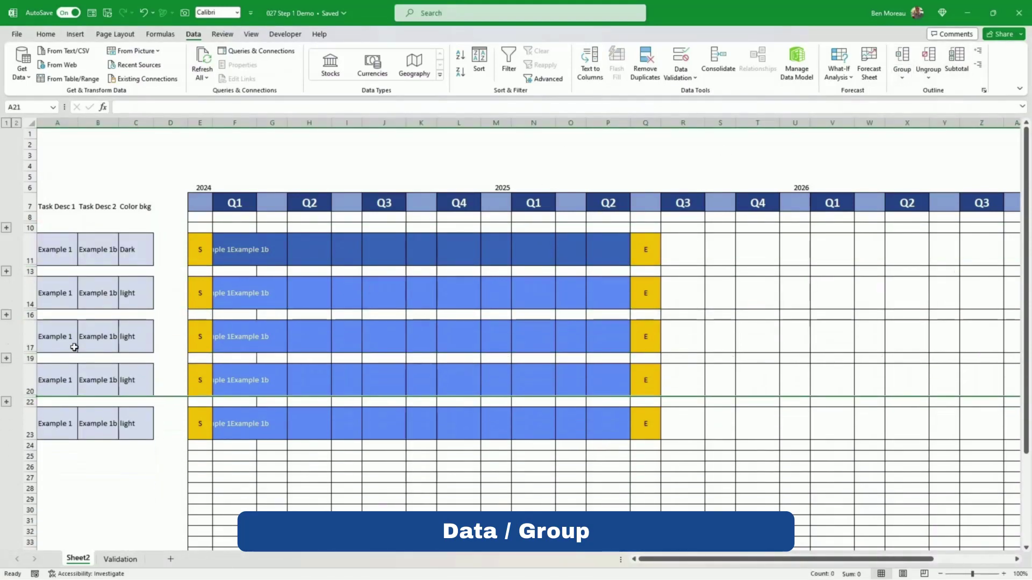
Draw a text box above the quarter headers, spanning roughly columns I to M in rows 2 to 4.
click(309, 165)
click(46, 34)
click(75, 34)
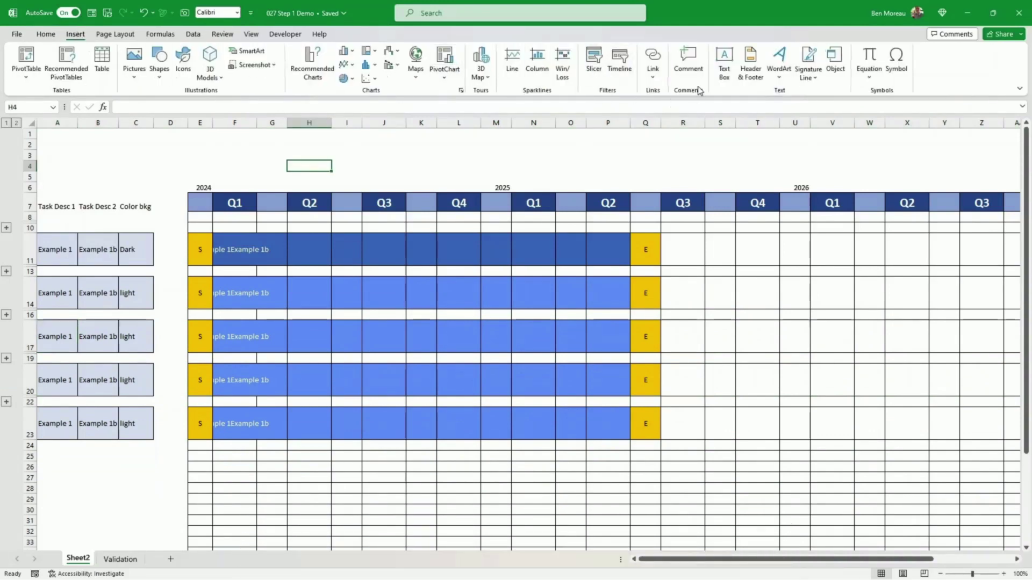
click(724, 65)
drag(339, 143, 524, 174)
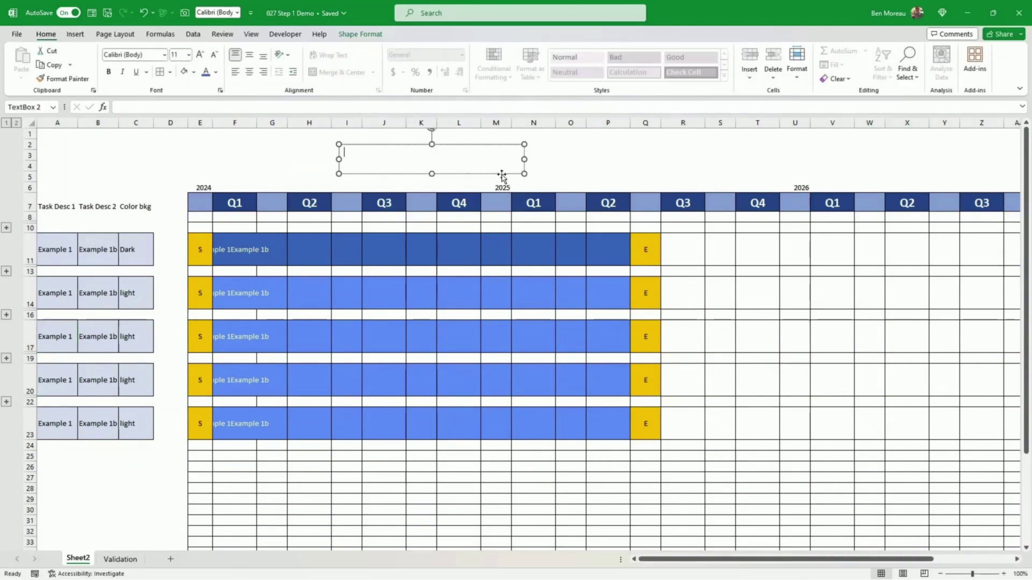
Link the text box to the first year cell with the formula =$E$6.
click(134, 105)
text(=)
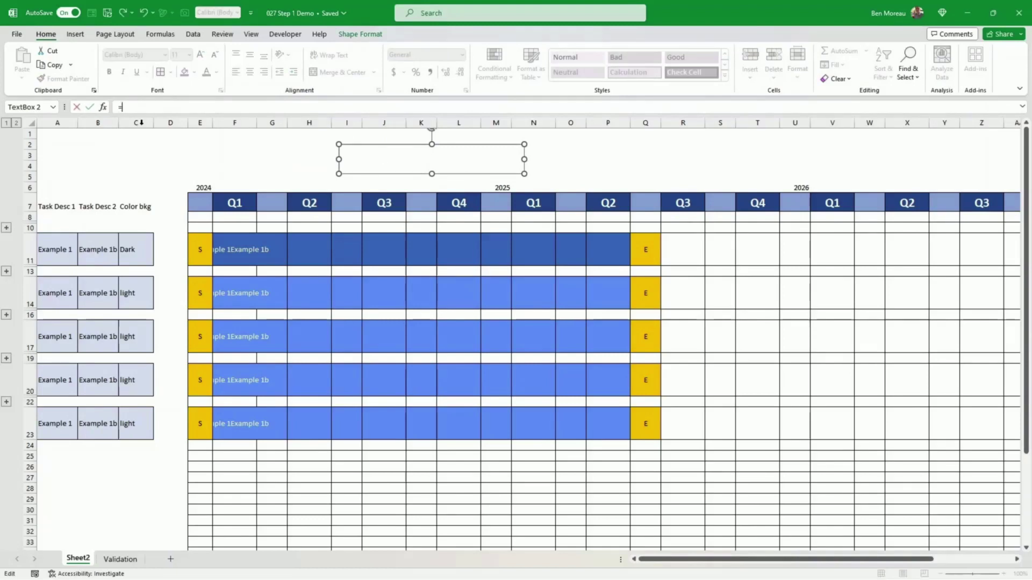
click(203, 187)
key(Return)
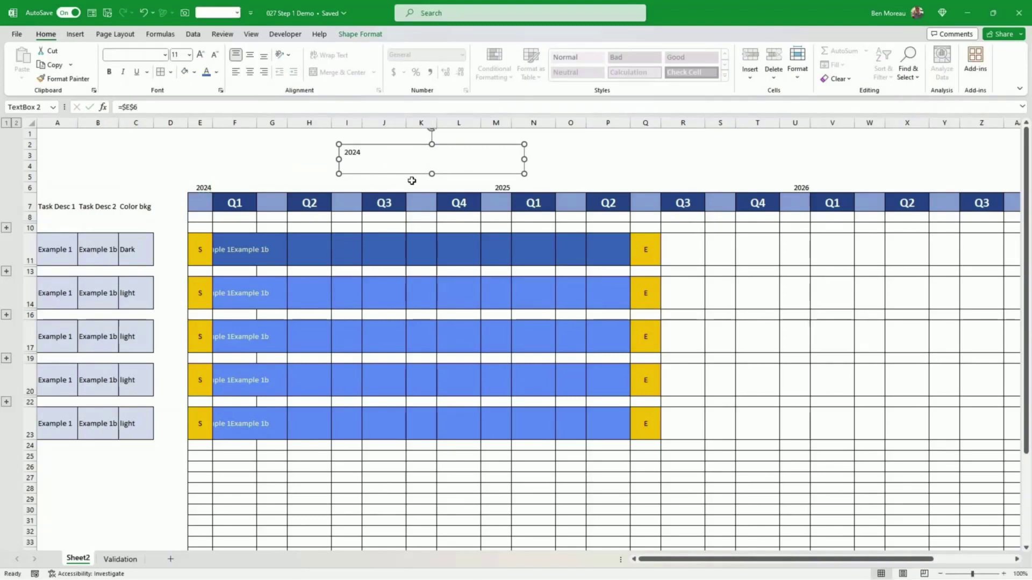
Move the 2024 text box above the 2024 quarters and place a duplicate of it above the 2025 quarters.
drag(413, 175, 311, 175)
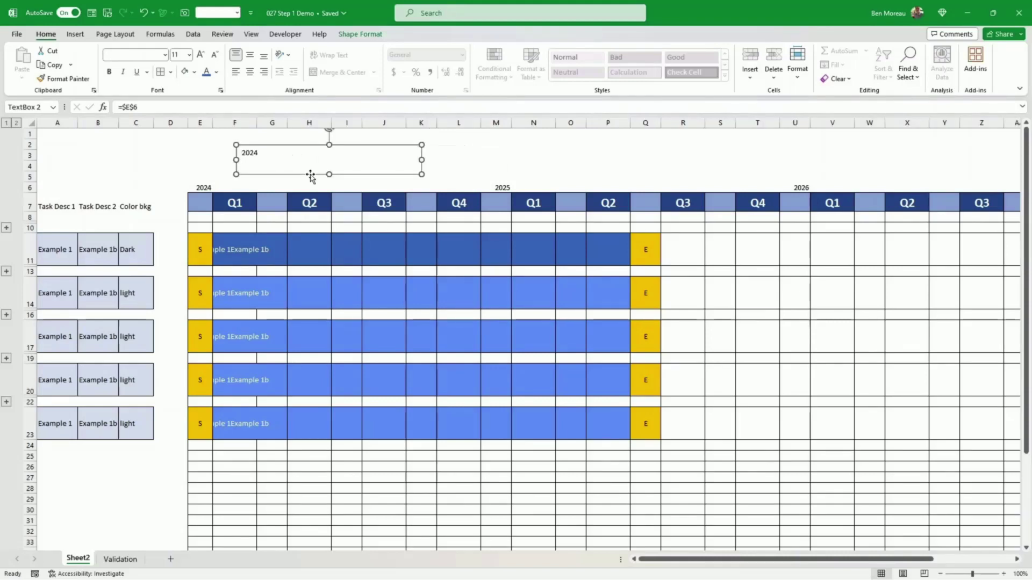
key(ctrl+d)
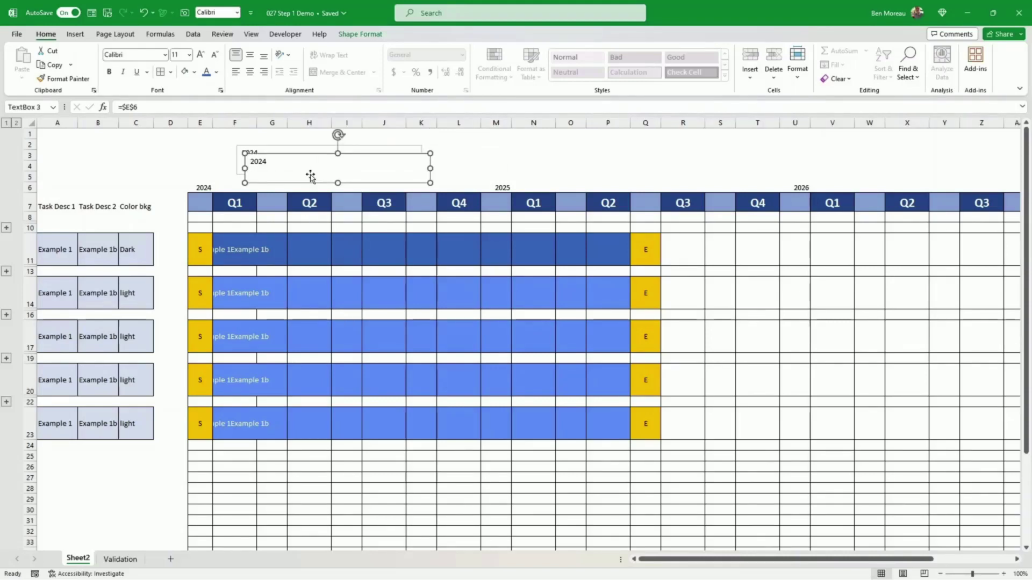
drag(313, 184, 554, 171)
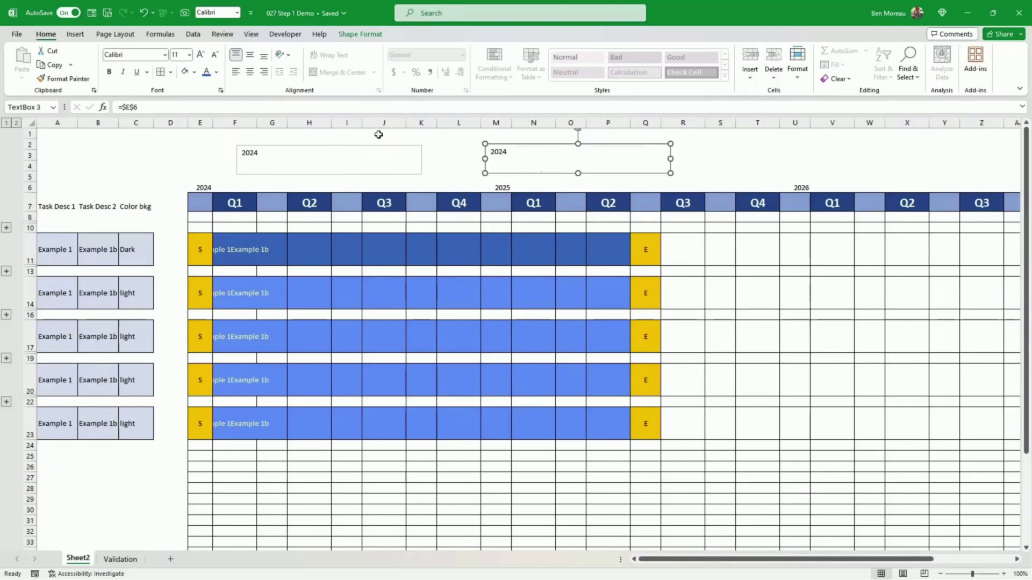
Link the duplicated text box to the second year cell with the formula =$M$6.
click(149, 108)
key(BackSpace)
key(BackSpace)
key(BackSpace)
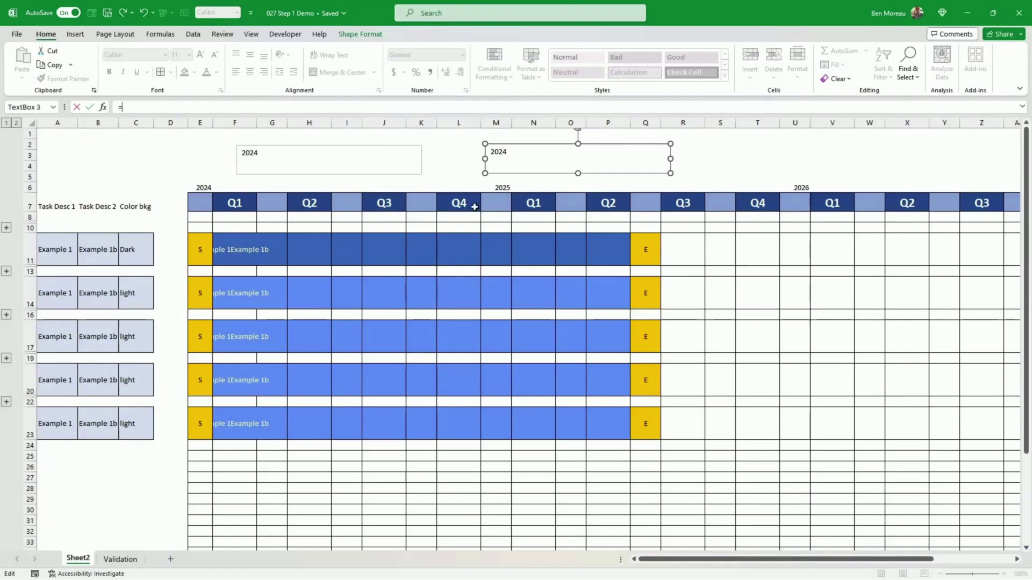
click(497, 188)
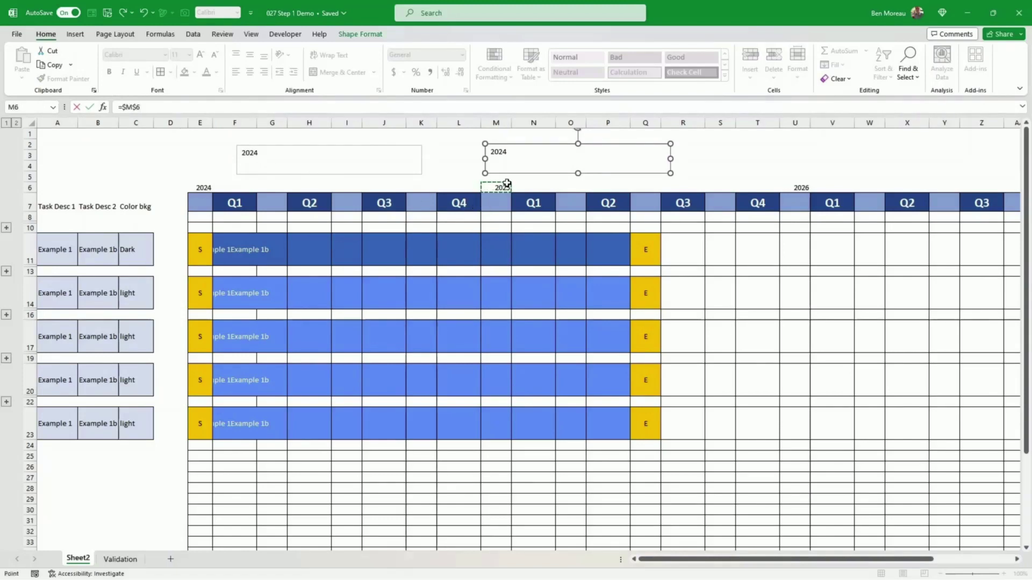
key(Return)
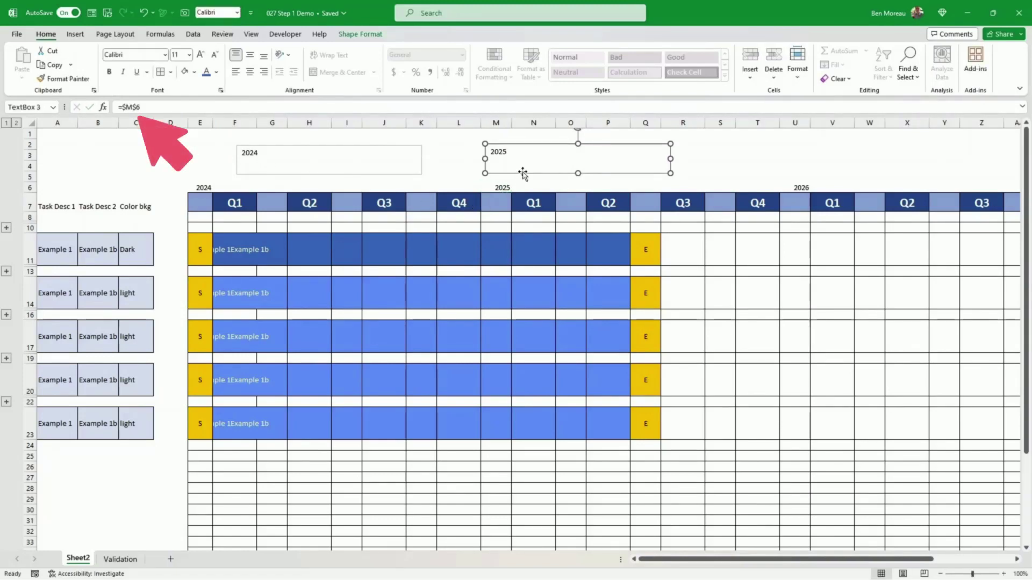
Place a duplicate of the 2025 text box above the 2026 quarters and link it to the third year cell with the formula =$U$6.
drag(524, 176, 761, 172)
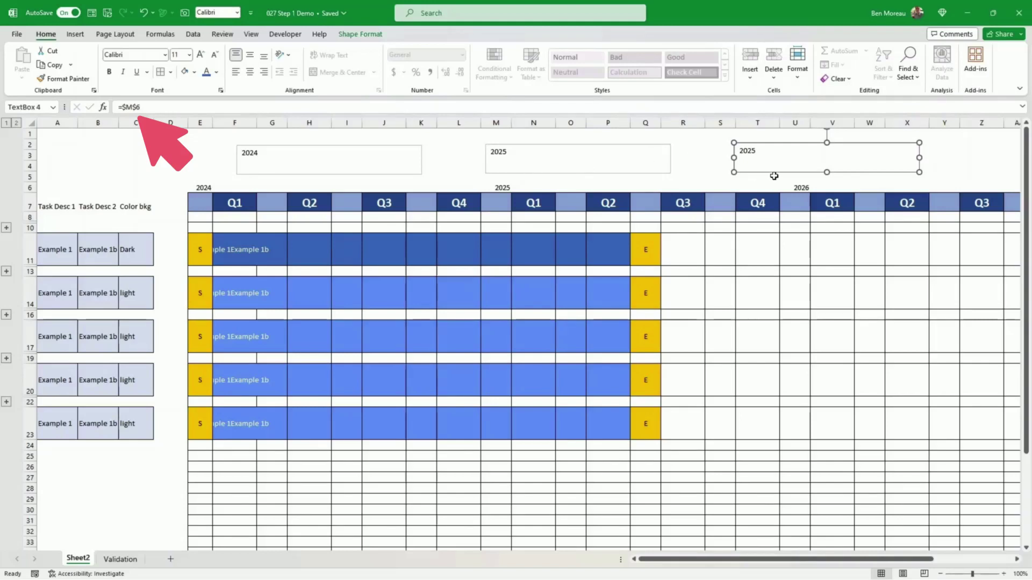
click(180, 110)
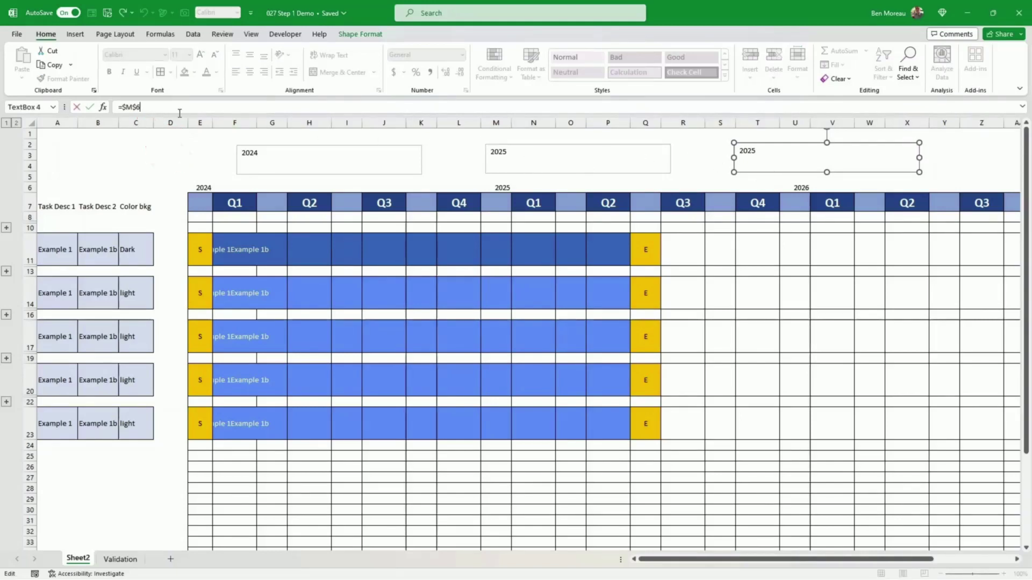
key(BackSpace)
key(BackSpace)
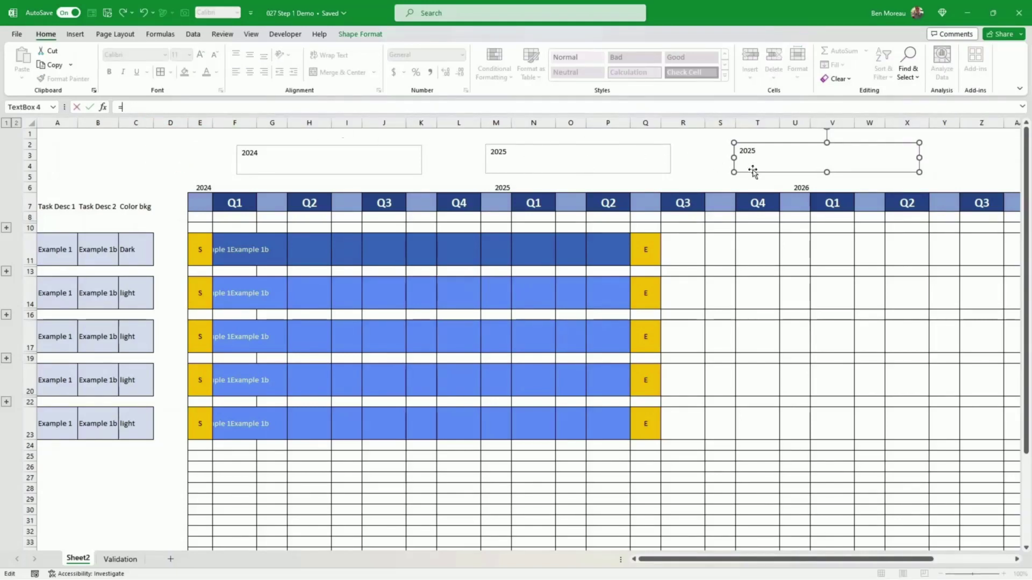
click(794, 186)
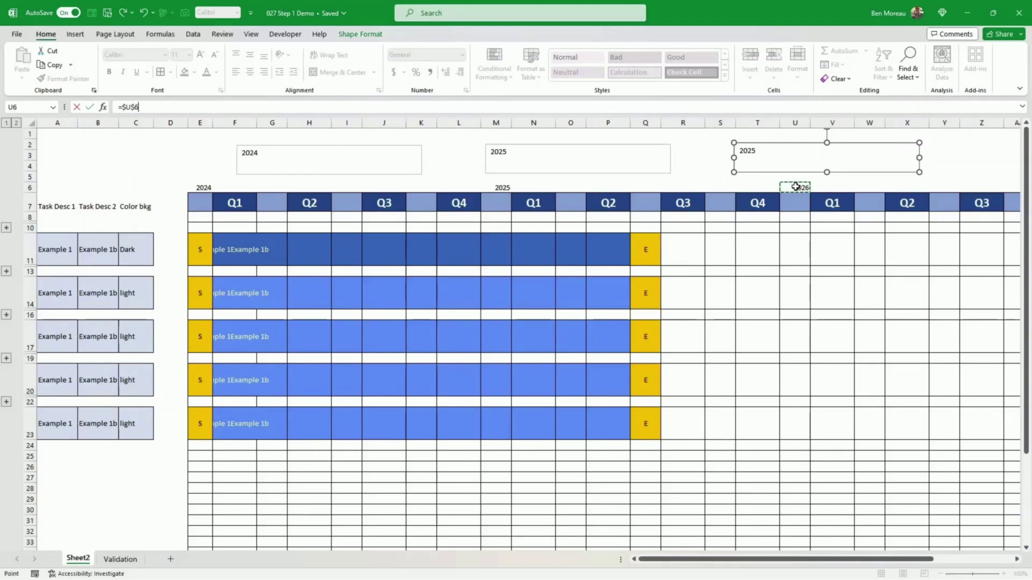
key(Return)
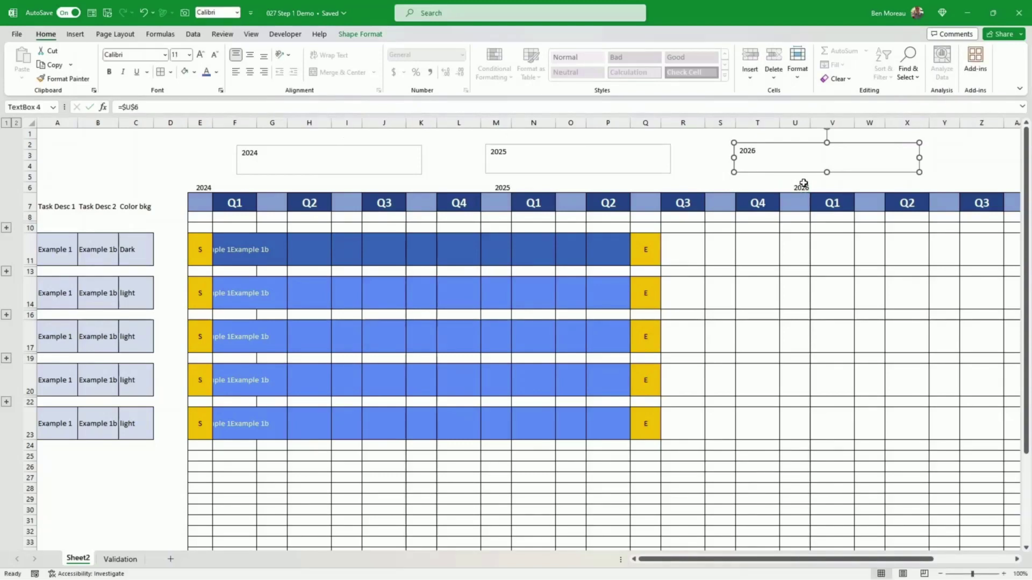
click(797, 186)
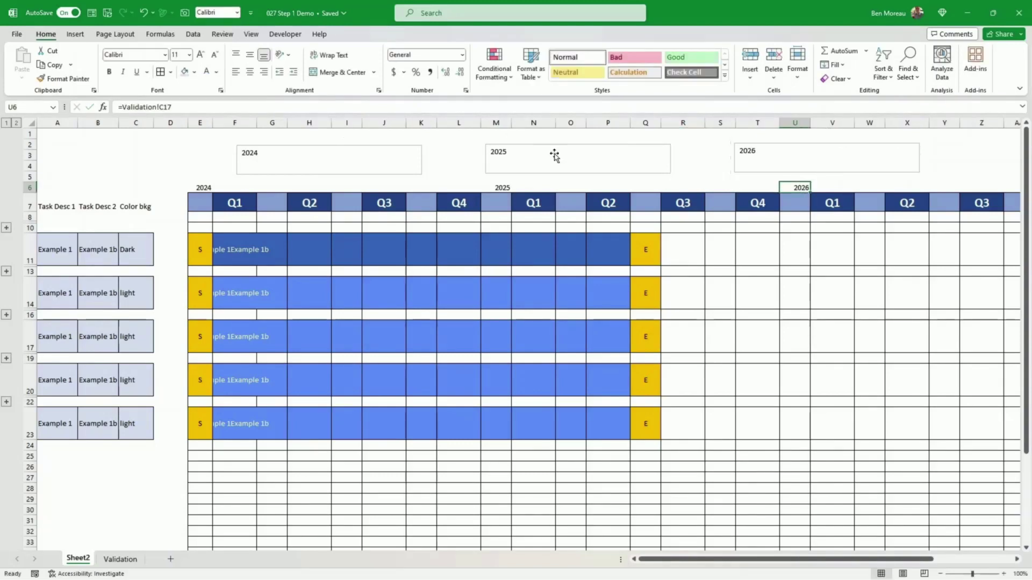
Fill the 2024 text box with dark navy blue and make its text white.
click(414, 176)
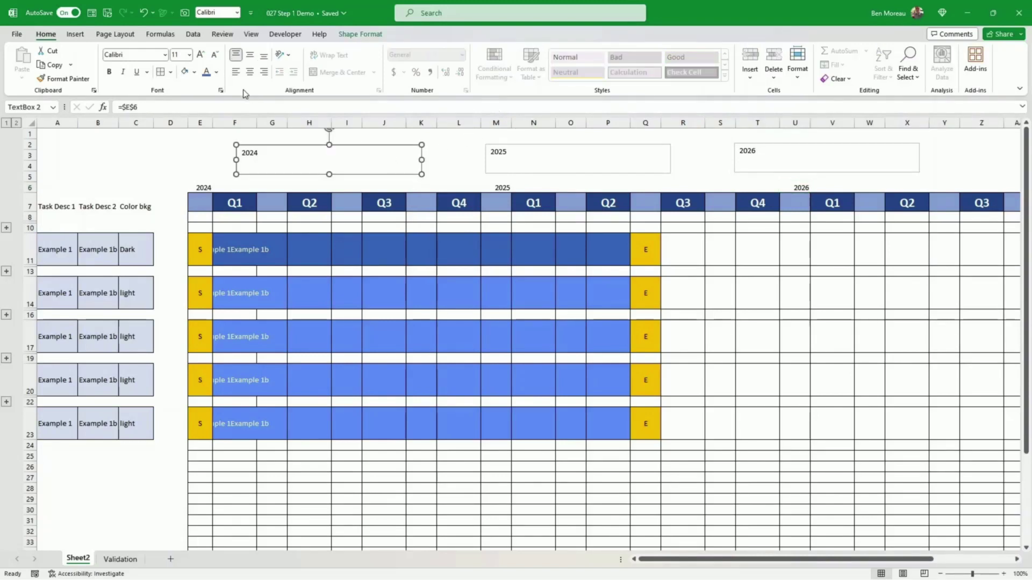
click(195, 72)
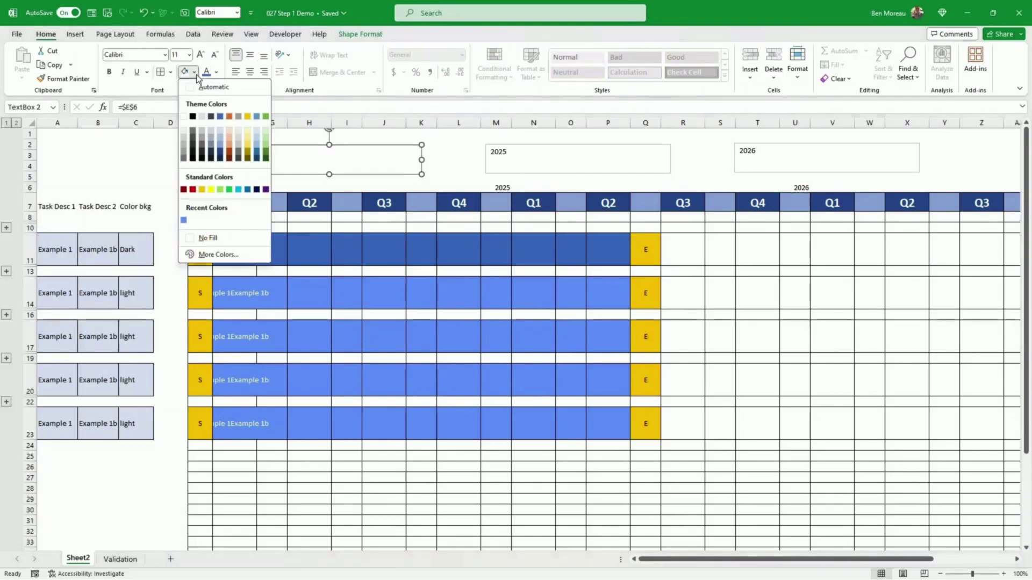
click(220, 160)
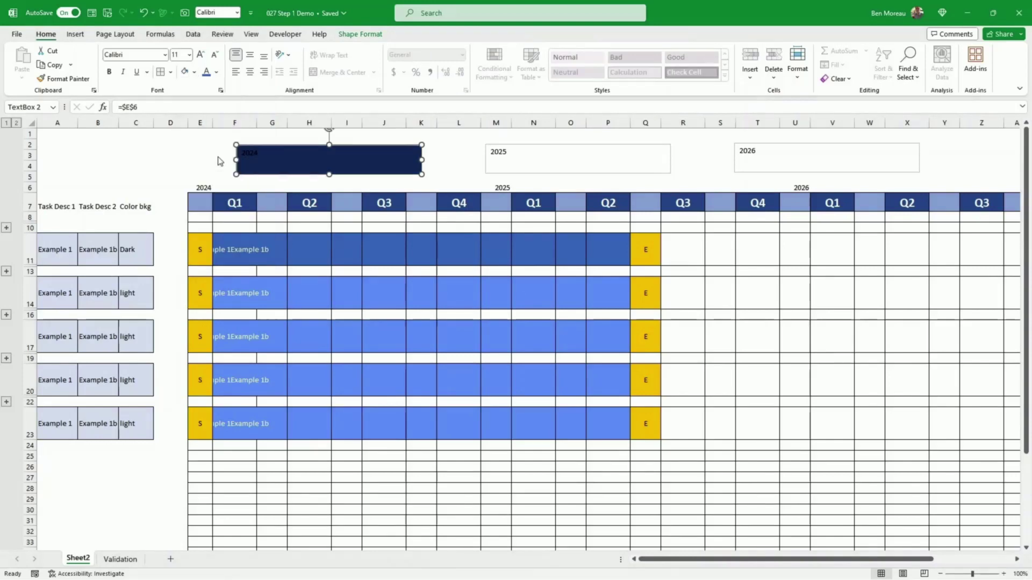
click(218, 73)
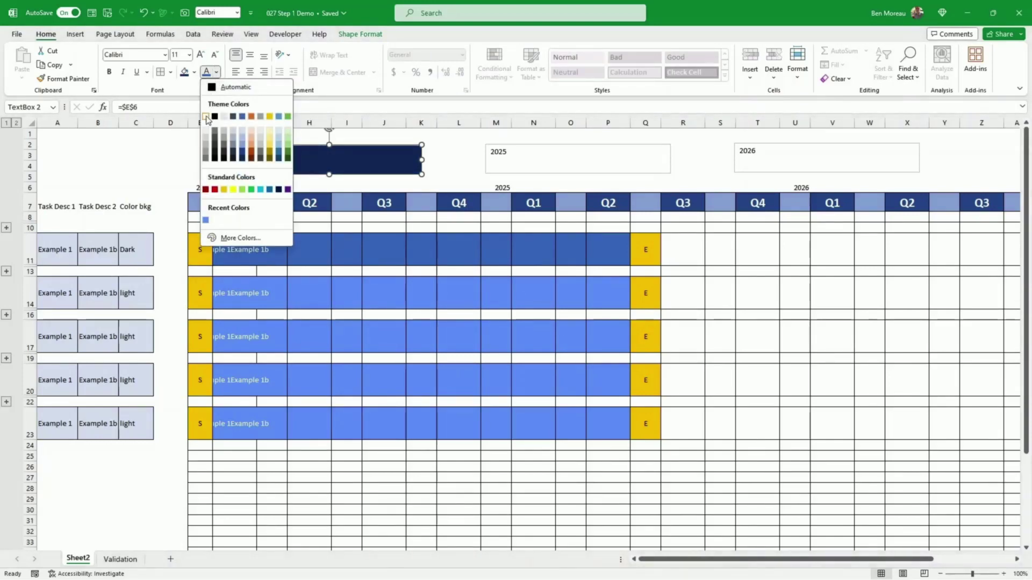
click(205, 117)
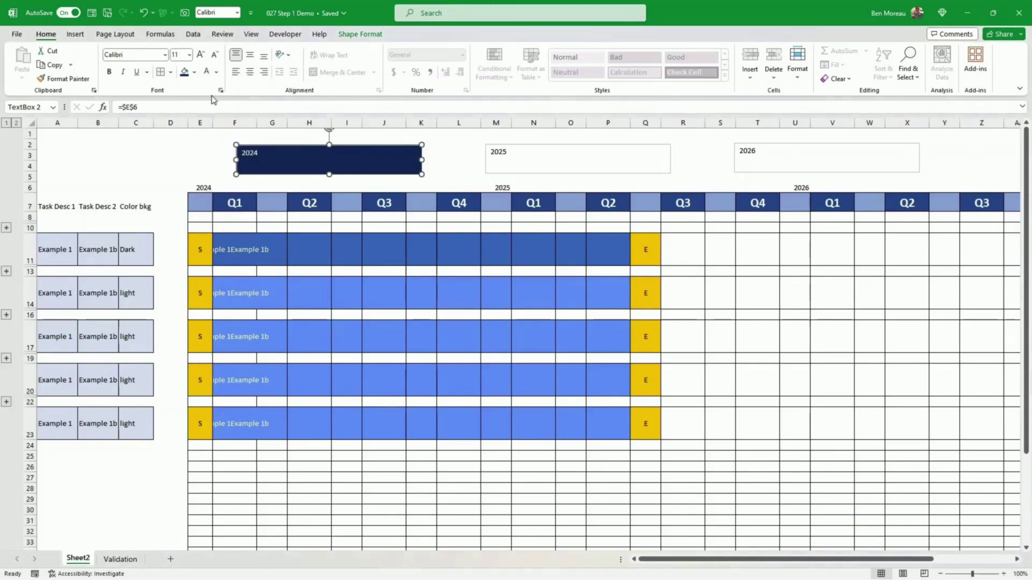
Enlarge the 2024 text to size 28 and center it horizontally and vertically in its box.
click(202, 55)
click(201, 55)
click(202, 56)
click(201, 56)
click(201, 56)
click(250, 72)
click(250, 55)
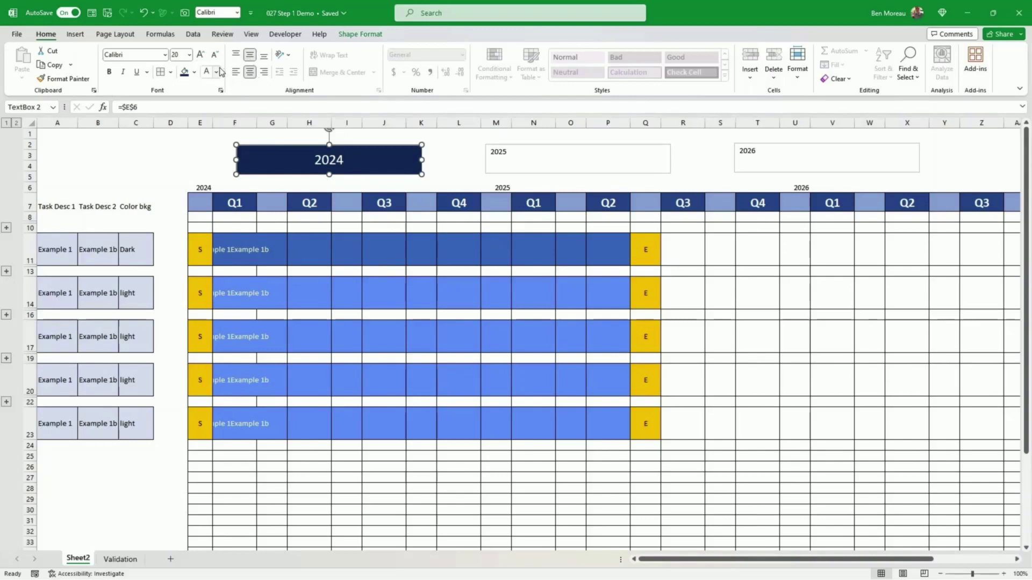
click(201, 56)
click(202, 55)
click(202, 56)
click(202, 56)
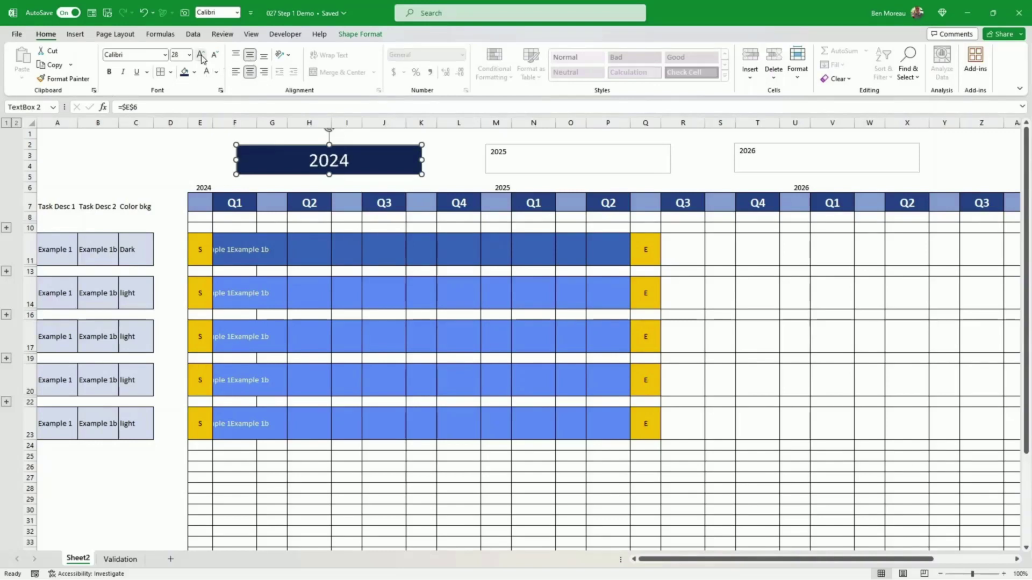
Change the 2024 text to a Bahnschrift SemiBold font and color it light blue.
click(153, 54)
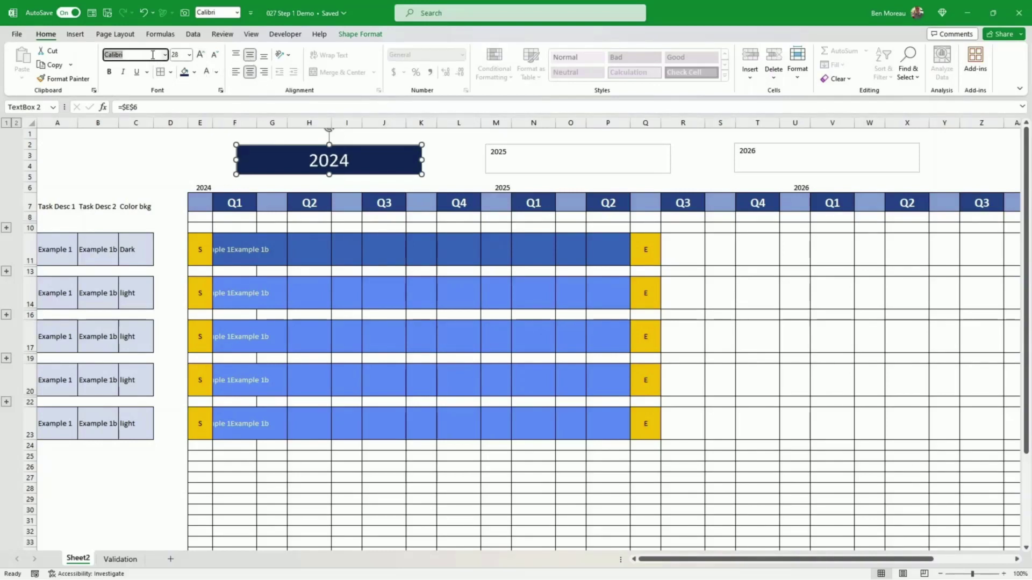
click(167, 56)
click(165, 56)
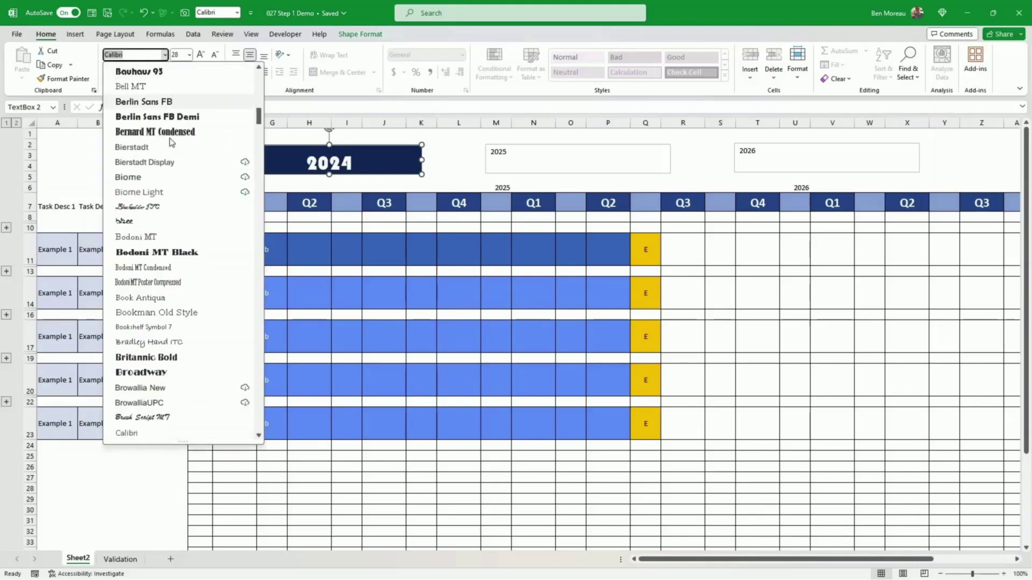
scroll(182, 215, up, 1)
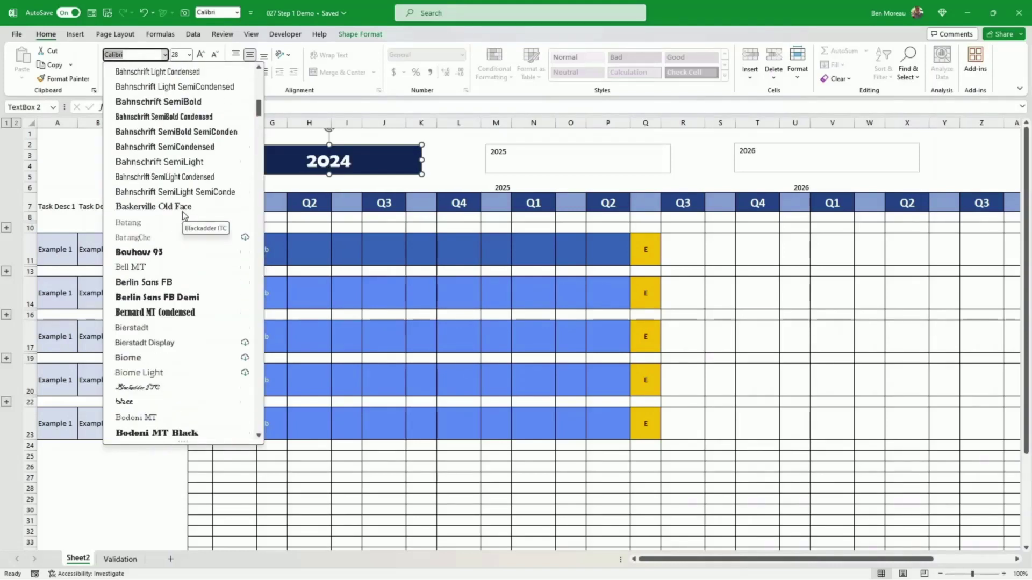
click(190, 133)
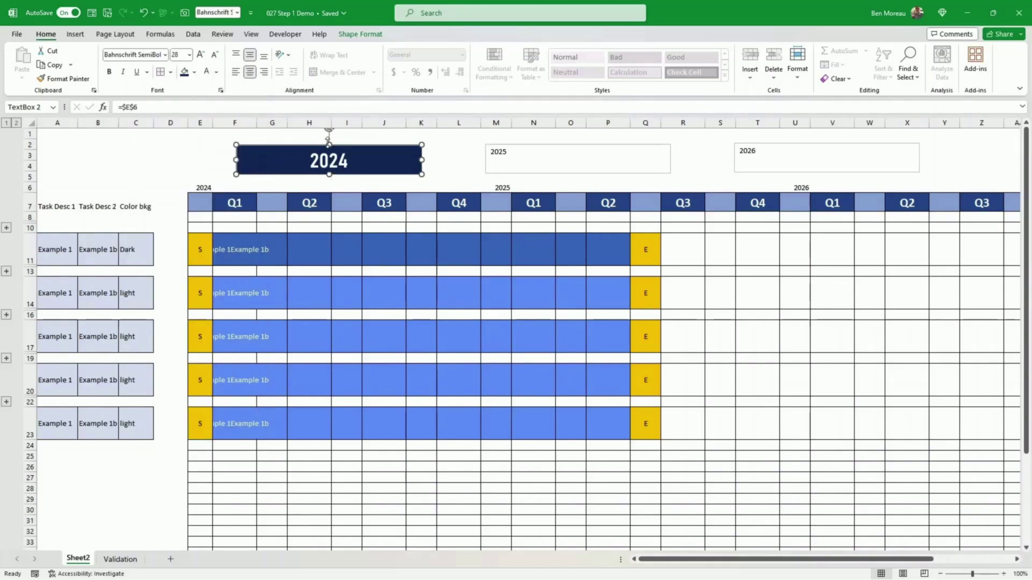
click(216, 72)
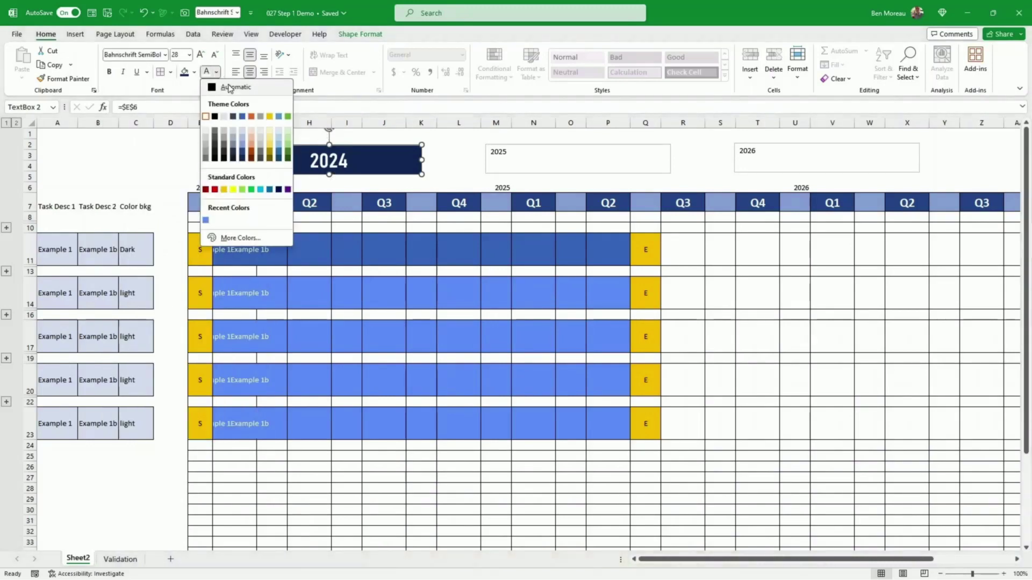
click(242, 132)
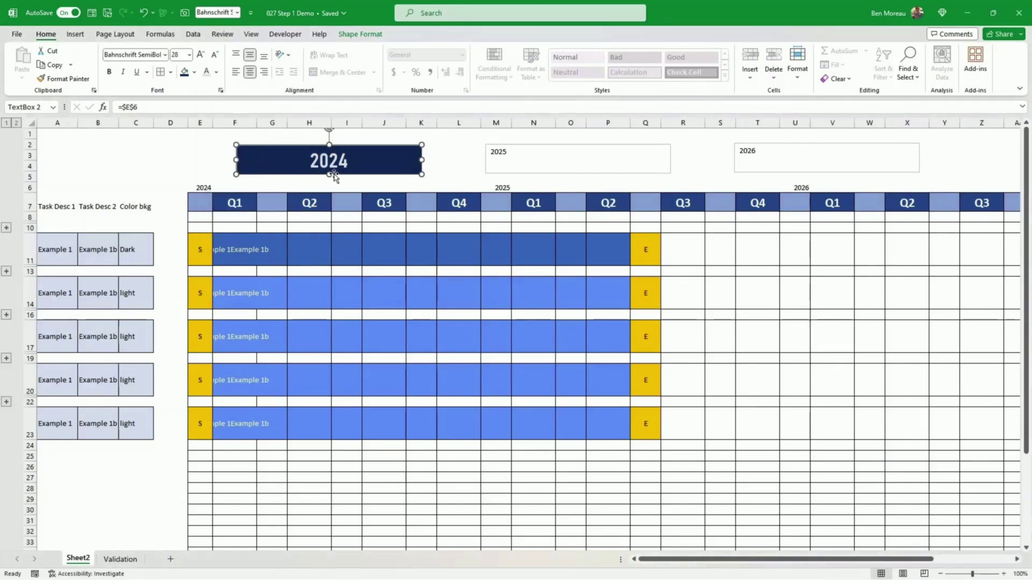
Make the 2024 text box slightly taller with size 40 text, and move it down closer to the quarter headers.
drag(328, 174, 327, 178)
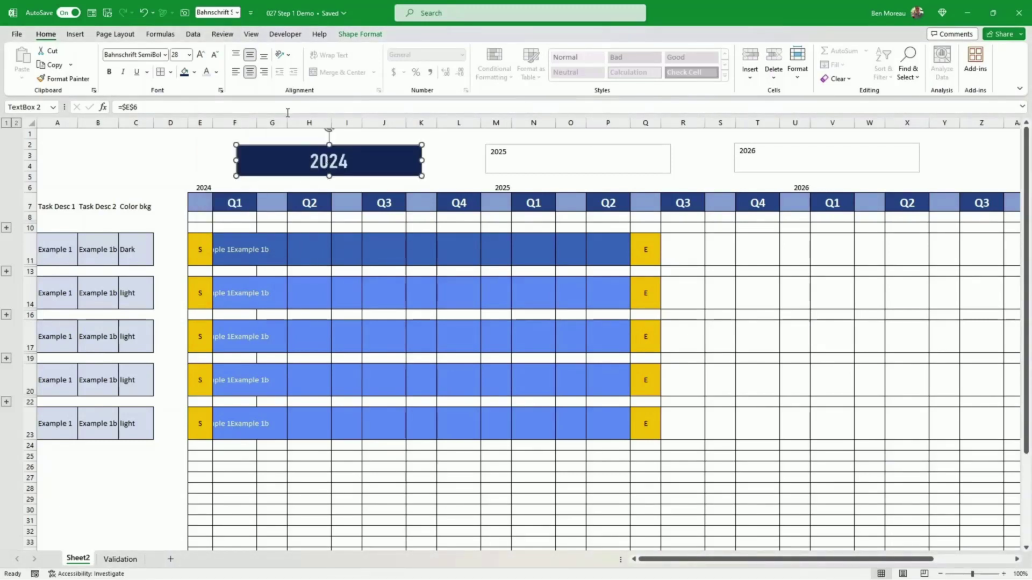
click(200, 54)
click(201, 55)
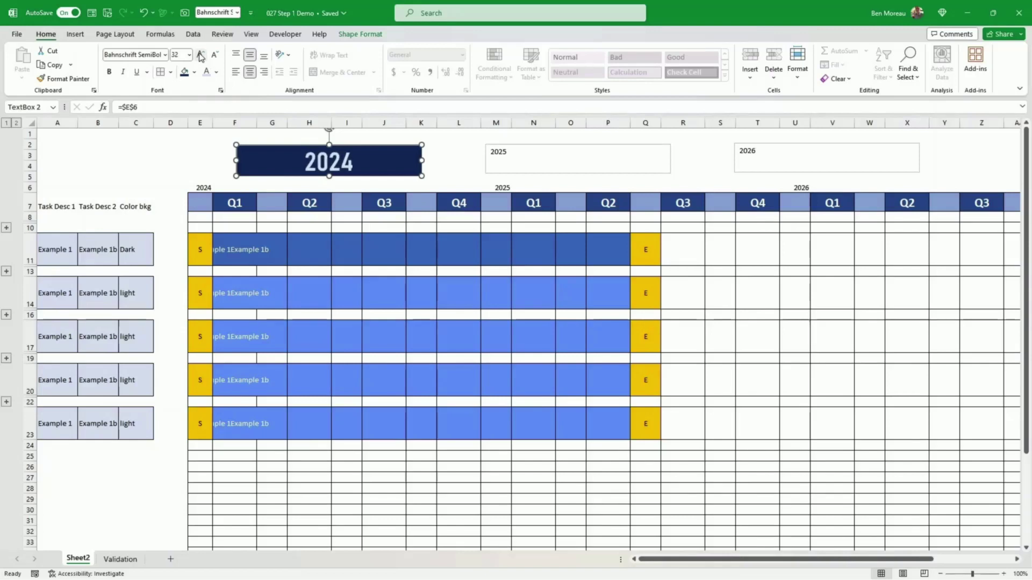
click(201, 54)
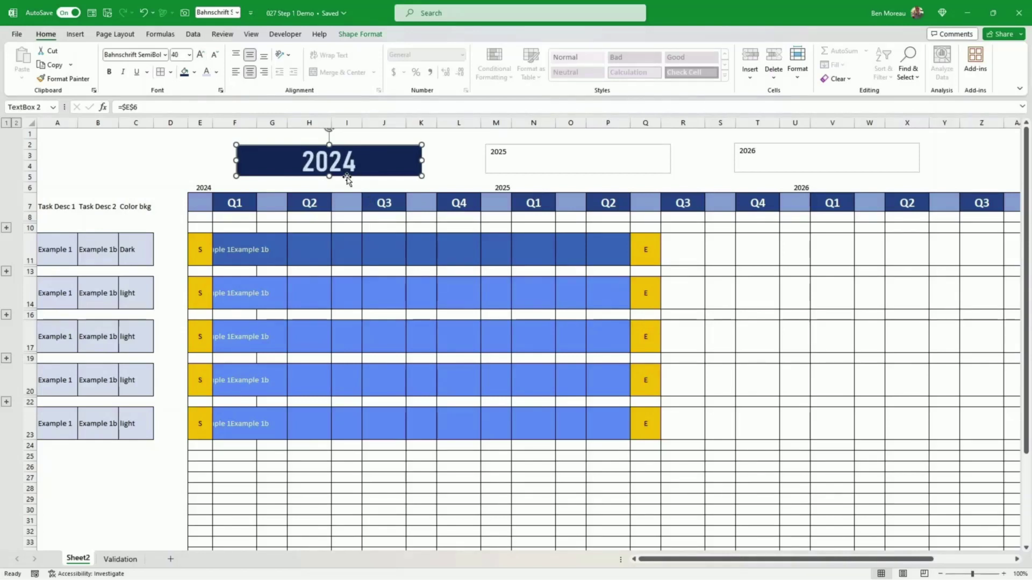
drag(348, 179, 349, 183)
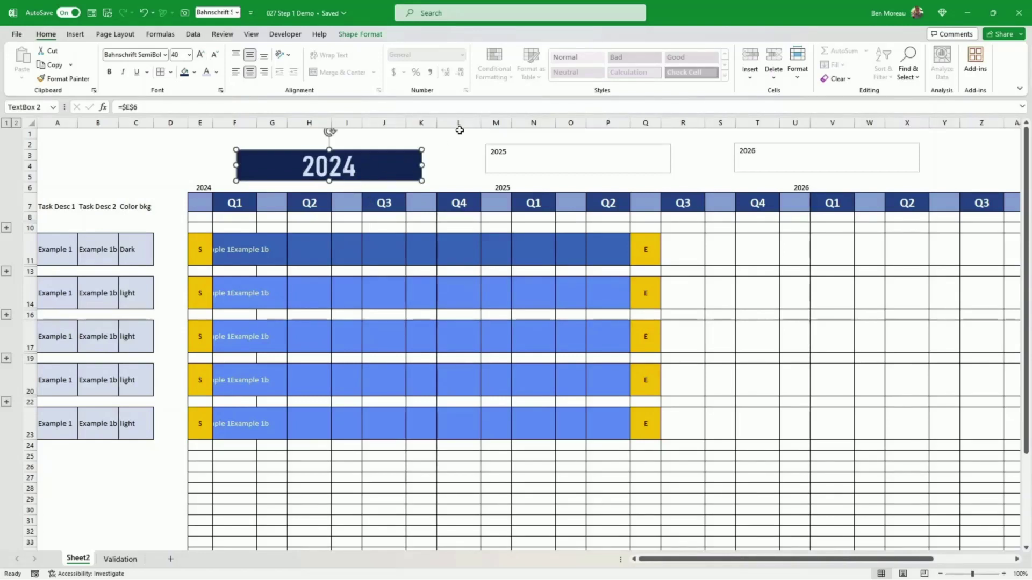
Apply a reflection text effect to the 2024 text and increase its box height to about 1.64 cm.
click(358, 34)
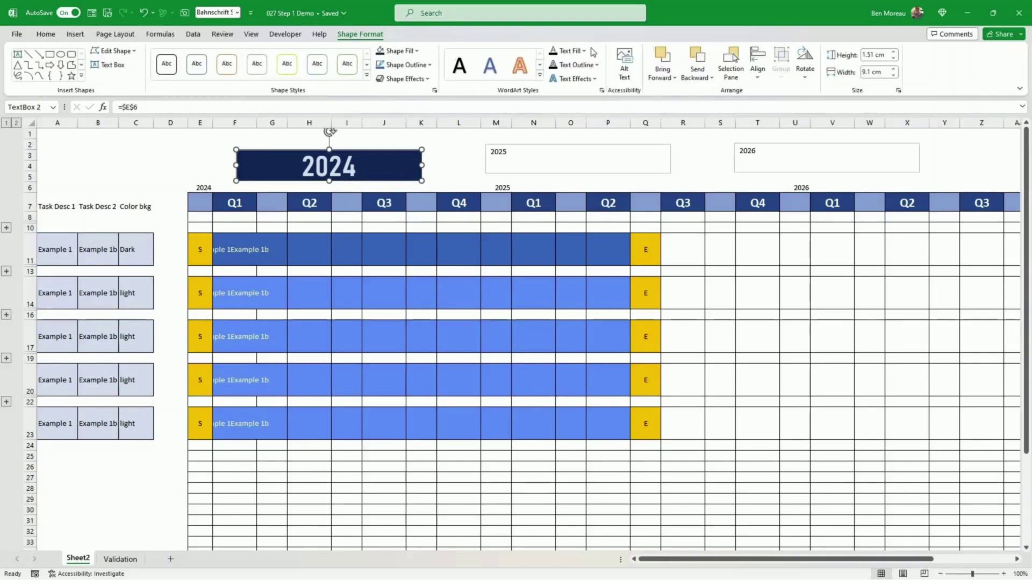
click(598, 79)
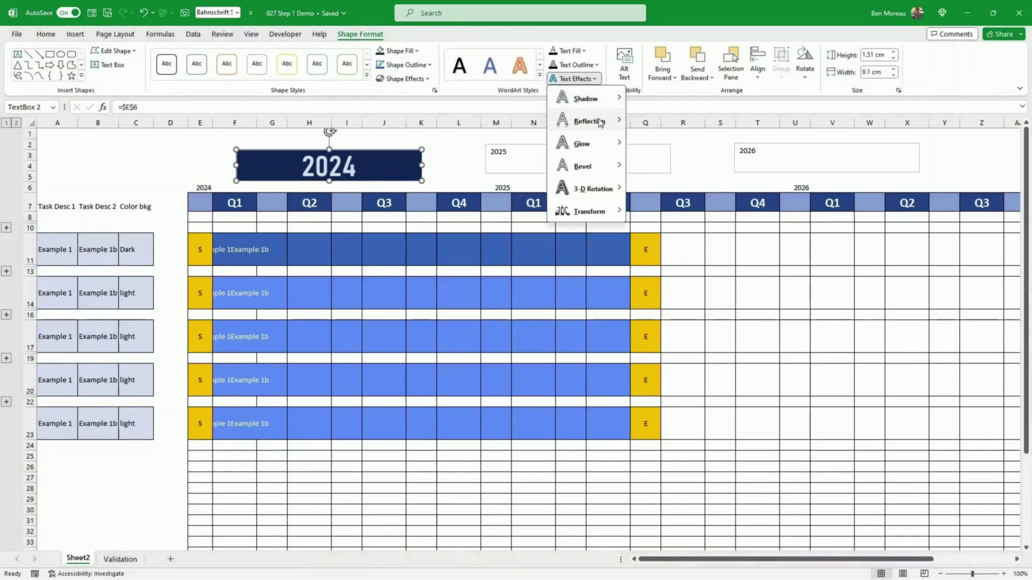
click(647, 189)
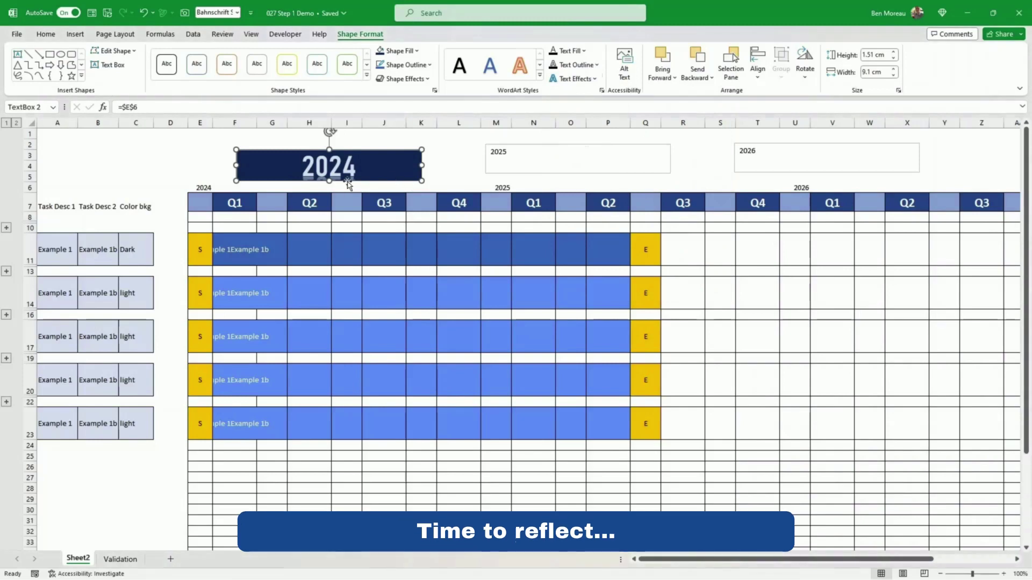
drag(328, 182, 329, 184)
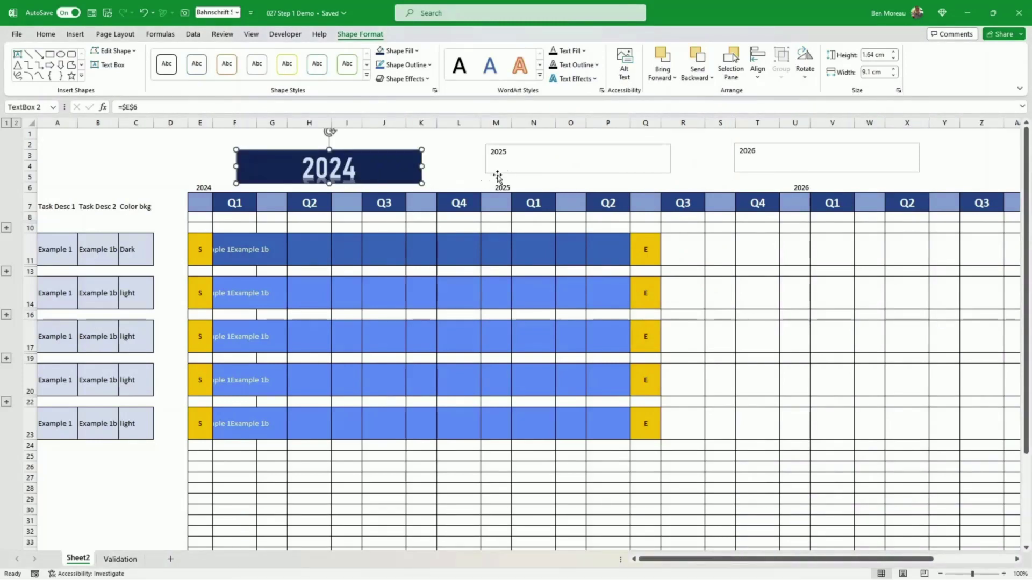
Copy the 2024 text box's formatting onto the 2025 and 2026 text boxes with Format Painter.
click(45, 34)
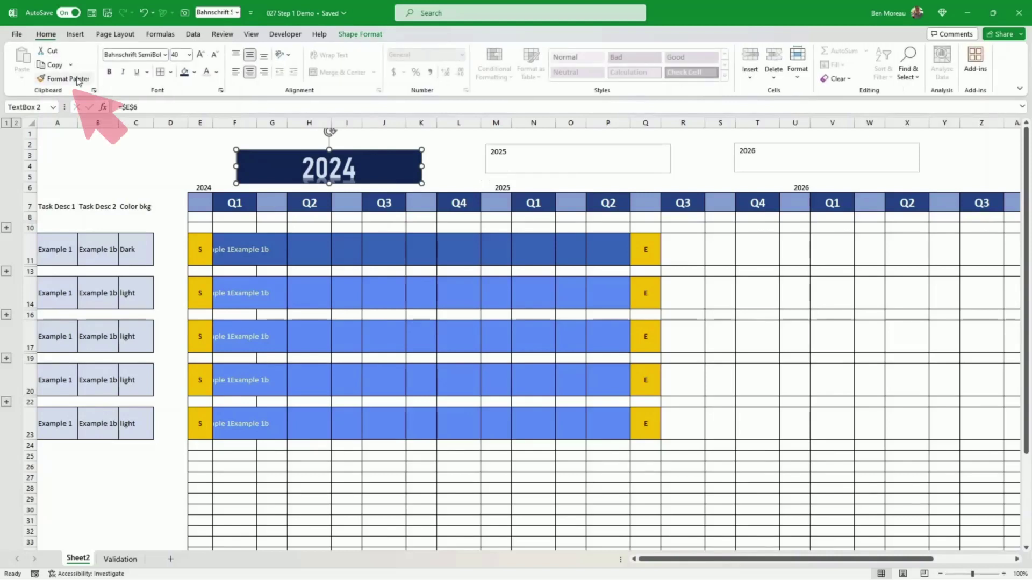
click(63, 78)
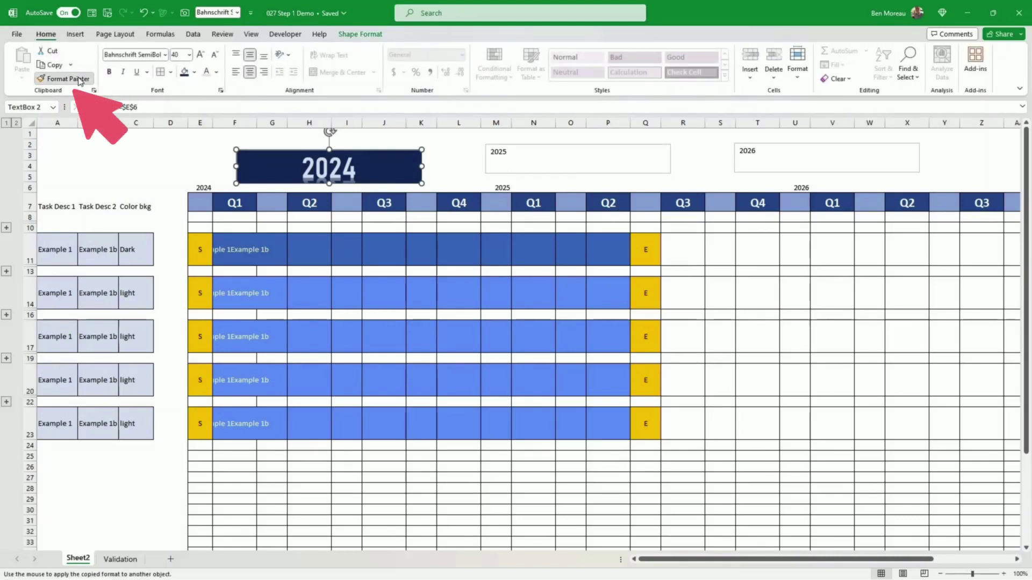
click(660, 168)
click(748, 167)
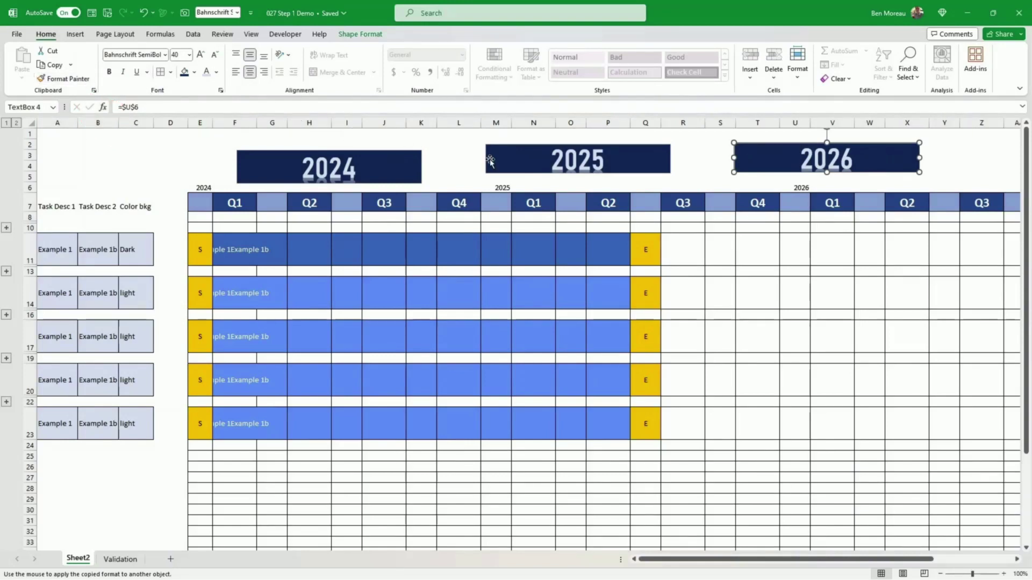
Move the 2025 and 2026 text boxes down to line up with the 2024 text box.
drag(521, 172, 521, 180)
drag(788, 176, 788, 182)
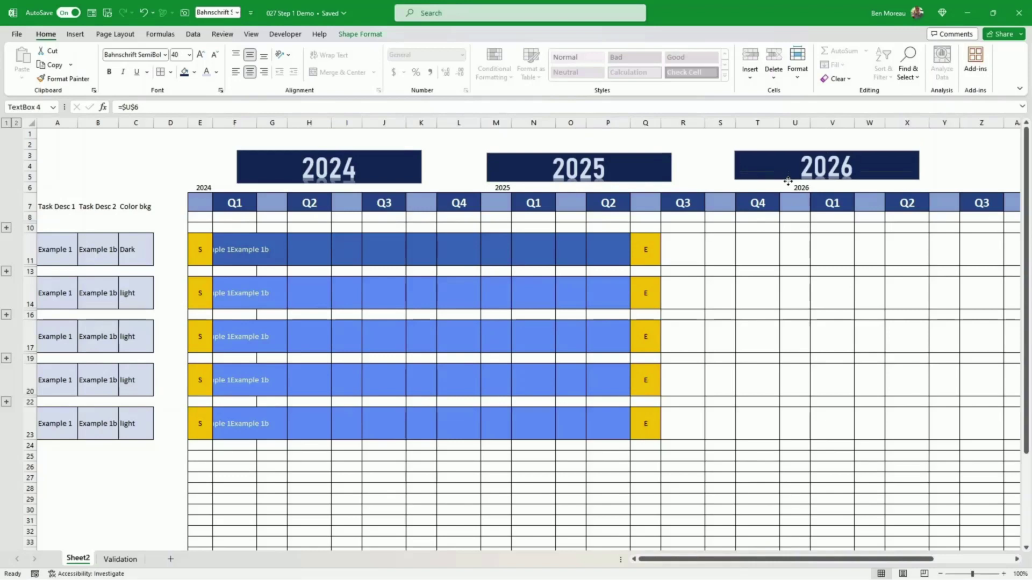
click(108, 152)
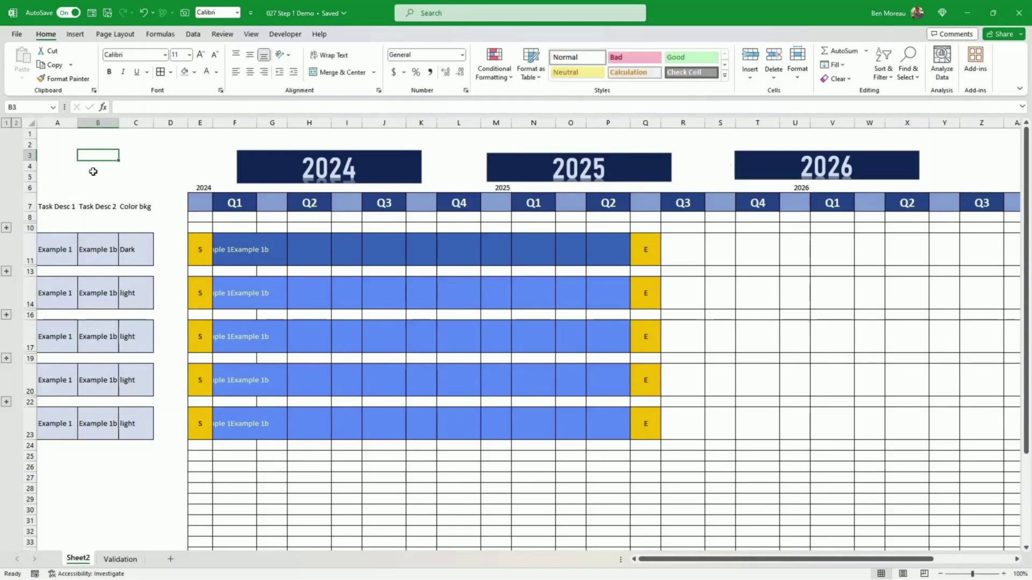
Hide row 6 containing the source year values, and select the 2024 text box.
click(31, 187)
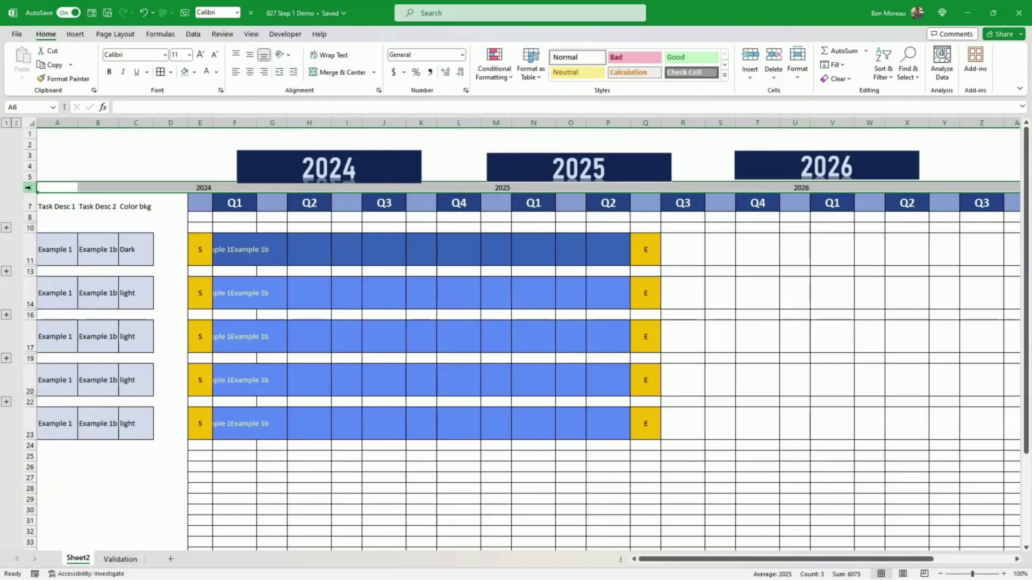
right_click(28, 187)
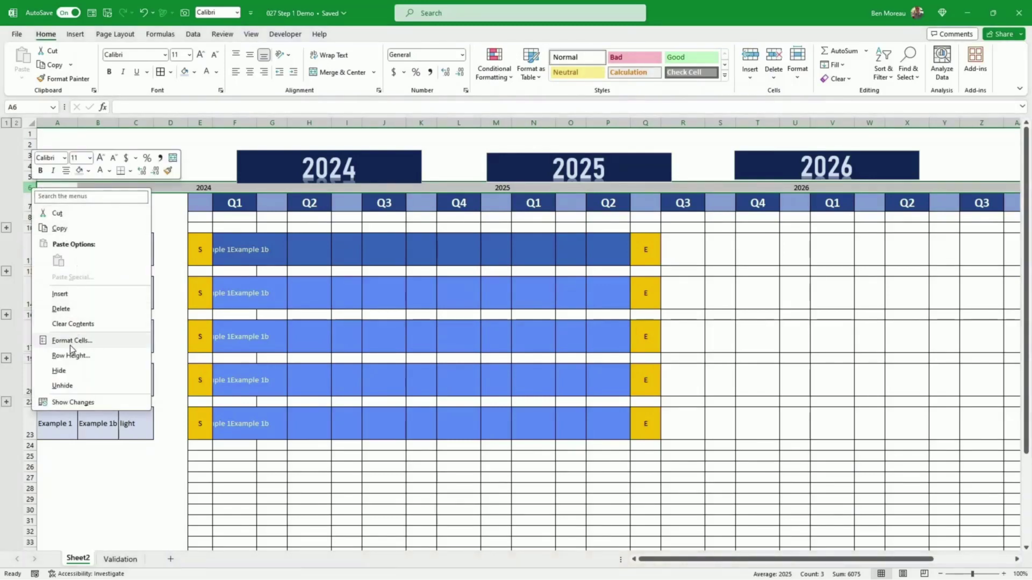
click(60, 371)
click(297, 167)
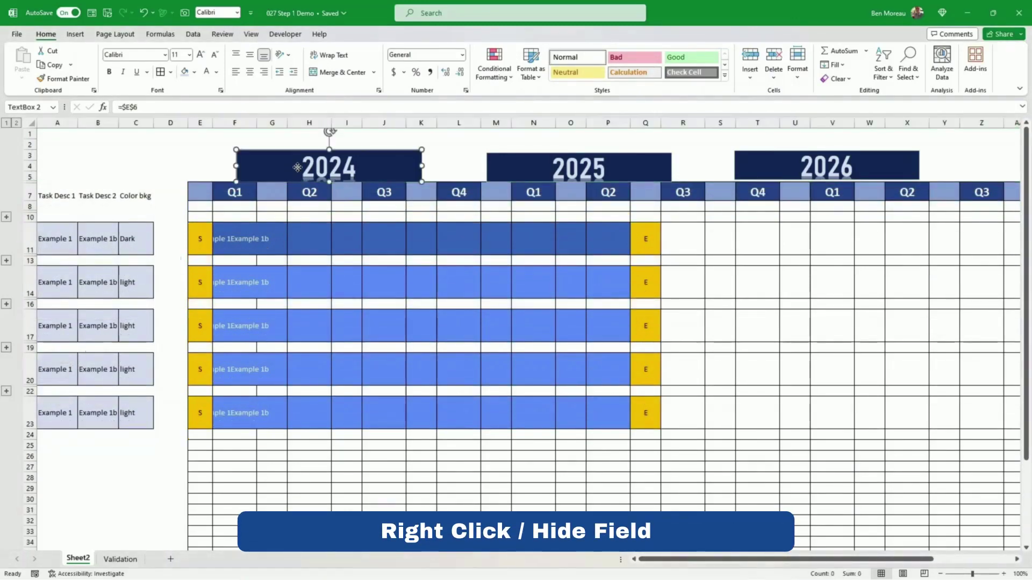
Move the 2024, 2025 and 2026 text boxes up together, and clear the Task Desc 1, Task Desc 2 and Color bkg headings in row 7.
ctrl+click(586, 161)
ctrl+click(765, 159)
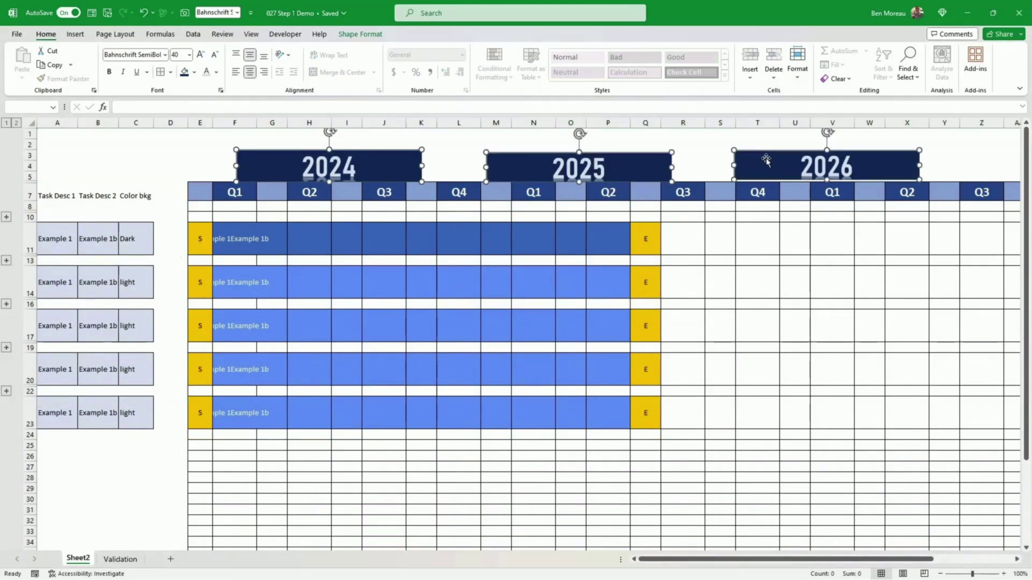
drag(766, 158, 764, 140)
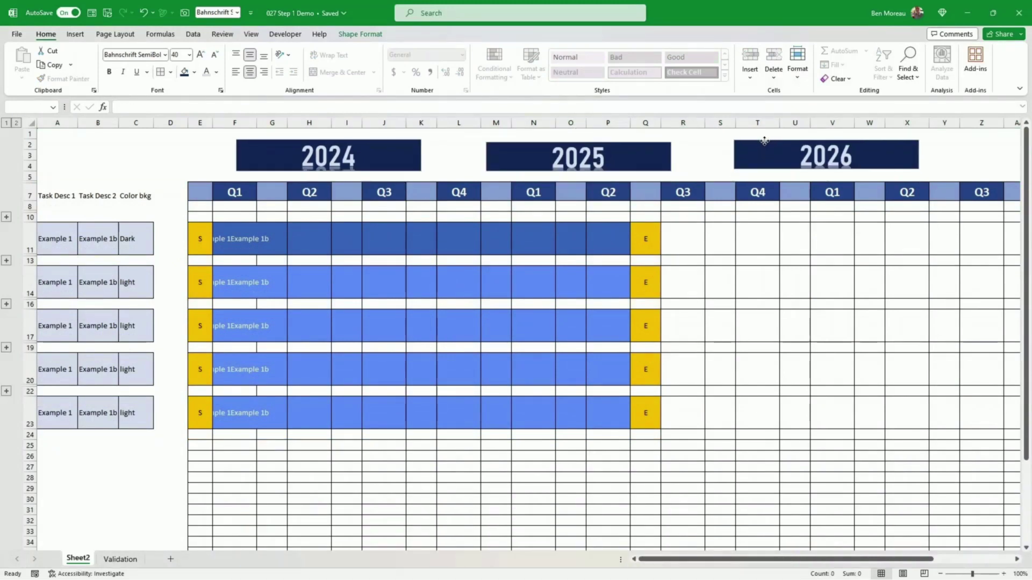
drag(53, 193, 124, 192)
click(120, 167)
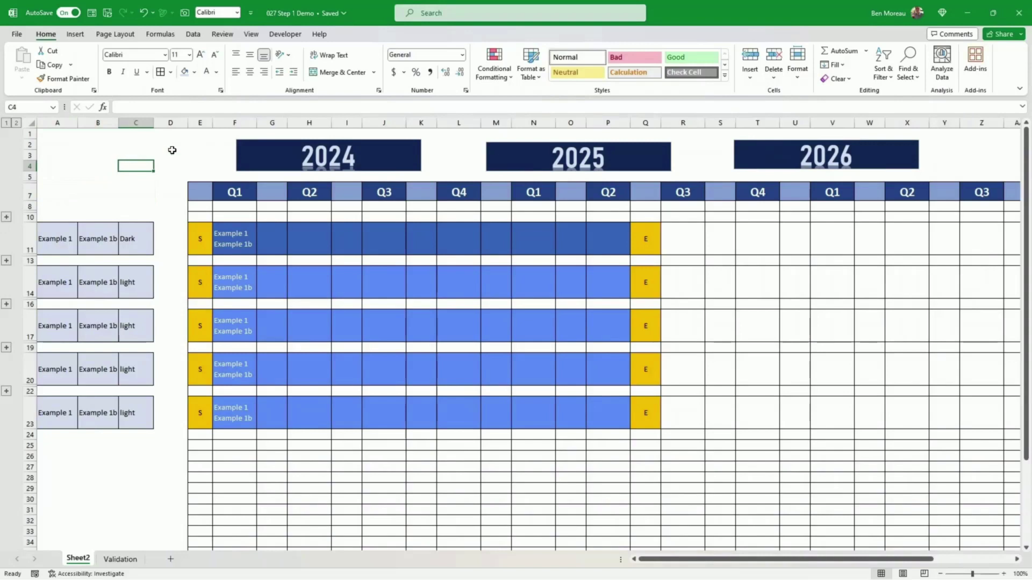
Modify the Normal cell style to use a dark navy blue background fill.
right_click(580, 62)
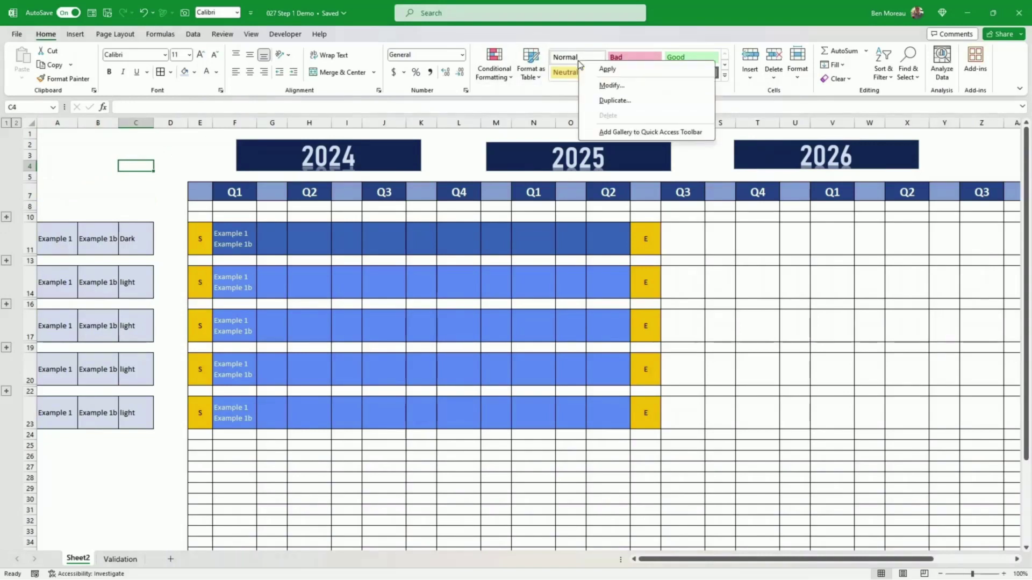
click(612, 86)
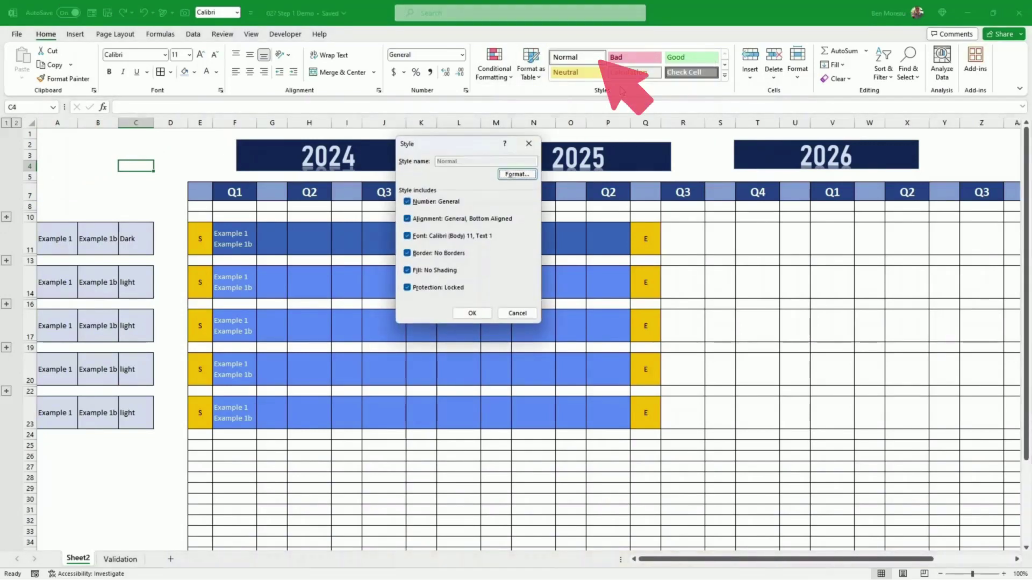
click(516, 176)
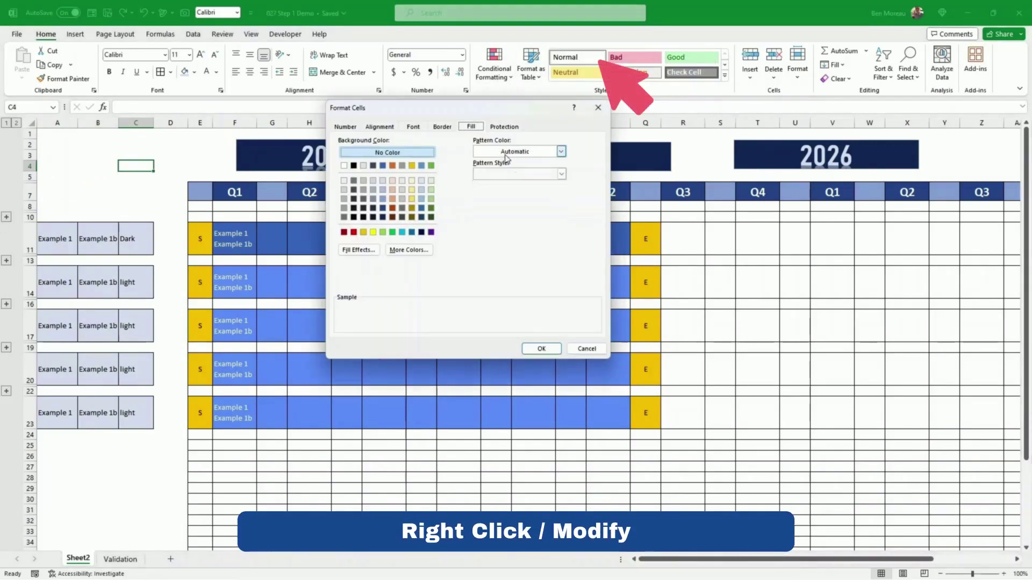
click(384, 217)
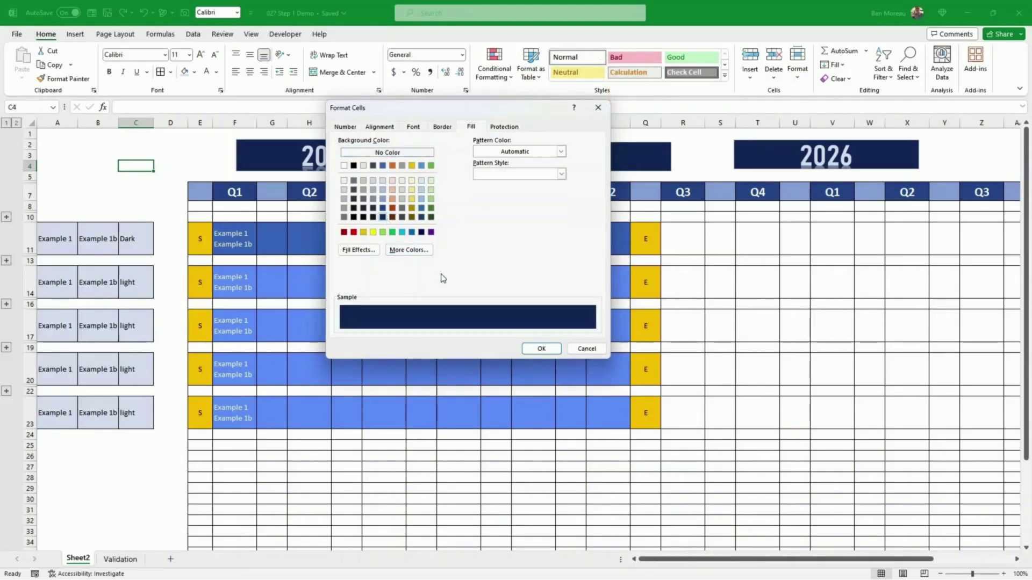
click(537, 348)
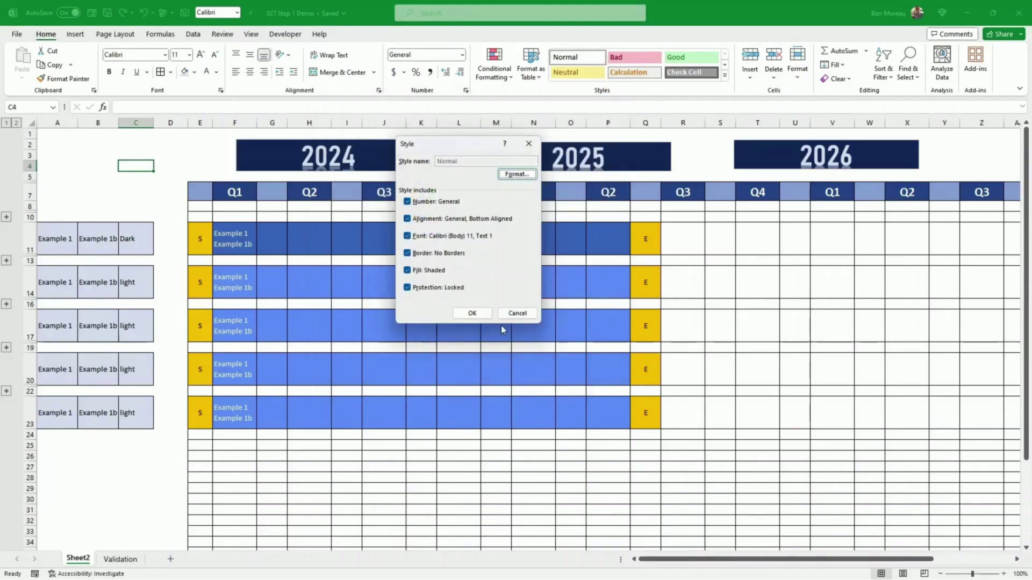
click(472, 312)
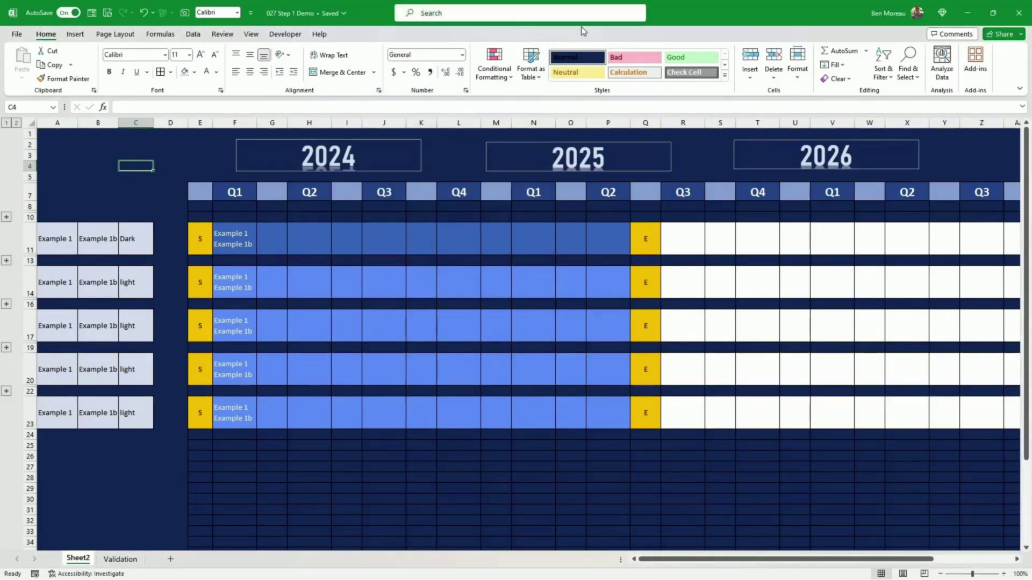
Edit the Normal cell style's border settings to try a different border line color.
click(350, 226)
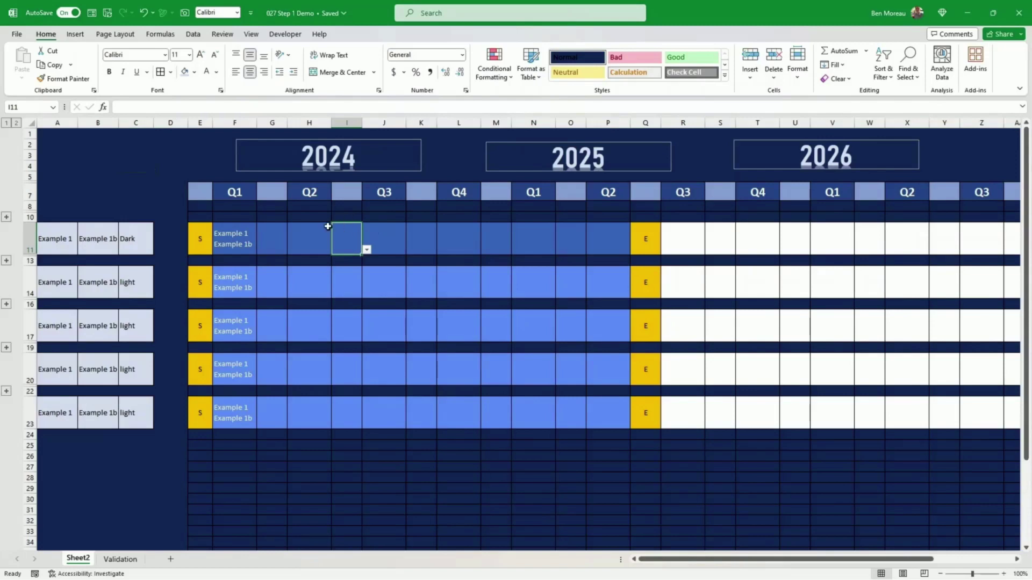
click(233, 209)
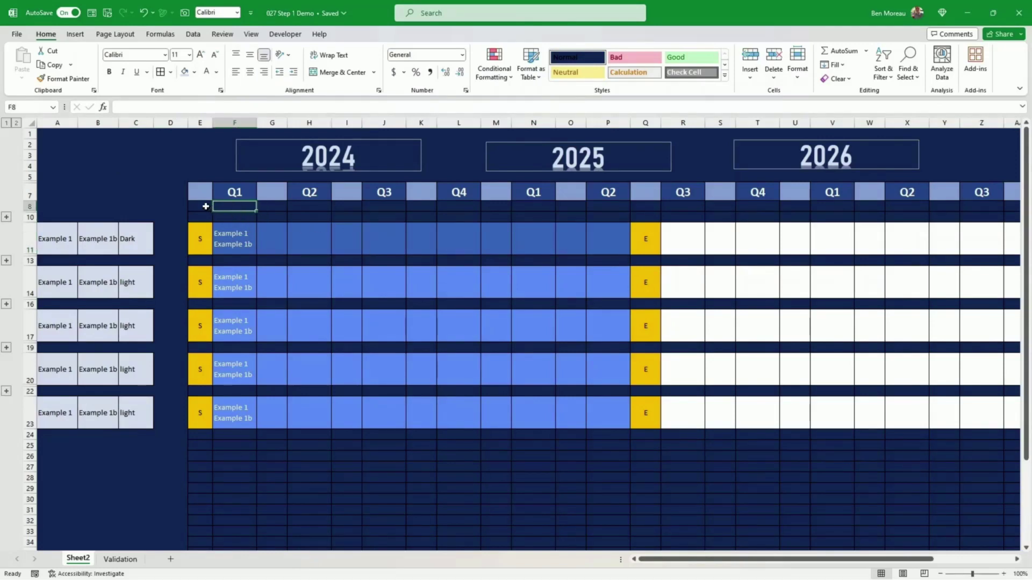
drag(206, 206, 207, 216)
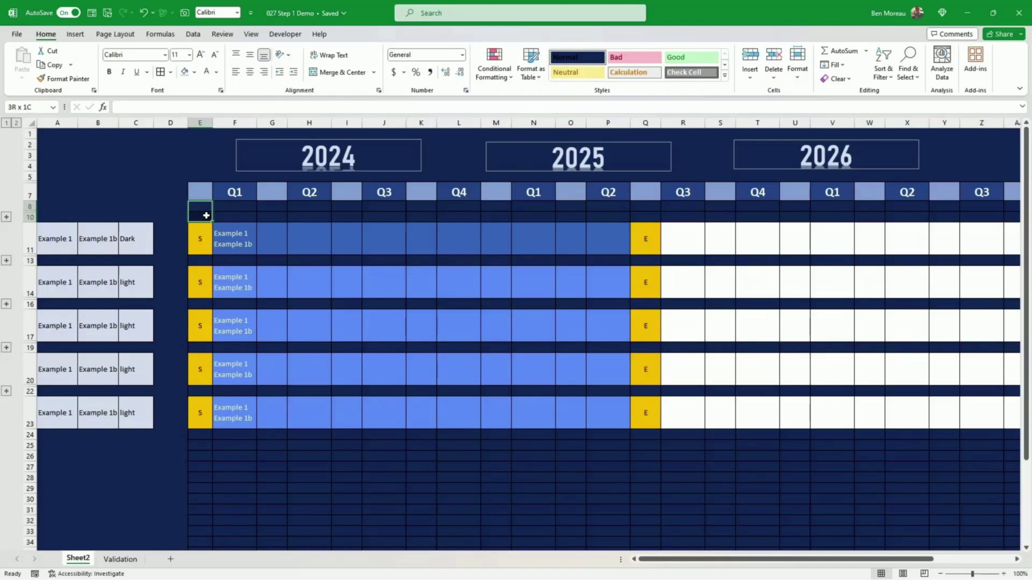
right_click(580, 59)
click(611, 81)
click(507, 162)
click(437, 129)
click(379, 237)
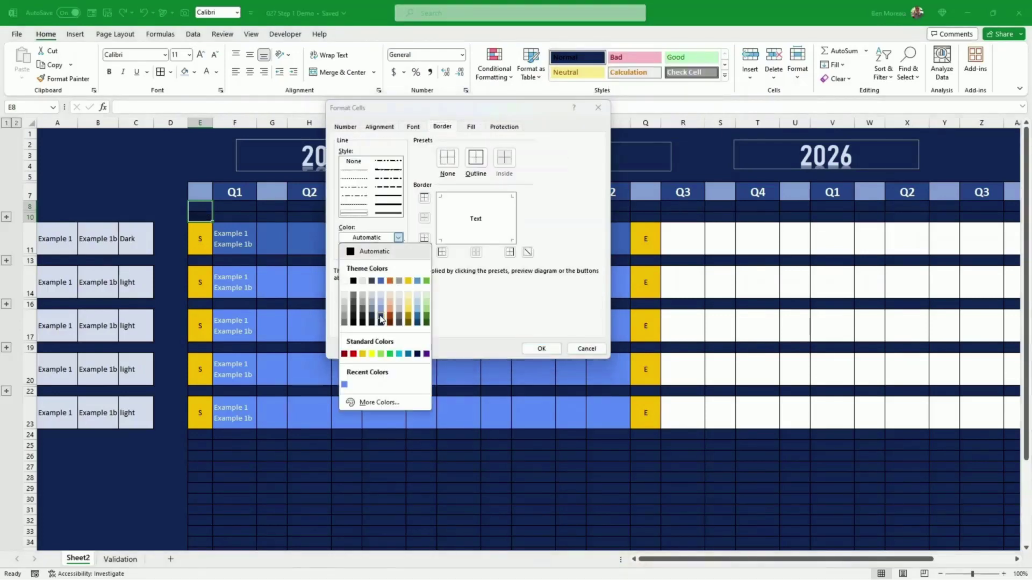
click(354, 352)
click(532, 350)
click(471, 307)
Remove the black borders from the spacer rows between the bars and the empty rows below them by reapplying the Normal style.
scroll(200, 209, right, 3)
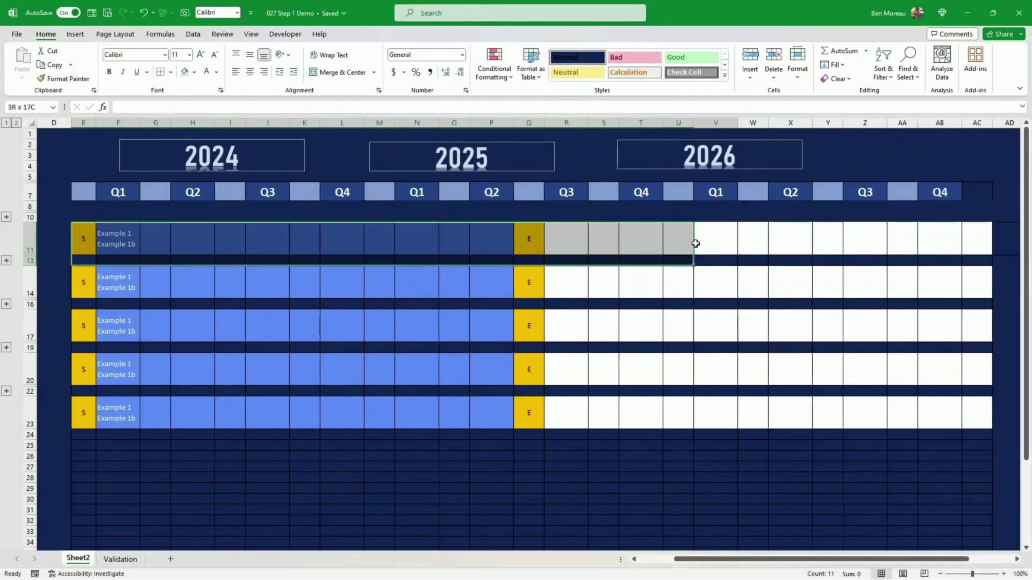
click(83, 305)
key(ctrl+shift+Right)
key(ctrl+z)
key(ctrl+z)
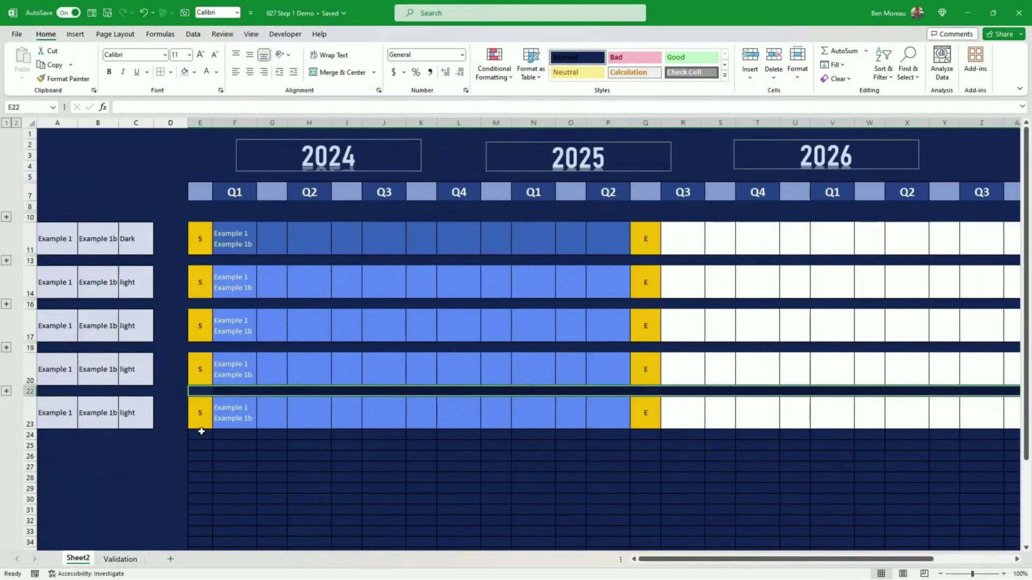
Narrow the marker columns between the quarters, every second column from E to AA, to the same small width.
click(200, 123)
ctrl+click(272, 123)
ctrl+click(346, 122)
ctrl+click(421, 123)
ctrl+click(496, 122)
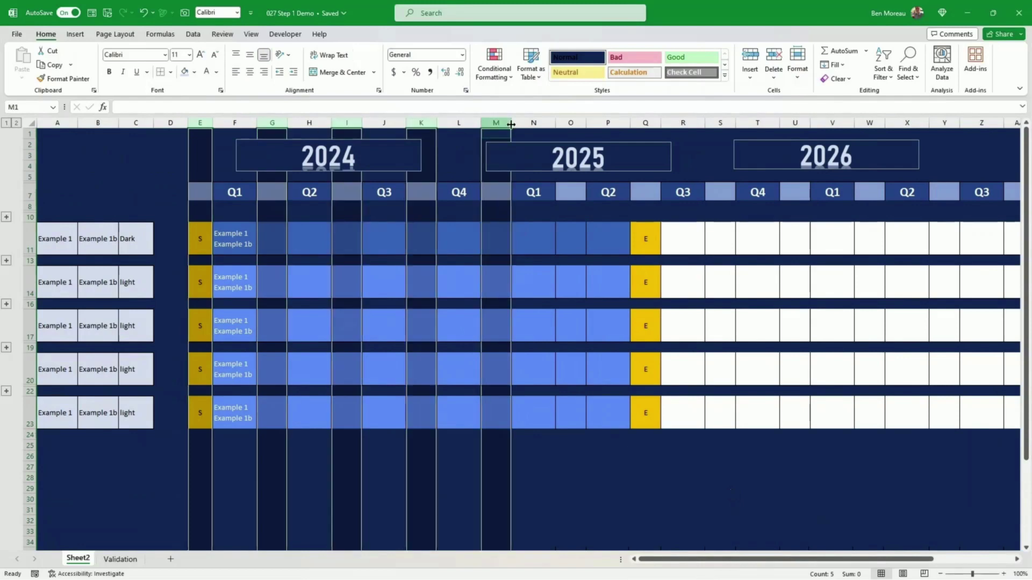
ctrl+click(570, 122)
ctrl+click(646, 122)
ctrl+click(720, 123)
ctrl+click(945, 122)
drag(960, 123, 940, 123)
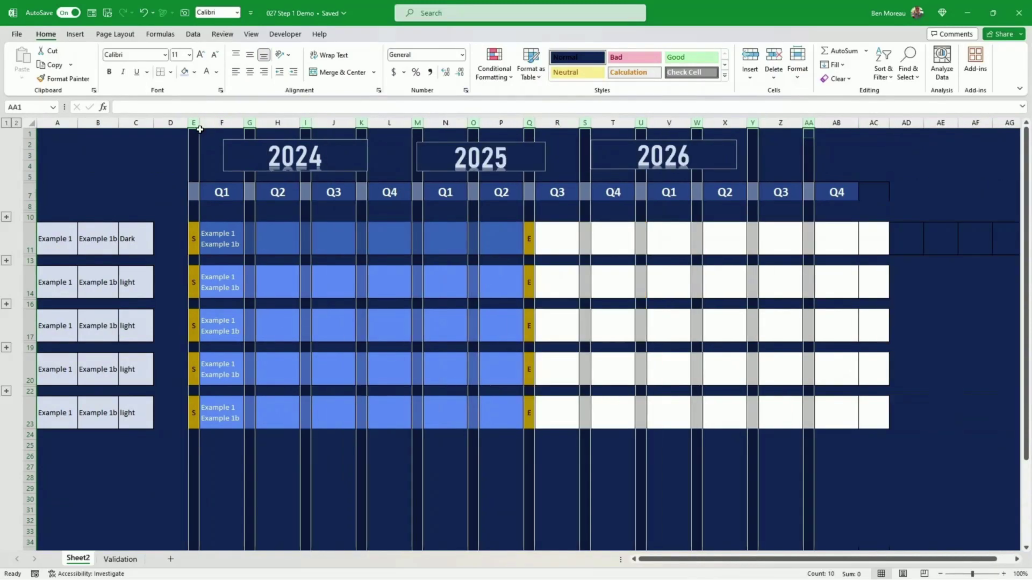
Widen the quarter columns, every second column from F to AB, to an equal larger width.
click(222, 122)
ctrl+click(277, 122)
ctrl+click(333, 122)
ctrl+click(389, 122)
ctrl+click(445, 123)
ctrl+click(501, 122)
ctrl+click(558, 123)
ctrl+click(613, 122)
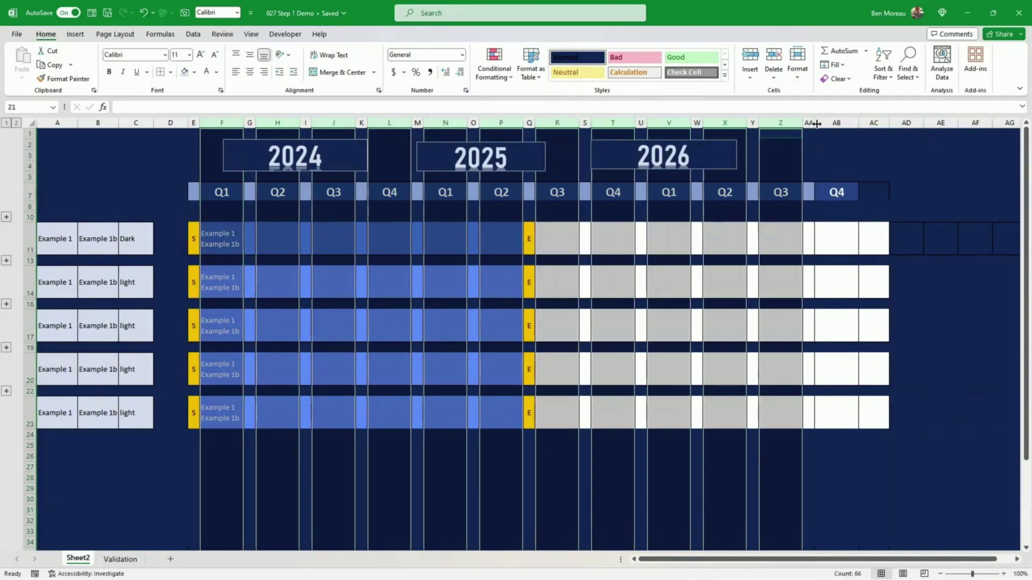
drag(859, 122, 869, 123)
click(817, 467)
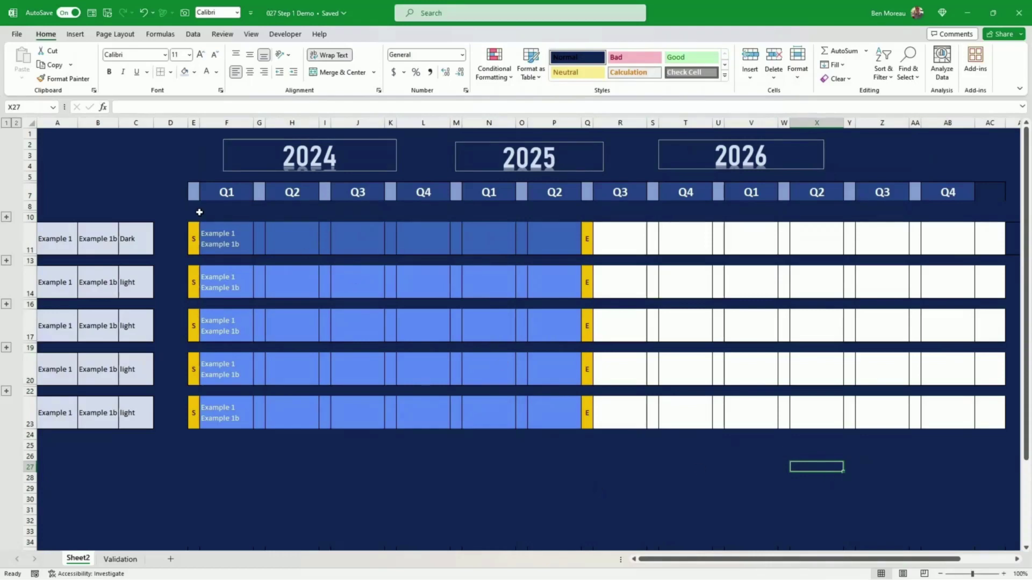
Strip the borders and white fill from the chart area with the Normal style, and clear the start and end markers in row 11.
drag(198, 212, 997, 480)
click(160, 72)
drag(177, 236, 962, 501)
click(586, 64)
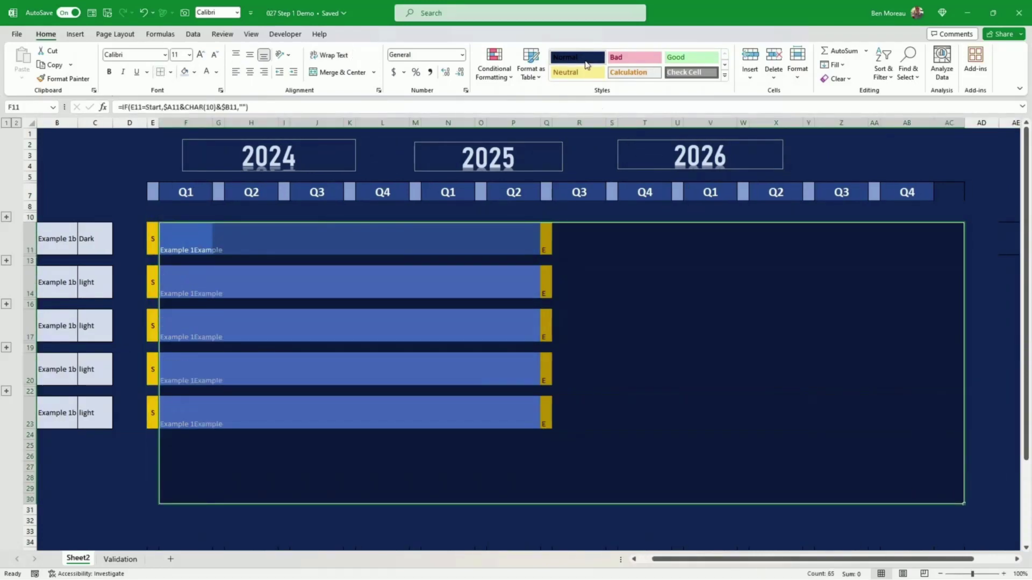
click(95, 176)
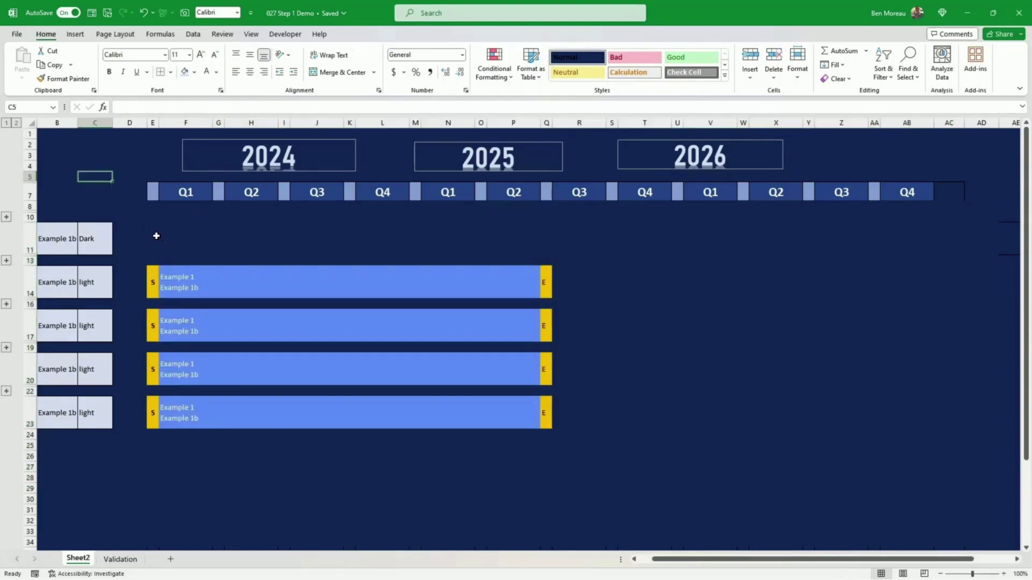
Fill cell E11 with the custom color #243E72, slightly lighter than the navy background.
click(154, 238)
click(195, 74)
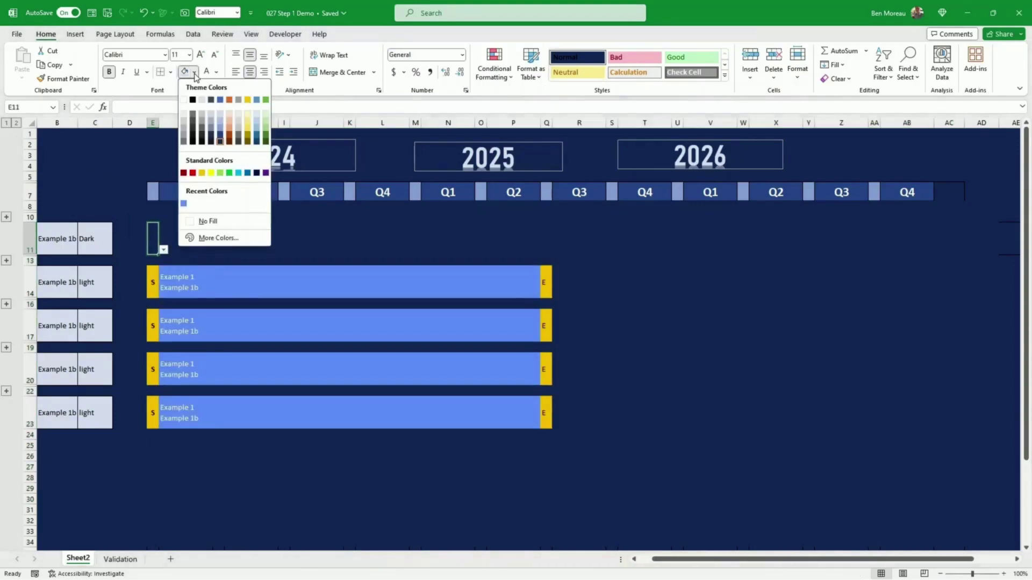
click(210, 238)
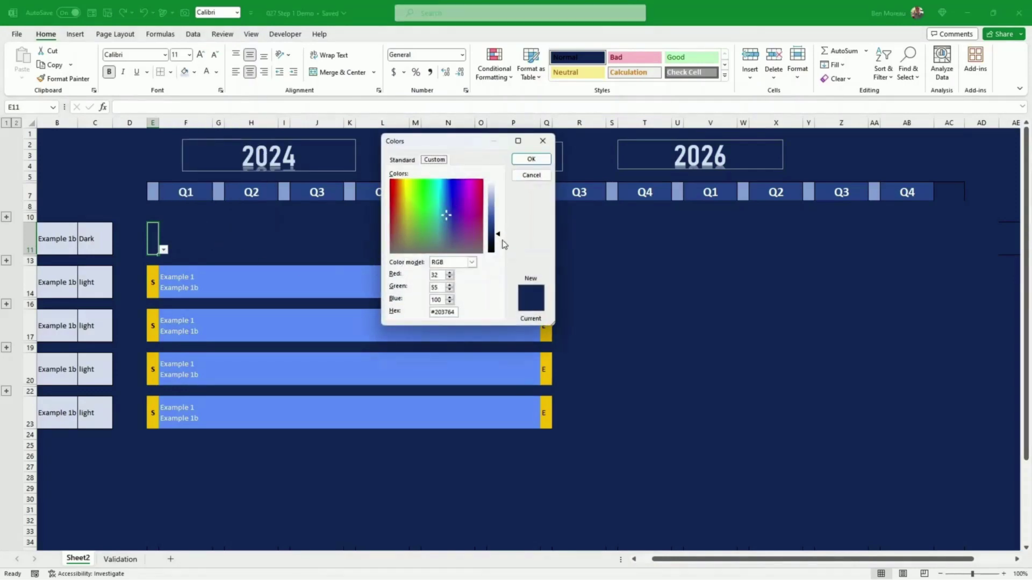
drag(500, 239, 499, 235)
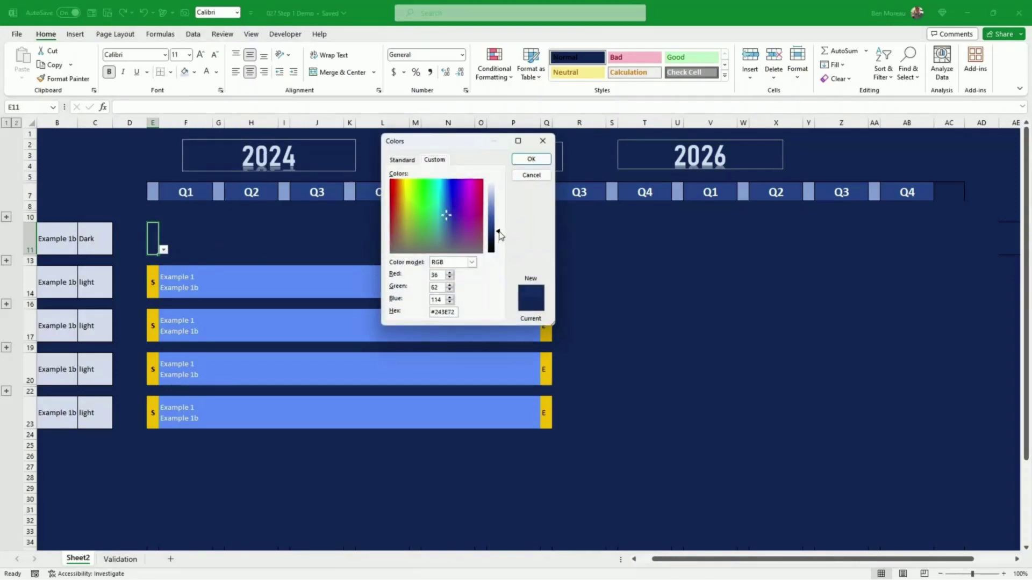
click(532, 160)
click(430, 225)
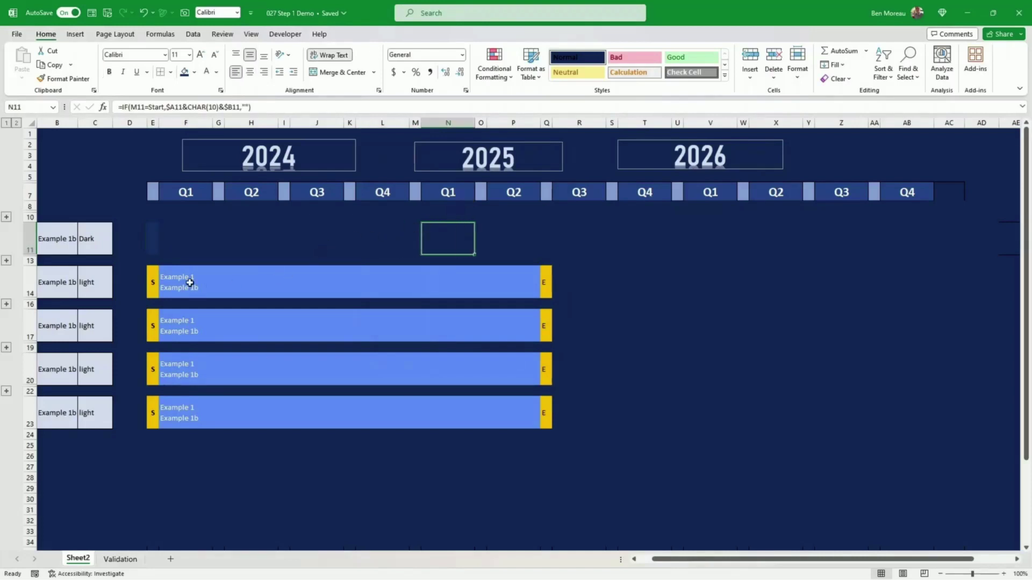
Copy cell E11 into the other marker cells G11, I11, K11, M11 and O11.
click(152, 242)
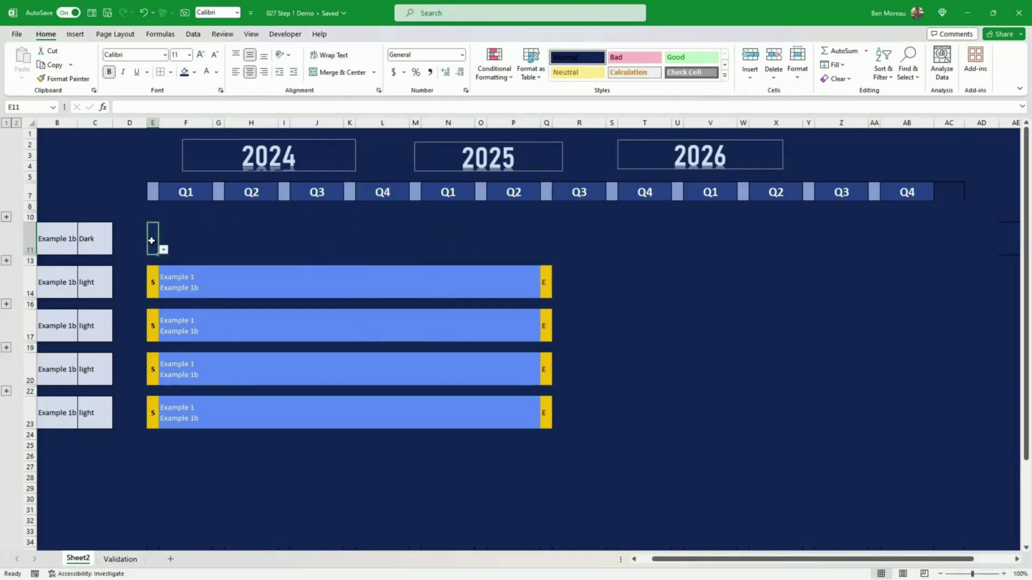
key(ctrl+c)
click(217, 237)
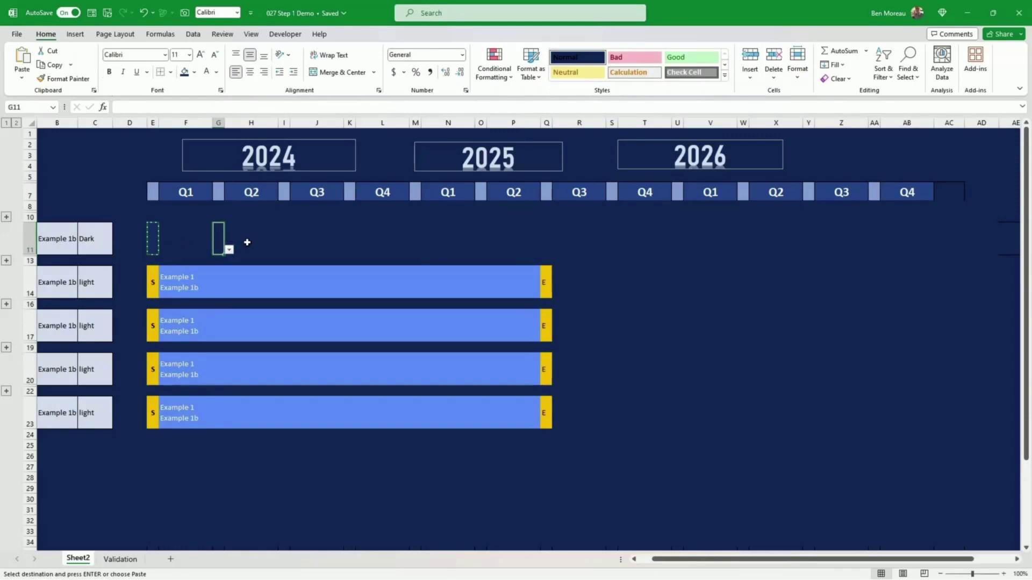
key(ctrl+v)
click(284, 237)
key(ctrl+v)
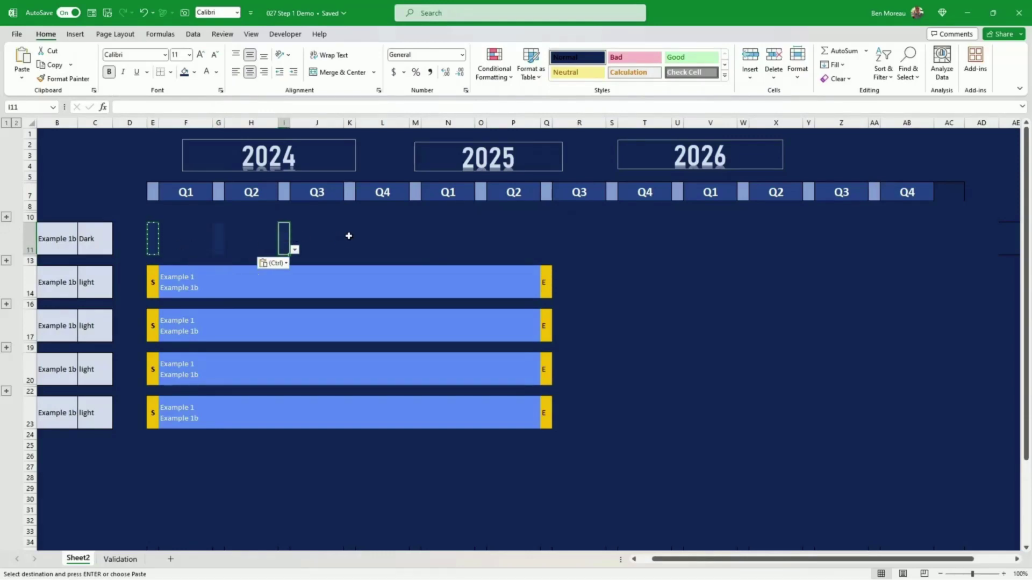
click(349, 237)
key(ctrl+v)
click(422, 235)
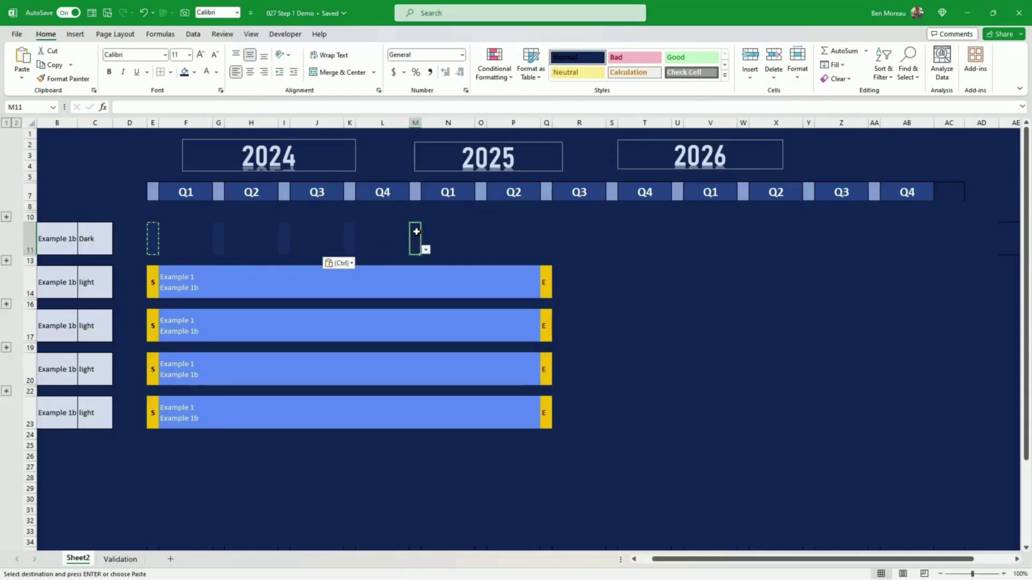
key(ctrl+v)
click(481, 237)
key(ctrl+v)
click(381, 238)
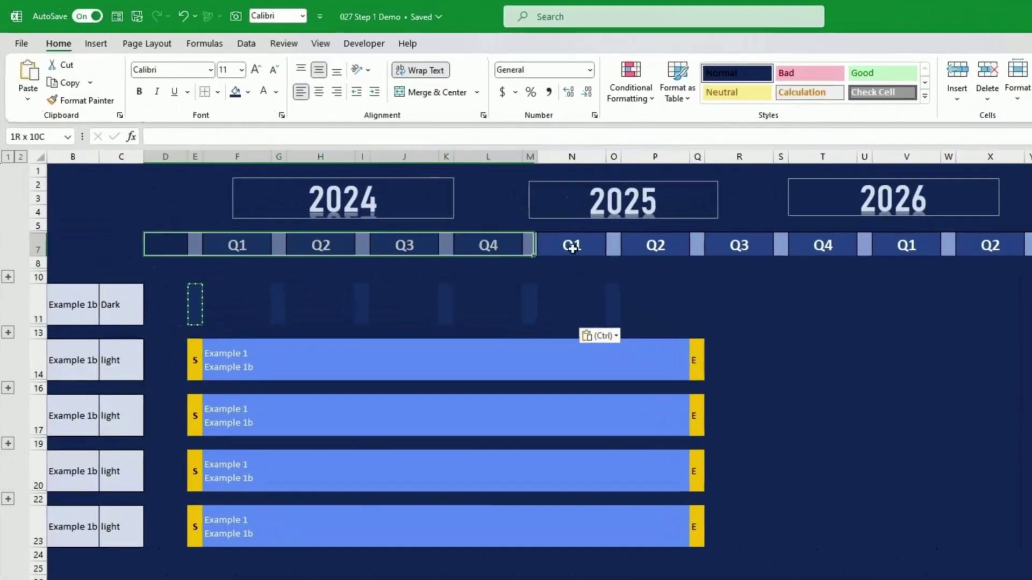
click(156, 200)
key(Escape)
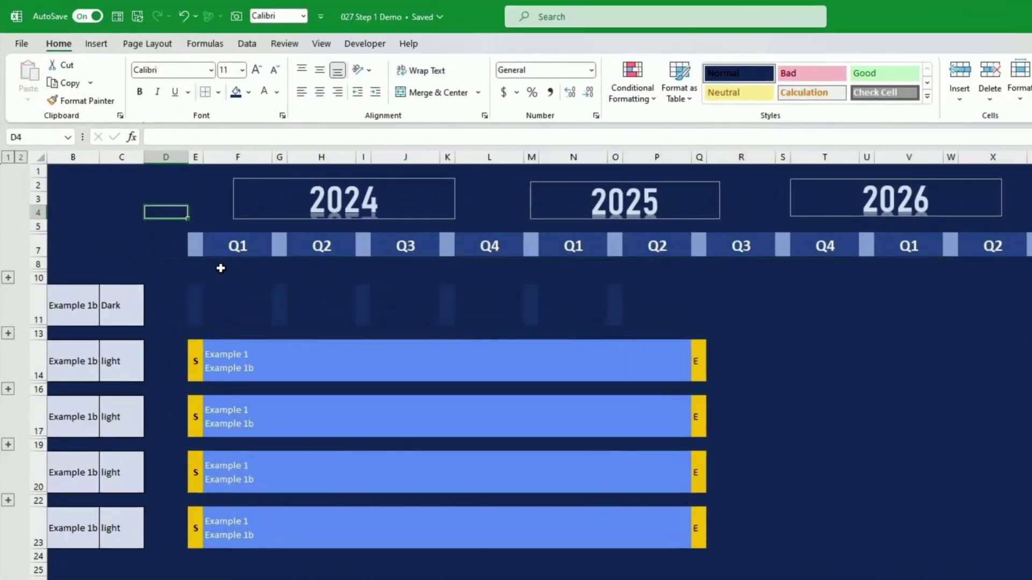
Edit row 11's conditional formatting rule for Start cells, adding gold top, bottom and left borders.
click(197, 310)
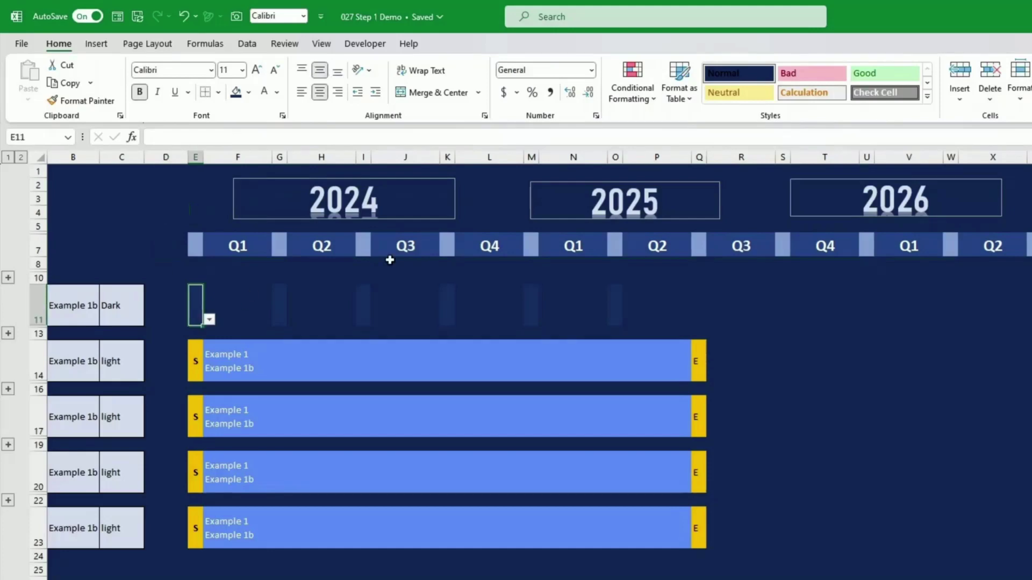
click(633, 91)
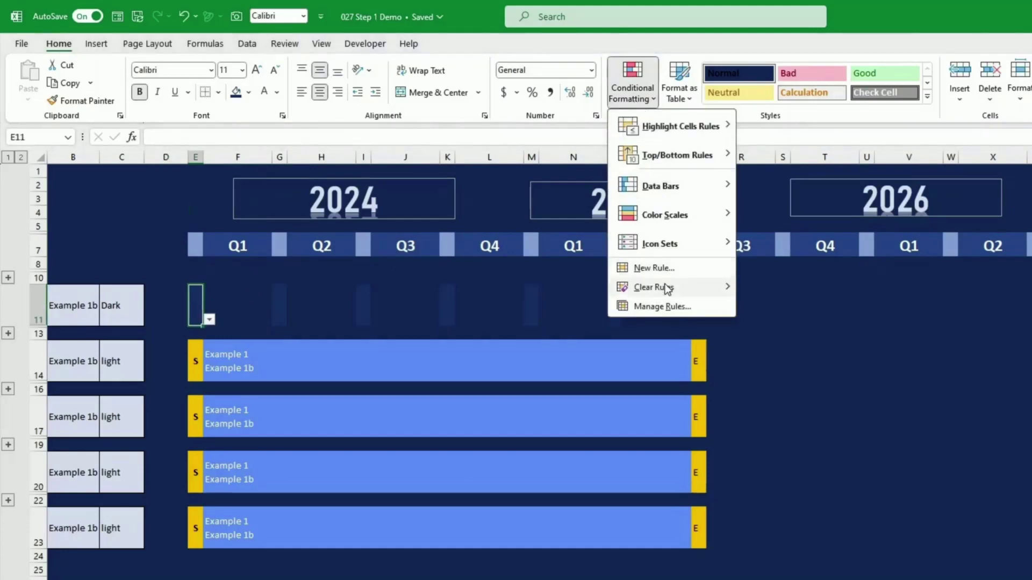
click(662, 306)
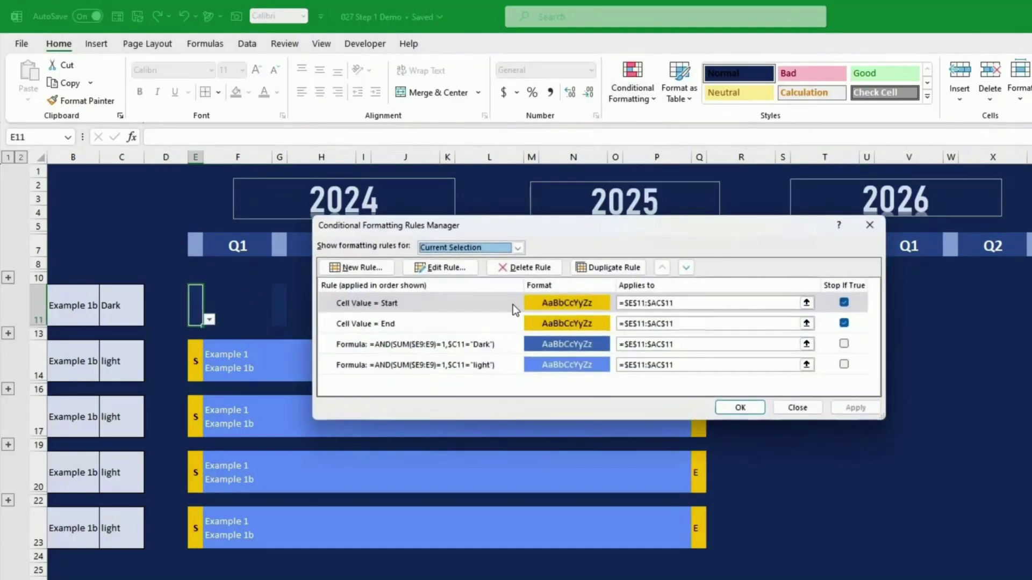
click(513, 304)
click(440, 268)
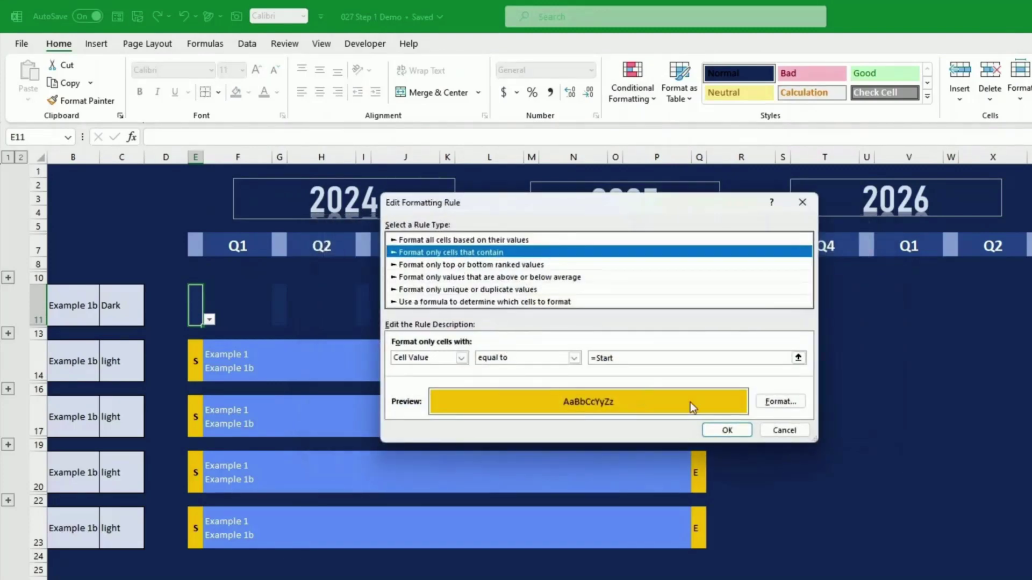
click(780, 403)
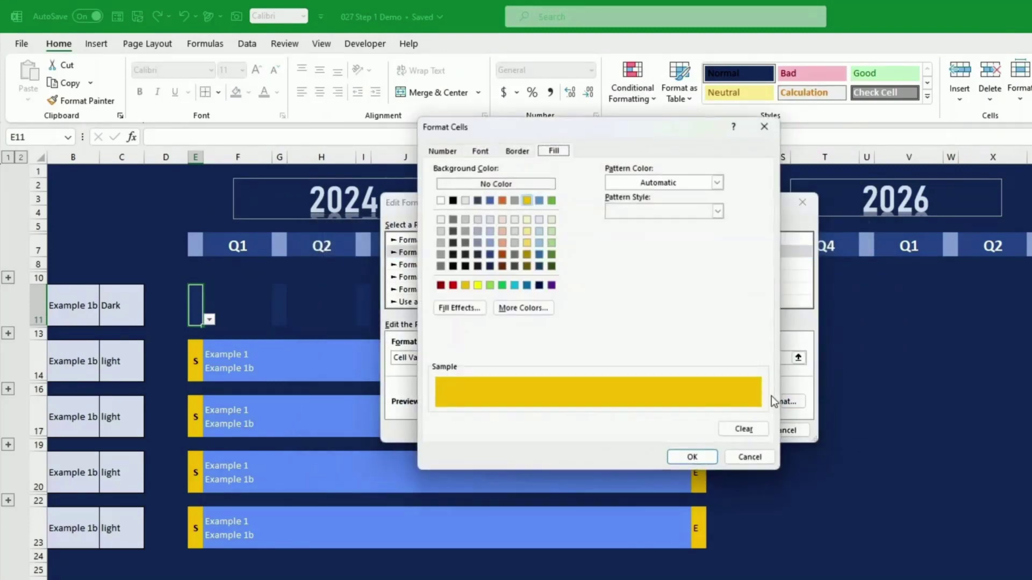
click(517, 151)
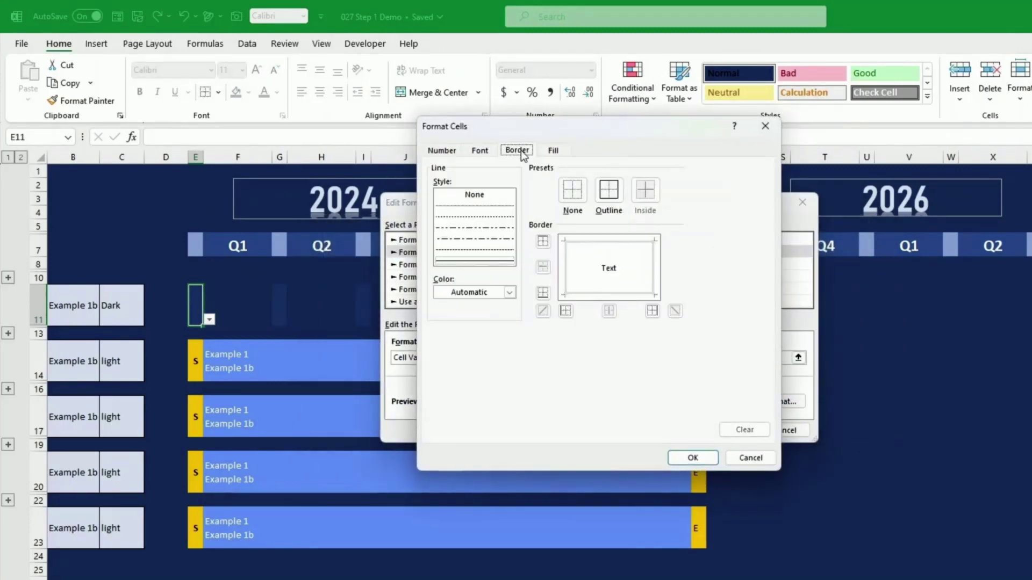
click(502, 294)
click(522, 348)
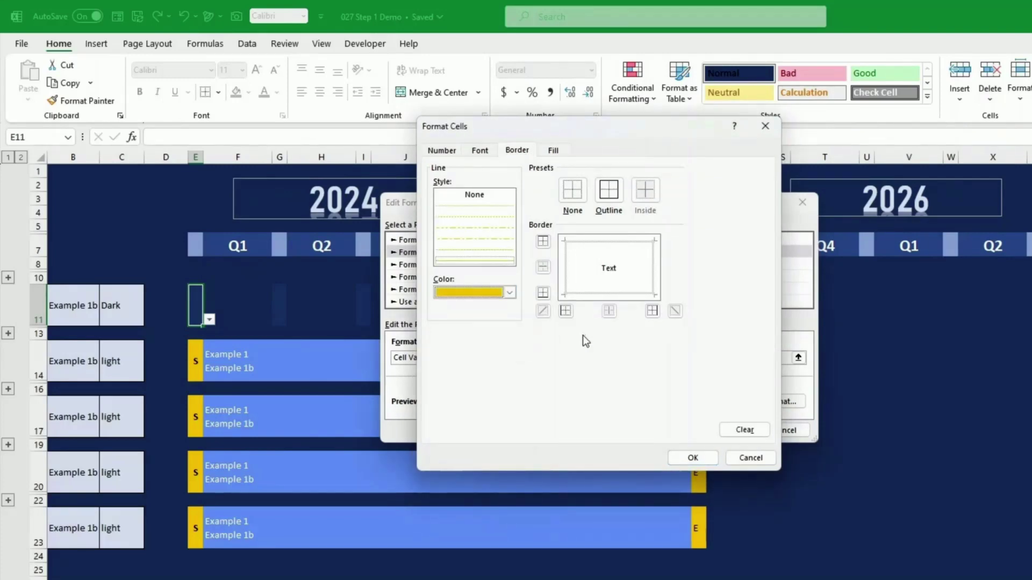
click(545, 244)
click(543, 293)
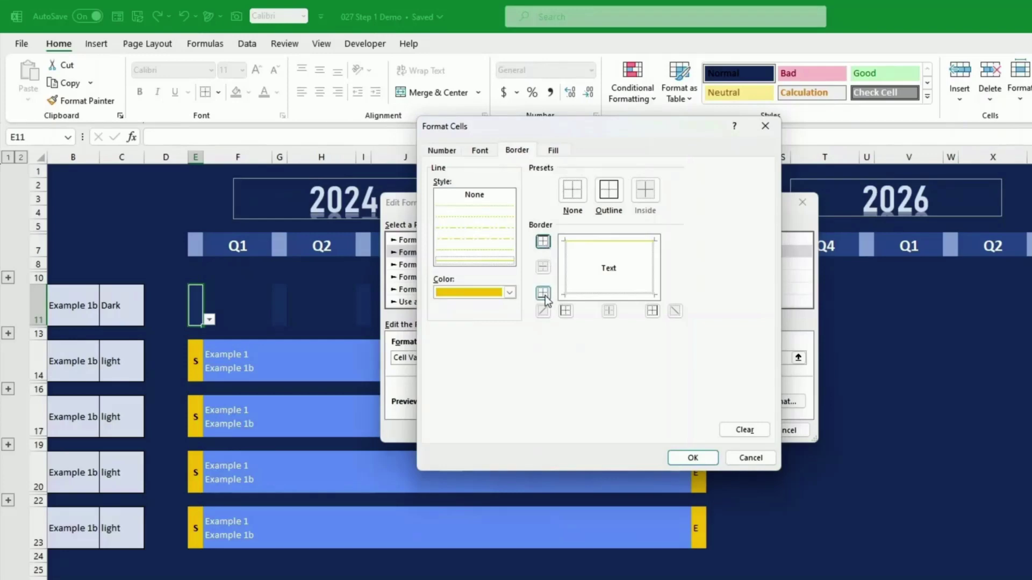
click(565, 311)
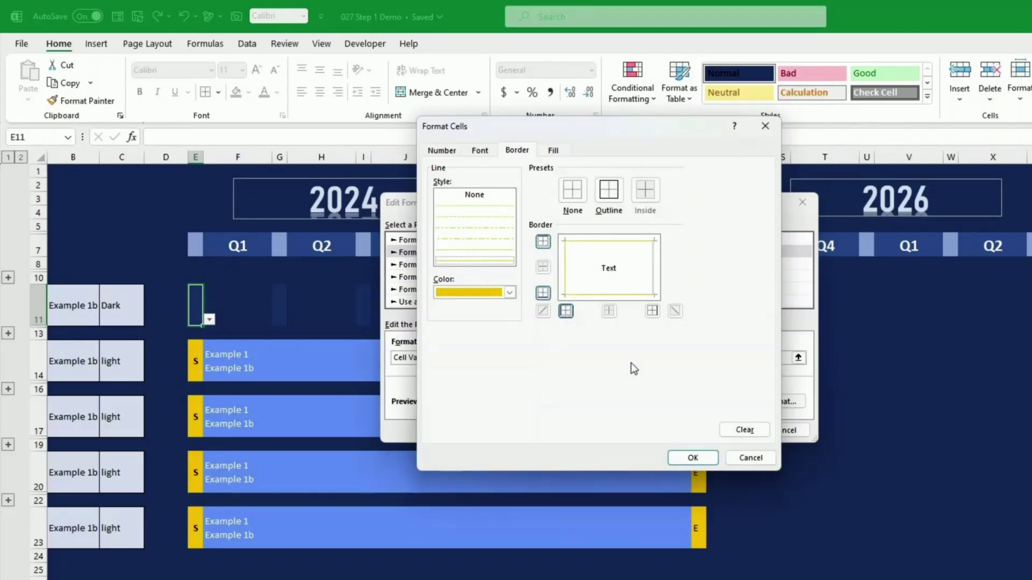
click(682, 458)
click(740, 430)
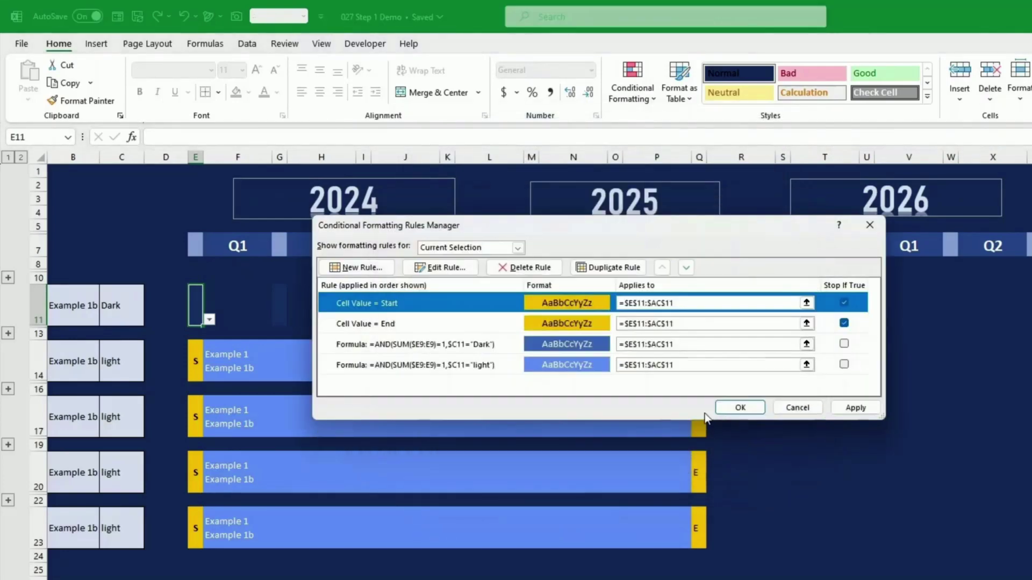
Add gold top, bottom and right borders to the conditional formatting rule for End cells.
click(506, 322)
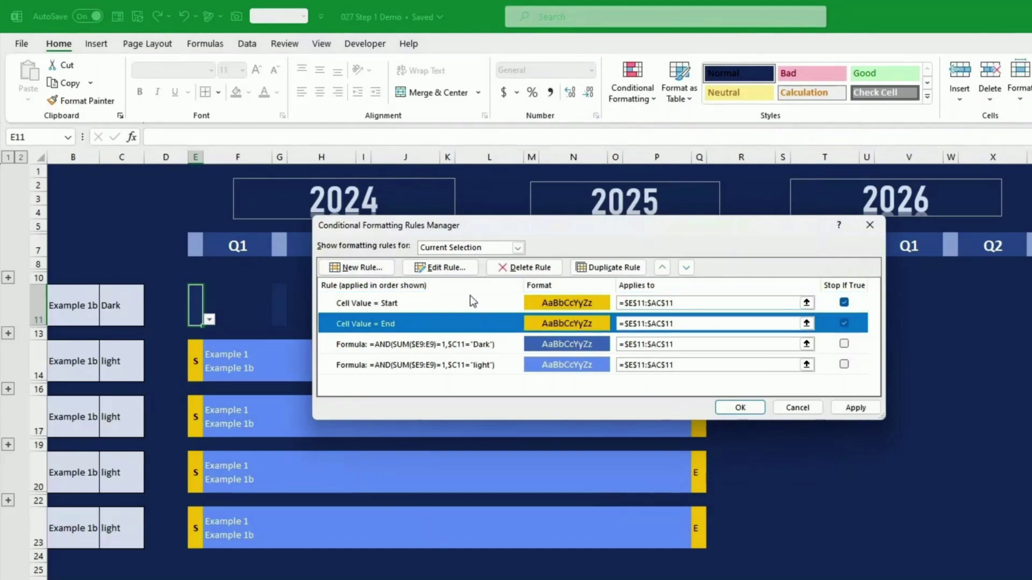
click(458, 267)
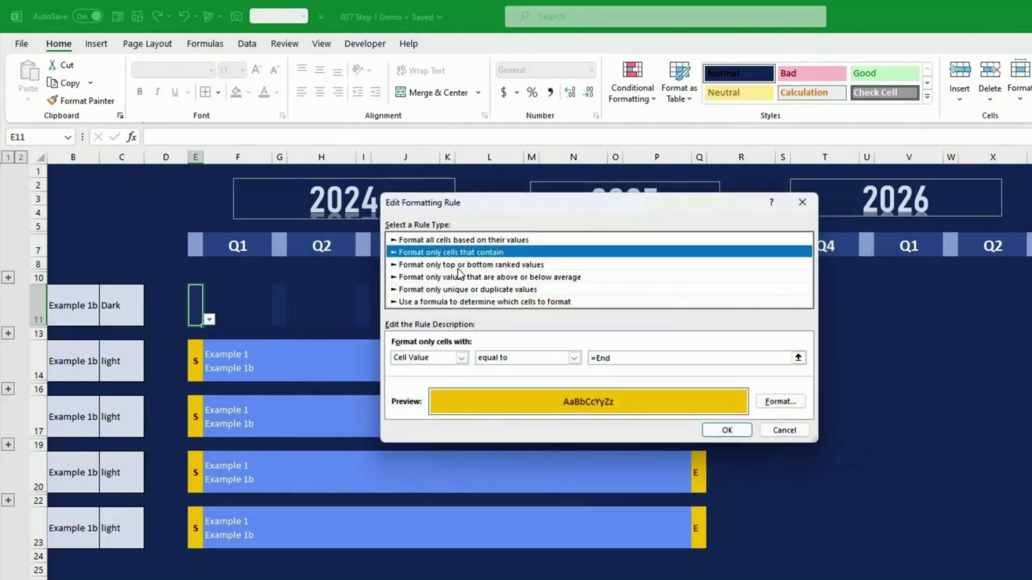
click(768, 403)
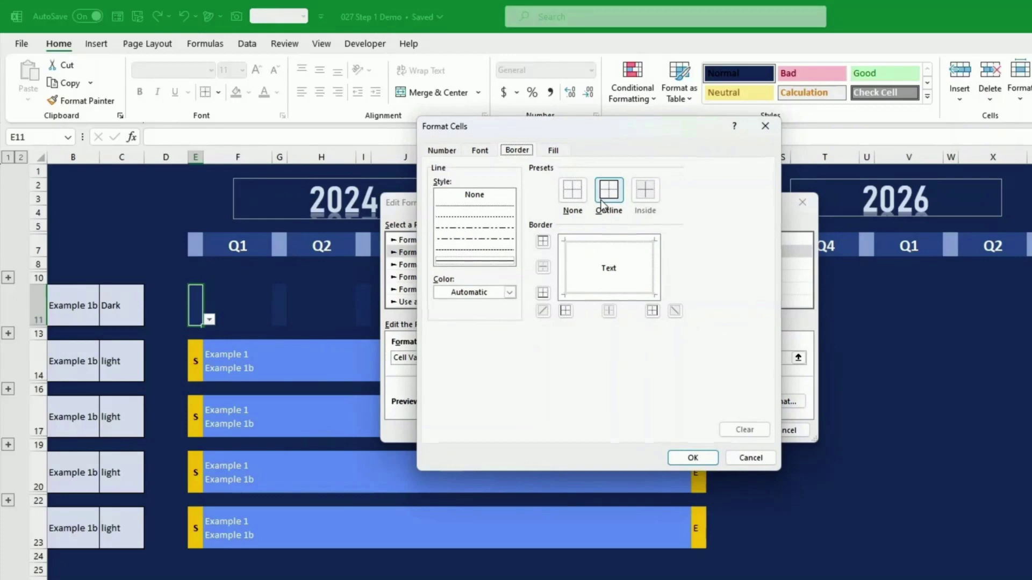
click(509, 292)
click(524, 347)
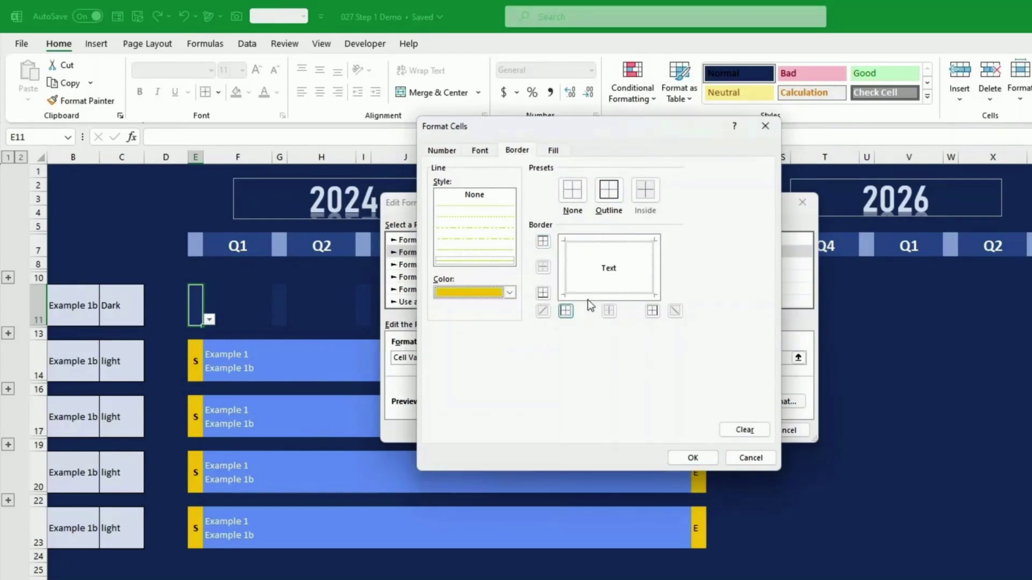
click(652, 312)
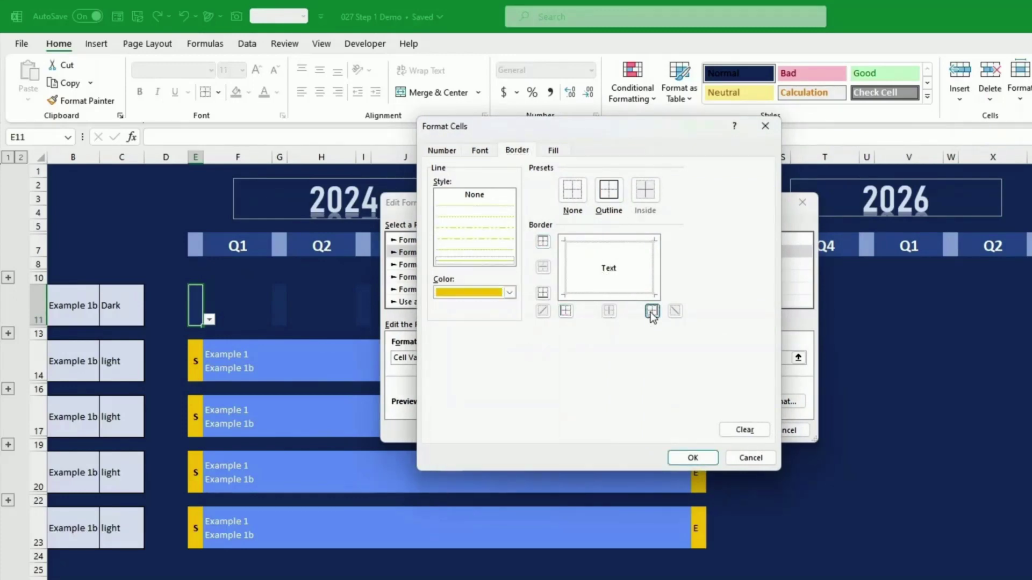
click(543, 292)
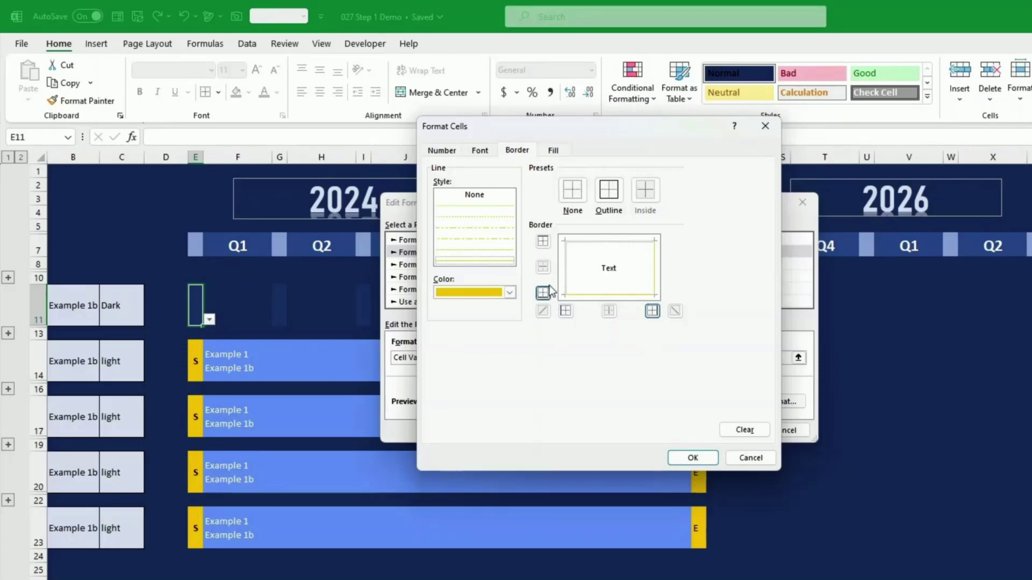
click(543, 241)
click(693, 458)
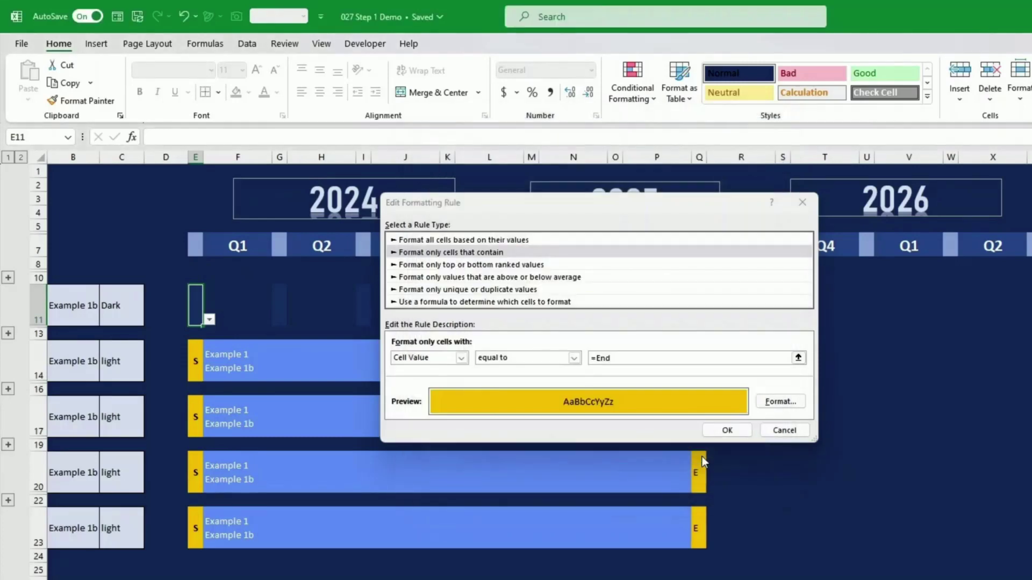
click(736, 430)
Add white top and bottom borders to the formula rule that formats Dark bars.
click(562, 344)
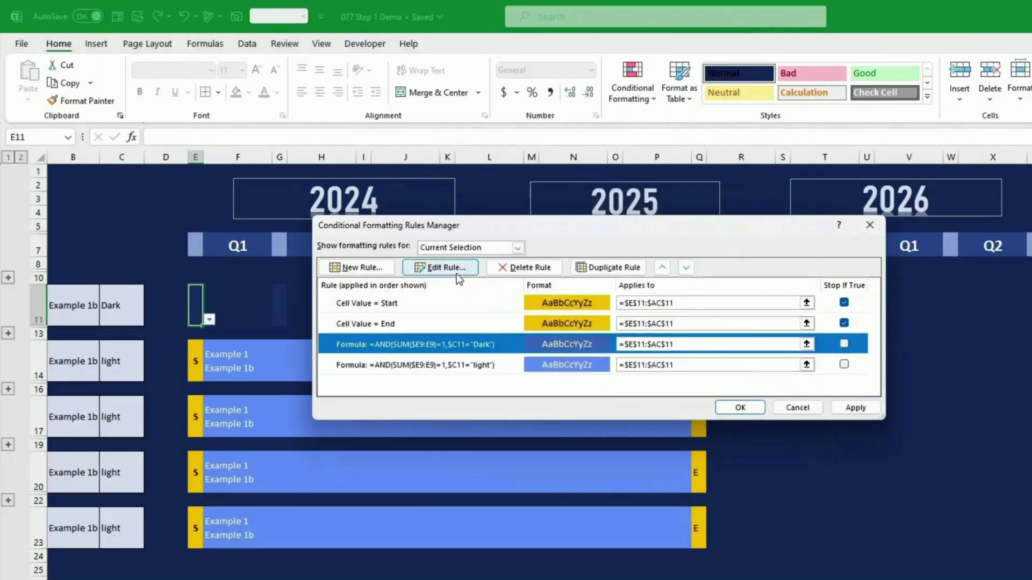
click(442, 267)
click(782, 402)
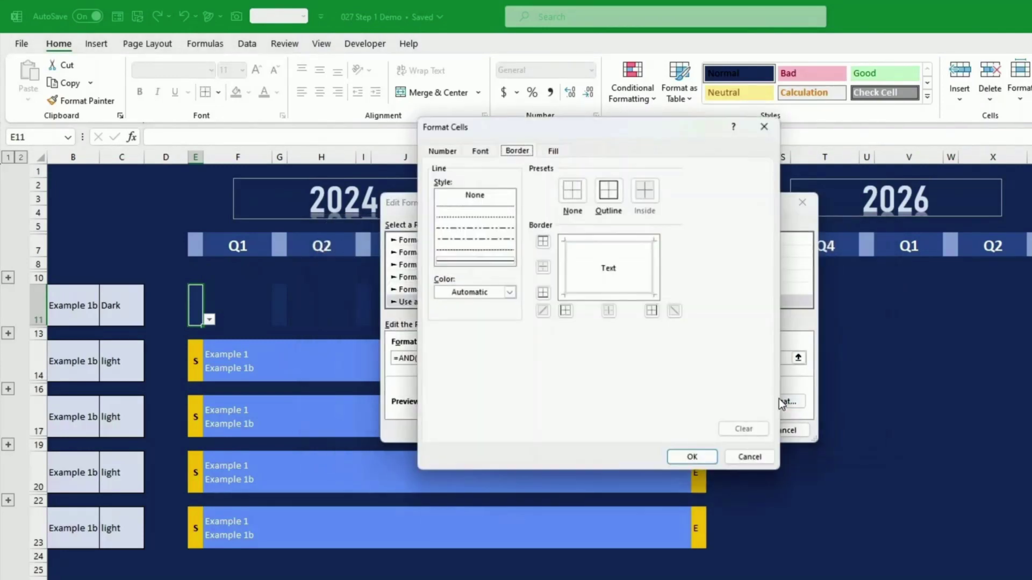
click(510, 292)
click(440, 348)
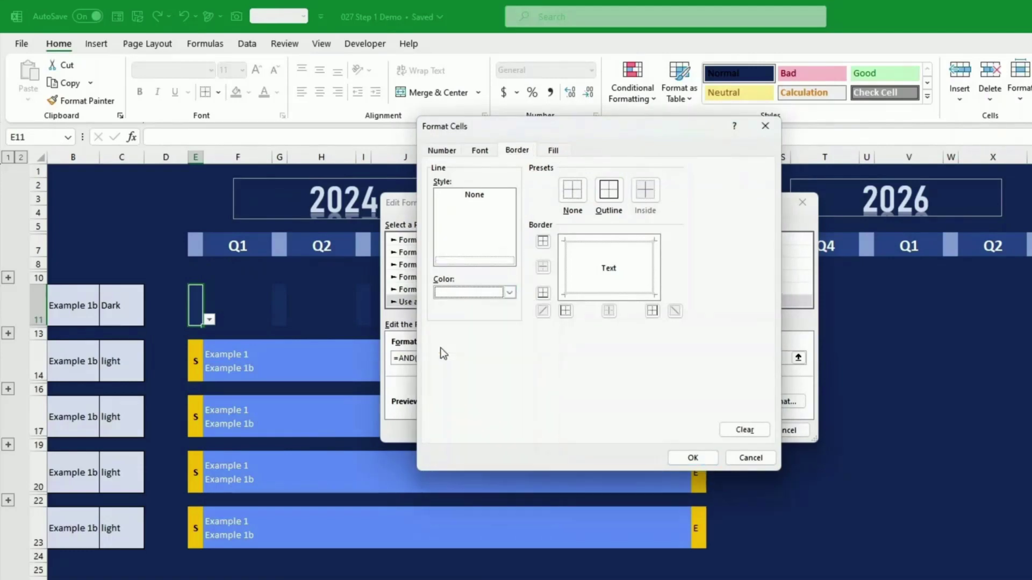
click(542, 242)
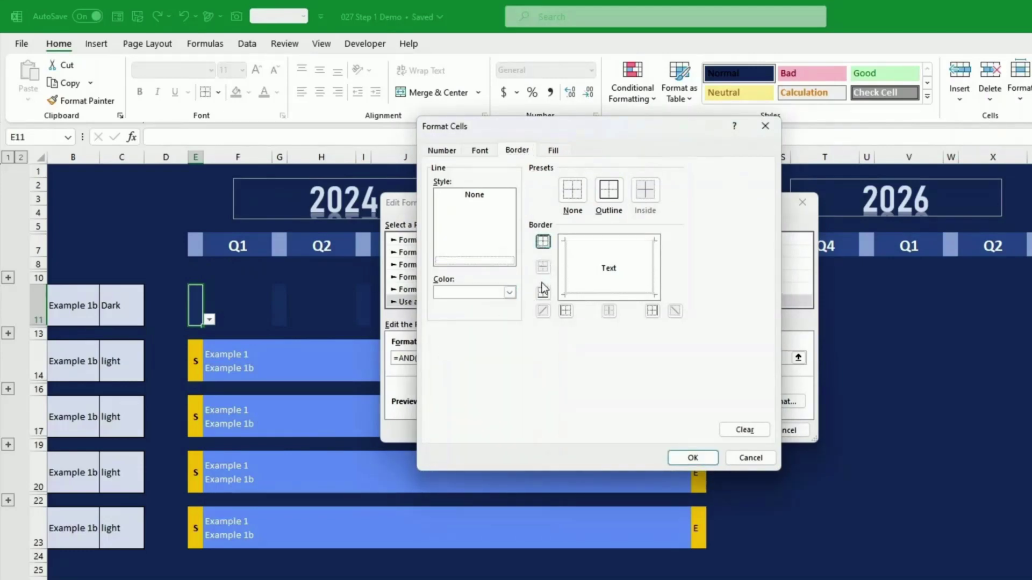
click(543, 292)
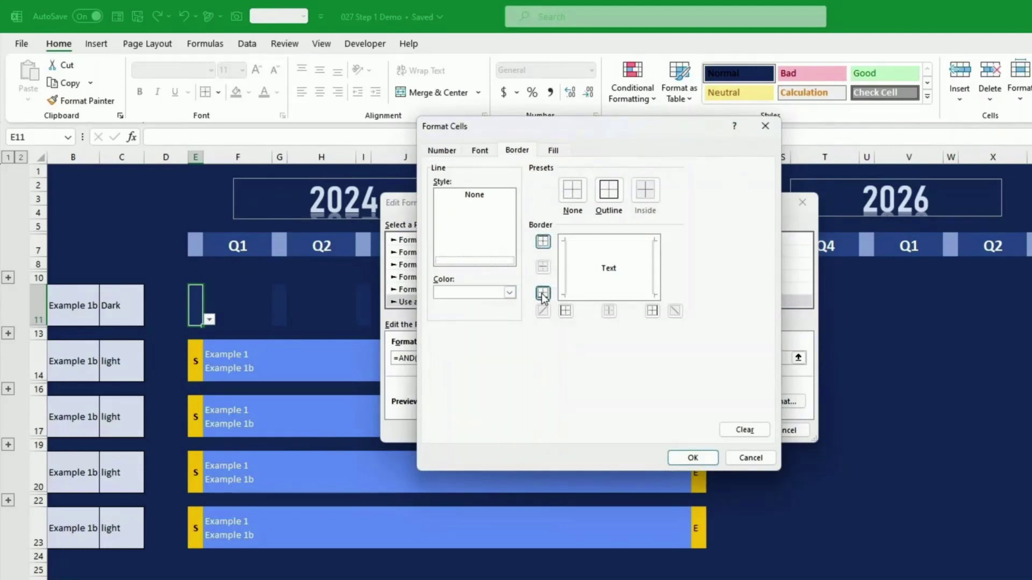
click(692, 458)
click(744, 430)
Add white top and bottom borders to the formula rule for light bars, and apply all rule changes.
click(526, 366)
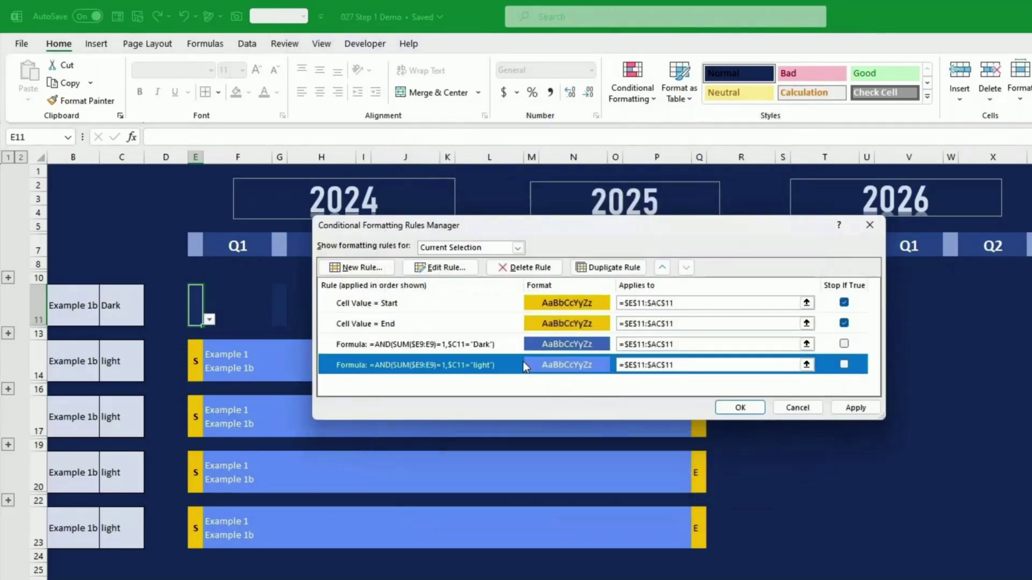
click(440, 267)
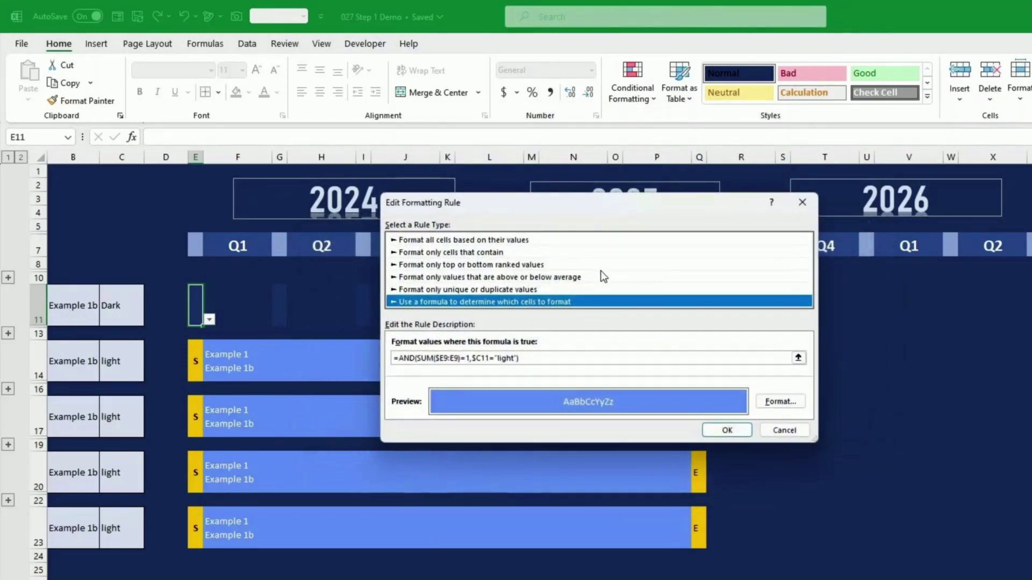
click(780, 401)
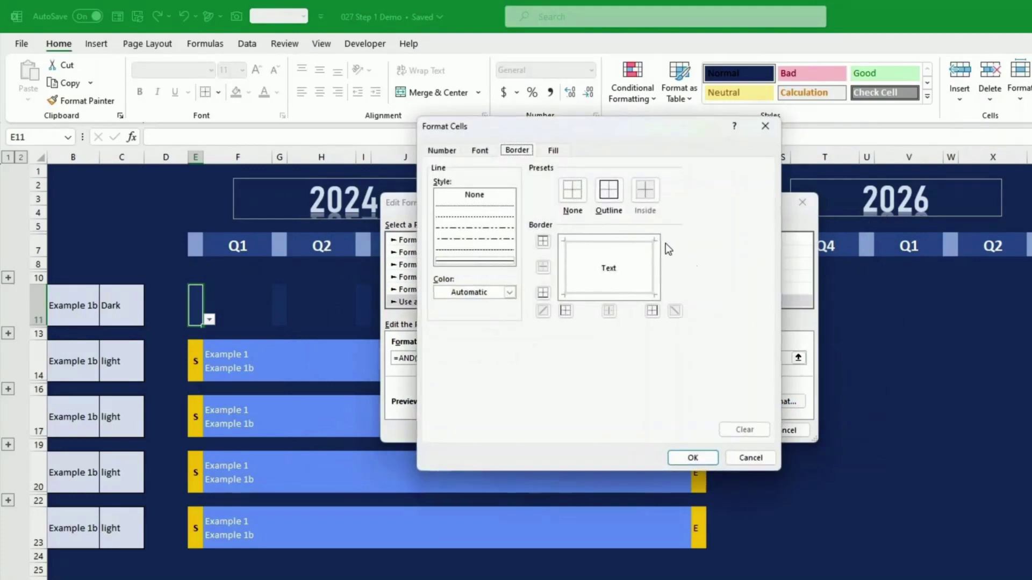
click(509, 292)
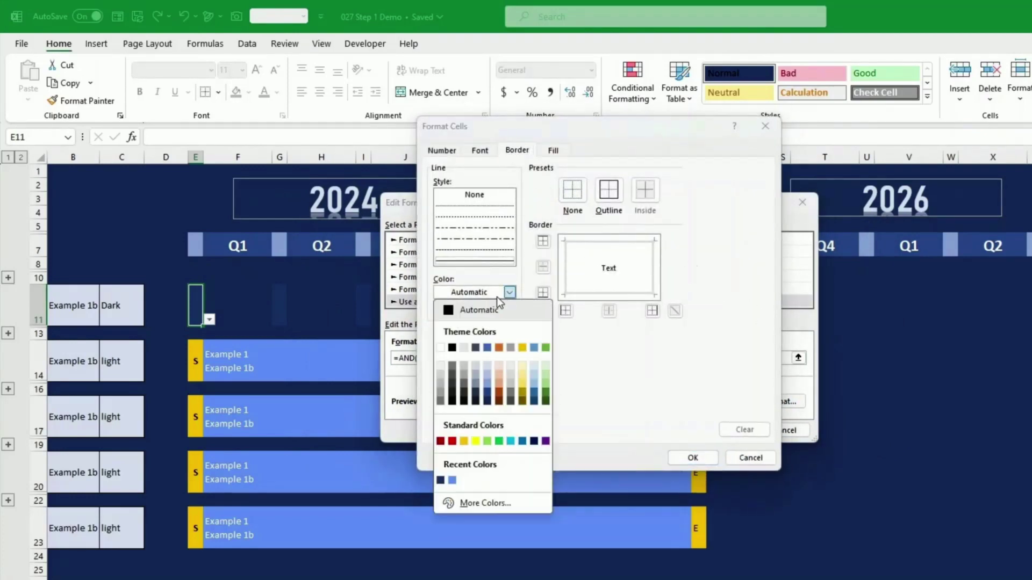
click(439, 347)
click(543, 242)
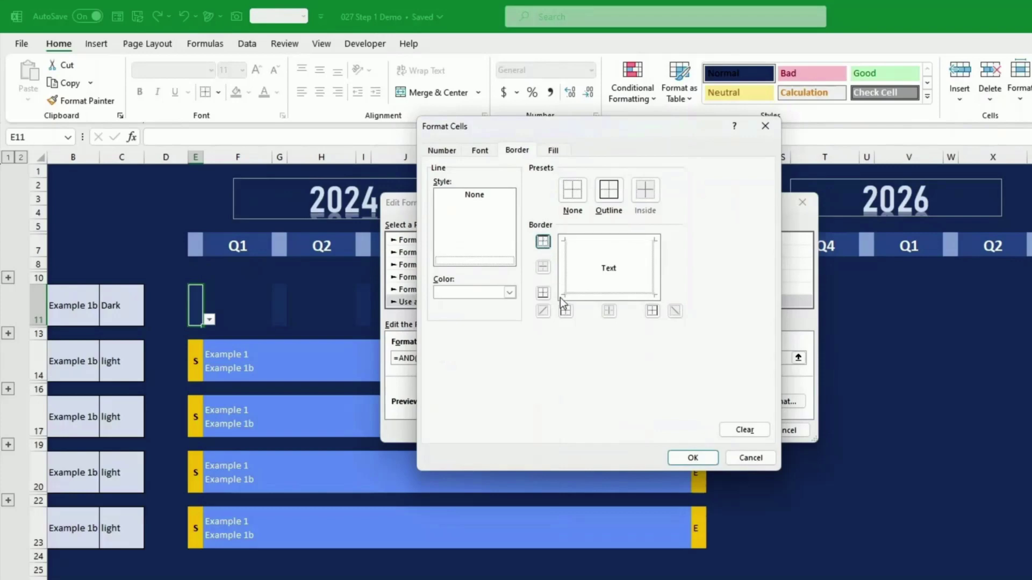
click(543, 293)
click(693, 457)
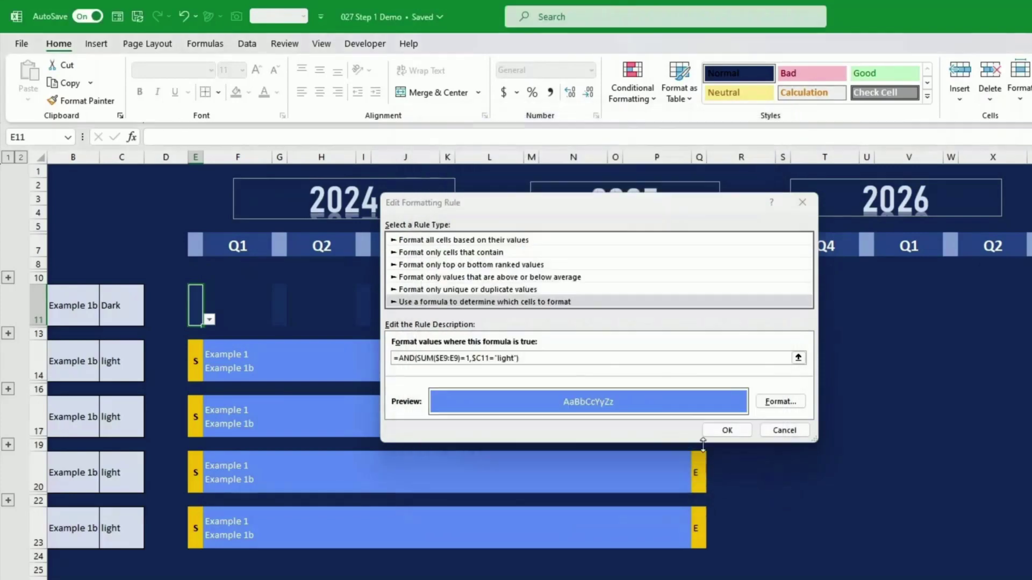
click(726, 430)
click(860, 409)
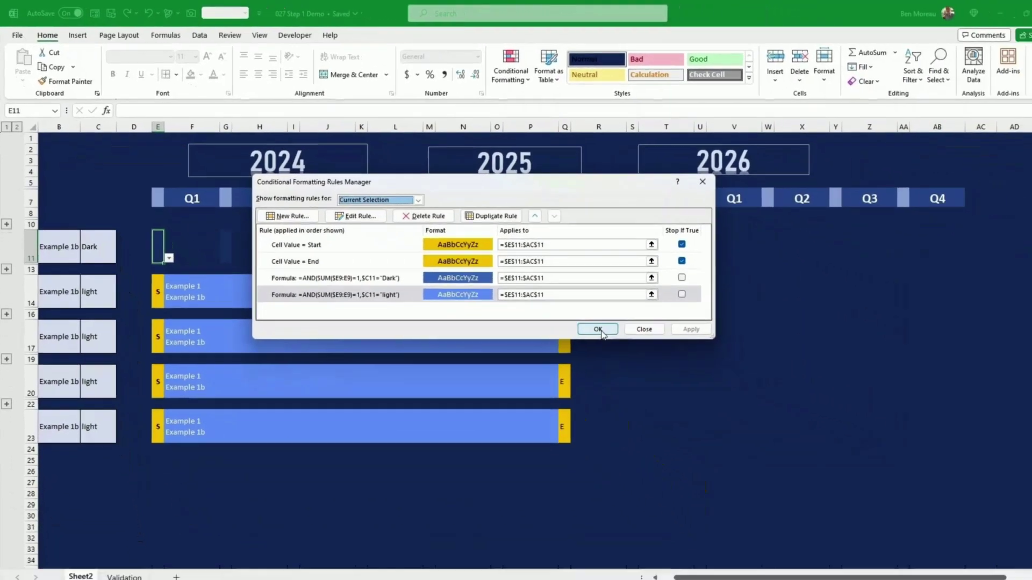
click(579, 319)
Set the start marker S in cell E11 and the end marker E in cell I11.
click(163, 250)
click(156, 264)
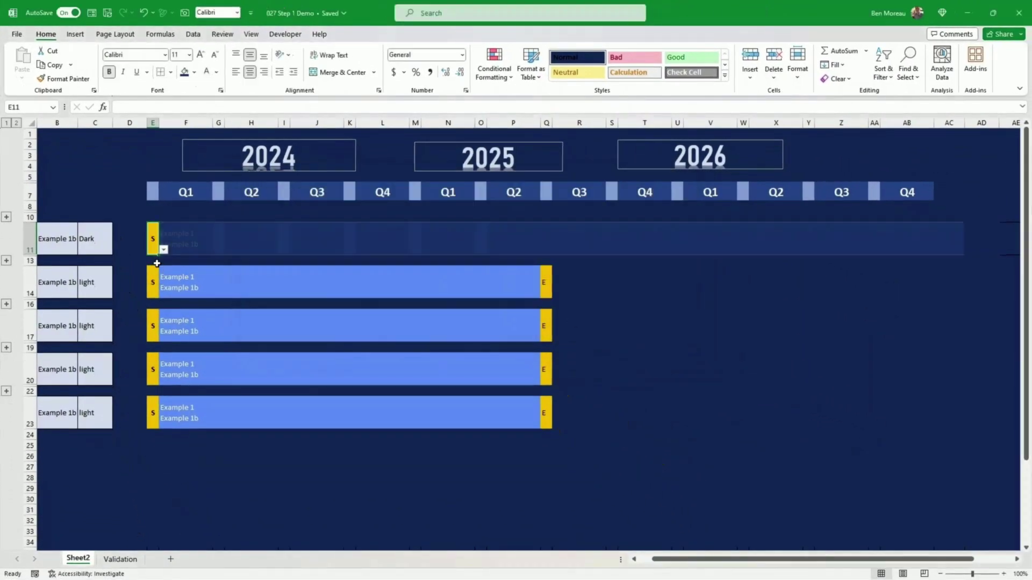
click(284, 239)
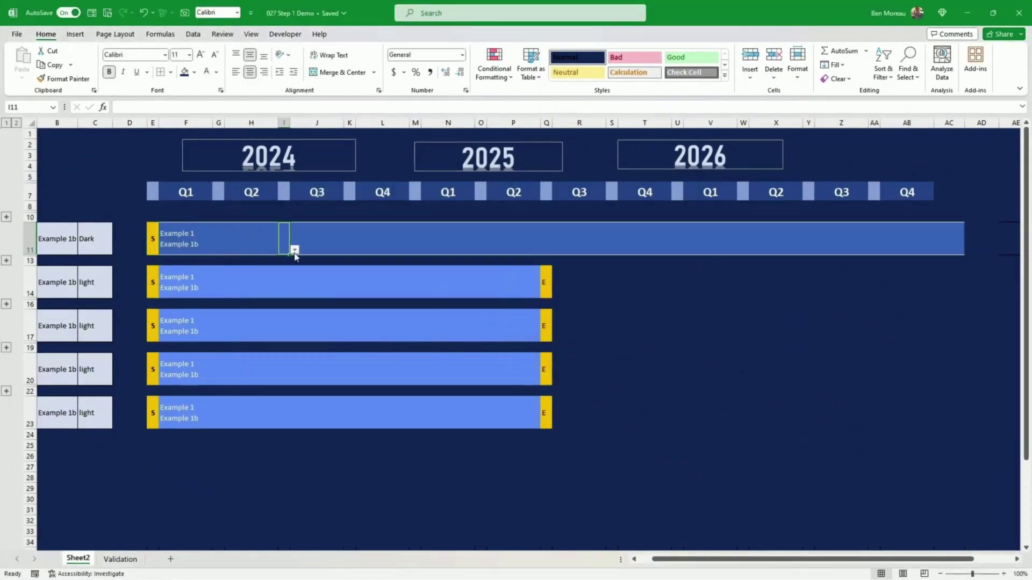
click(294, 250)
click(285, 270)
click(284, 282)
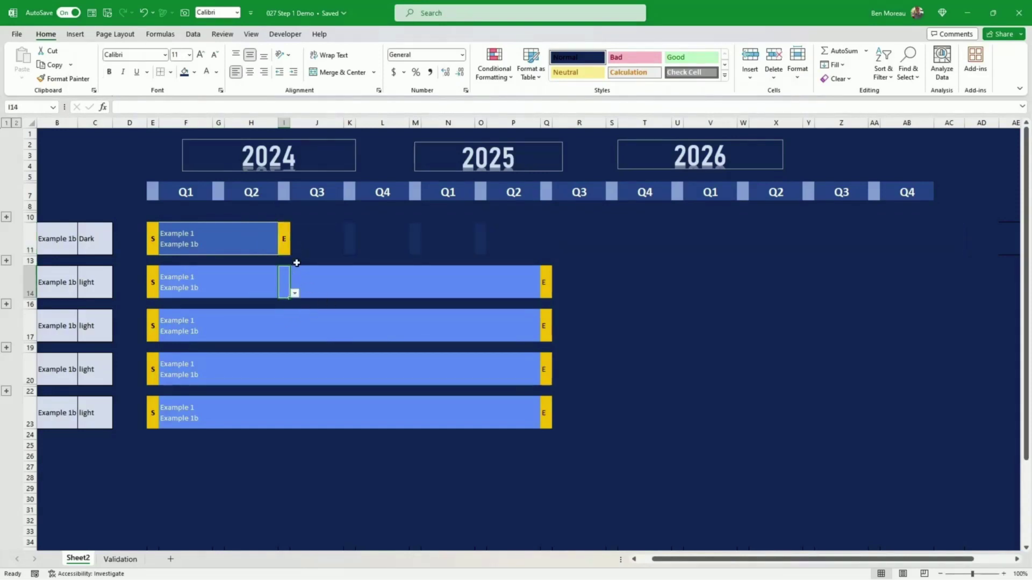
Copy the row 11 bar from E11 along the same row so bars also start at M11 and U11.
click(481, 240)
drag(153, 239, 402, 243)
click(677, 239)
key(ctrl+v)
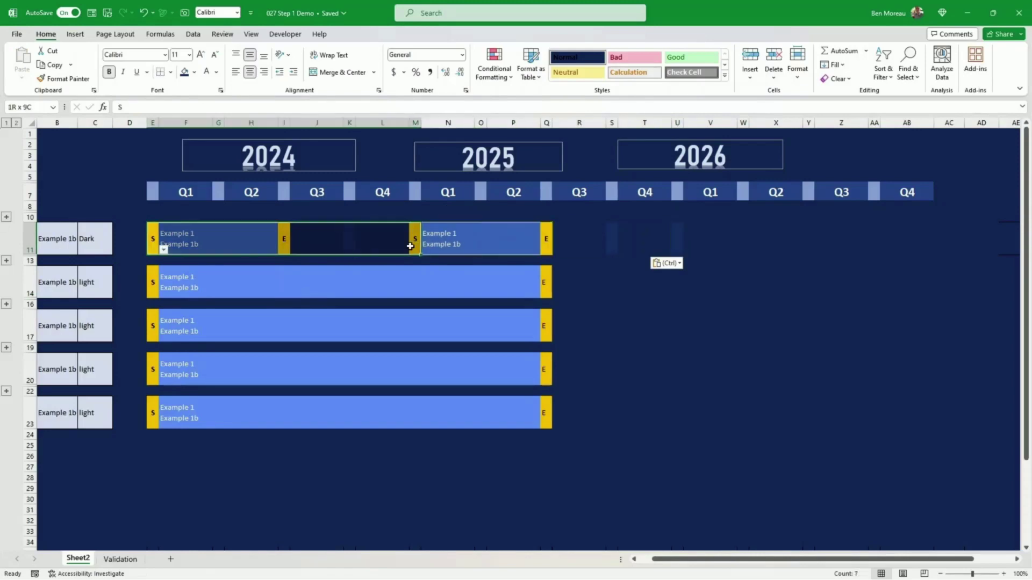
Copy the row 11 bars into rows 14, 17, 20 and 23, and clear the first bar's markers in row 11.
drag(153, 239, 934, 240)
key(ctrl+c)
drag(153, 282, 934, 413)
key(ctrl+v)
click(251, 472)
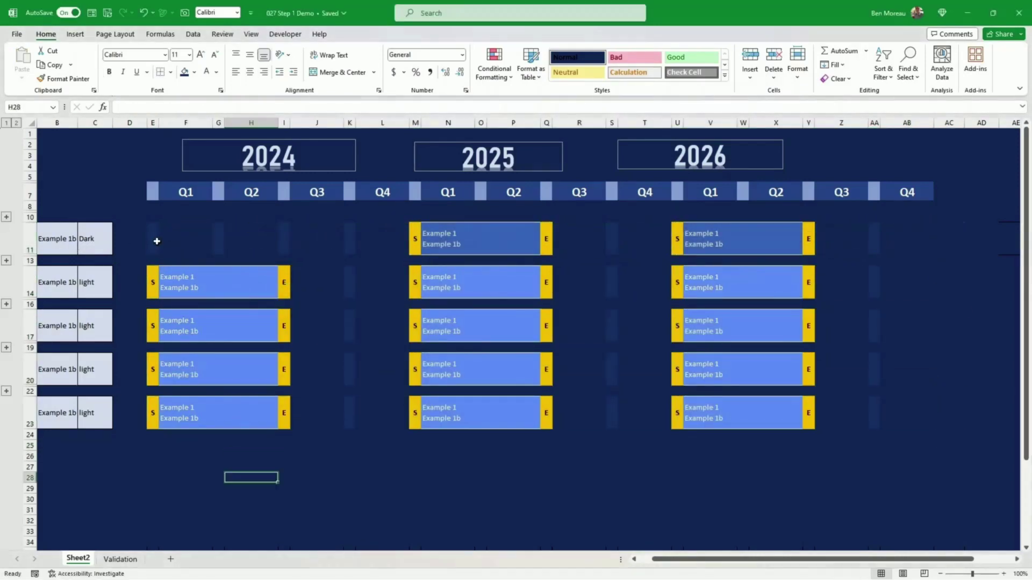
Change the fill of the row 11 formula rule for Dark bars to a darker theme blue and apply the change.
click(155, 239)
click(494, 75)
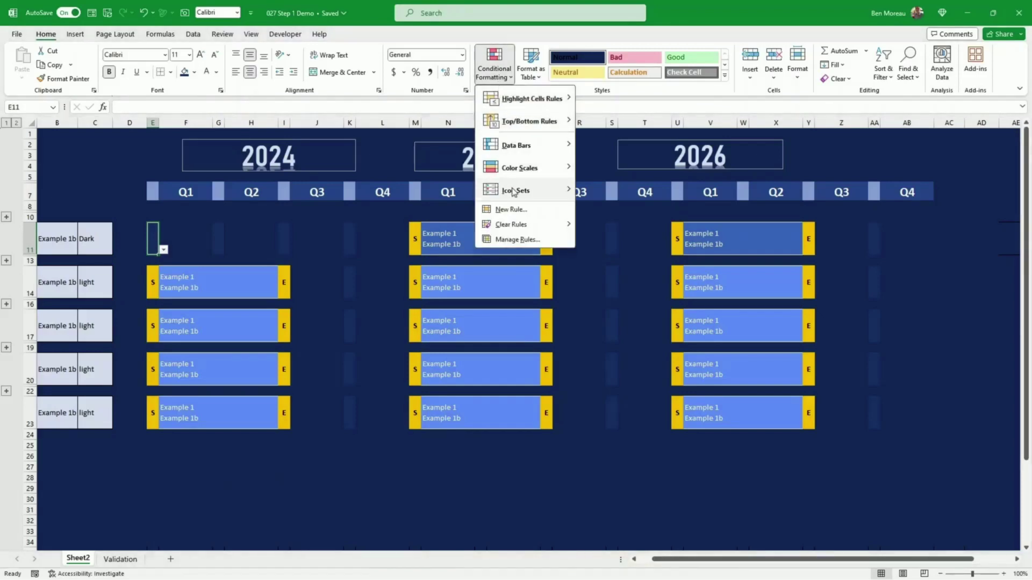
click(516, 239)
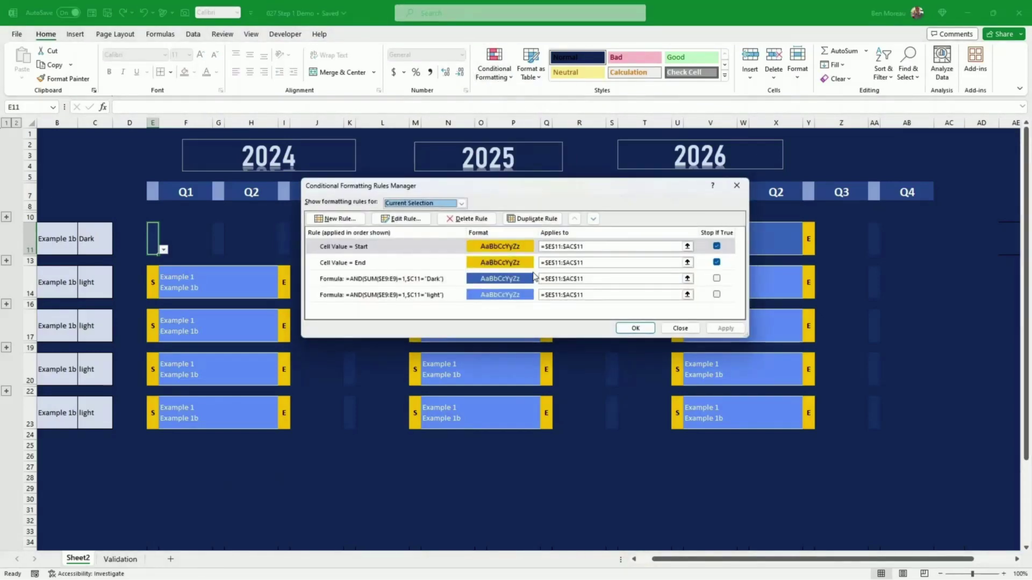
click(524, 283)
click(401, 219)
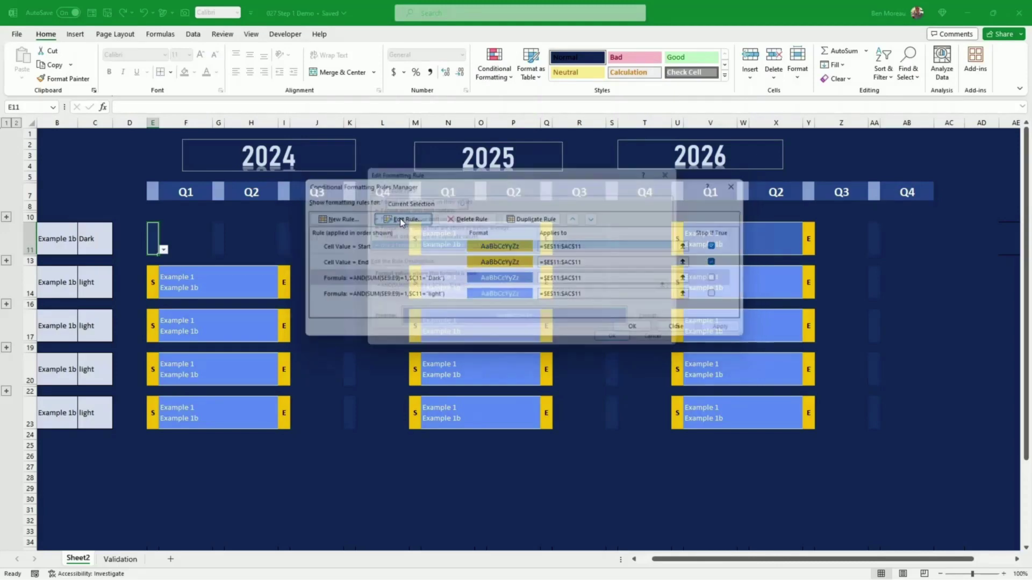
click(667, 323)
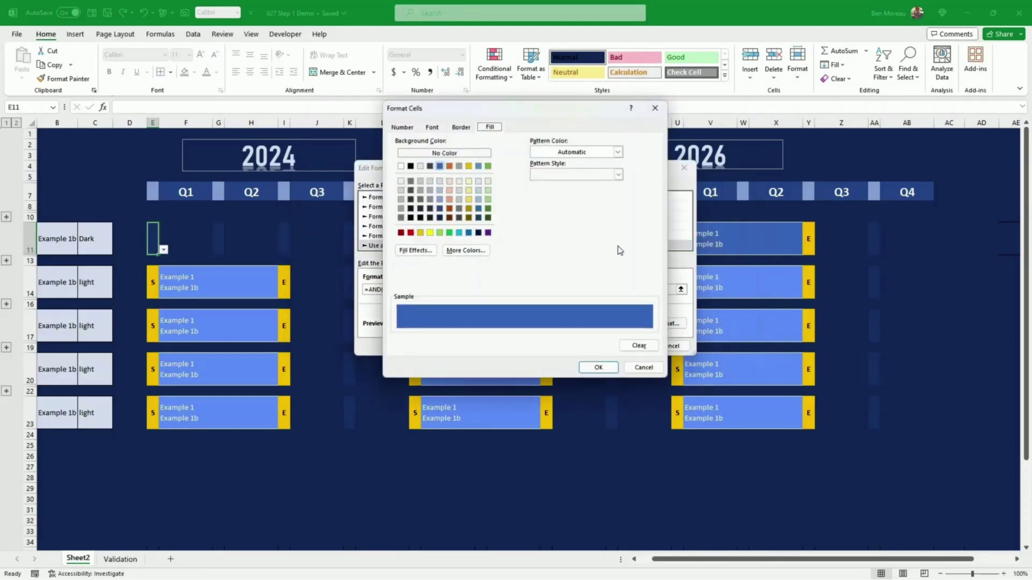
click(440, 208)
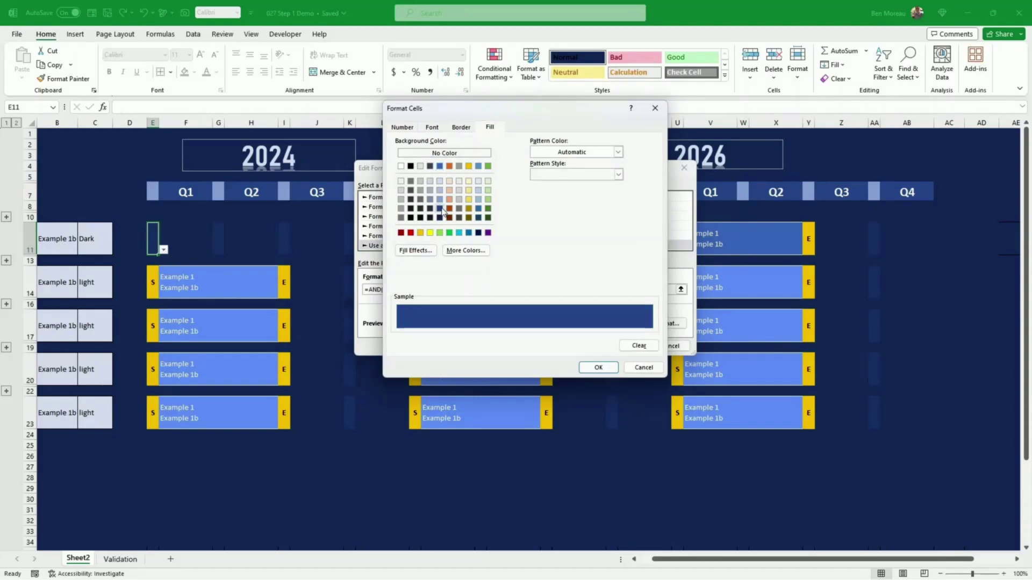
click(599, 367)
click(626, 347)
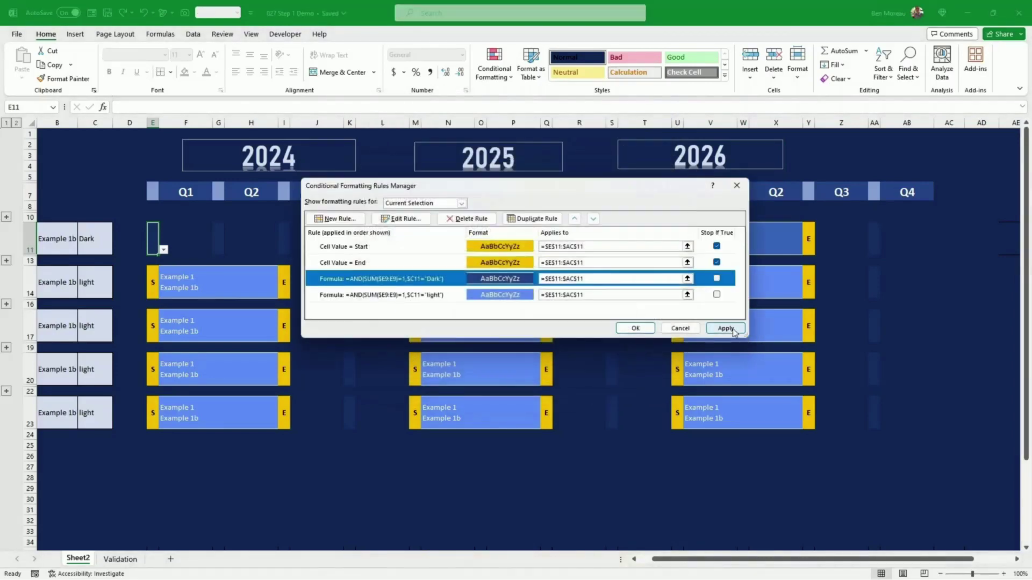
click(723, 329)
click(636, 328)
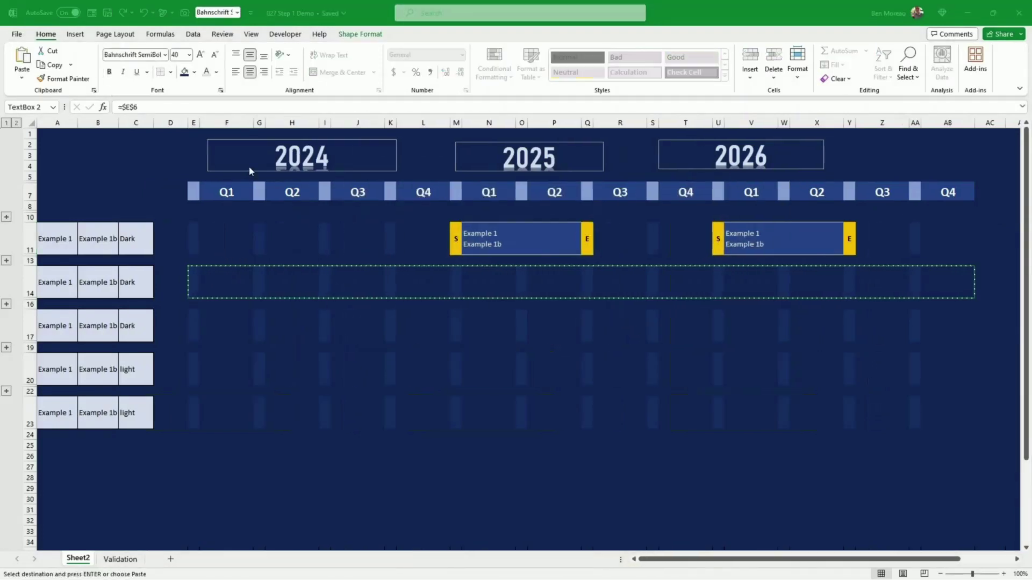
Remove the outlines from the 2024, 2025 and 2026 year text boxes.
click(252, 168)
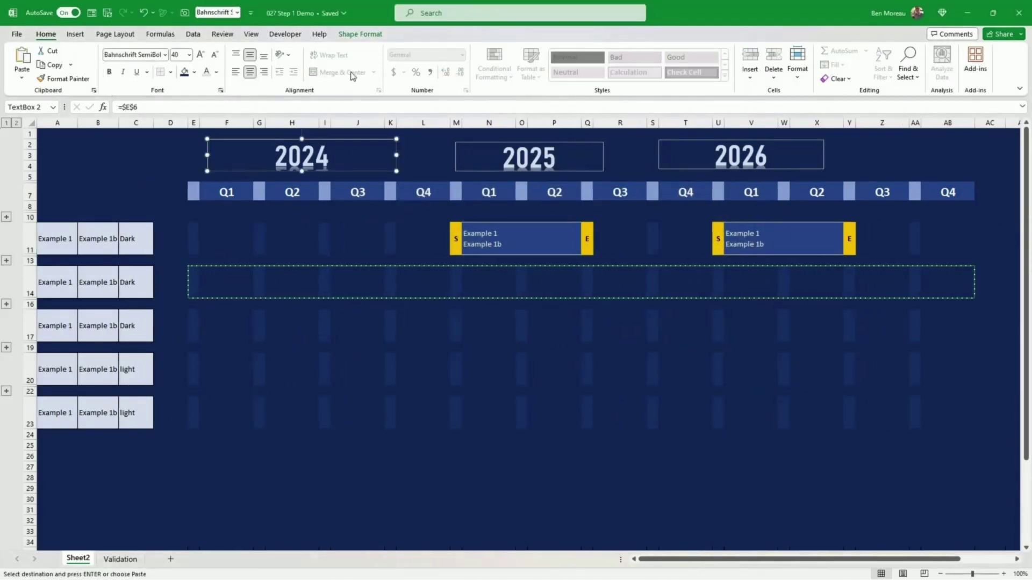
click(368, 34)
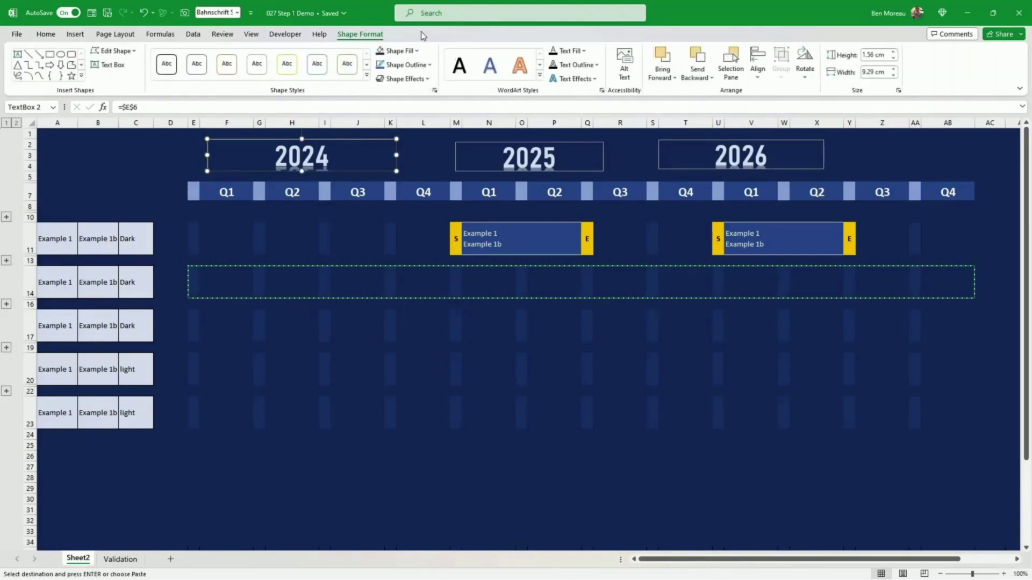
click(429, 64)
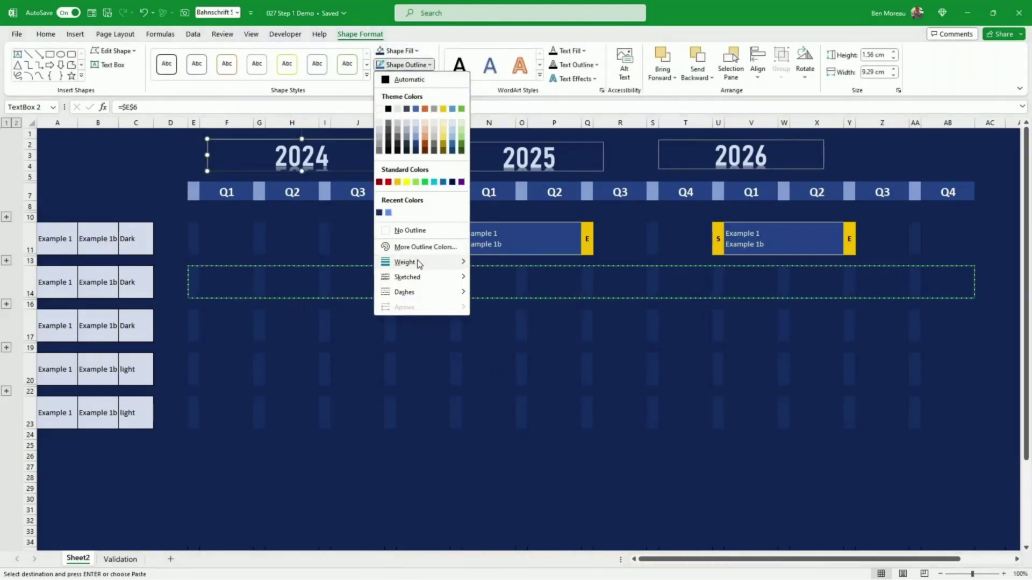
click(422, 230)
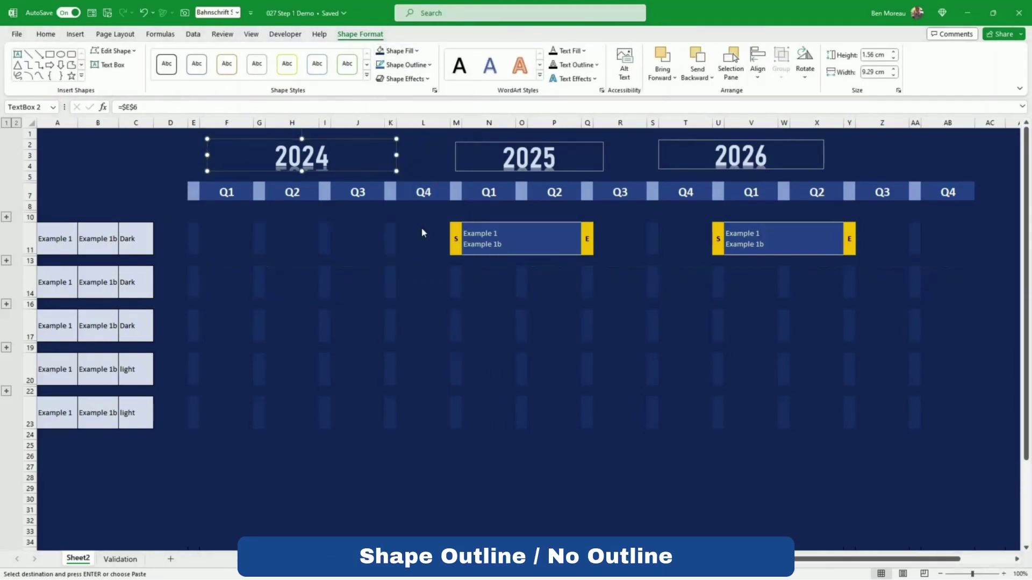
click(563, 172)
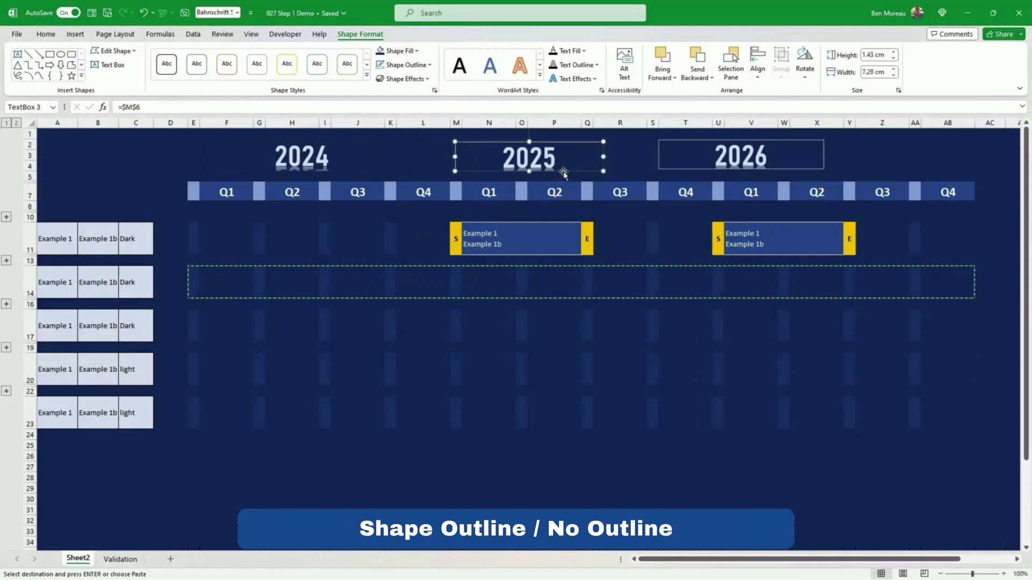
click(686, 170)
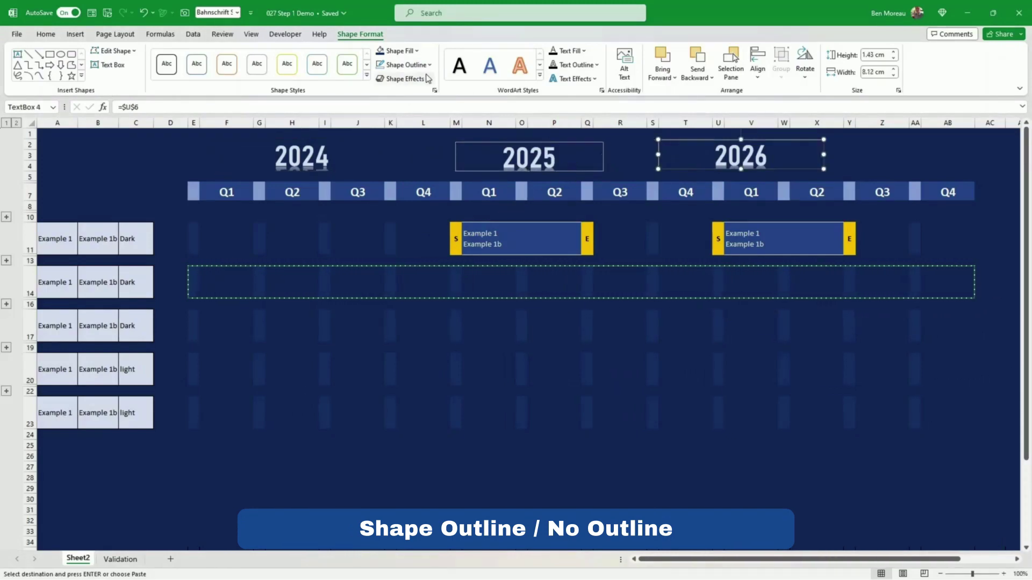
click(578, 170)
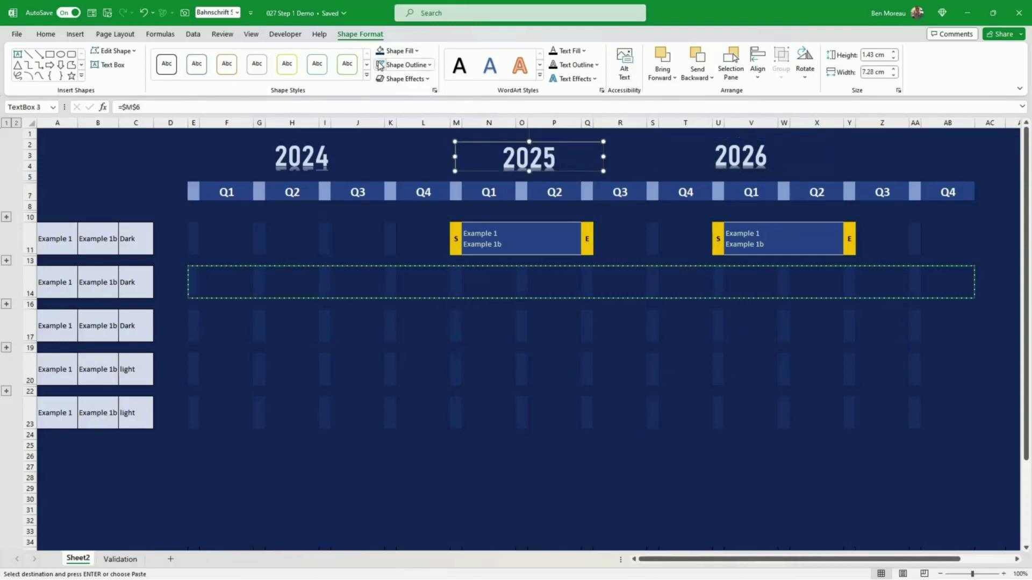
click(135, 179)
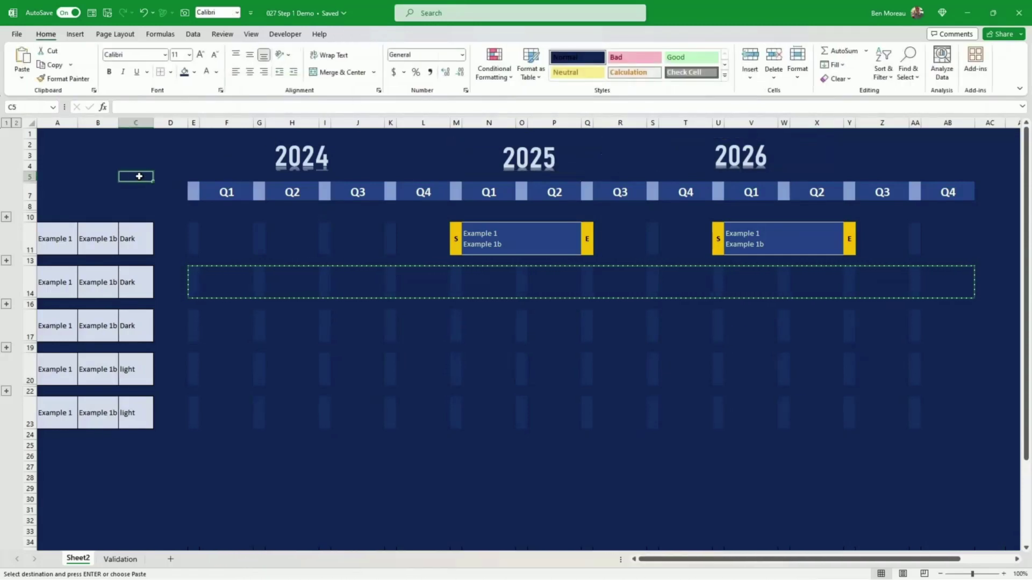
key(BackSpace)
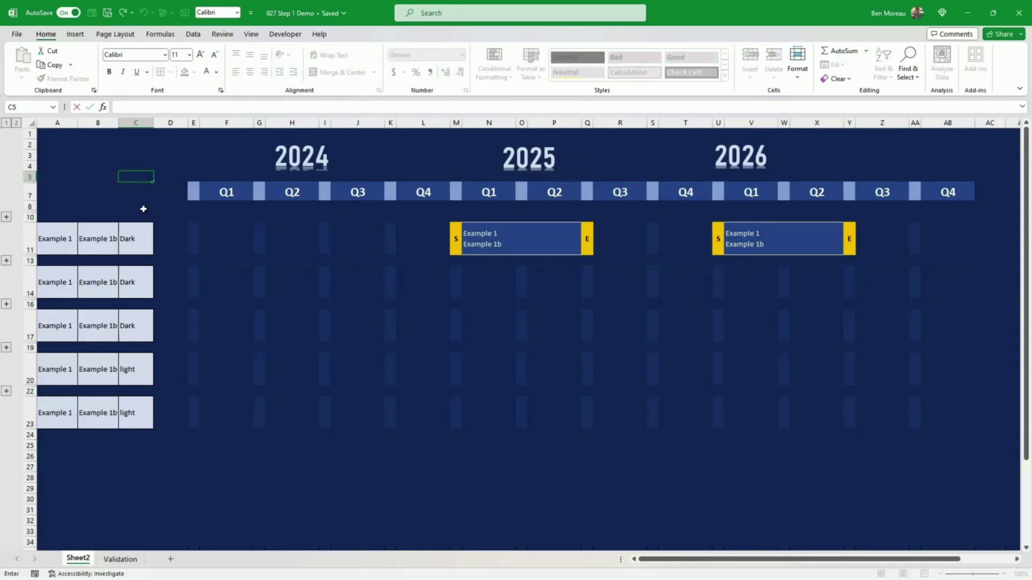
Align the 2024, 2025 and 2026 text boxes to each other by their vertical middles.
click(301, 159)
shift+click(527, 159)
shift+click(750, 162)
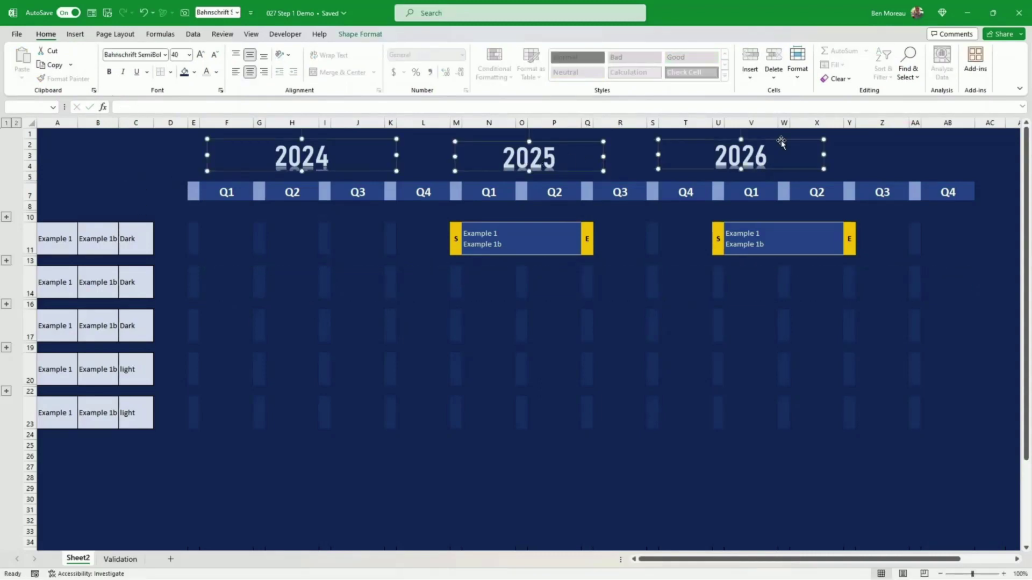
click(356, 35)
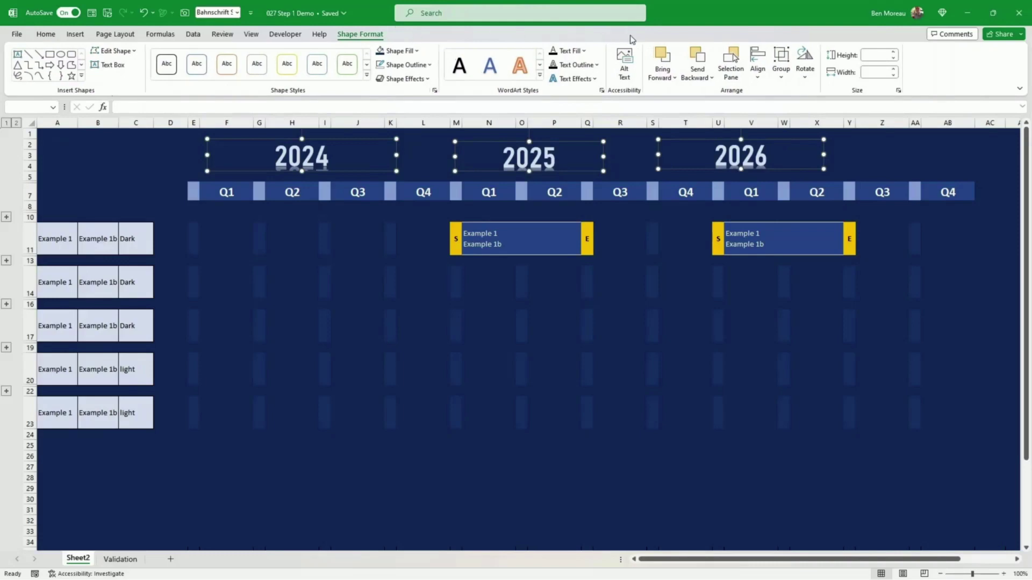
click(759, 76)
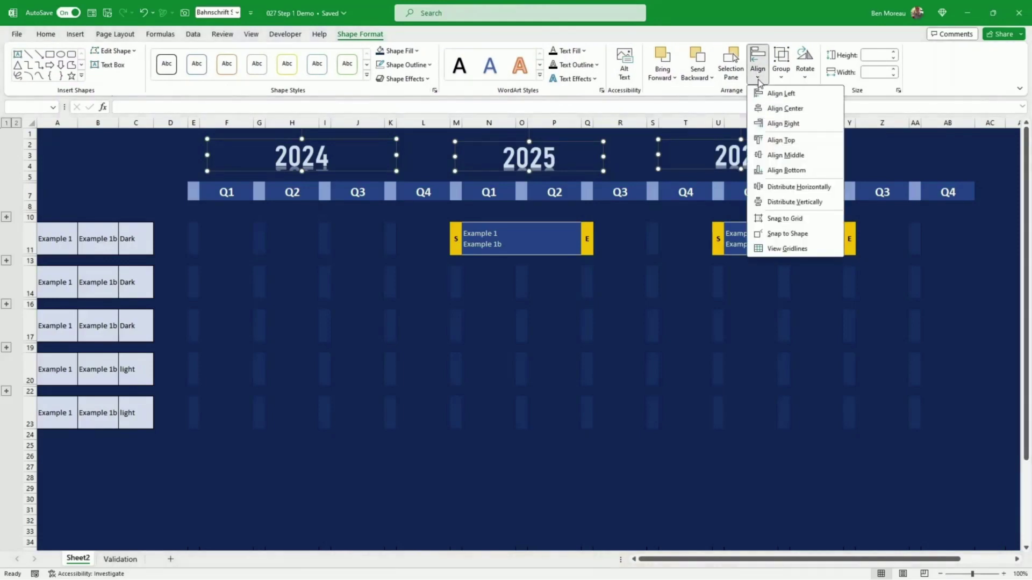
click(790, 155)
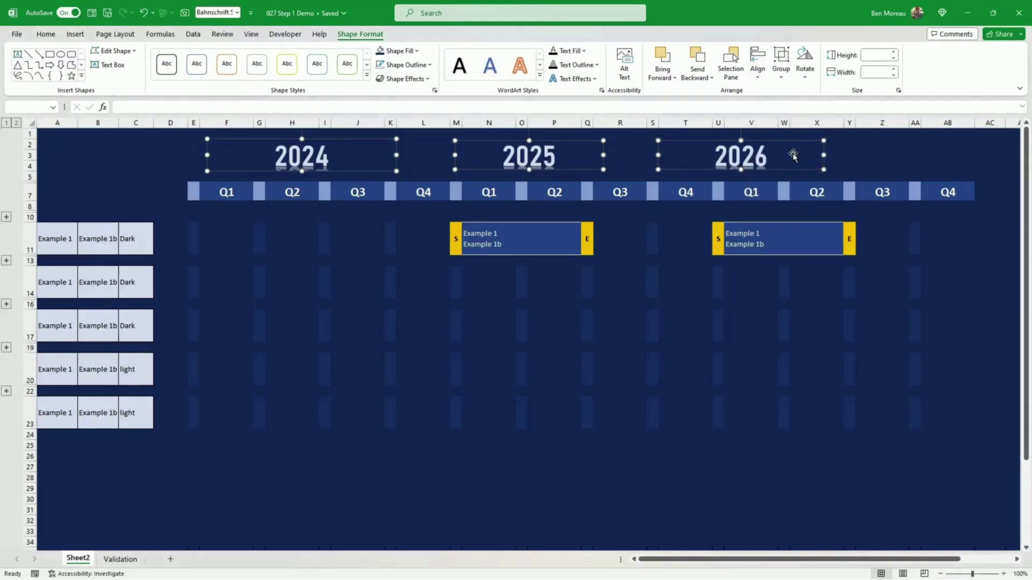
Move the 2026, 2025 and 2024 text boxes so each sits centered above its own four quarters.
click(861, 159)
click(740, 157)
drag(741, 157, 839, 160)
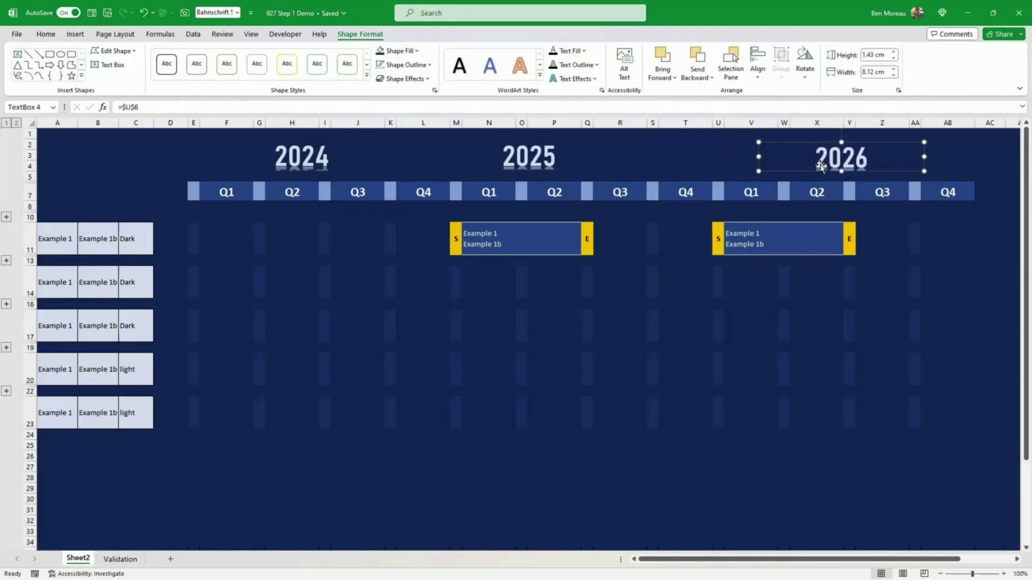
drag(531, 158, 588, 159)
drag(302, 158, 325, 160)
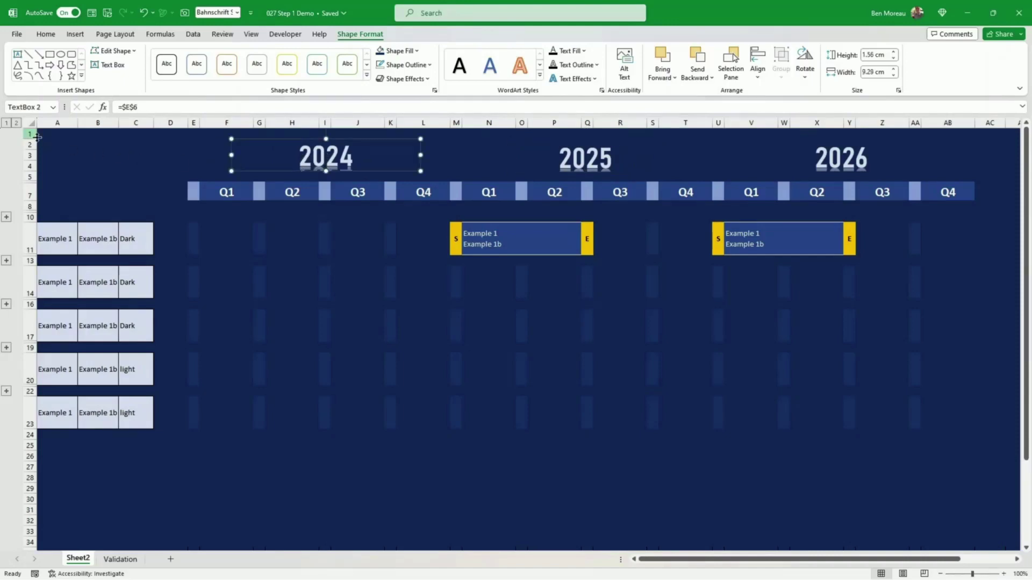
Make row 1 slightly taller and add a text box across columns L to V above the years reading "3 YEAR STRATEY PLANNING SESSION".
click(40, 144)
drag(27, 139, 27, 148)
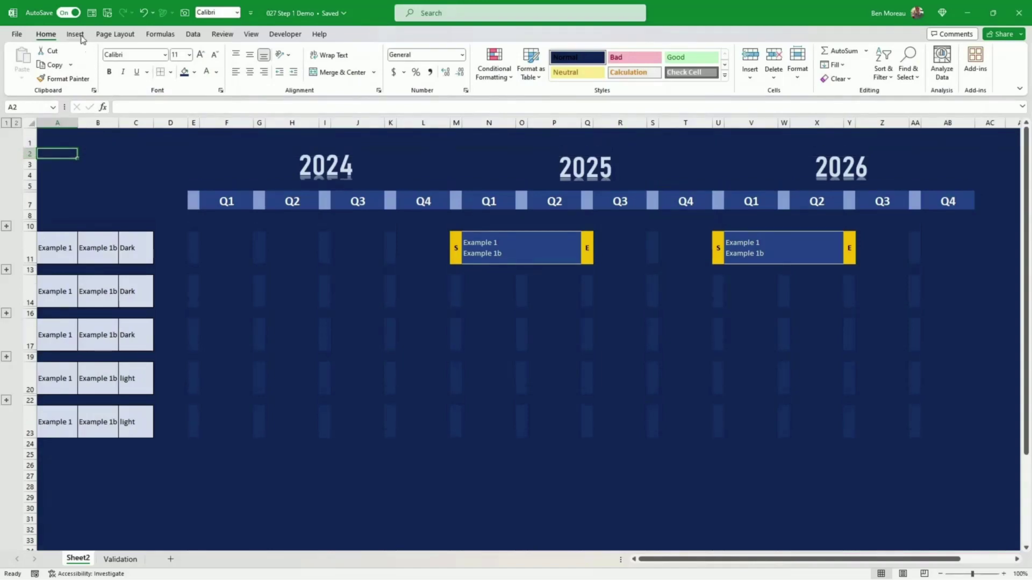
click(75, 34)
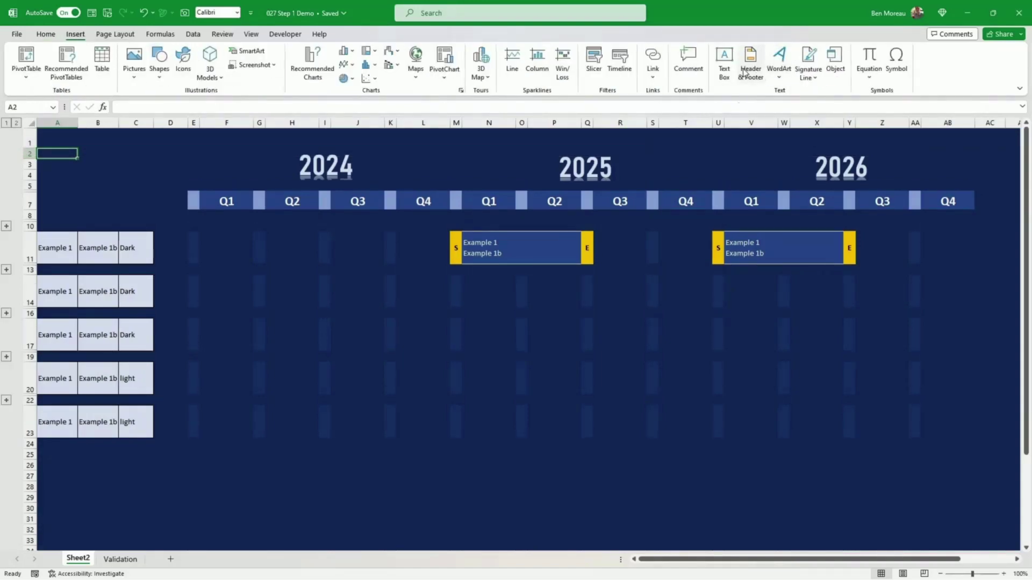
click(726, 65)
drag(429, 144, 758, 164)
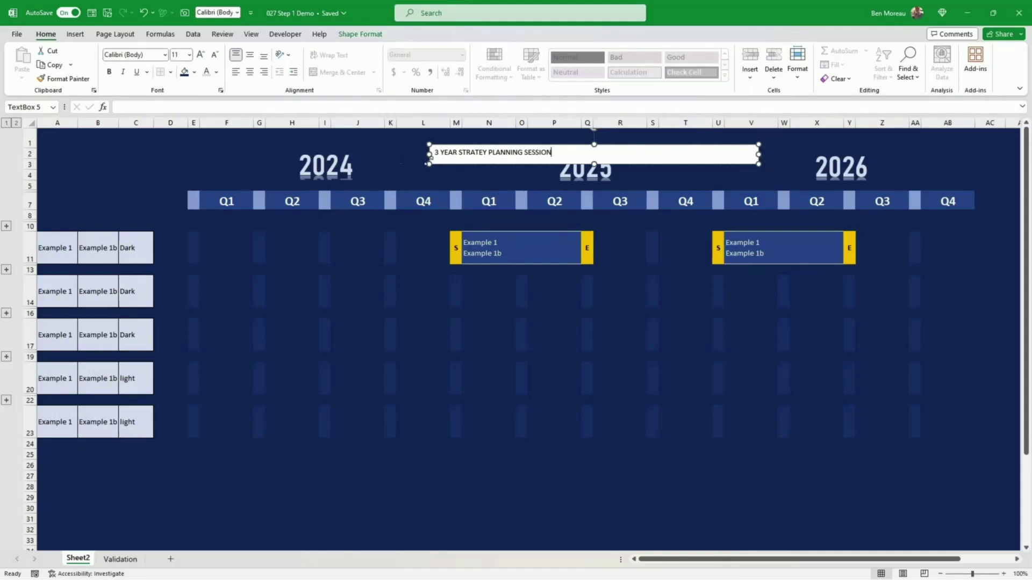
click(431, 257)
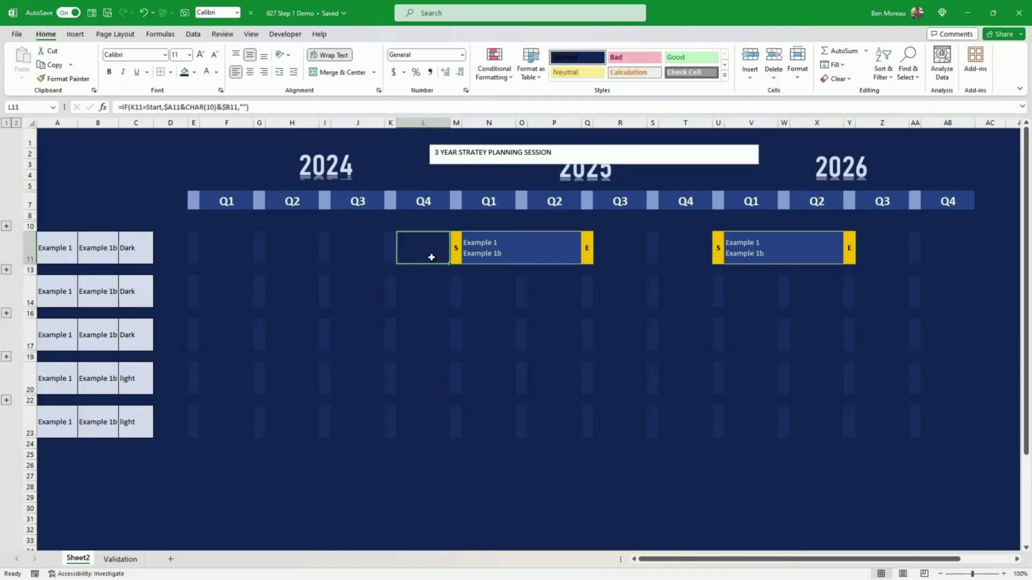
Format the title text box's text as dark blue, bold, size 18 and horizontally centered.
click(516, 159)
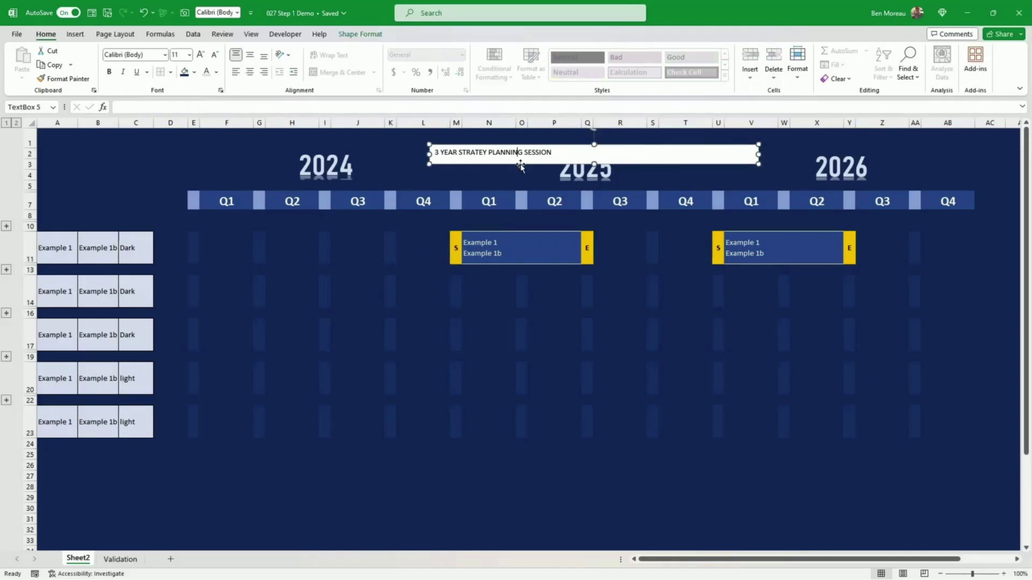
click(216, 72)
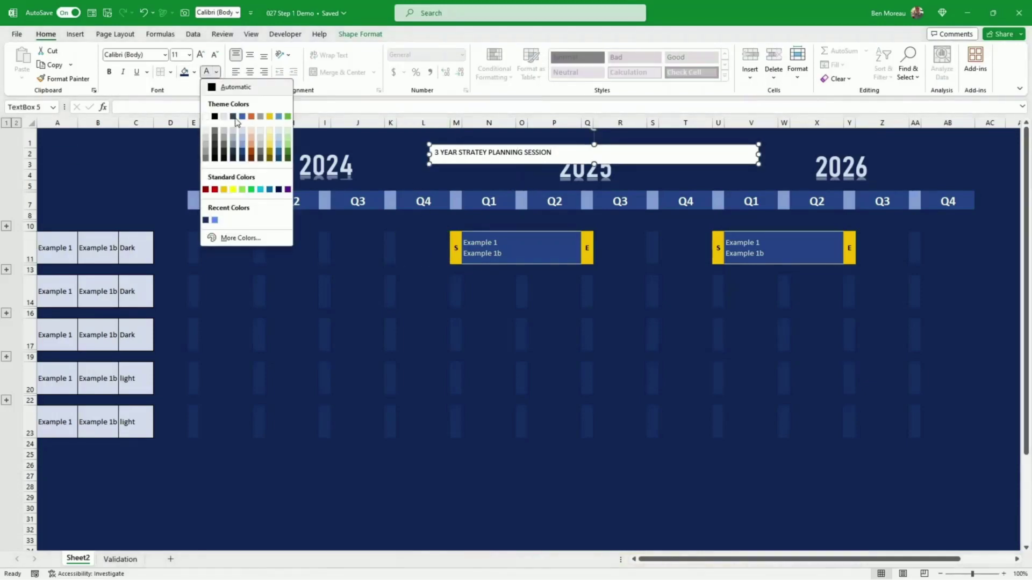
click(242, 158)
key(ctrl+b)
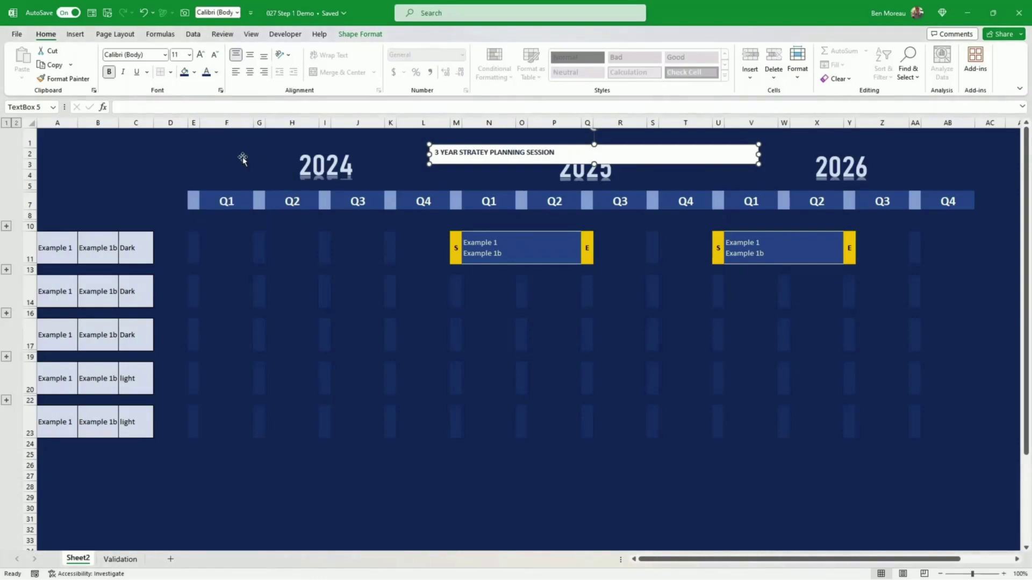
click(200, 55)
click(200, 55)
click(200, 55)
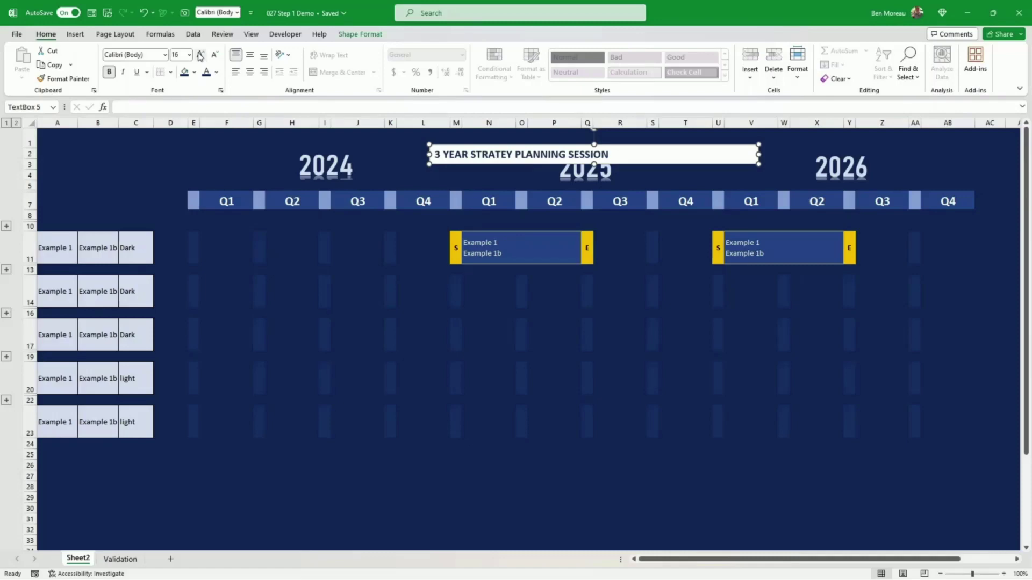
click(200, 55)
click(250, 72)
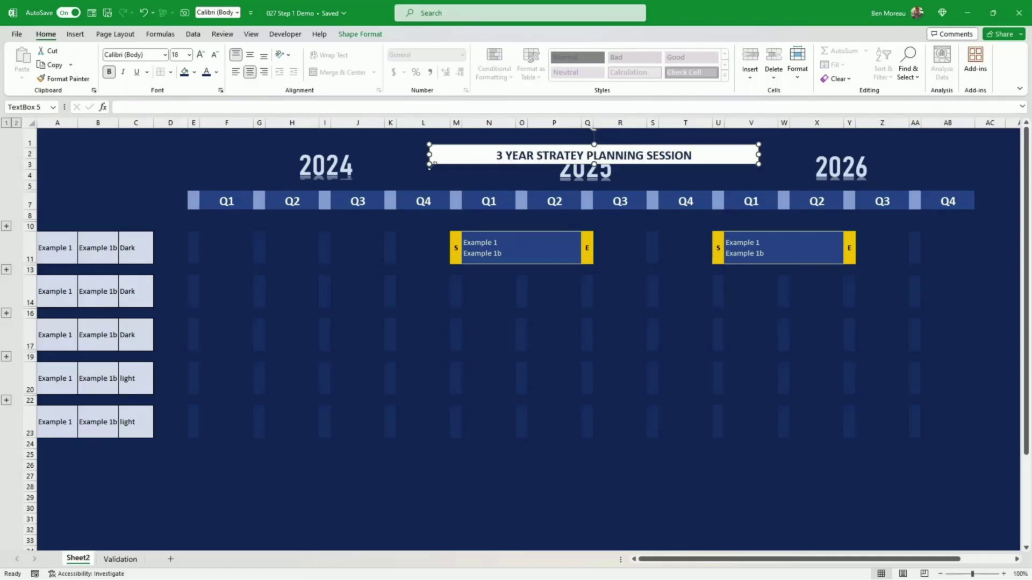
Widen the title box to start at column I, and fit row 1's height and the box's height so the title clears the years.
drag(430, 165, 324, 164)
drag(30, 148, 29, 172)
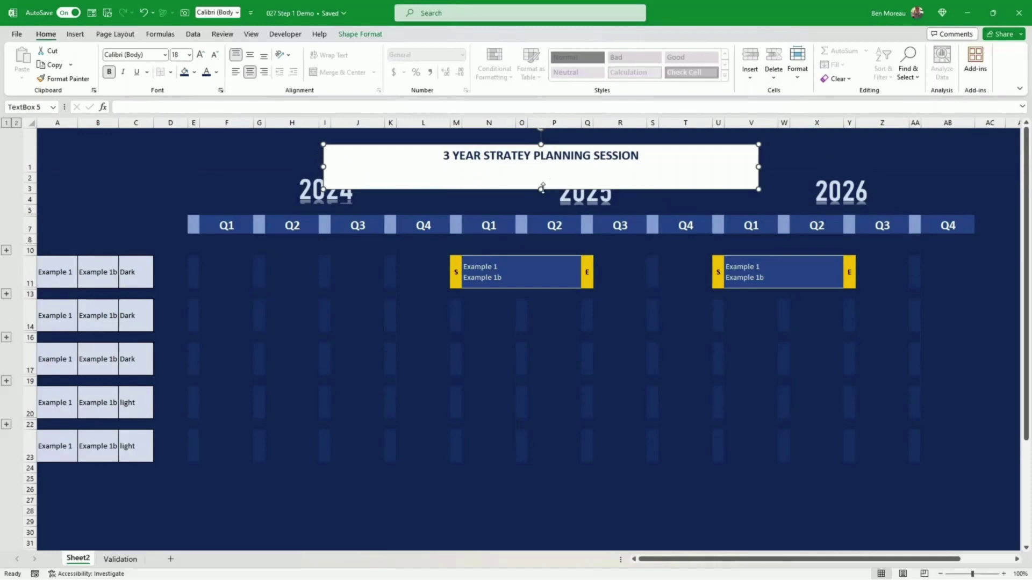
drag(541, 189, 563, 164)
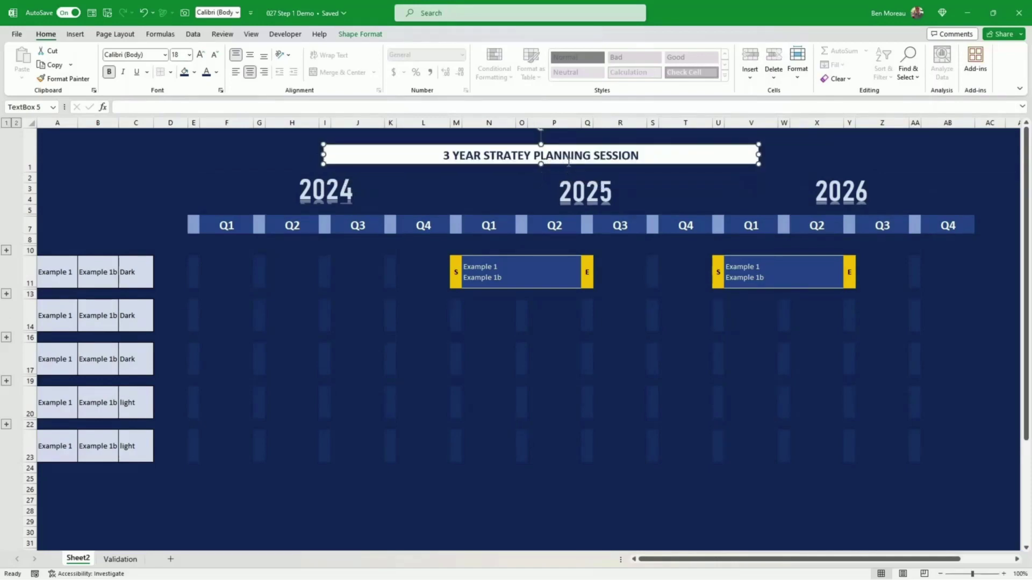
click(508, 184)
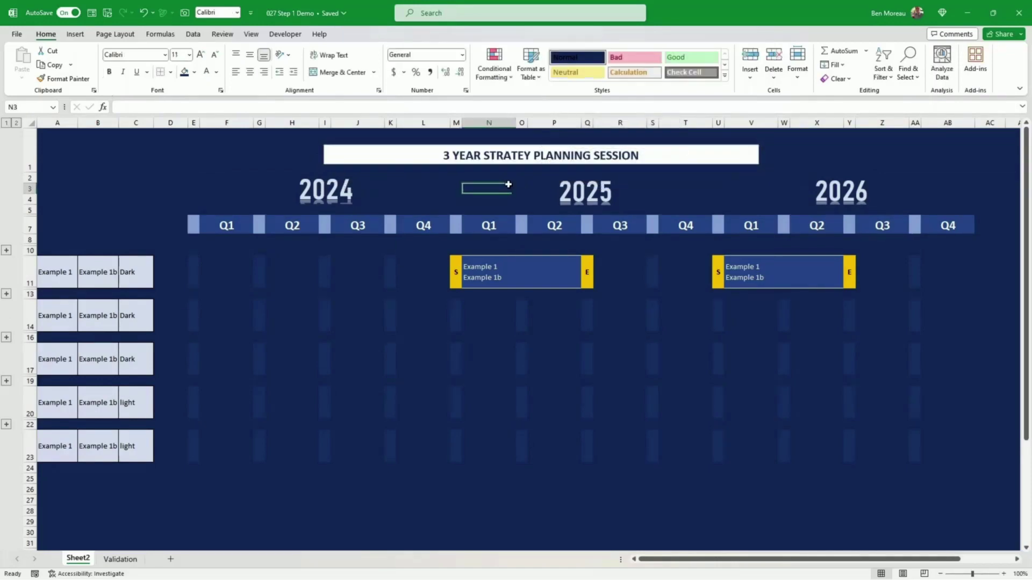
click(537, 165)
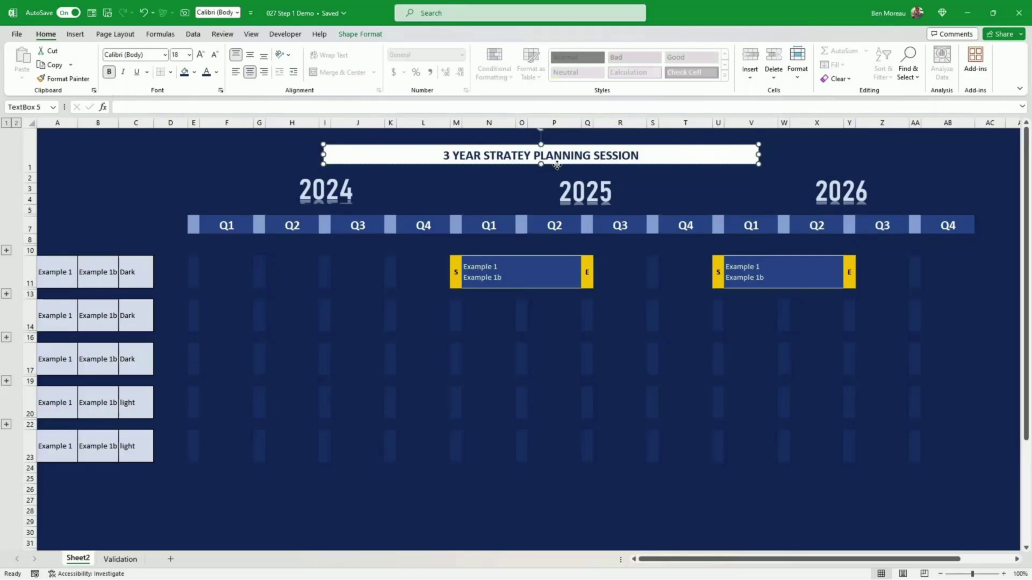
Move the title text box so it is centered above the three years, spanning about columns K to X.
drag(557, 160, 616, 159)
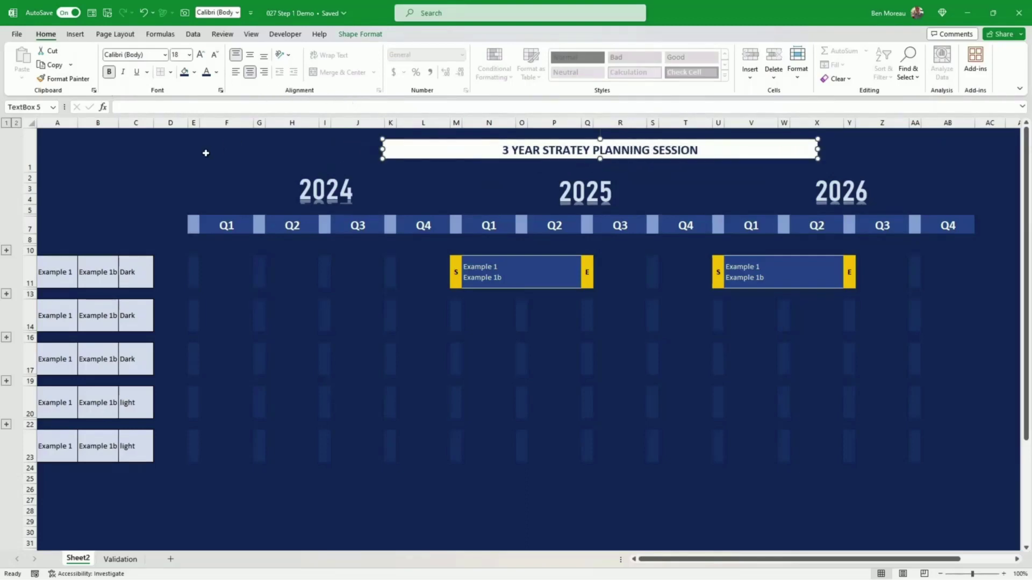
click(164, 161)
Group columns A to C and collapse the group to hide the task input columns.
drag(61, 127, 137, 123)
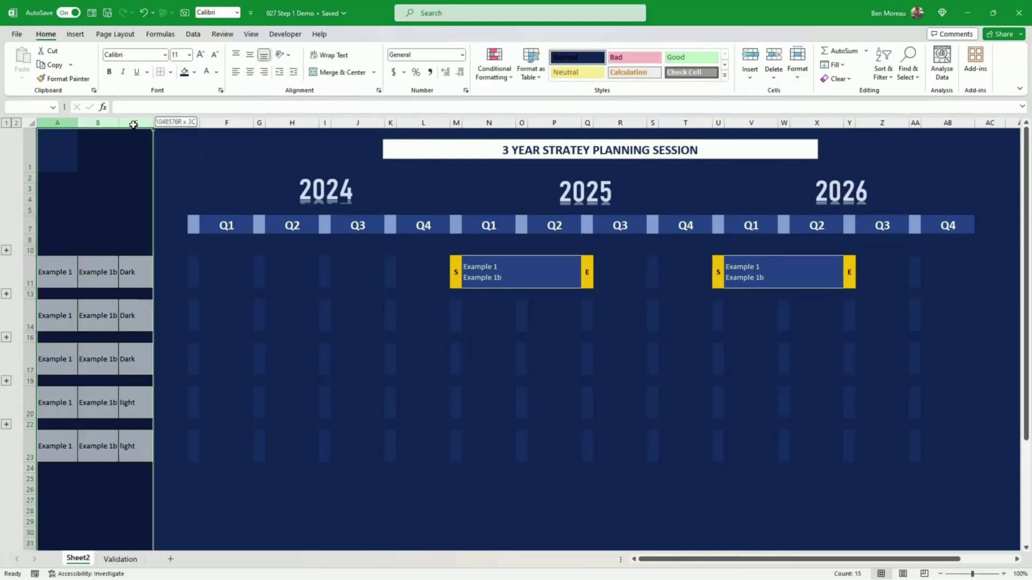
click(193, 35)
click(910, 64)
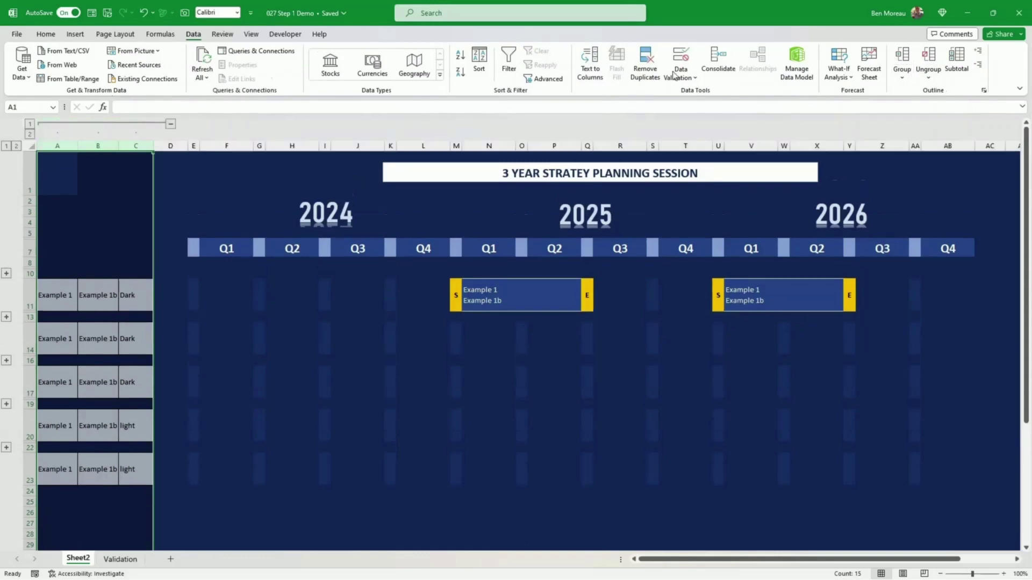
click(170, 124)
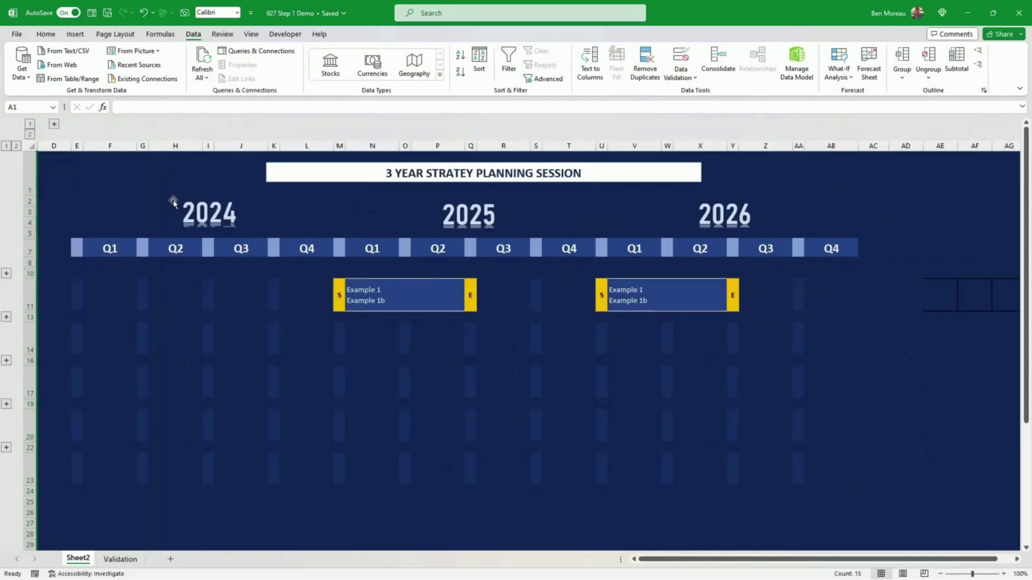
click(135, 183)
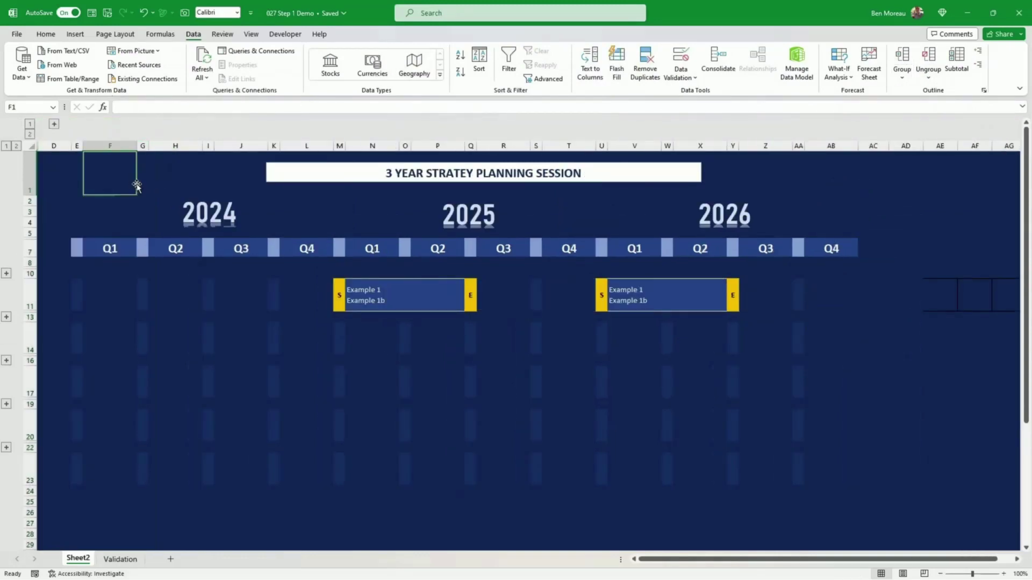
key(Left)
key(Left)
key(Down)
key(Down)
key(Down)
key(Down)
key(Down)
key(Down)
key(Down)
key(Down)
key(Down)
key(Down)
key(Down)
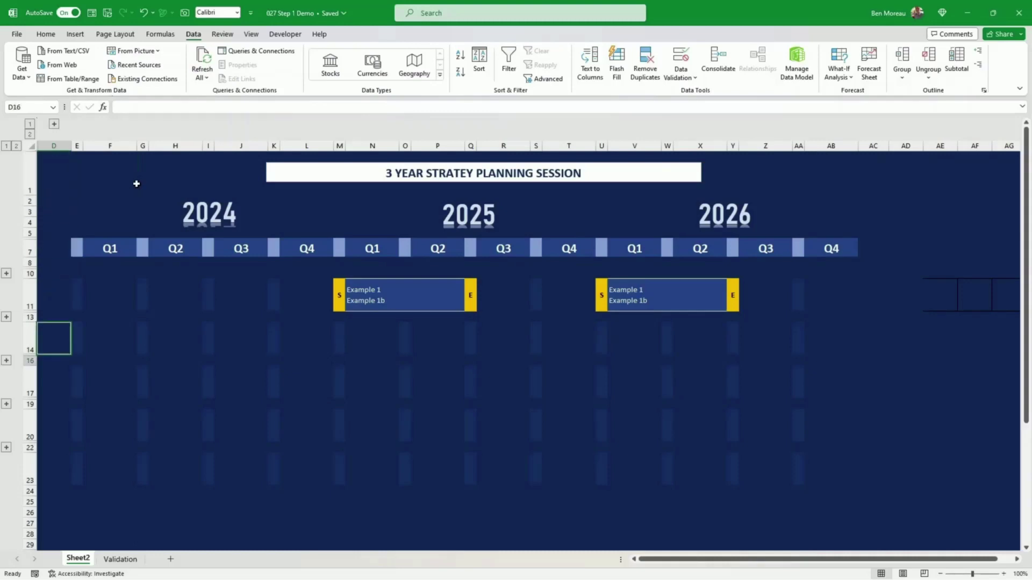
key(Down)
key(Down)
key(Down)
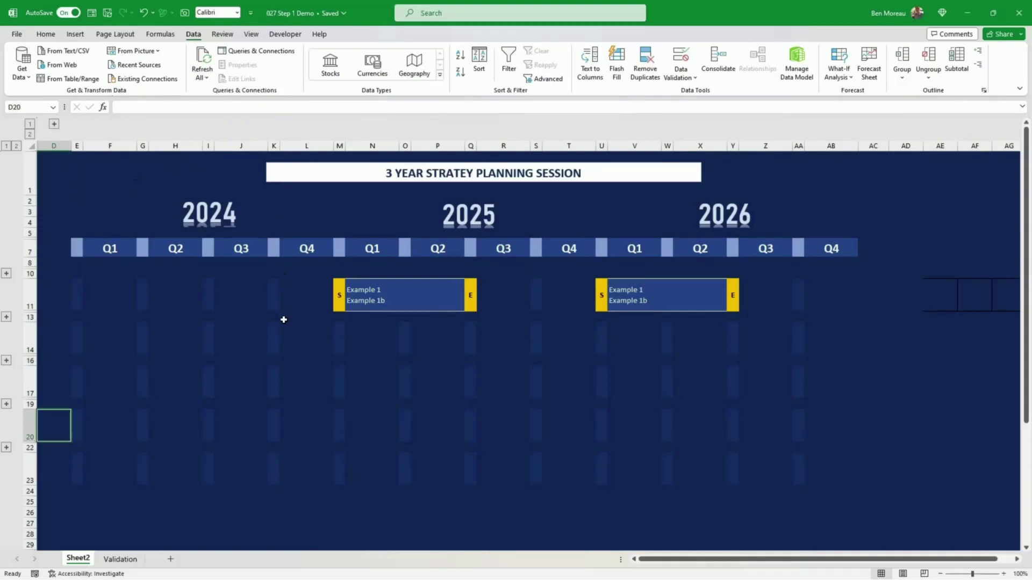
Add a task bar in row 17 by choosing S in cell K17 and E in cell S17.
click(276, 371)
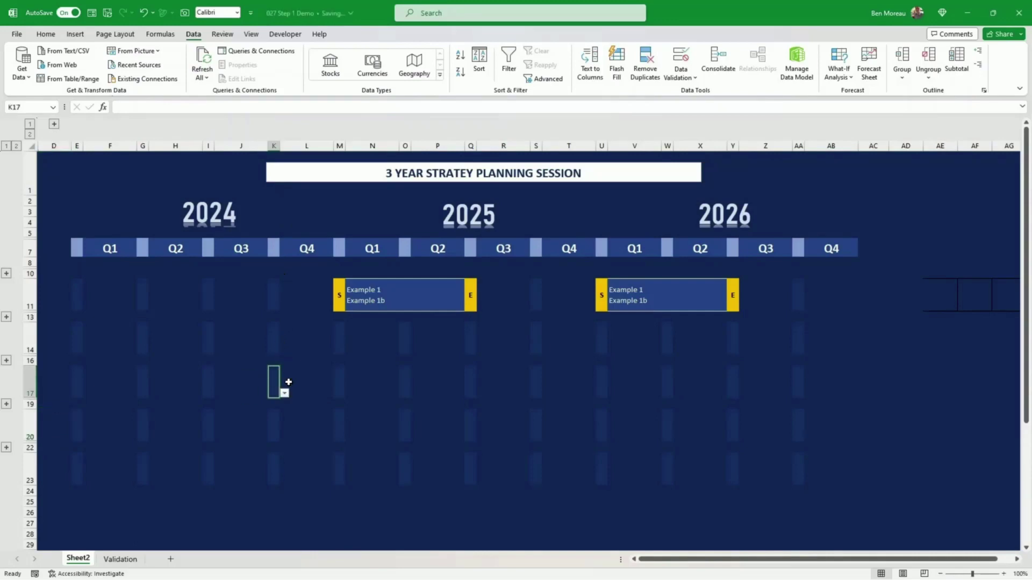
click(285, 394)
click(273, 404)
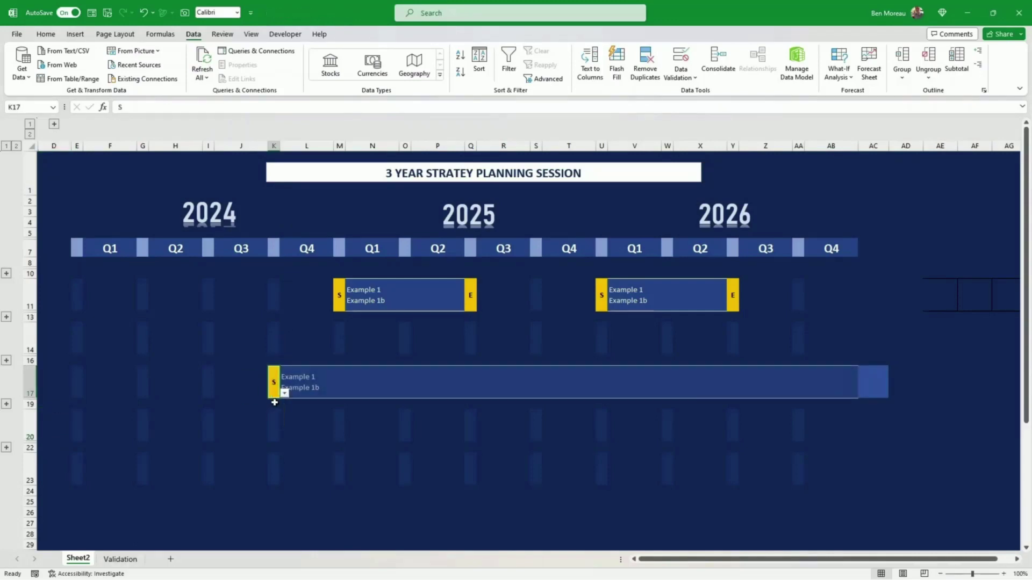
click(535, 380)
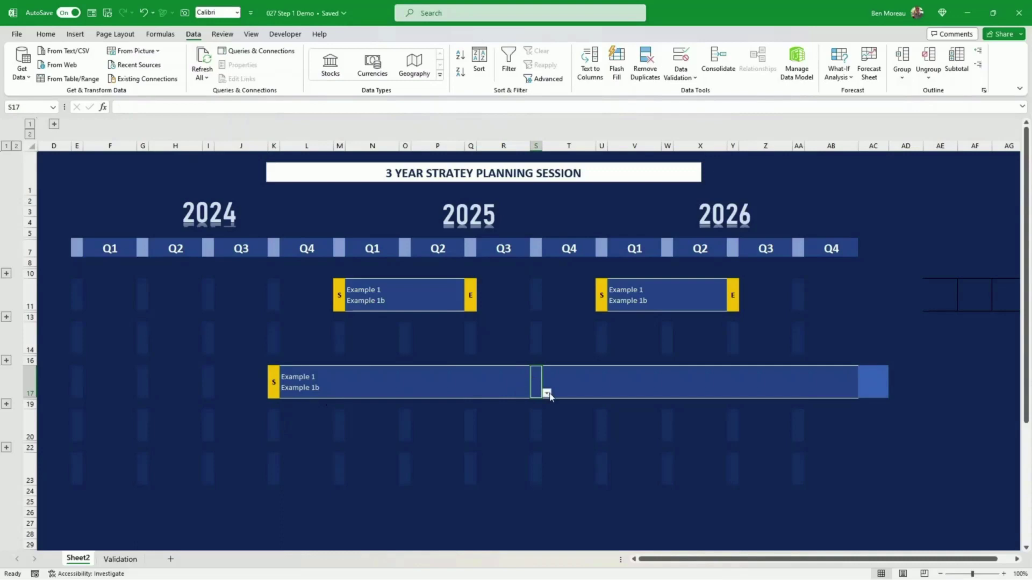
click(547, 393)
click(537, 415)
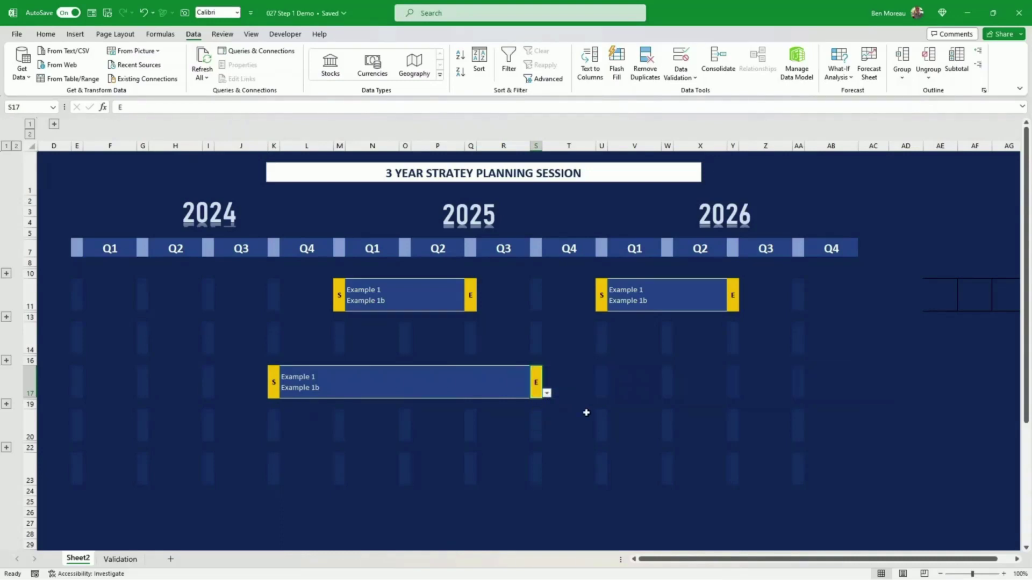
click(820, 299)
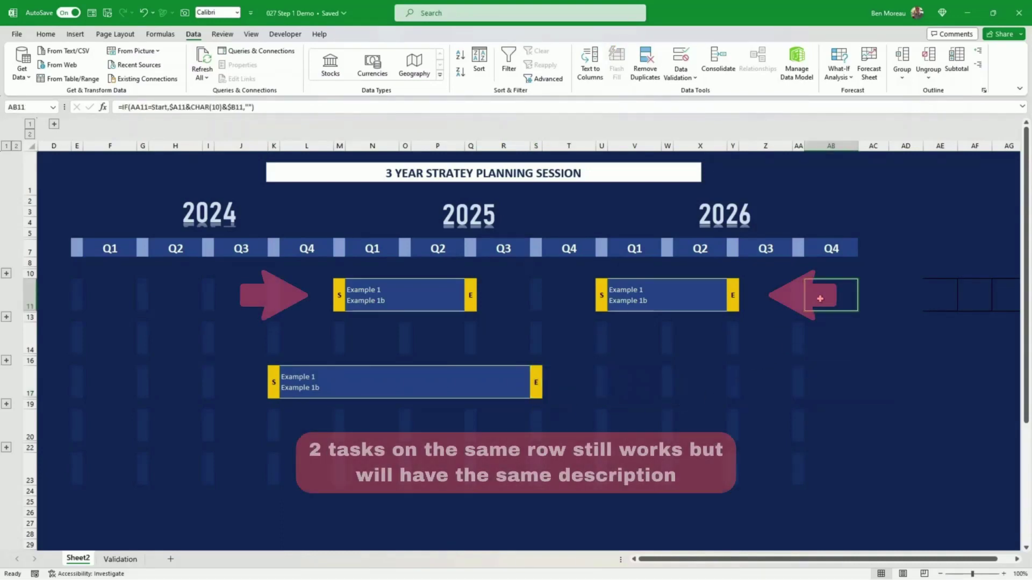
click(836, 341)
key(Down)
key(Down)
key(Down)
key(Down)
key(Down)
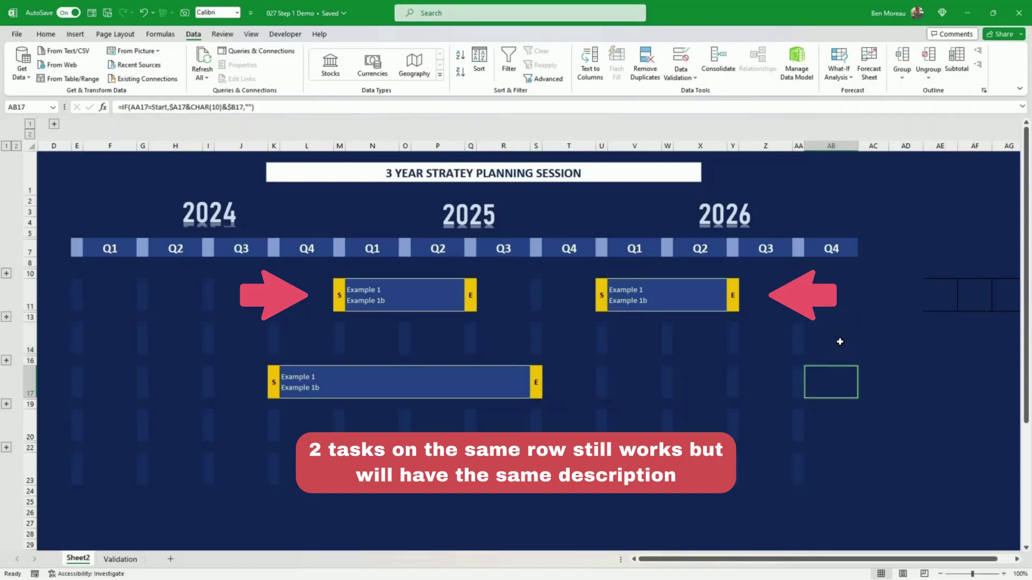